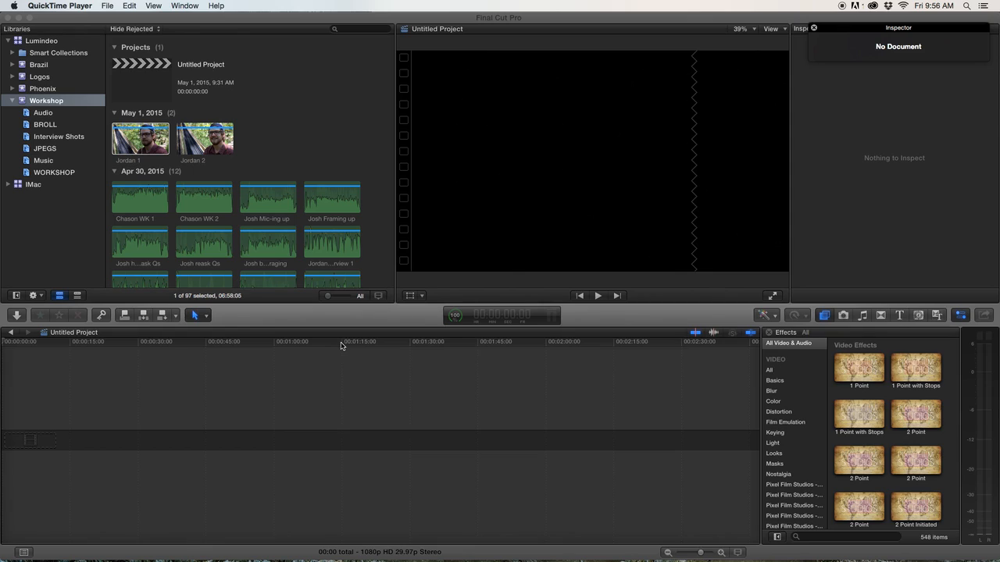
{"action": "left_click", "coordinate": [359, 20]}
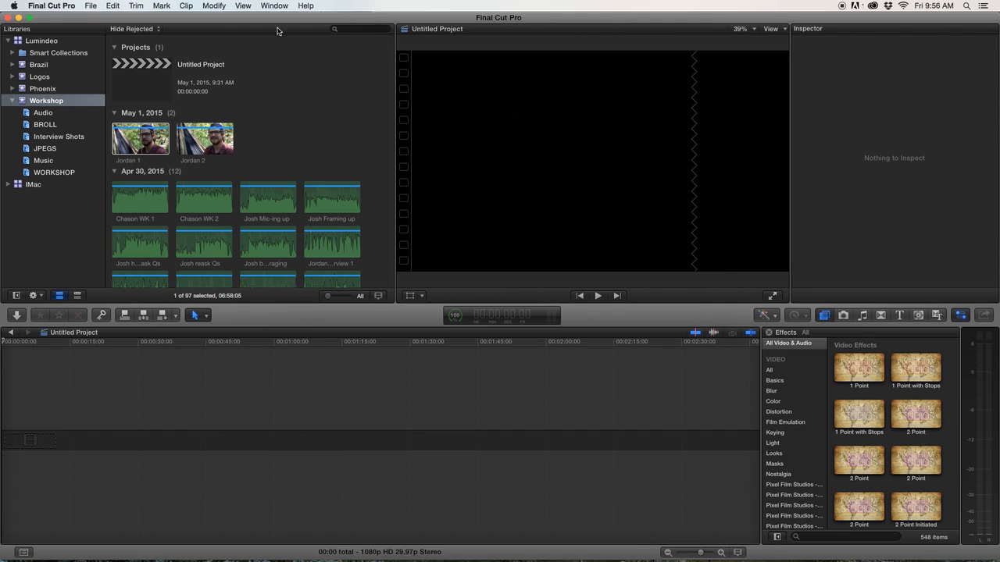
{"action": "left_click", "coordinate": [91, 5]}
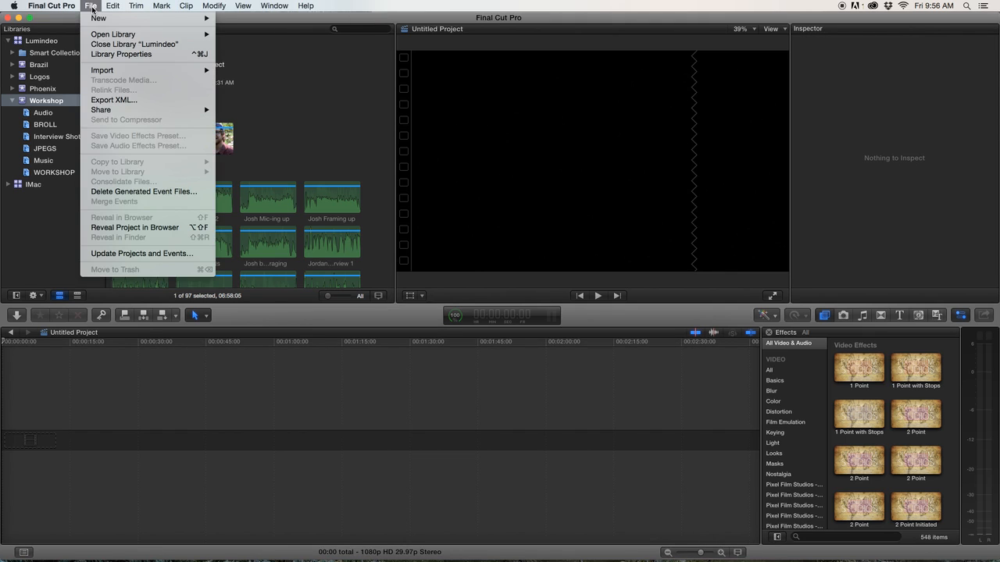
{"action": "mouse_move", "coordinate": [191, 70]}
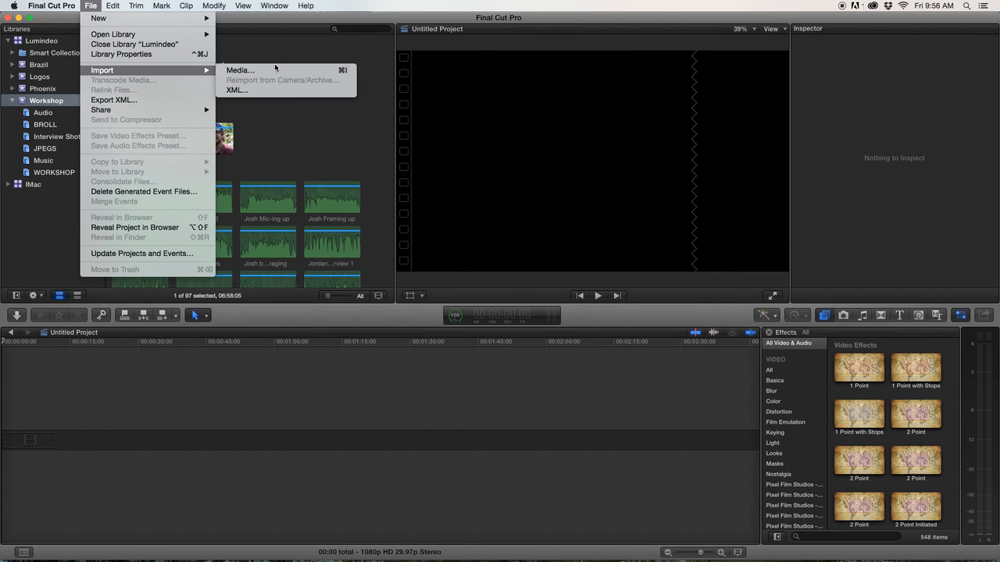
{"action": "left_click", "coordinate": [351, 405]}
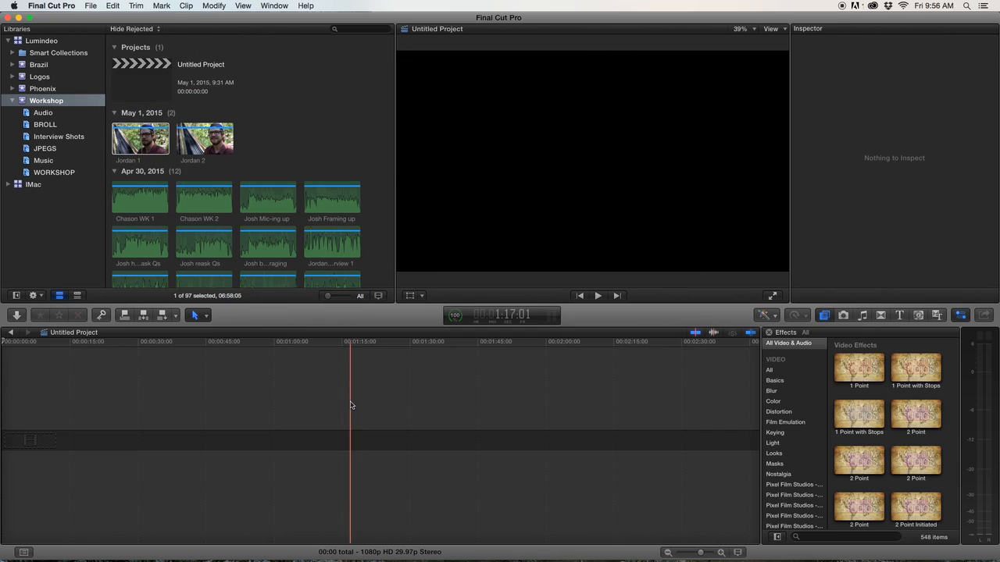
Browse the Workshop event clips and play back the Jordan 1 interview clip in the viewer.
{"action": "scroll", "coordinate": [303, 220], "scroll_direction": "down", "scroll_amount": 10}
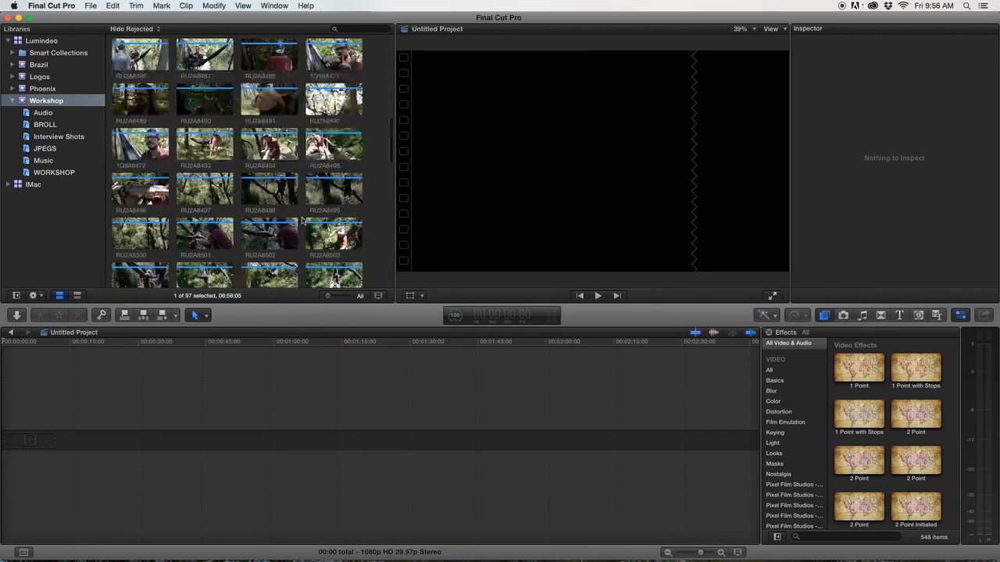
{"action": "scroll", "coordinate": [303, 219], "scroll_direction": "up", "scroll_amount": 15}
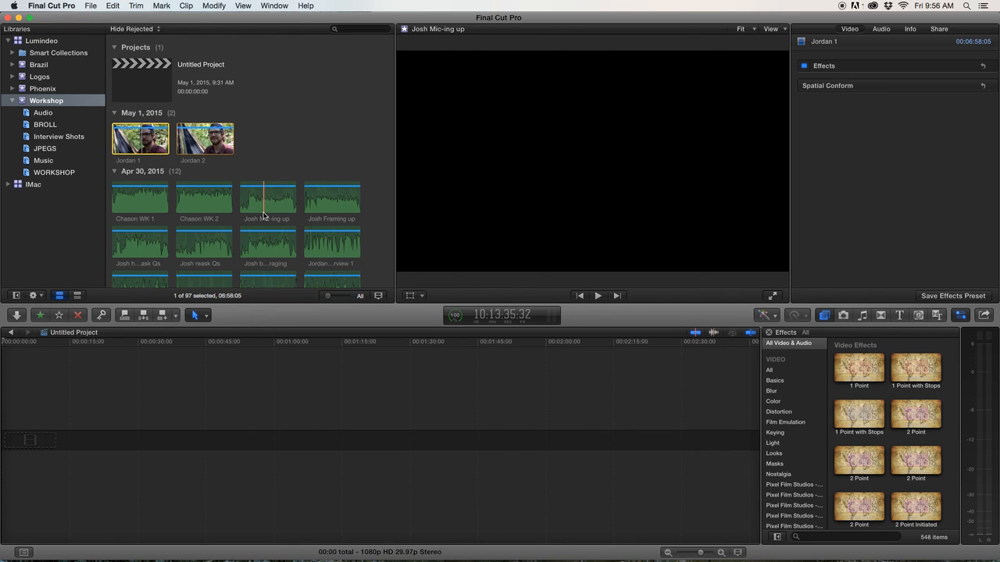
{"action": "scroll", "coordinate": [264, 215], "scroll_direction": "down", "scroll_amount": 5}
{"action": "scroll", "coordinate": [263, 216], "scroll_direction": "up", "scroll_amount": 6}
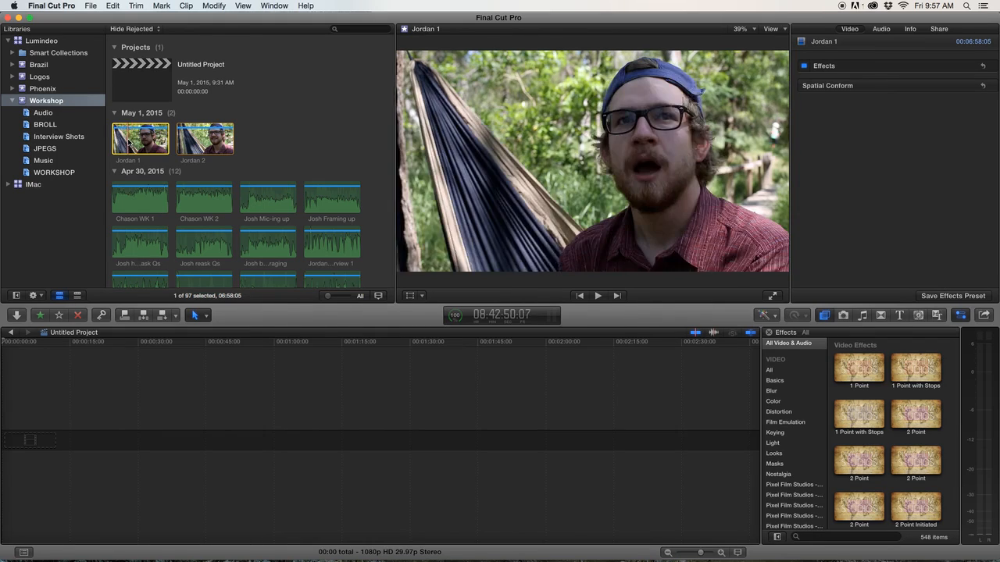
{"action": "key", "text": "space"}
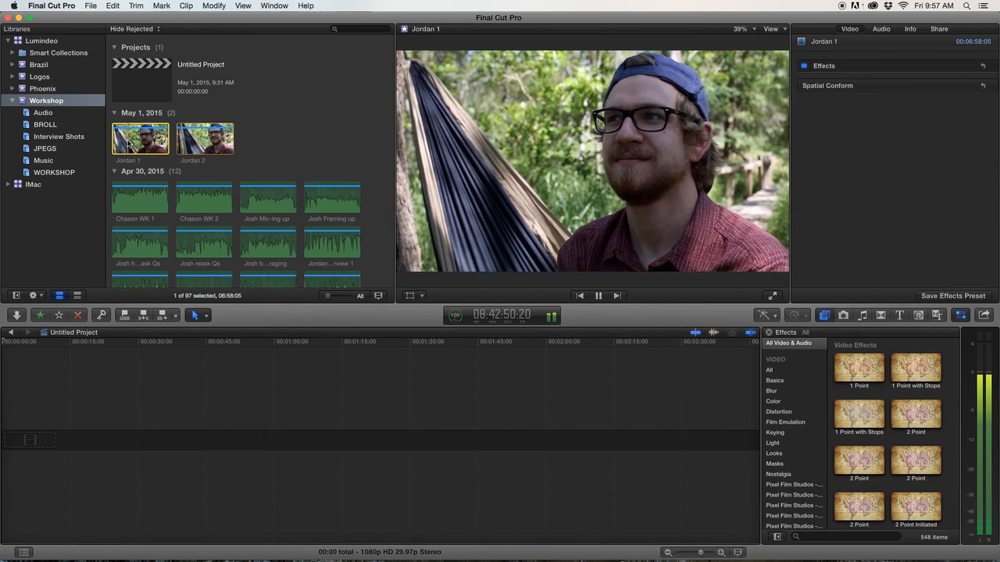
{"action": "key", "text": "XF86AudioRaiseVolume"}
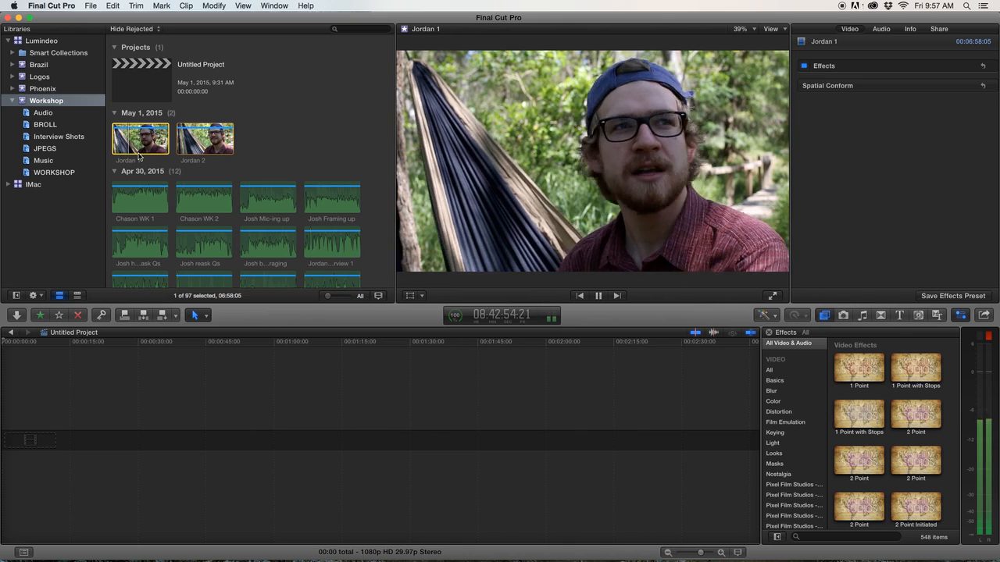
{"action": "key", "text": "space"}
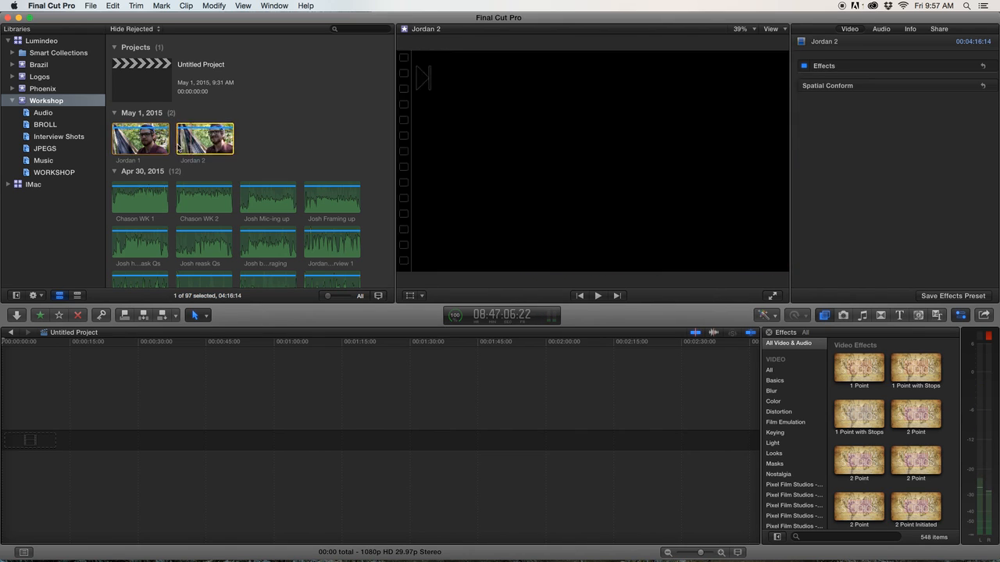
Preview the Jordan 2 and Jordan 1 clips, stepping back frame by frame through Jordan 1.
{"action": "left_click", "coordinate": [188, 145]}
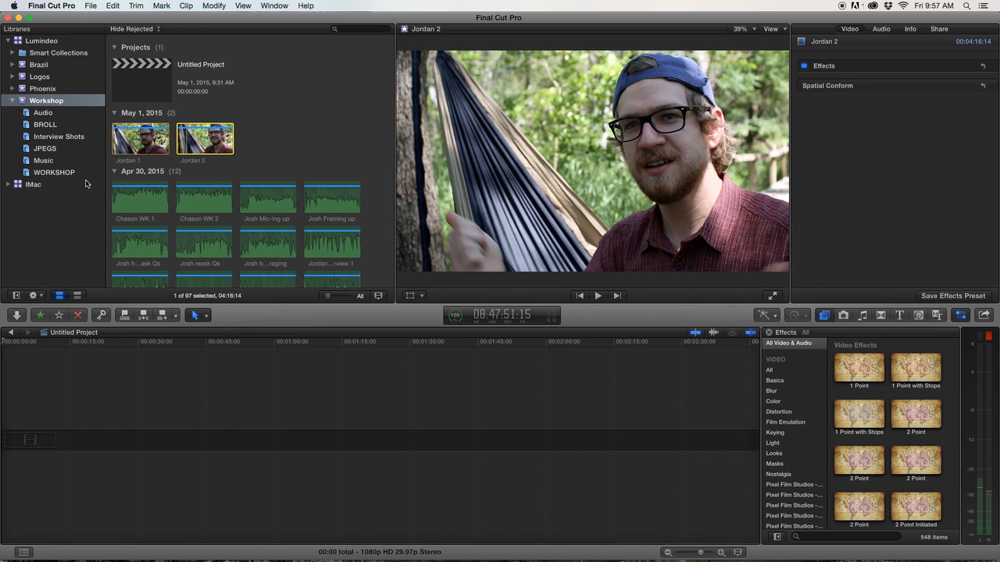
{"action": "left_click", "coordinate": [126, 139]}
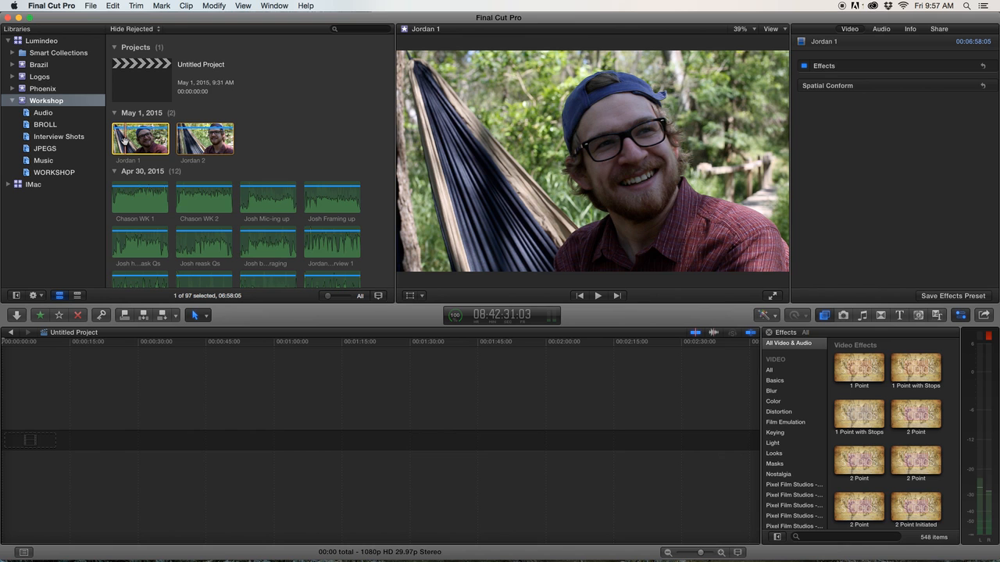
{"action": "left_click", "coordinate": [299, 451]}
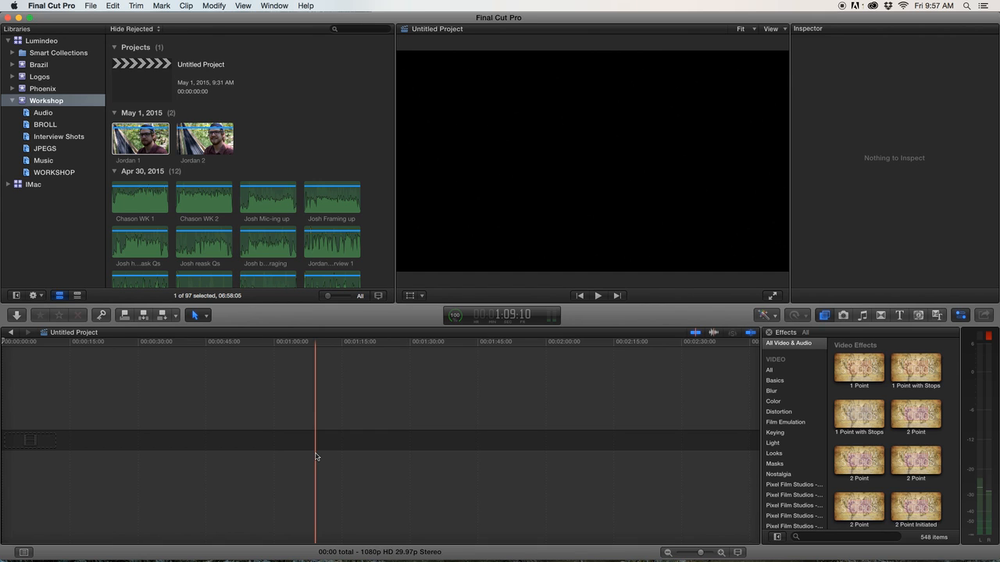
{"action": "left_click", "coordinate": [115, 148]}
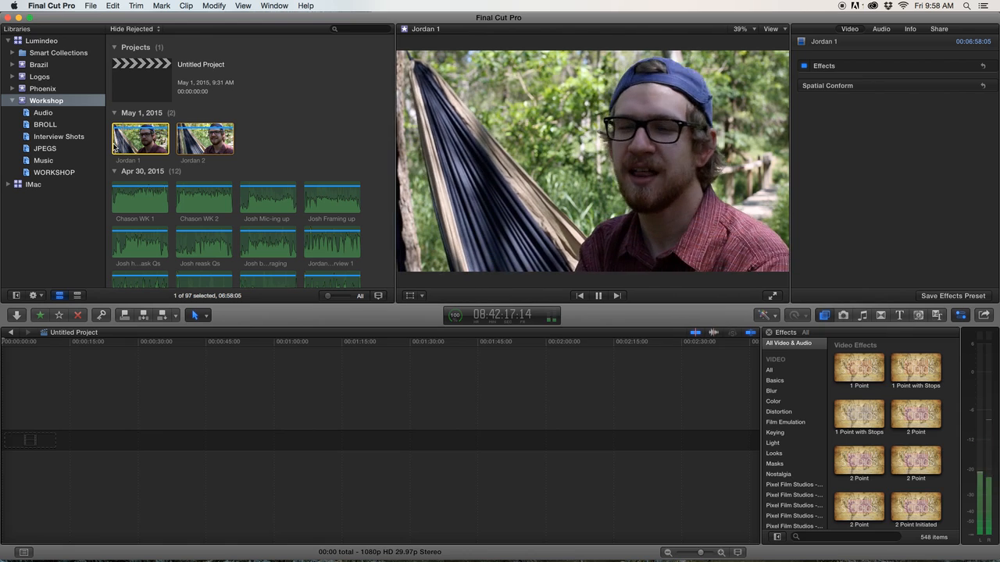
{"action": "key", "text": "space"}
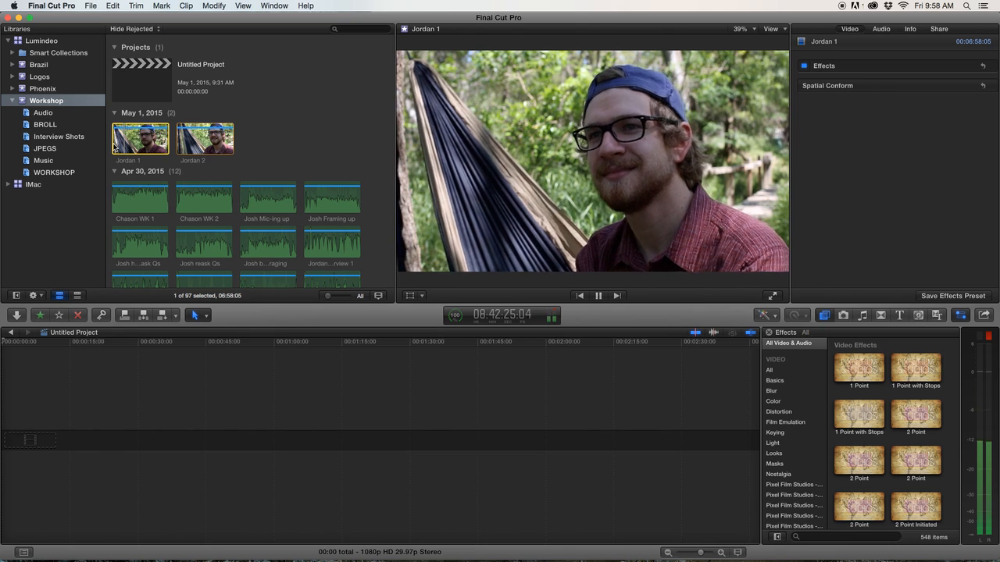
{"action": "key", "text": "space"}
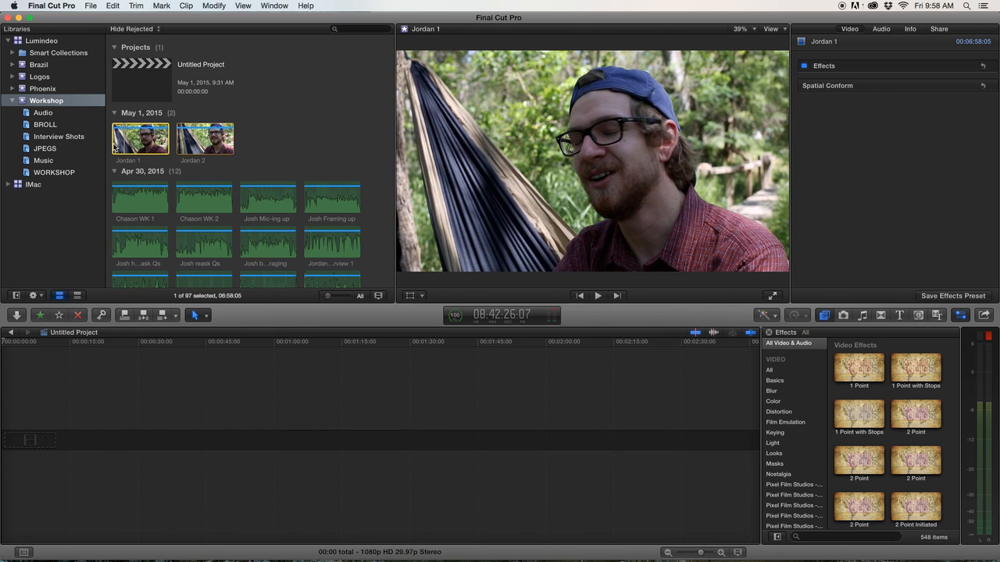
{"action": "key", "text": "Left"}
{"action": "key", "text": "Left"}
{"action": "key", "text": "Left"}
{"action": "key", "text": "Left"}
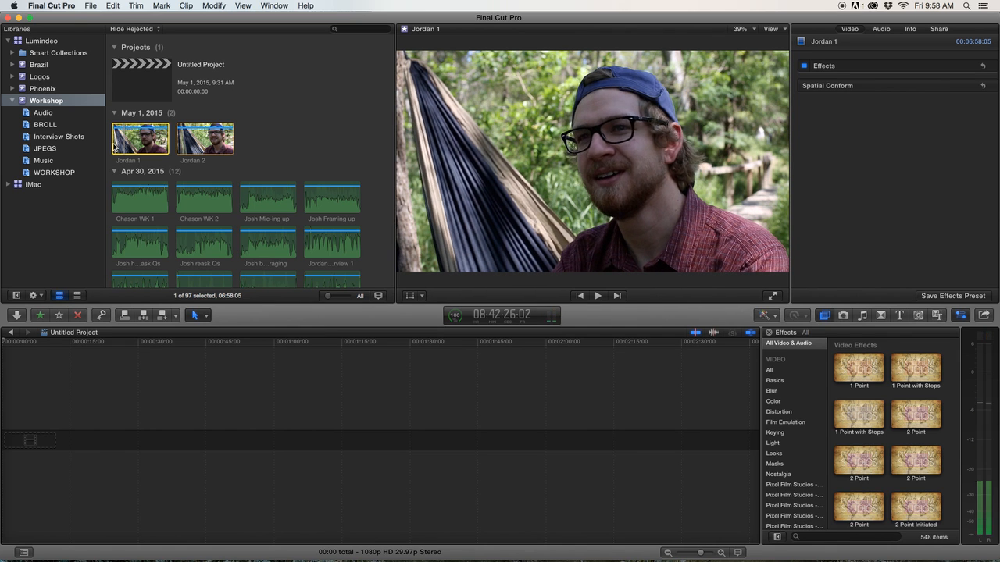
{"action": "key", "text": "Left"}
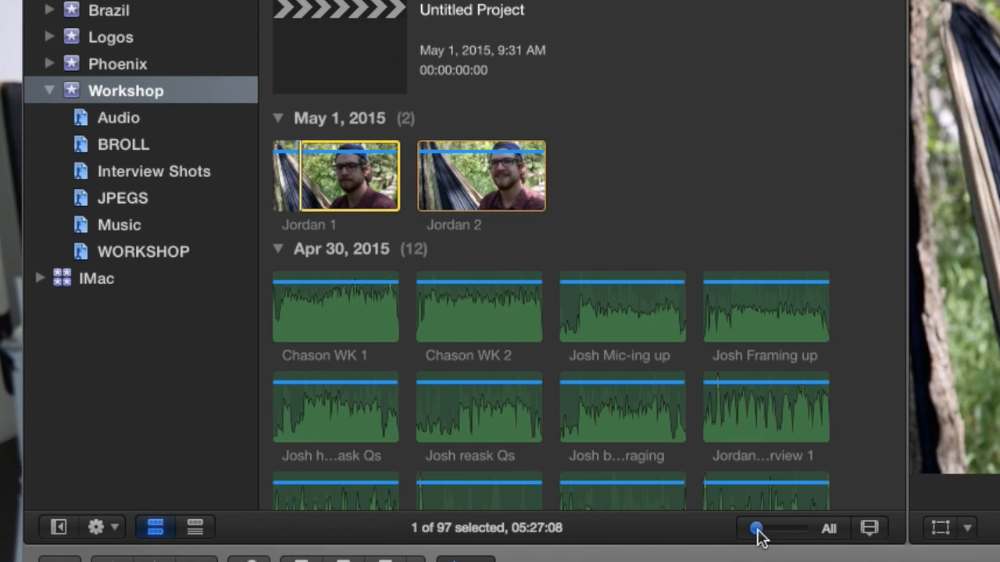
Set the browser filmstrip zoom to 30s and hide the inspector to enlarge the viewer.
{"action": "left_click_drag", "start_coordinate": [765, 535], "coordinate": [784, 537]}
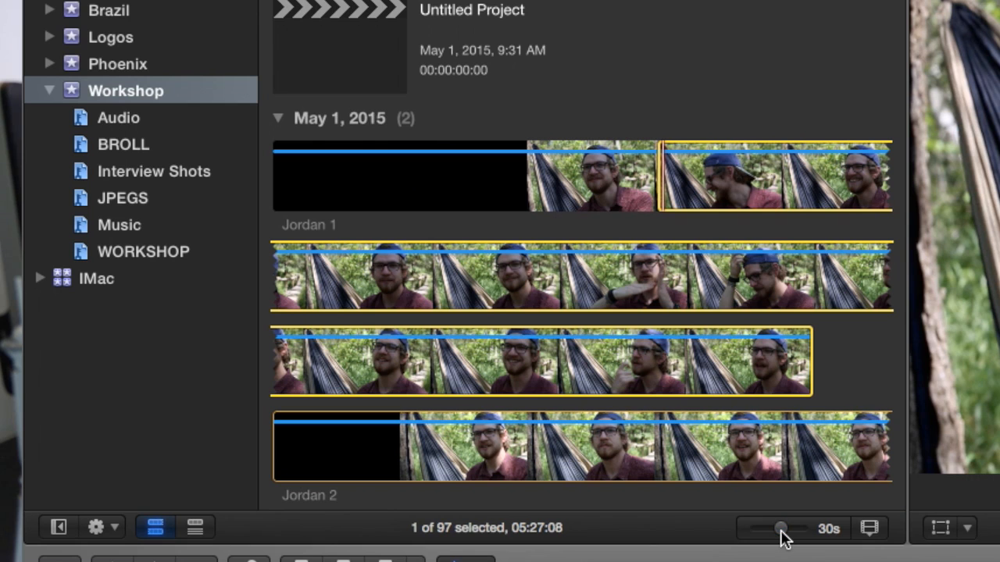
{"action": "key", "text": "super+4"}
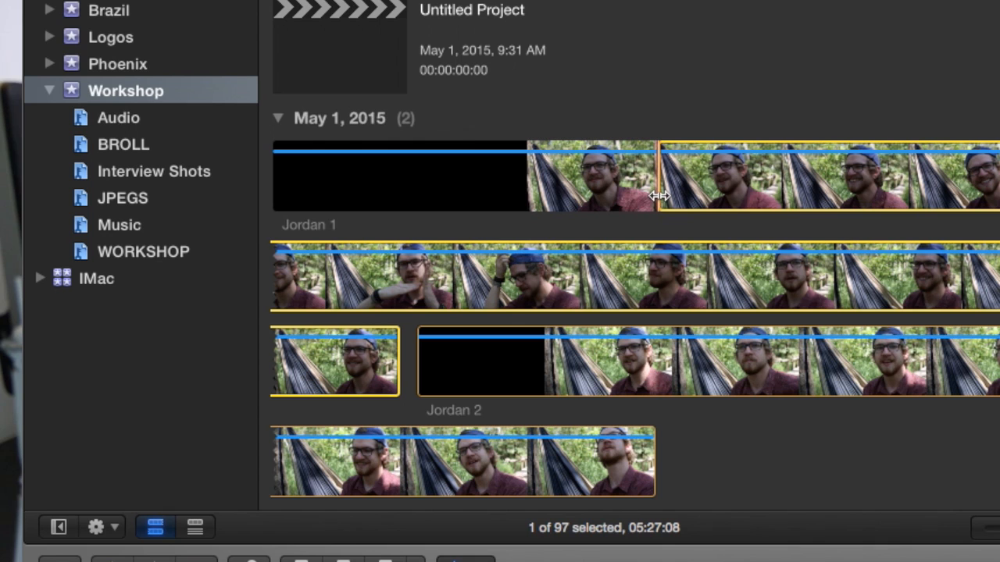
{"action": "key", "text": "space"}
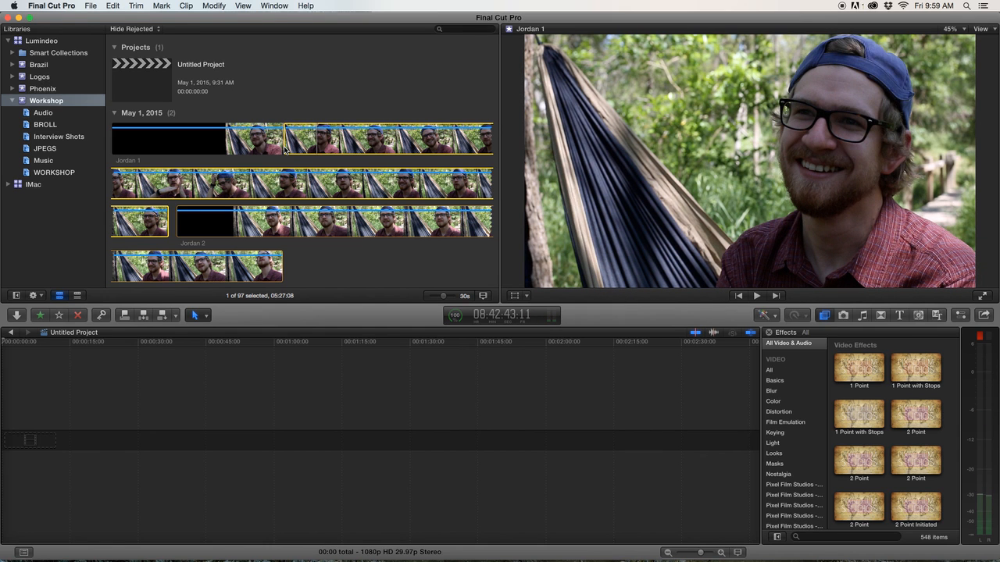
Mark an out point in Jordan 1 and add the selected range to the project timeline.
{"action": "key", "text": "o"}
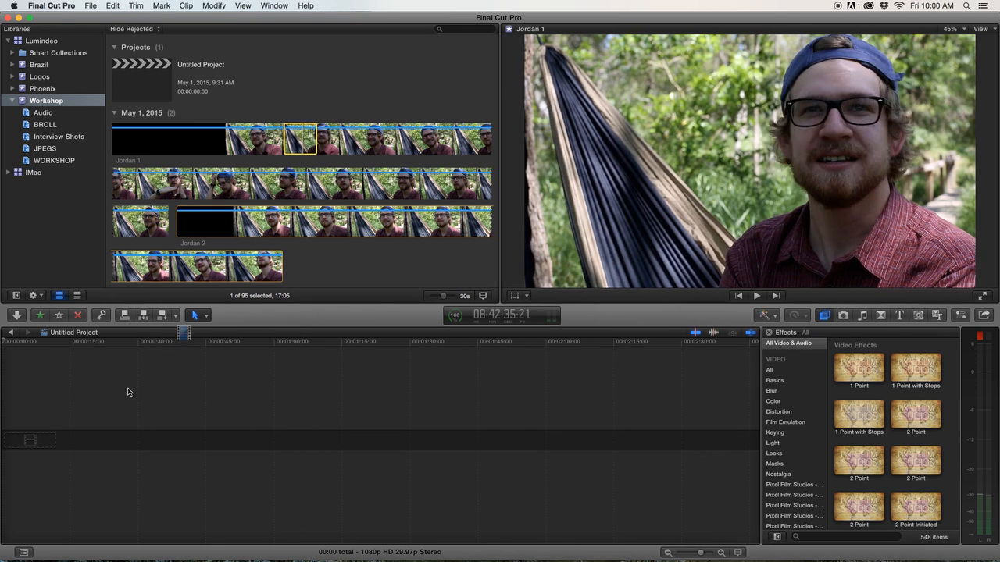
{"action": "left_click_drag", "start_coordinate": [129, 392], "coordinate": [108, 425]}
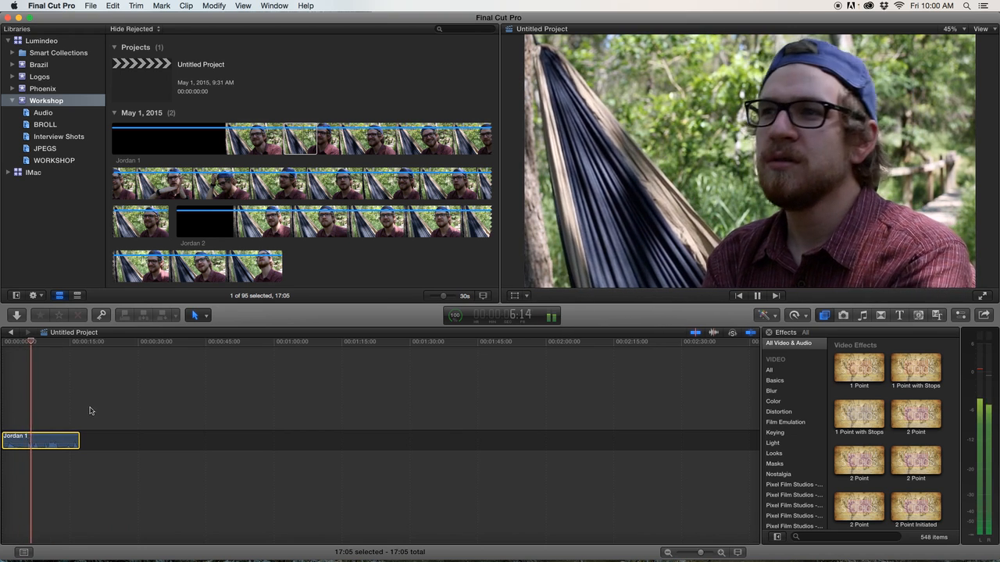
{"action": "key", "text": "space"}
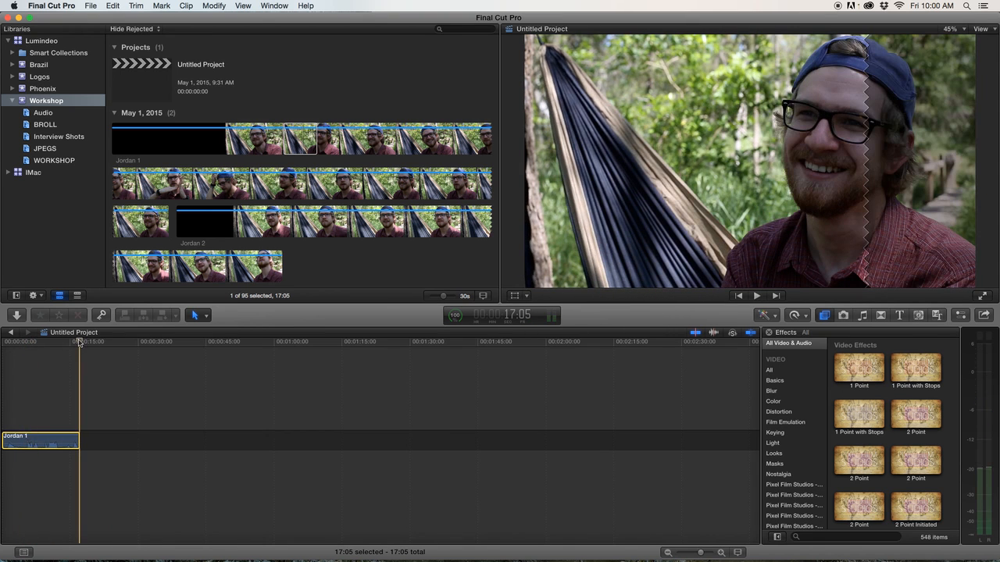
Mark a new in and out range further along Jordan 1 and append it to the timeline.
{"action": "left_click", "coordinate": [313, 133]}
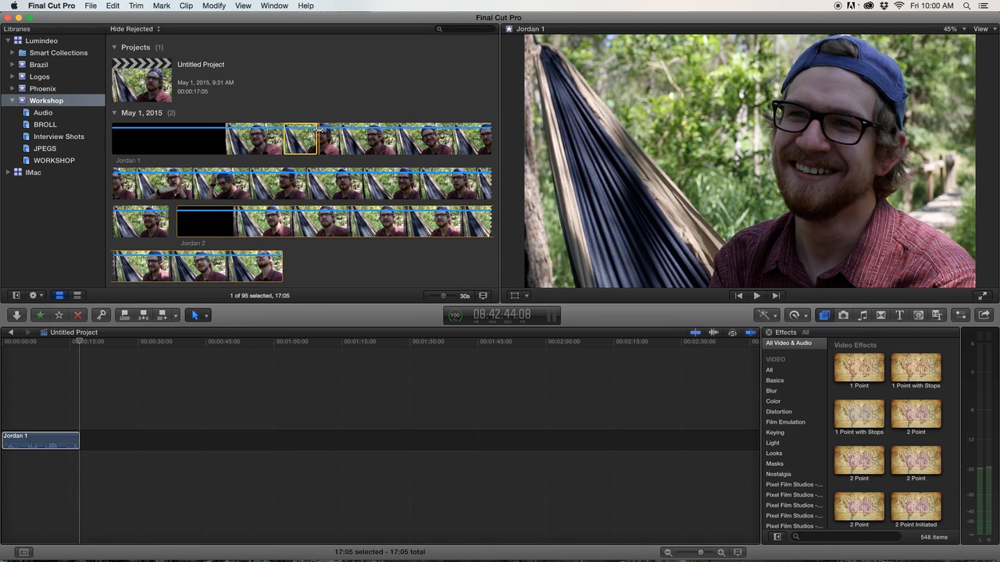
{"action": "key", "text": "space"}
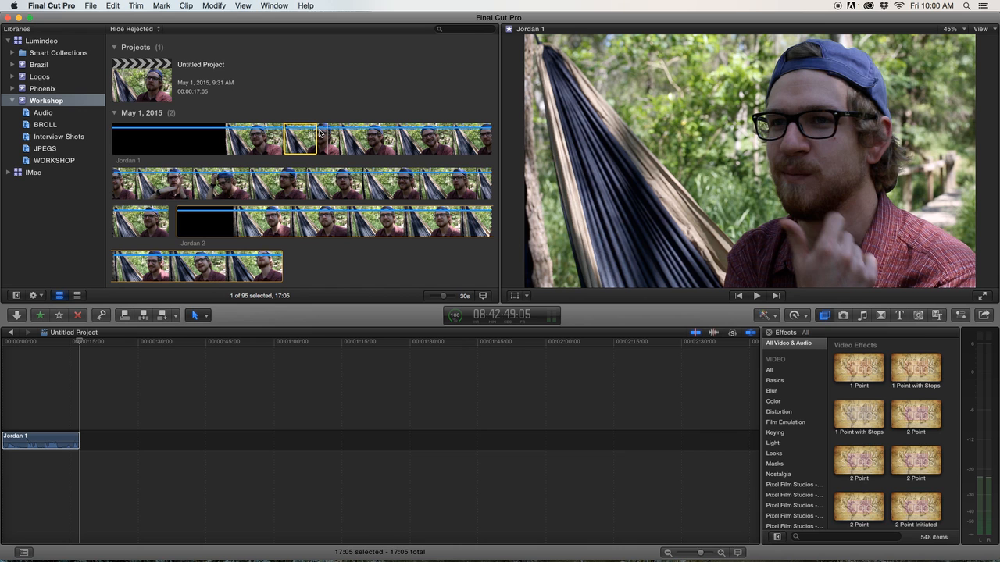
{"action": "key", "text": "space"}
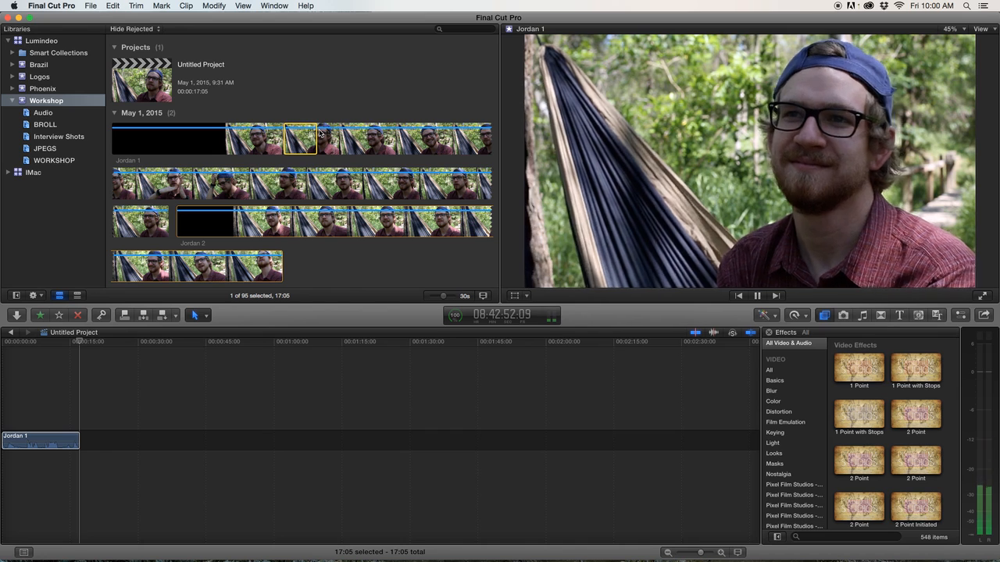
{"action": "key", "text": "i"}
{"action": "key", "text": "i"}
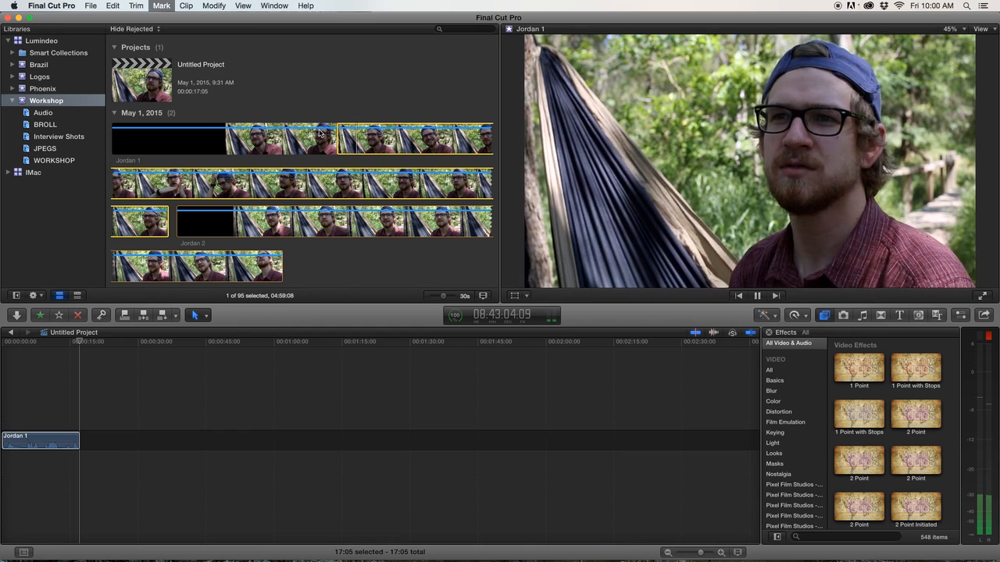
{"action": "key", "text": "o"}
{"action": "key", "text": "o"}
{"action": "key", "text": "space"}
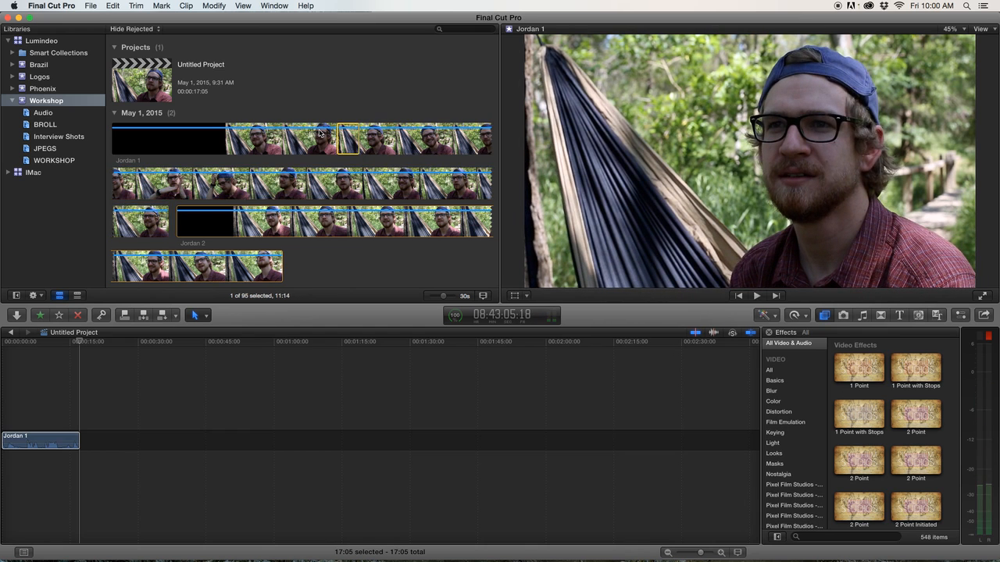
{"action": "key", "text": "e"}
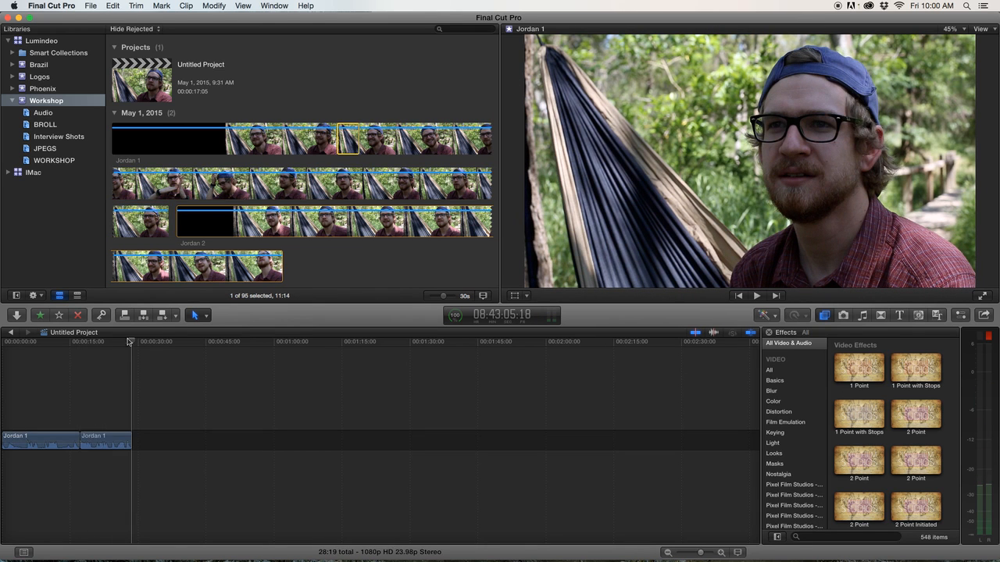
Play through Jordan 1, mark a new in point further along, and append the marked range to the timeline.
{"action": "left_click", "coordinate": [86, 360]}
{"action": "left_click", "coordinate": [363, 137]}
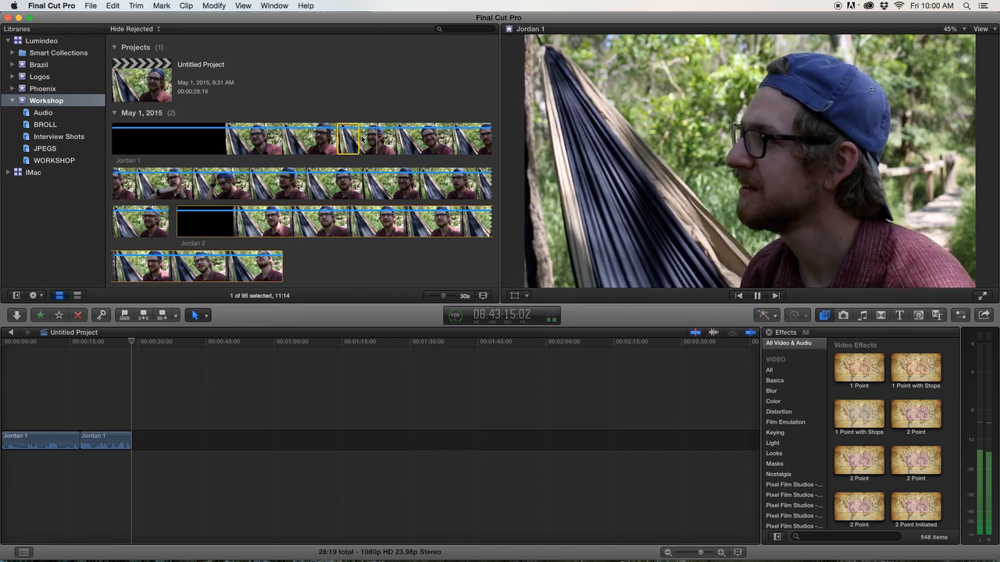
{"action": "key", "text": "space"}
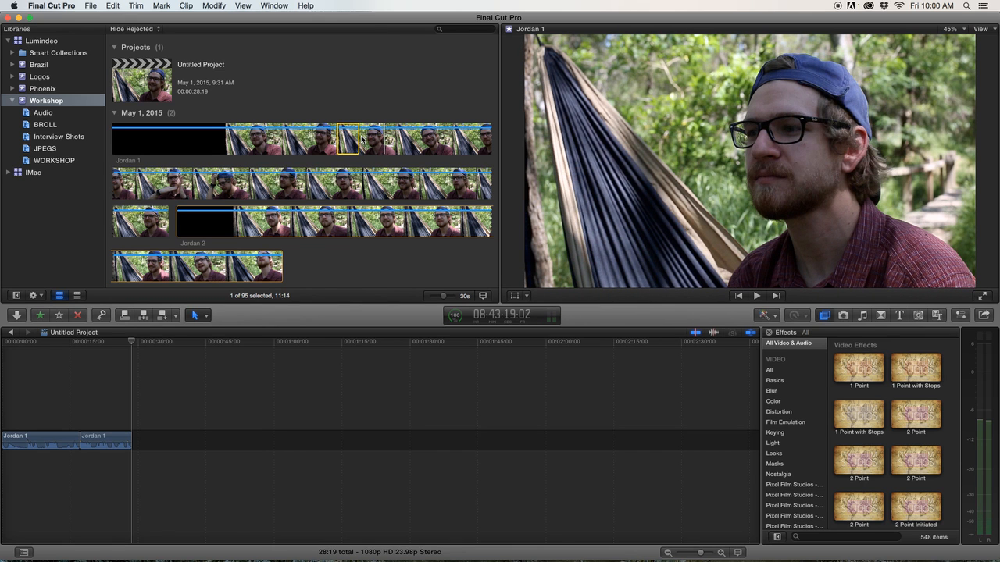
{"action": "key", "text": "space"}
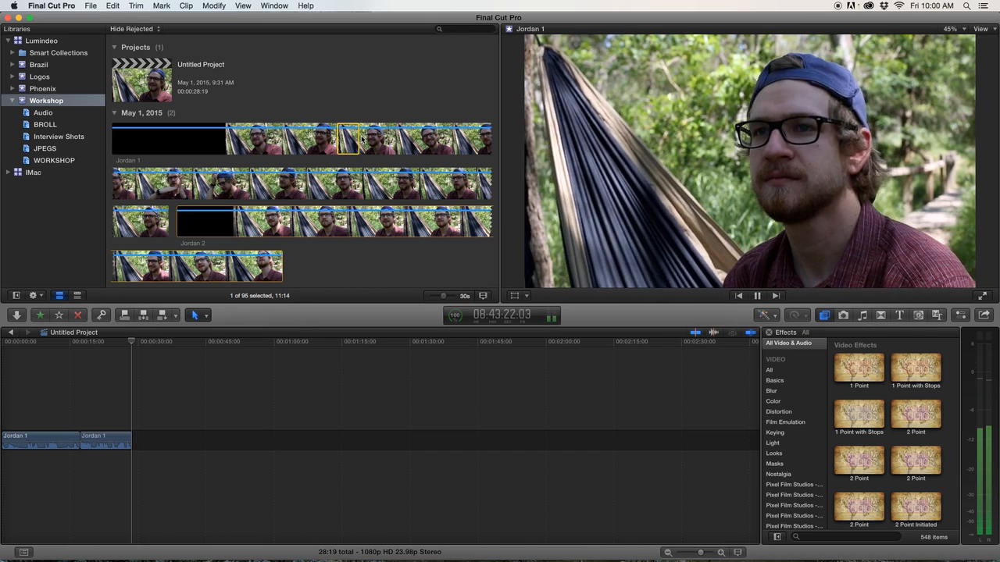
{"action": "key", "text": "space"}
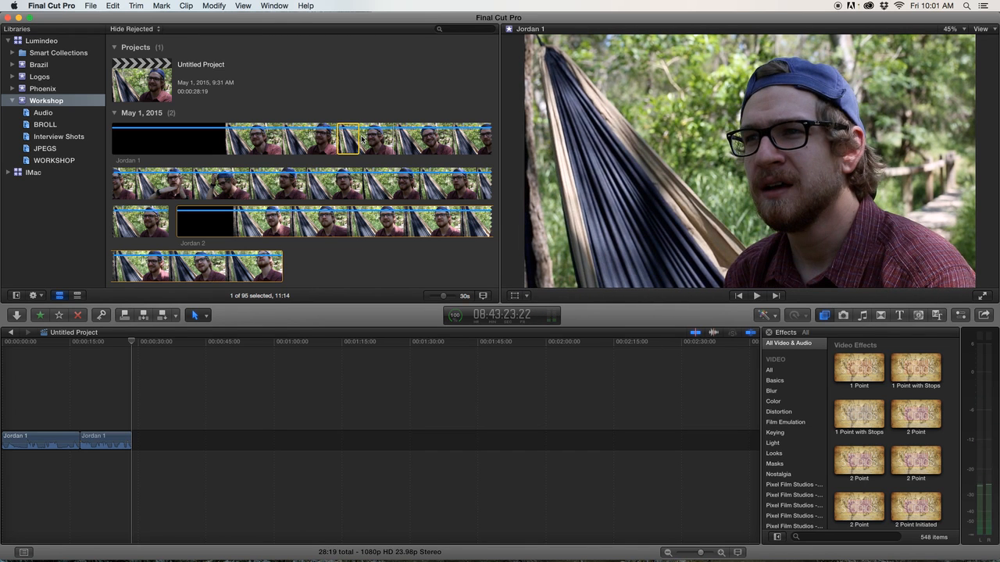
{"action": "key", "text": "i"}
{"action": "key", "text": "space"}
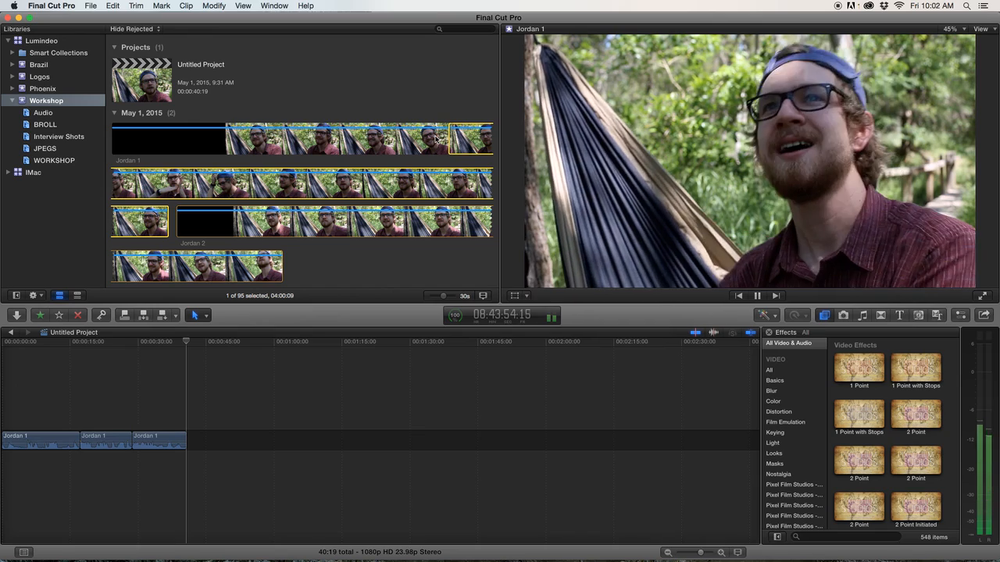
{"action": "key", "text": "space"}
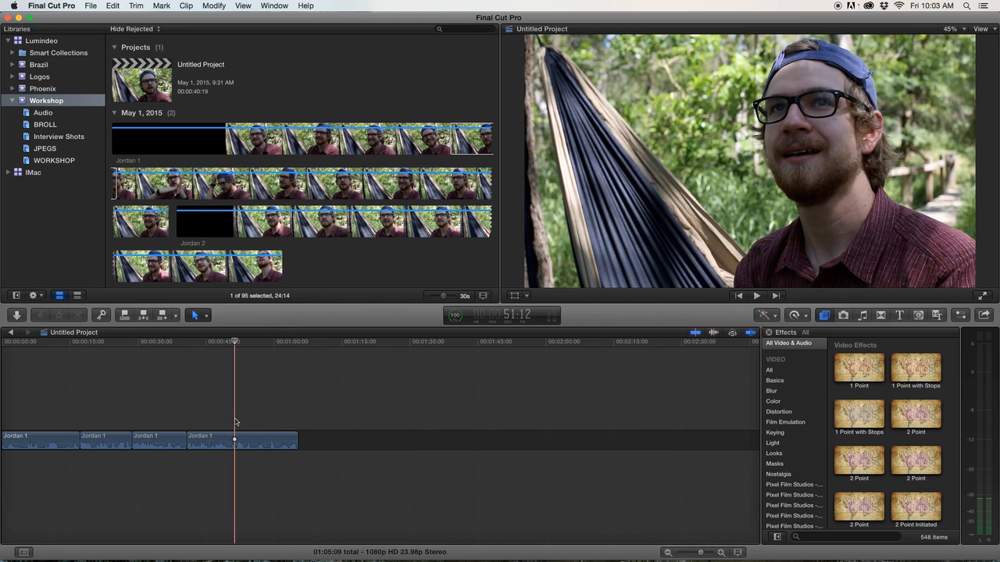
Preview the Jordan 2 clip in the browser and append another short Jordan 1 range to the end of the timeline.
{"action": "key", "text": "super+equal"}
{"action": "key", "text": "super+equal"}
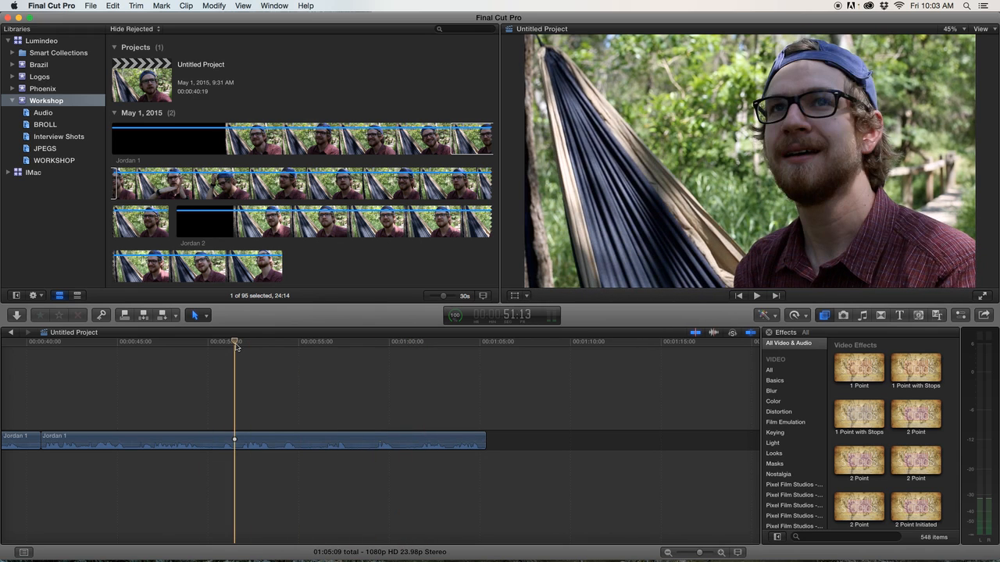
{"action": "key", "text": "super+minus"}
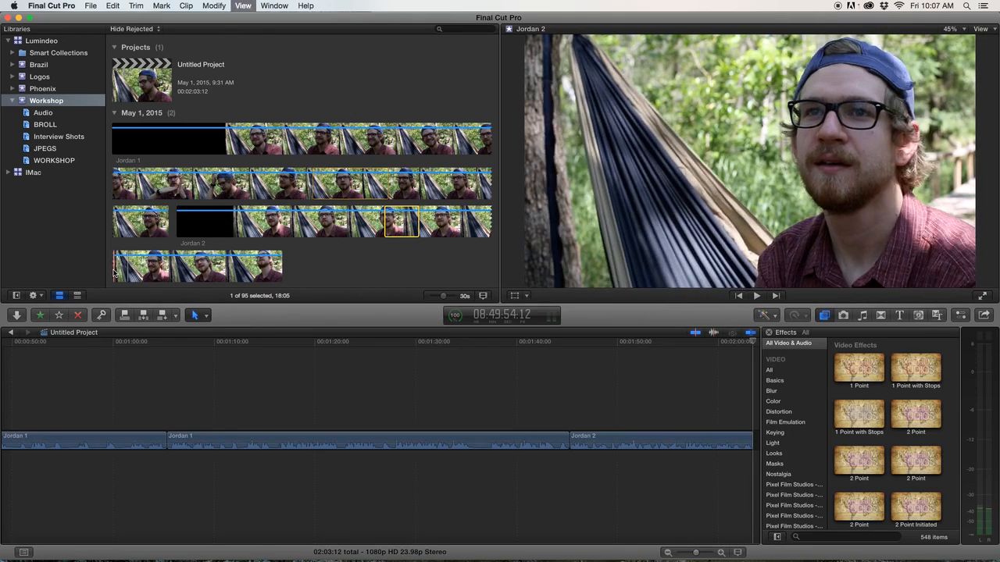
{"action": "key", "text": "space"}
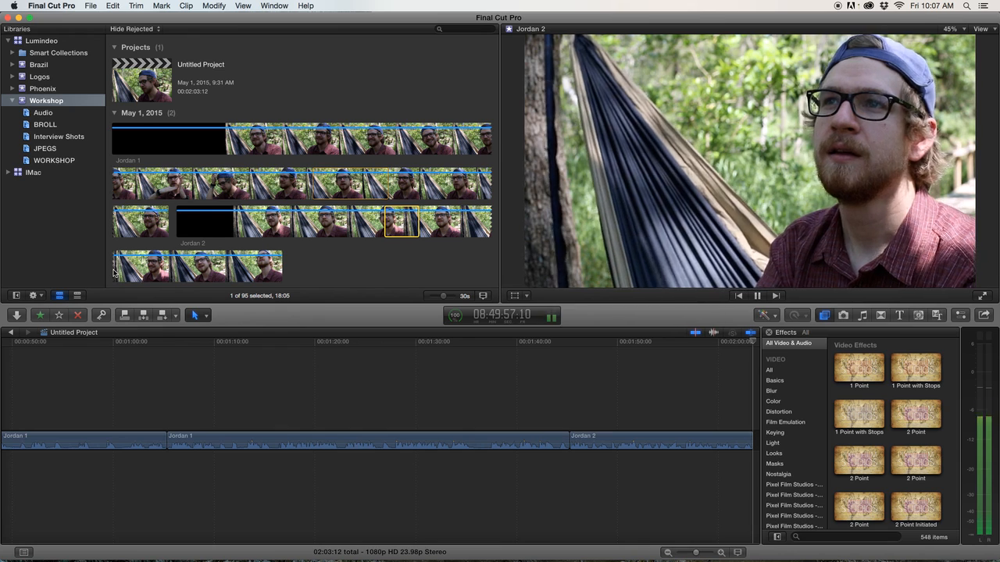
{"action": "left_click", "coordinate": [114, 271]}
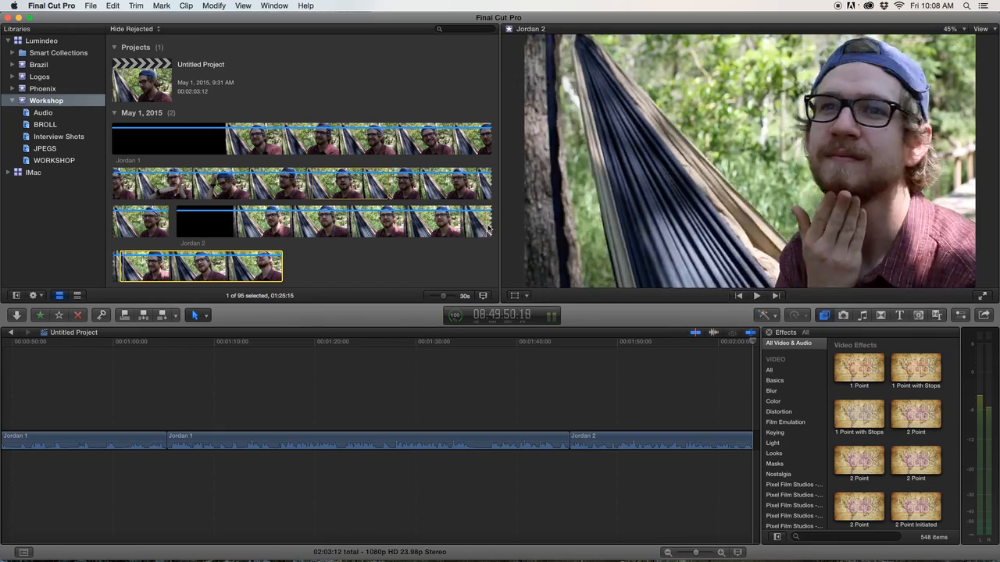
{"action": "key", "text": "space"}
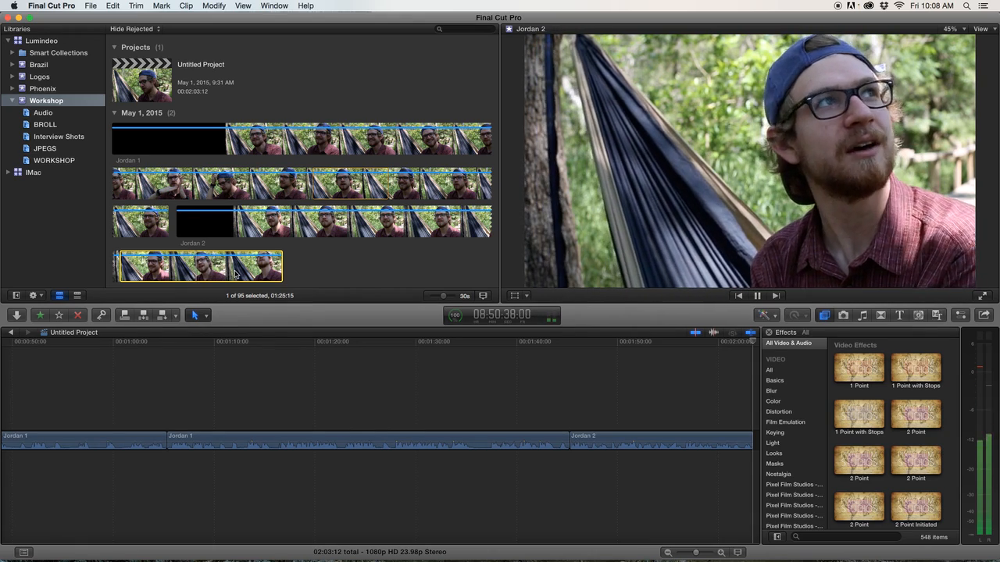
{"action": "left_click", "coordinate": [234, 269]}
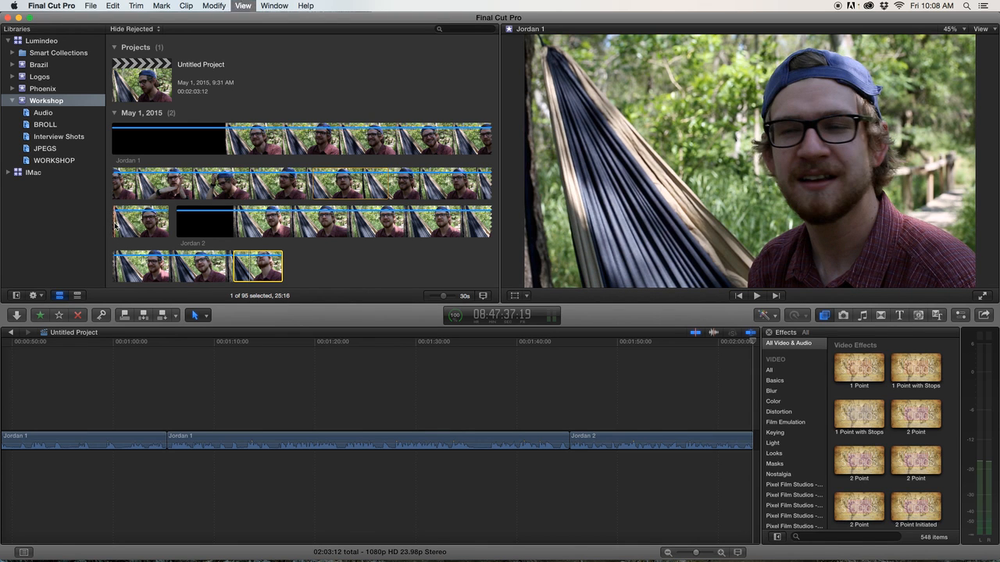
{"action": "key", "text": "space"}
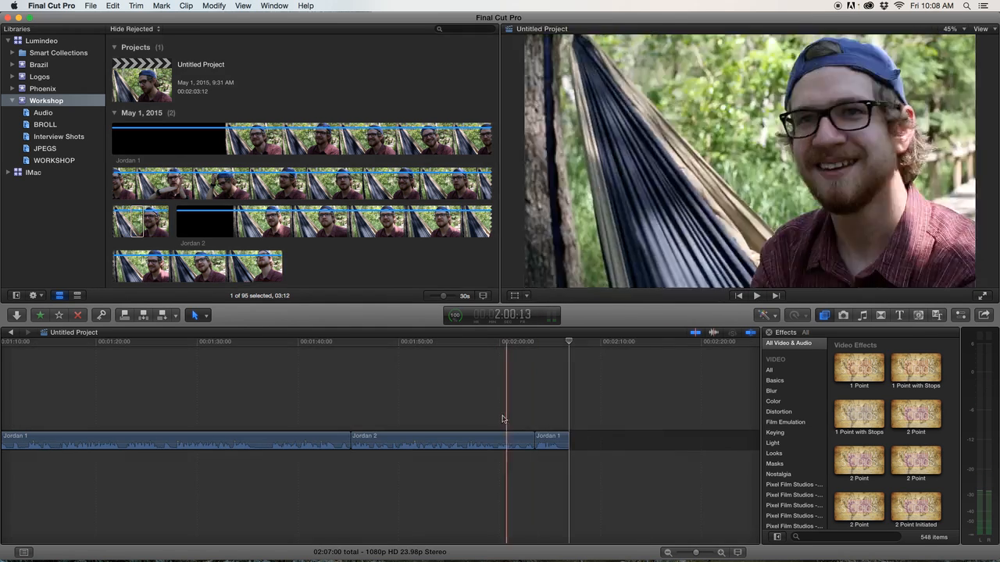
Play back the project timeline from the start to review the assembled interview edit.
{"action": "left_click", "coordinate": [494, 414]}
{"action": "key", "text": "shift+z"}
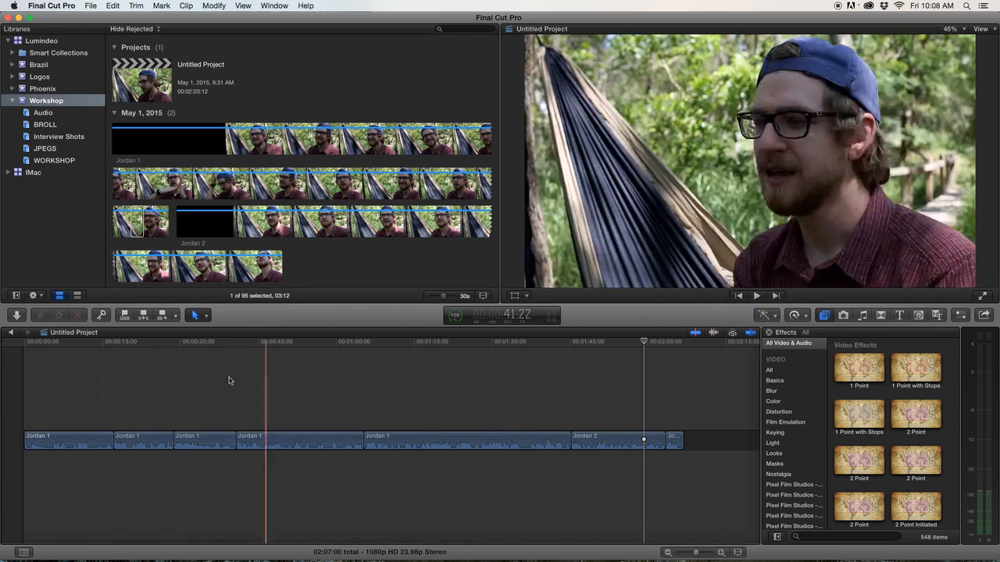
{"action": "left_click", "coordinate": [65, 373]}
{"action": "key", "text": "space"}
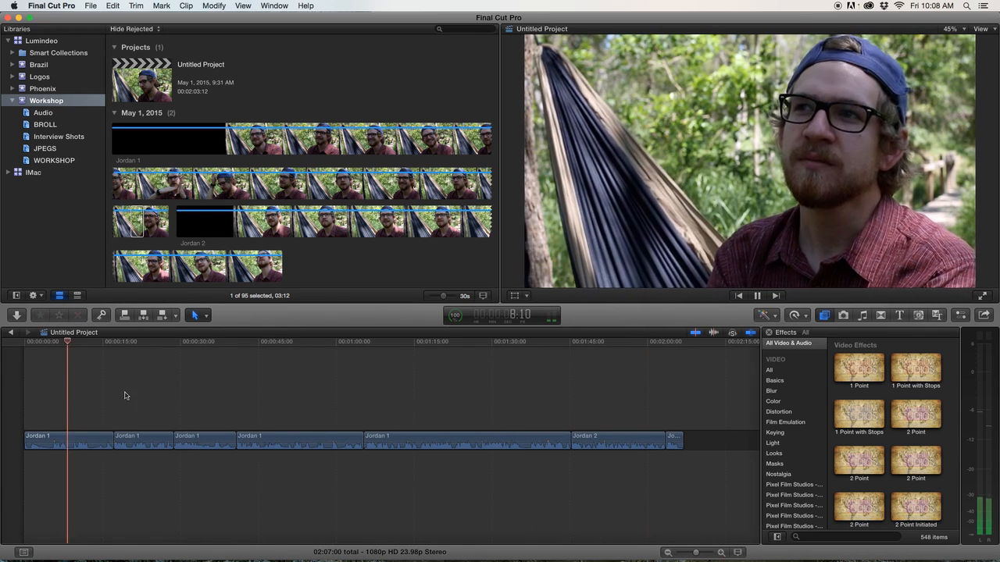
{"action": "left_click", "coordinate": [130, 395]}
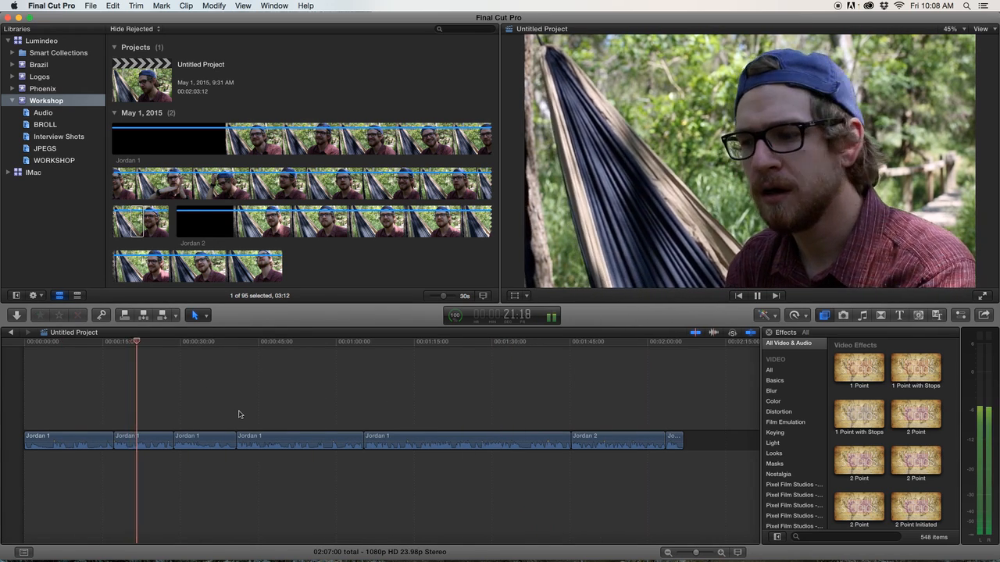
{"action": "key", "text": "space"}
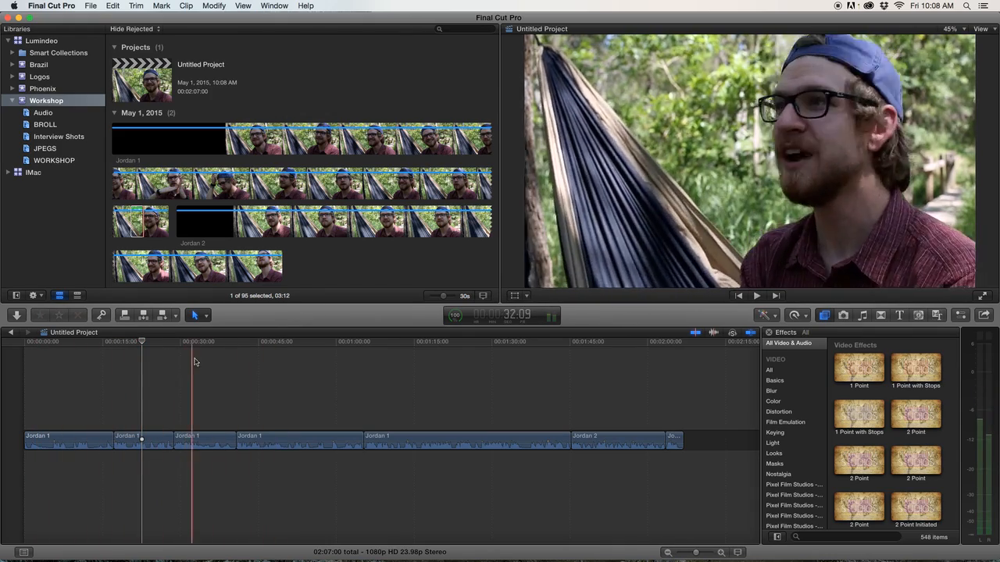
{"action": "left_click", "coordinate": [196, 349]}
{"action": "key", "text": "super+equal"}
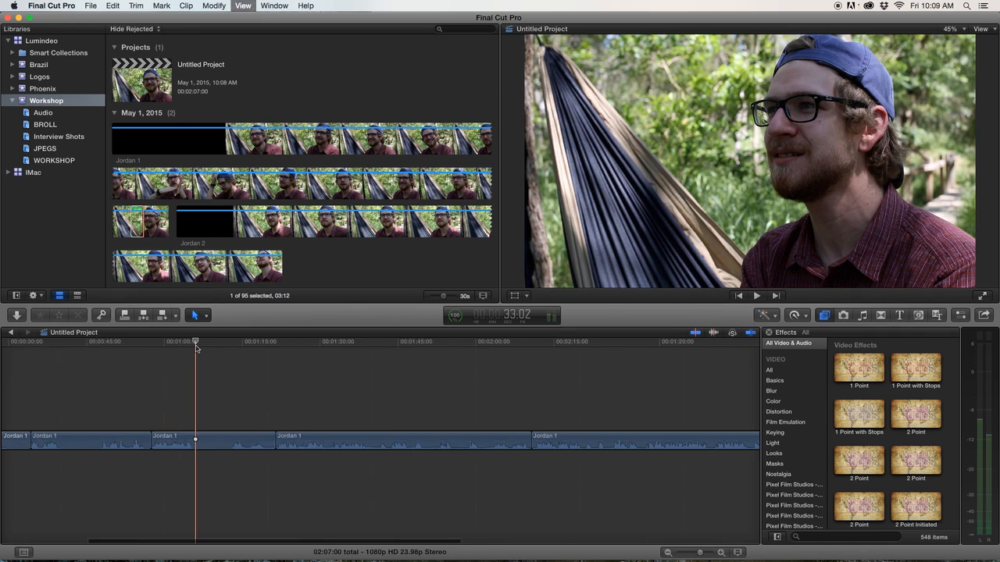
{"action": "key", "text": "space"}
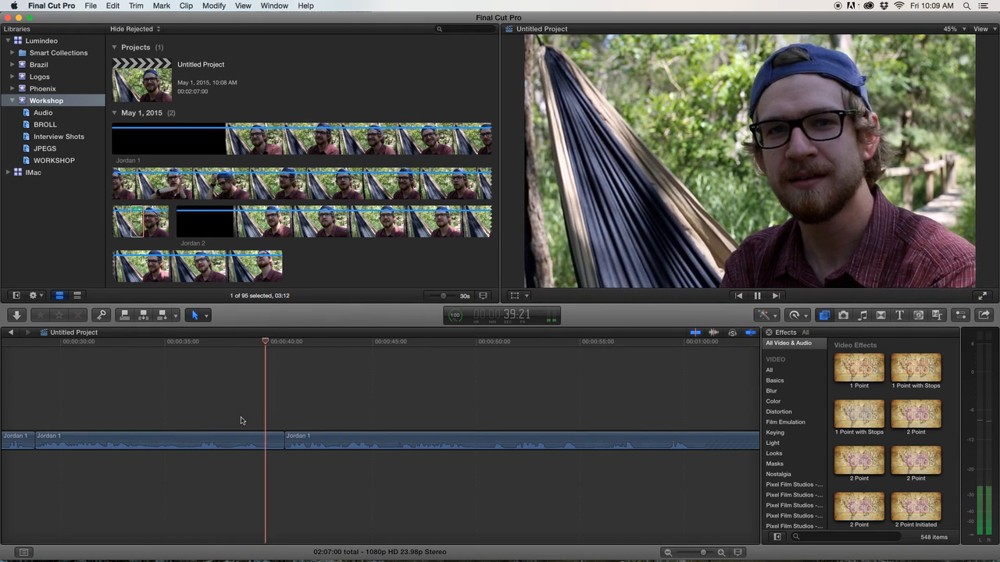
{"action": "key", "text": "space"}
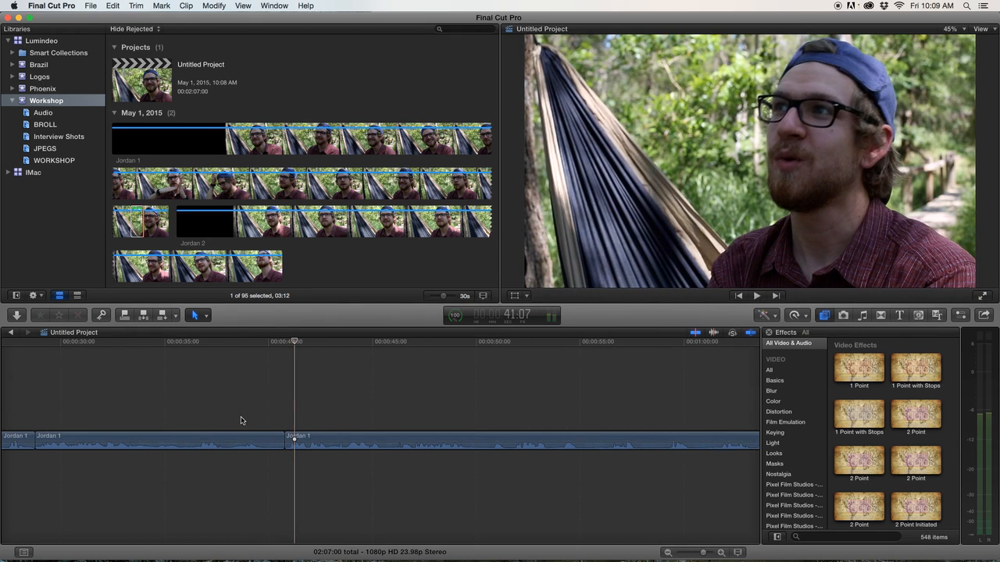
{"action": "scroll", "coordinate": [242, 421], "scroll_direction": "right", "scroll_amount": 2}
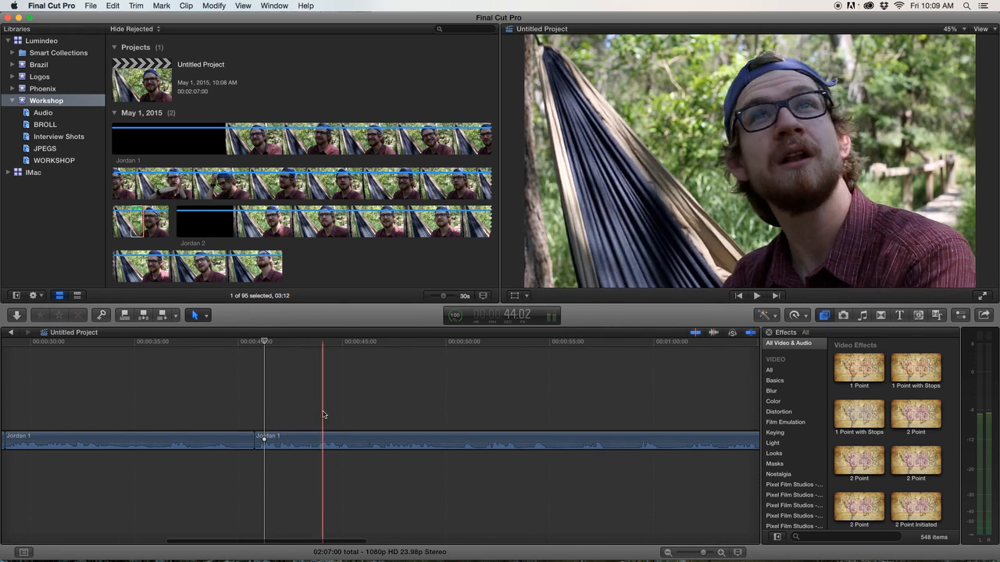
{"action": "key", "text": "space"}
{"action": "scroll", "coordinate": [391, 453], "scroll_direction": "right", "scroll_amount": 2}
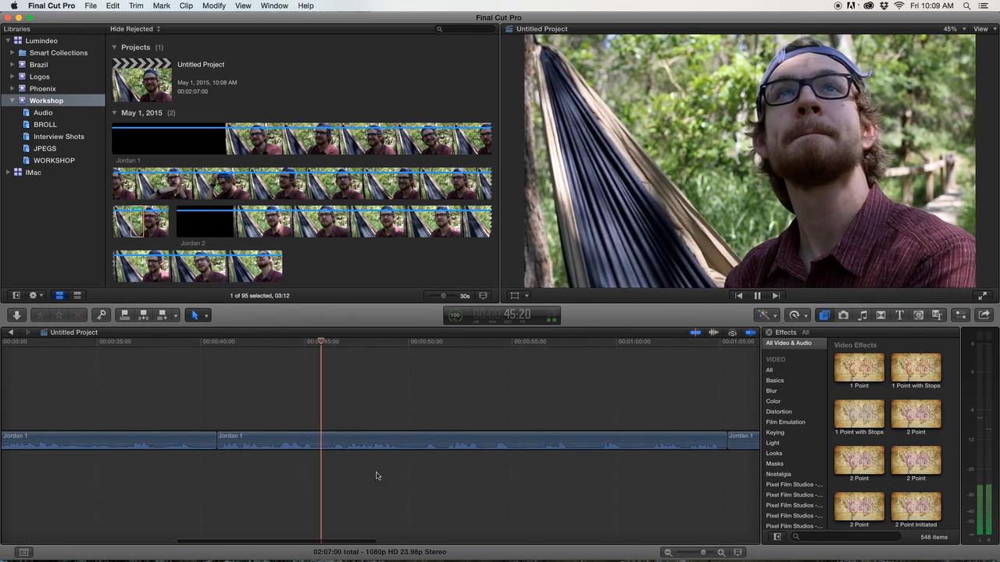
{"action": "scroll", "coordinate": [359, 478], "scroll_direction": "right", "scroll_amount": 3}
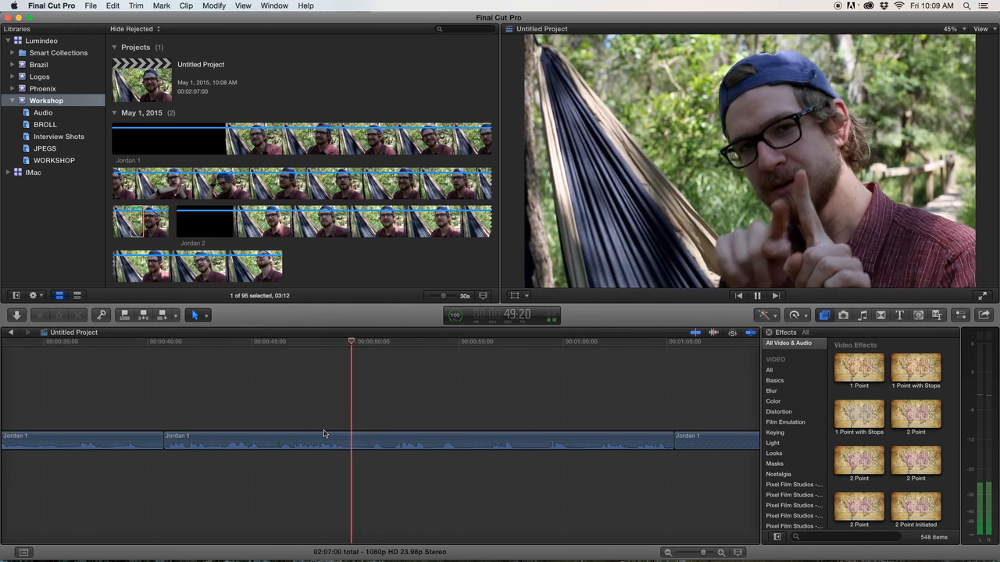
{"action": "key", "text": "space"}
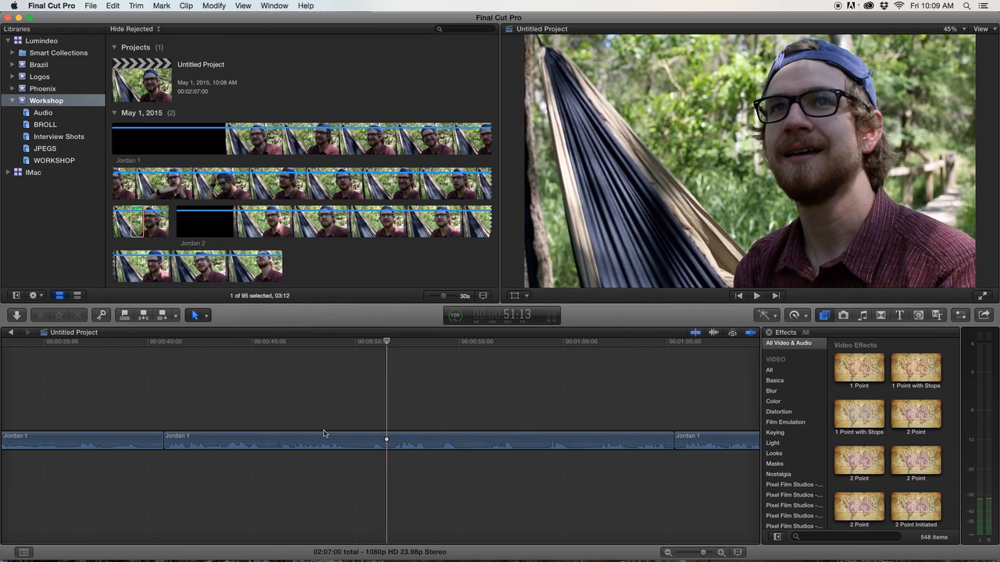
Split the Jordan 1 clip with the Blade tool at about 00:00:50 in the timeline.
{"action": "key", "text": "super+equal"}
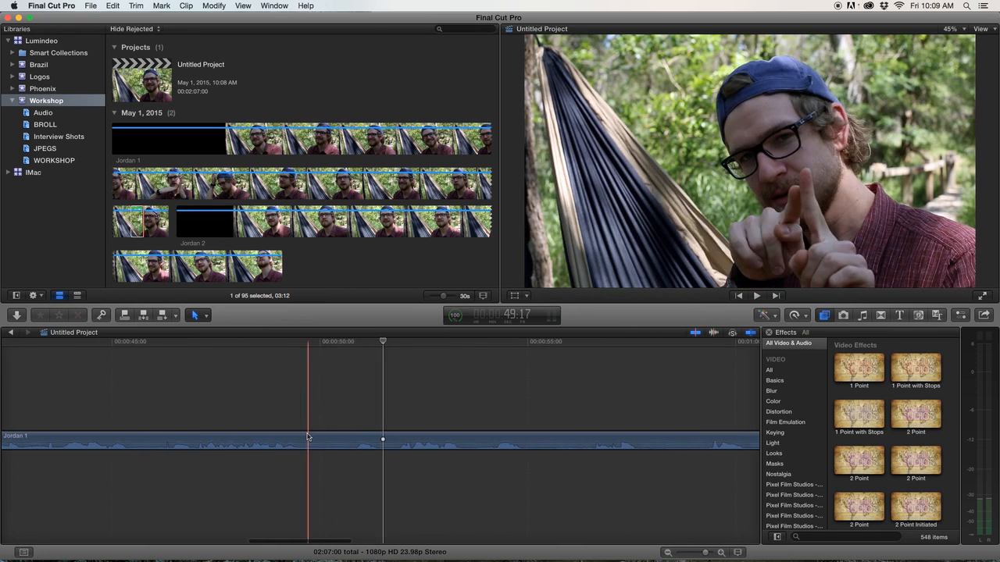
{"action": "left_click", "coordinate": [355, 452]}
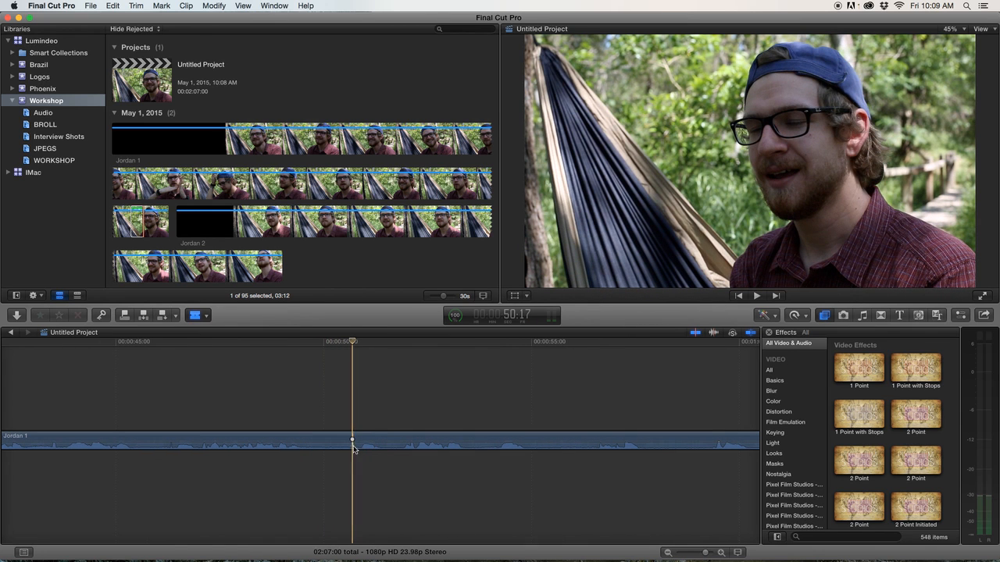
{"action": "left_click", "coordinate": [354, 439]}
{"action": "key", "text": "a"}
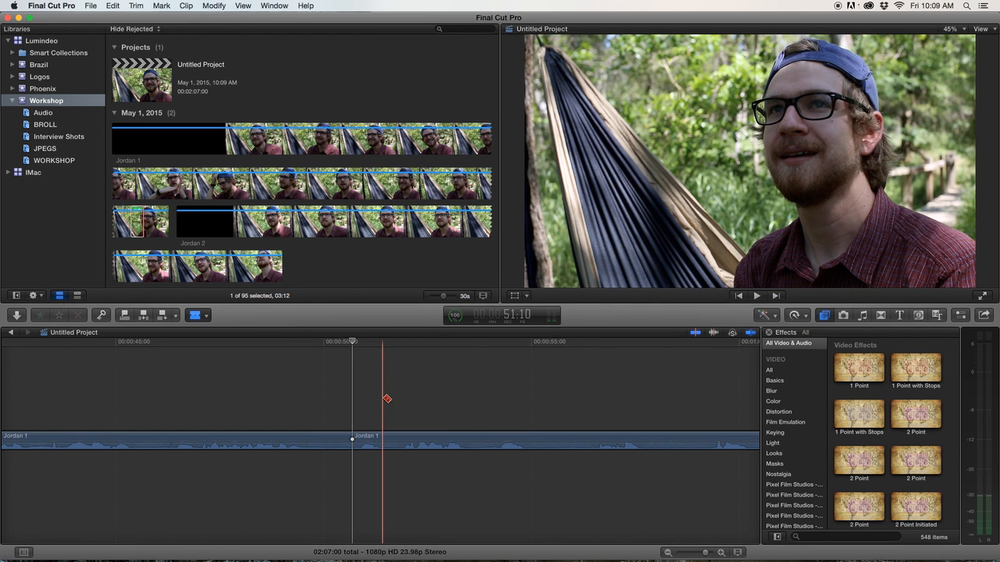
Switch to the Blade tool and make several more cuts in the Jordan 1 clip at short intervals after the first cut.
{"action": "left_click", "coordinate": [205, 315]}
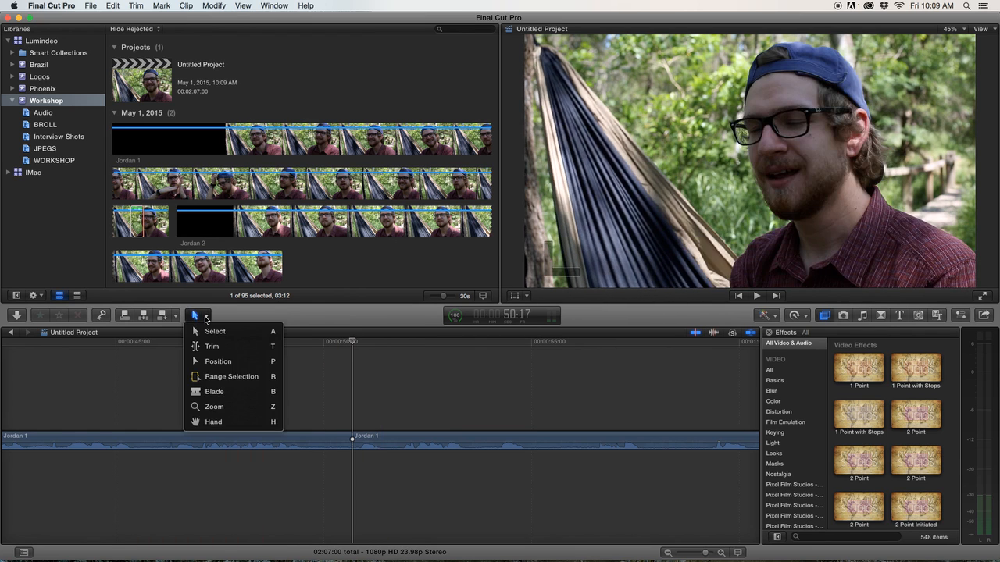
{"action": "left_click", "coordinate": [225, 394]}
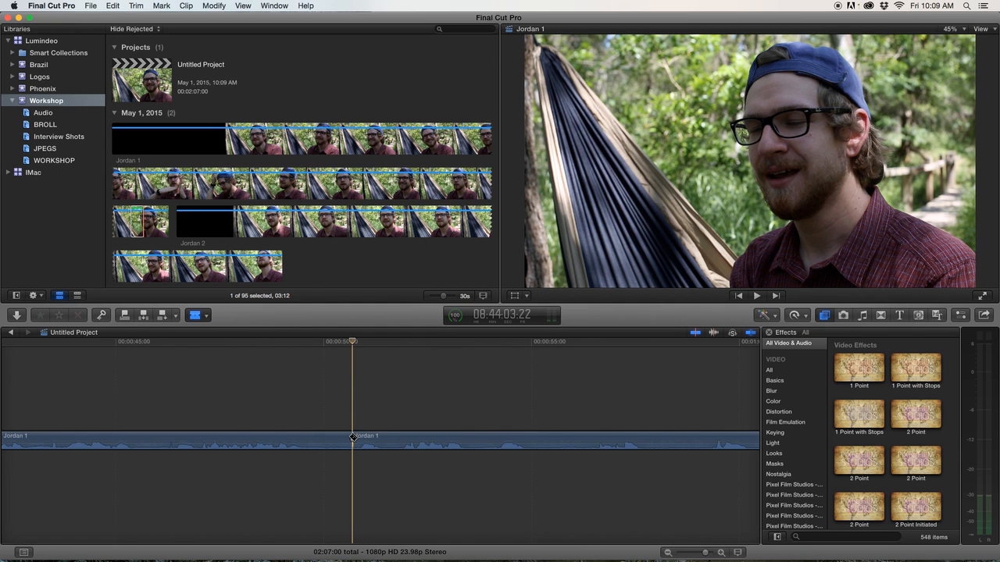
{"action": "scroll", "coordinate": [352, 437], "scroll_direction": "right", "scroll_amount": 1}
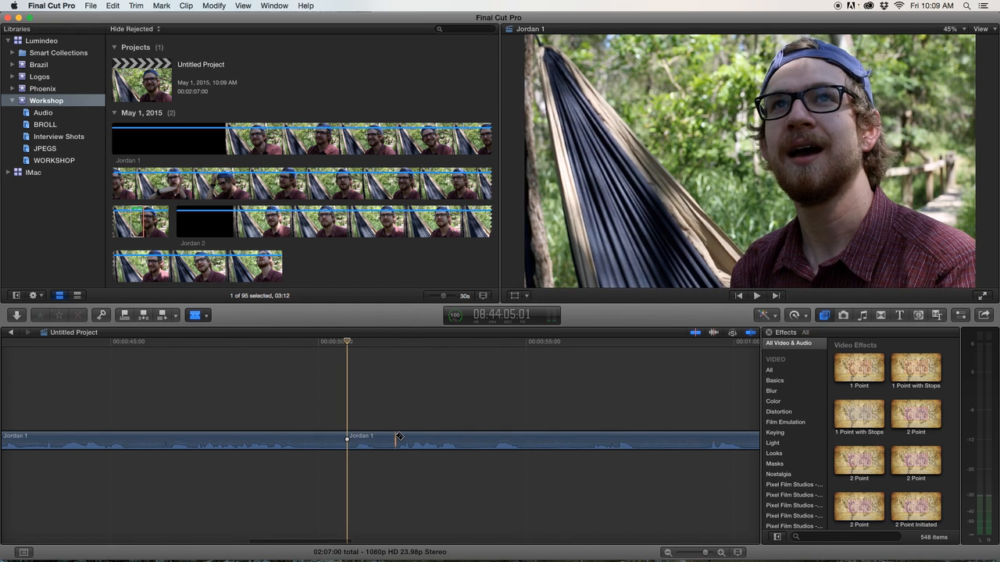
{"action": "left_click", "coordinate": [396, 438]}
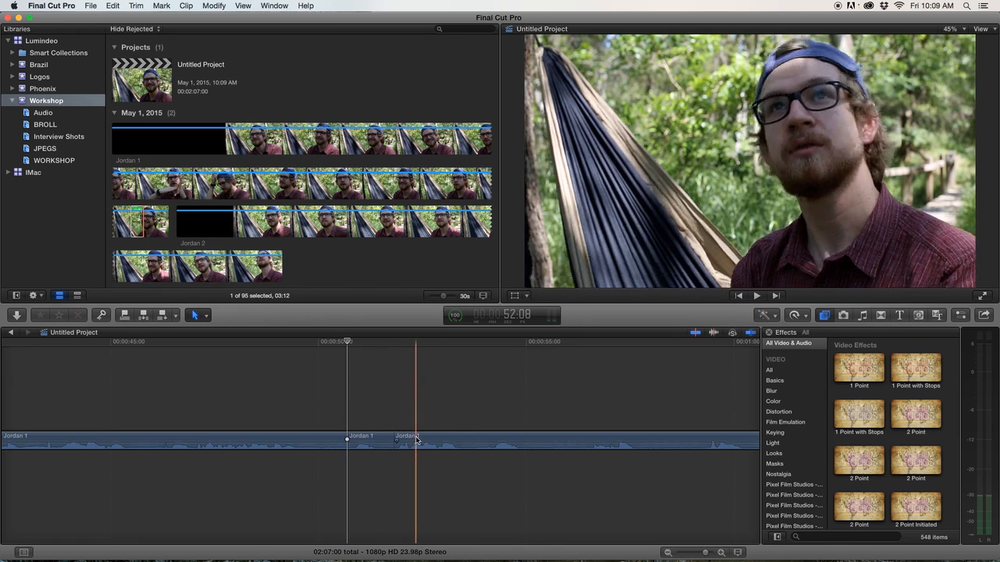
{"action": "key", "text": "a"}
{"action": "key", "text": "b"}
{"action": "left_click", "coordinate": [456, 438]}
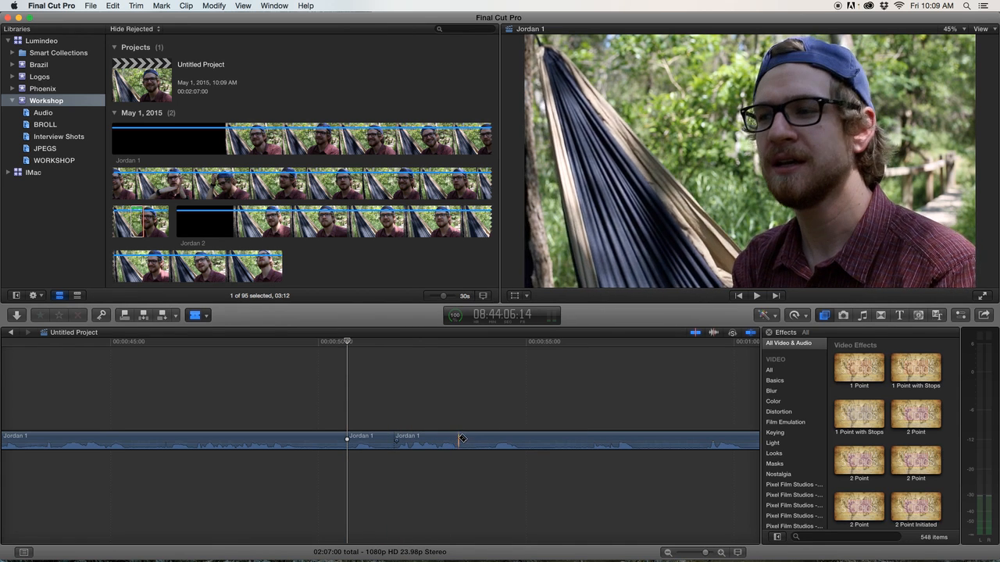
{"action": "left_click", "coordinate": [492, 438]}
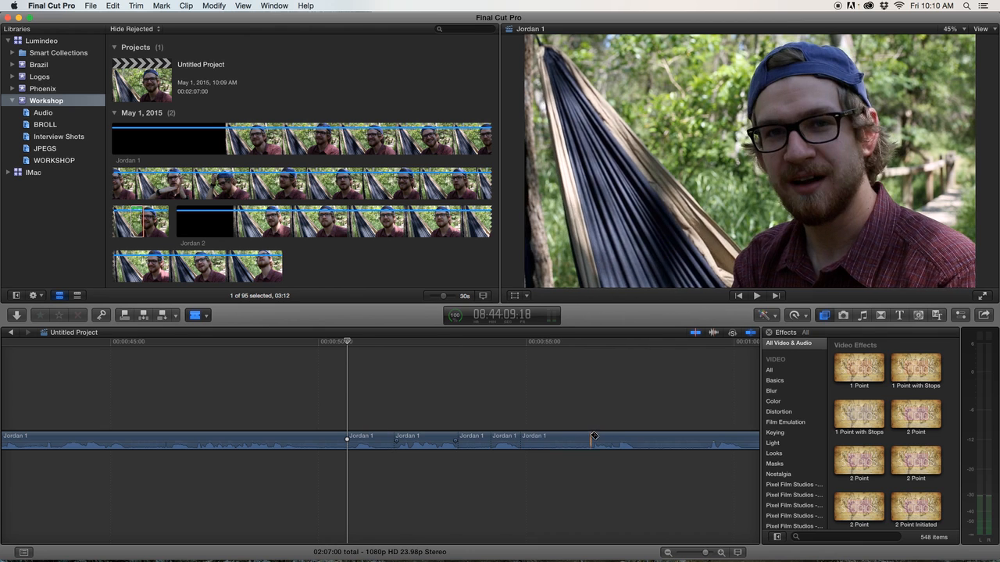
{"action": "scroll", "coordinate": [591, 438], "scroll_direction": "right", "scroll_amount": 5}
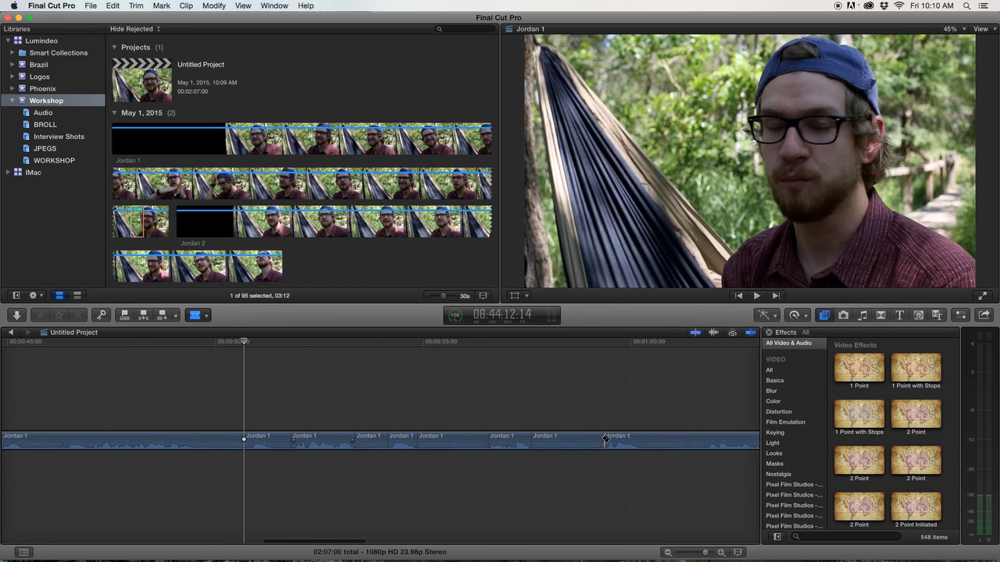
{"action": "scroll", "coordinate": [606, 439], "scroll_direction": "right", "scroll_amount": 3}
{"action": "left_click", "coordinate": [585, 438]}
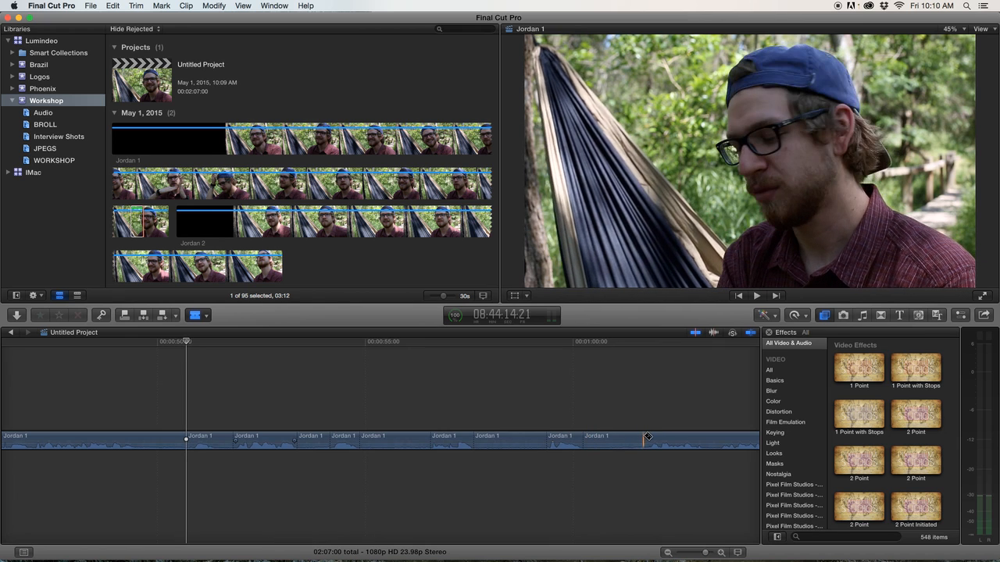
Delete four unwanted bladed segments from the Jordan 1 clip in the timeline.
{"action": "scroll", "coordinate": [649, 436], "scroll_direction": "right", "scroll_amount": 4}
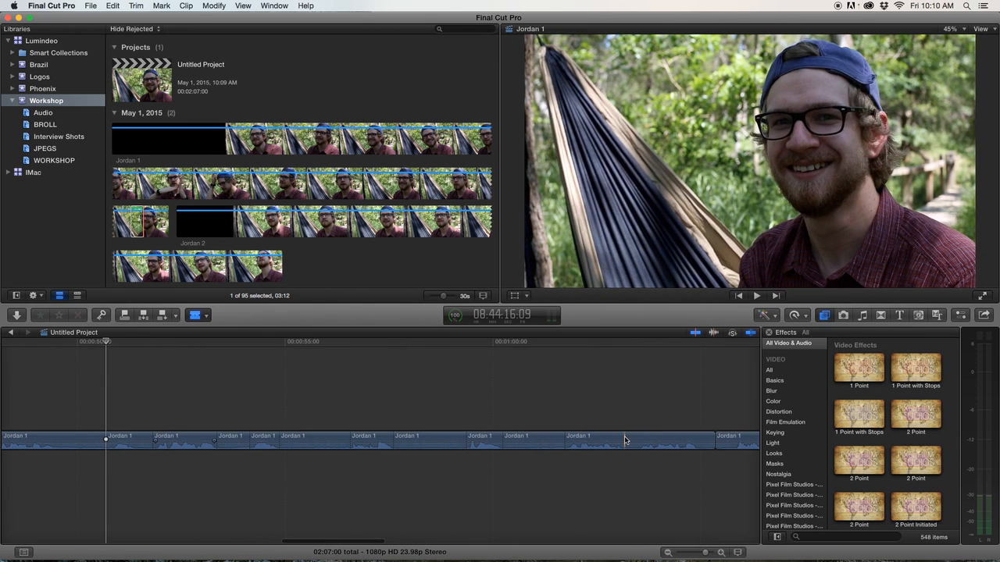
{"action": "left_click", "coordinate": [631, 440]}
{"action": "key", "text": "Delete"}
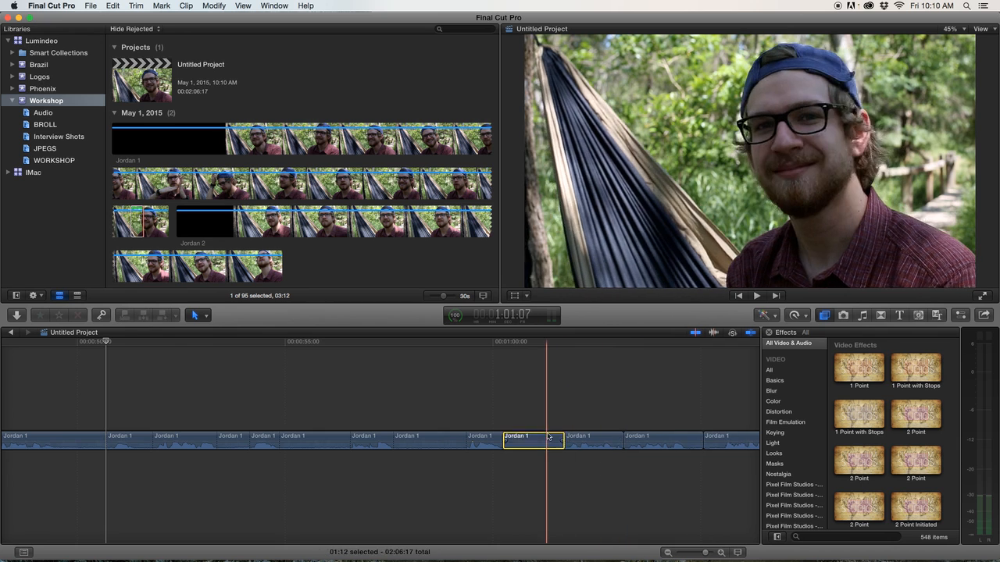
{"action": "left_click", "coordinate": [441, 442]}
{"action": "key", "text": "Delete"}
{"action": "left_click", "coordinate": [313, 440]}
{"action": "key", "text": "Delete"}
{"action": "left_click", "coordinate": [233, 439]}
{"action": "key", "text": "Delete"}
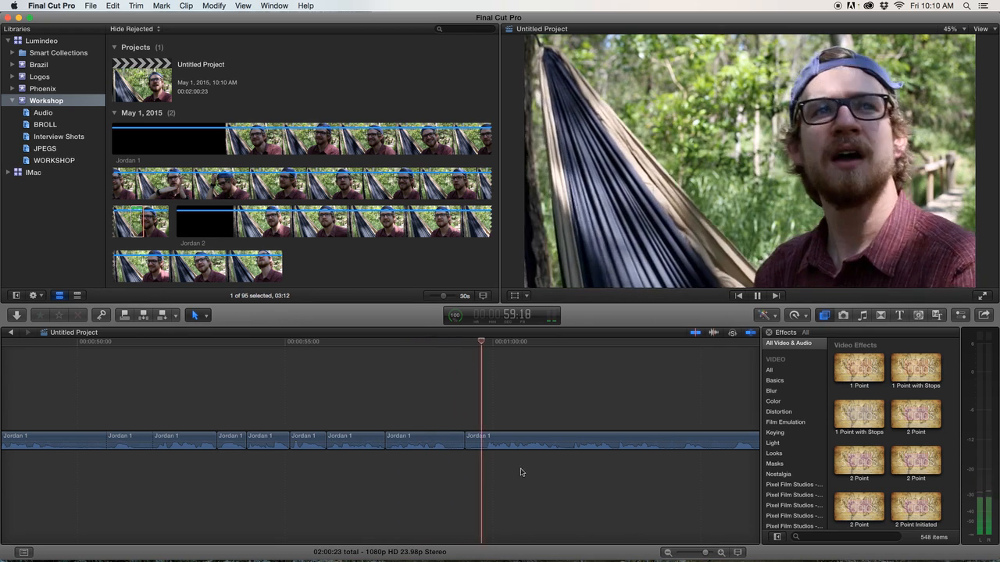
Trim the edit point before the final Jordan 1 segment slightly earlier.
{"action": "key", "text": "space"}
{"action": "left_click_drag", "start_coordinate": [460, 441], "coordinate": [450, 439]}
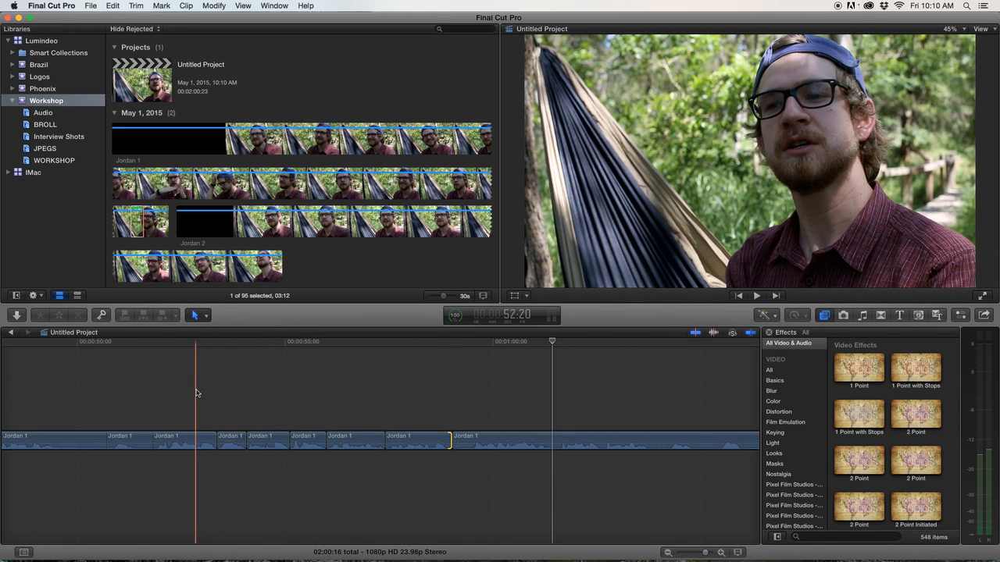
Play back the trimmed section of the timeline to review the cuts.
{"action": "key", "text": "space"}
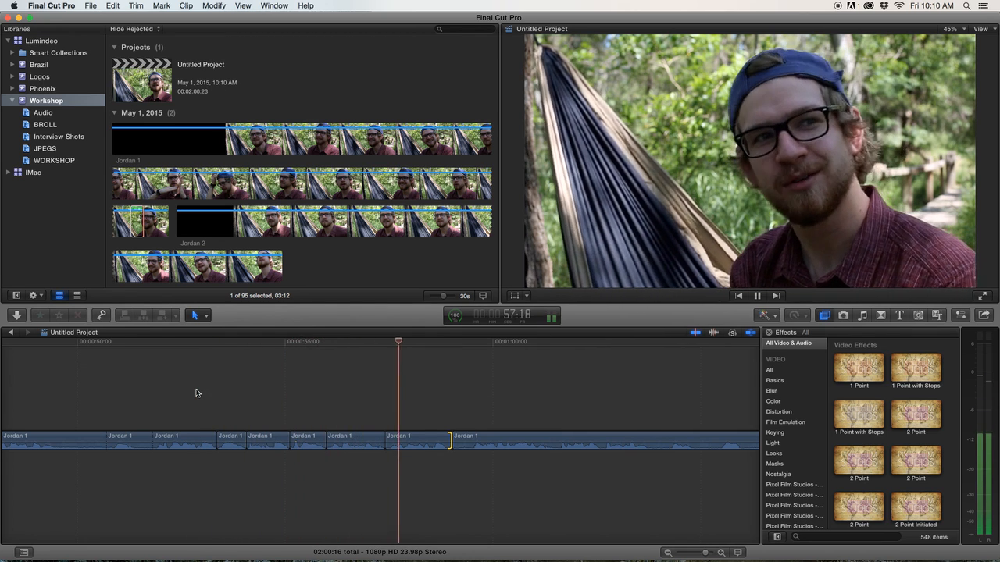
{"action": "key", "text": "space"}
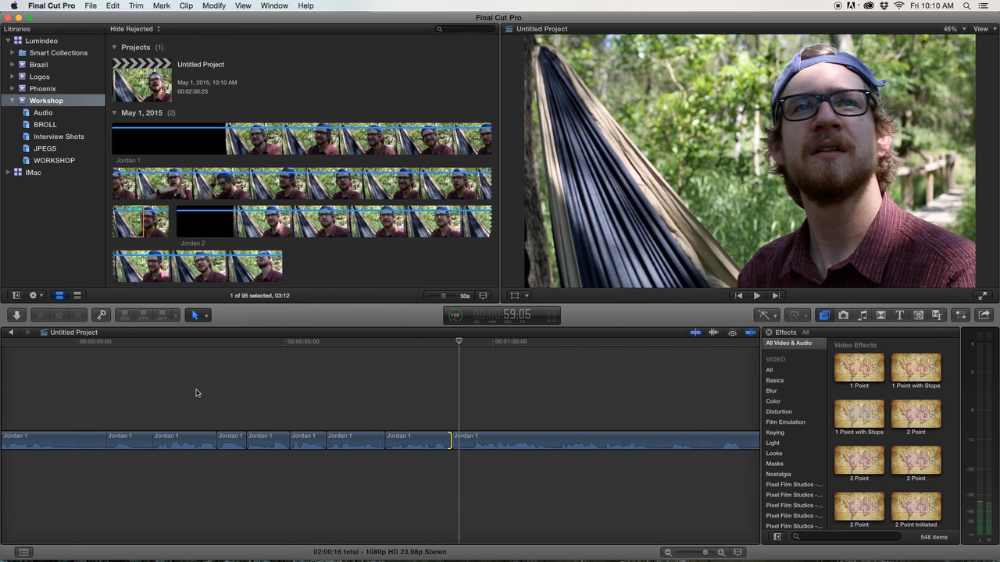
{"action": "scroll", "coordinate": [390, 414], "scroll_direction": "right", "scroll_amount": 5}
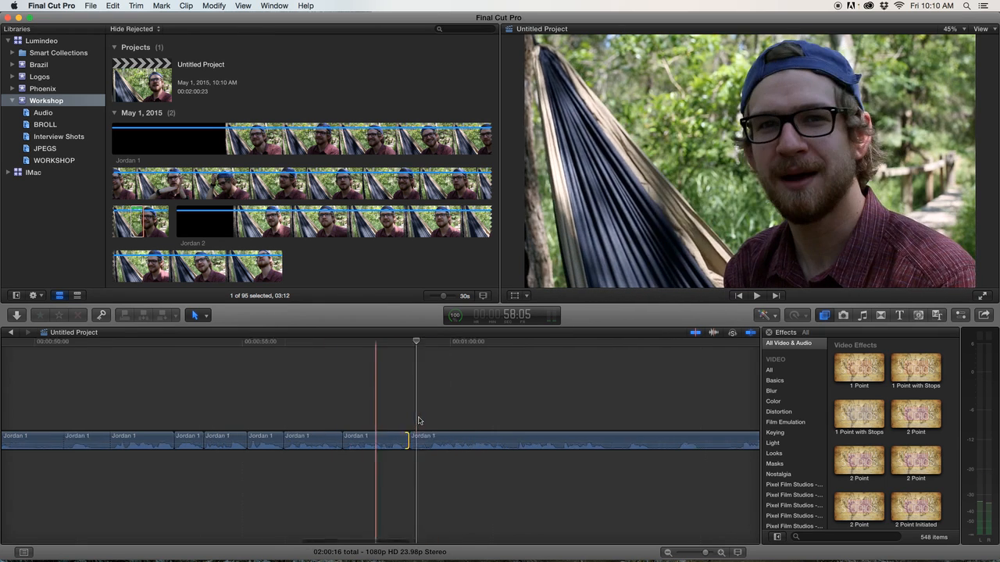
{"action": "key", "text": "space"}
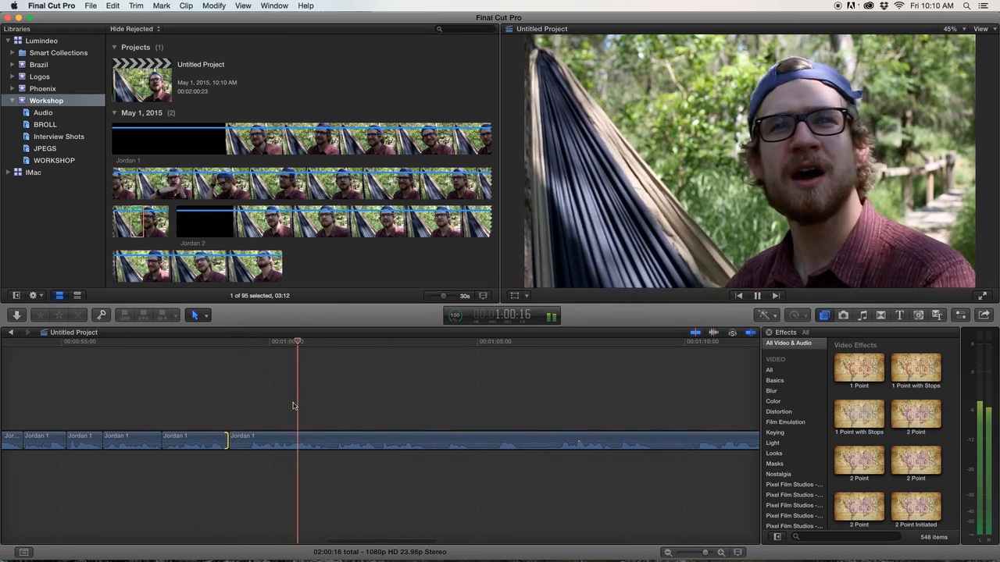
{"action": "scroll", "coordinate": [351, 407], "scroll_direction": "right", "scroll_amount": 1}
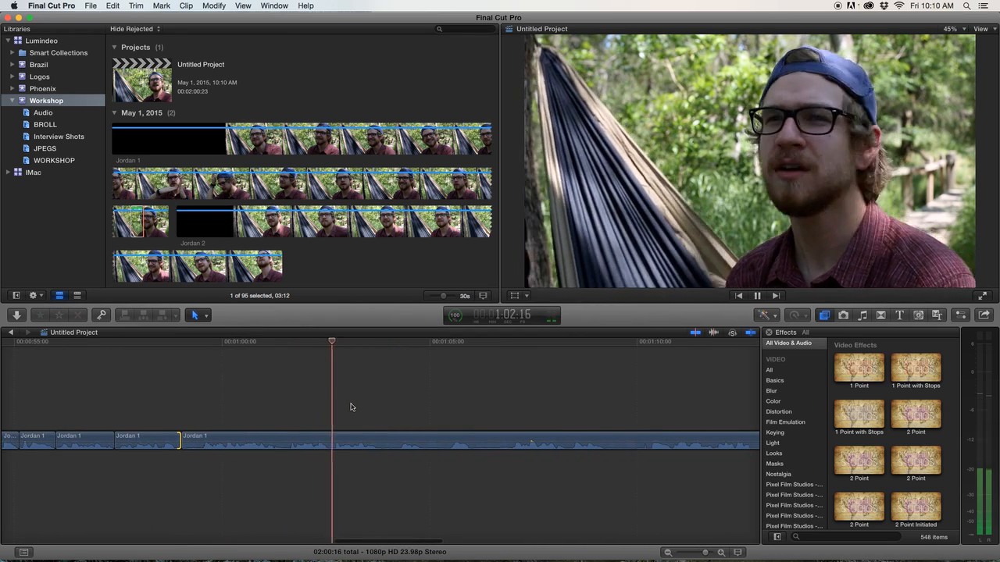
{"action": "scroll", "coordinate": [350, 406], "scroll_direction": "right", "scroll_amount": 1}
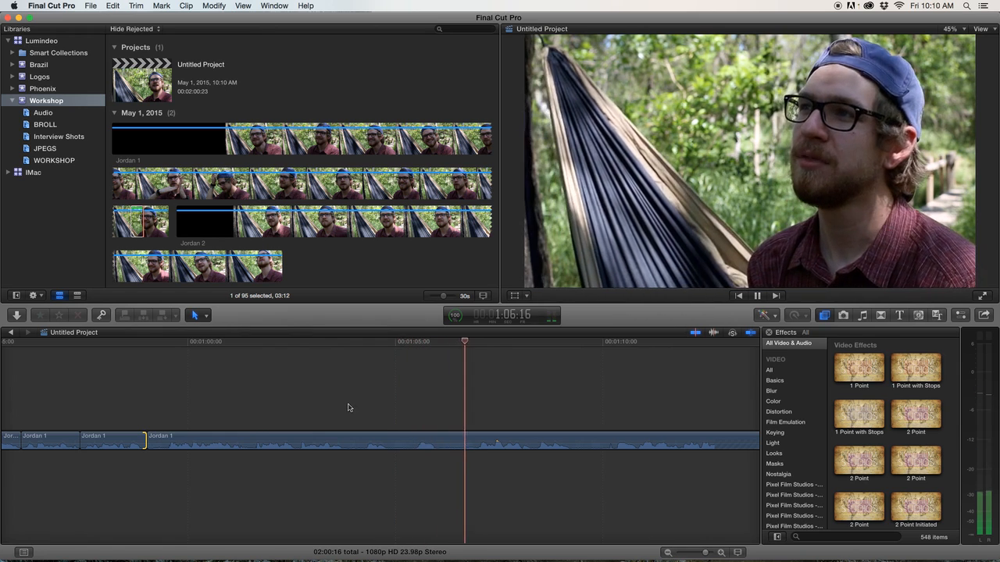
{"action": "key", "text": "space"}
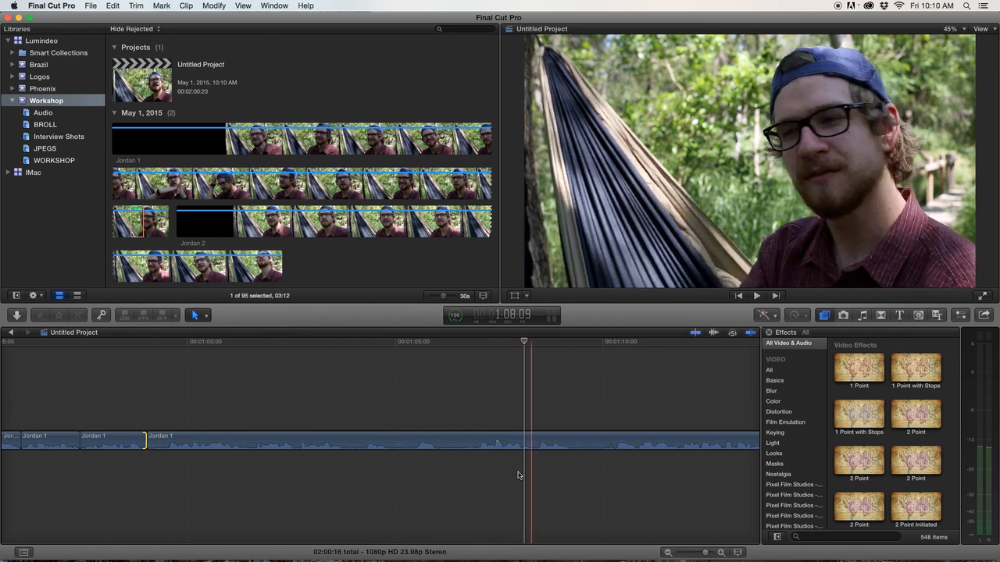
Blade the final Jordan 1 segment and delete the short piece around 00:01:09.
{"action": "left_click", "coordinate": [440, 439]}
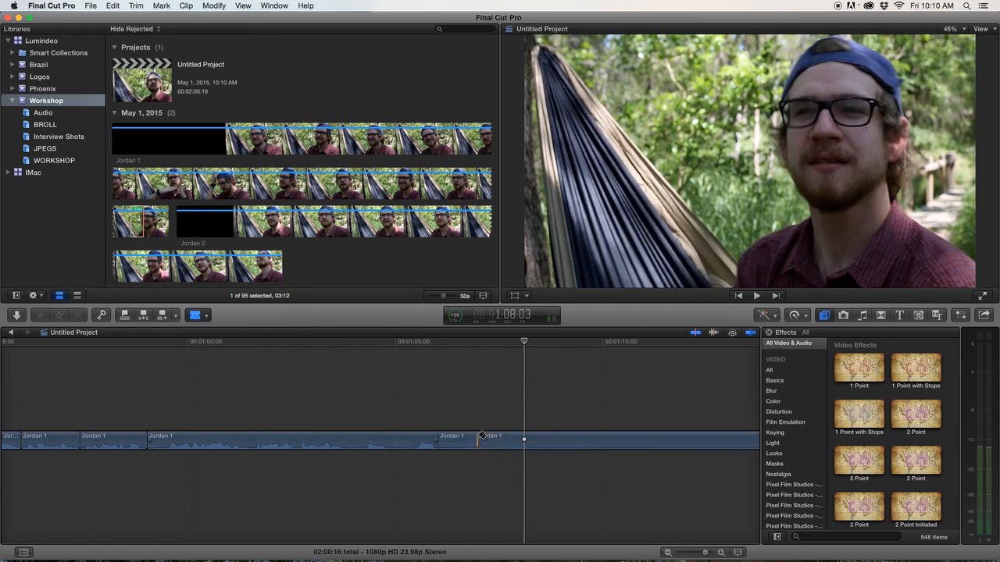
{"action": "key", "text": "a"}
{"action": "left_click", "coordinate": [609, 439]}
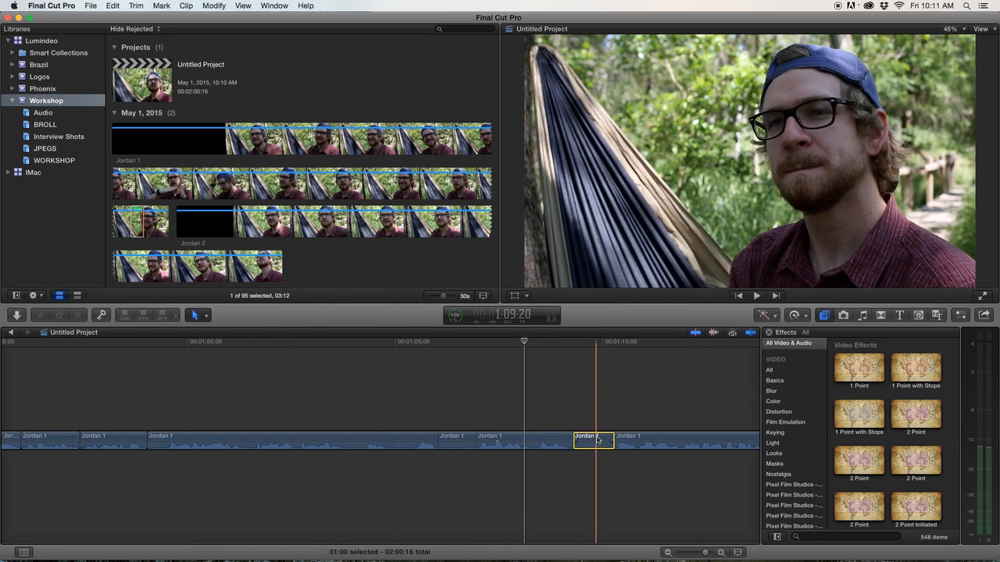
{"action": "key", "text": "Delete"}
Trim the start of the Jordan 1 segment near 00:01:08 slightly later and play around the edit.
{"action": "left_click", "coordinate": [395, 435]}
{"action": "key", "text": "space"}
{"action": "scroll", "coordinate": [446, 464], "scroll_direction": "right", "scroll_amount": 2}
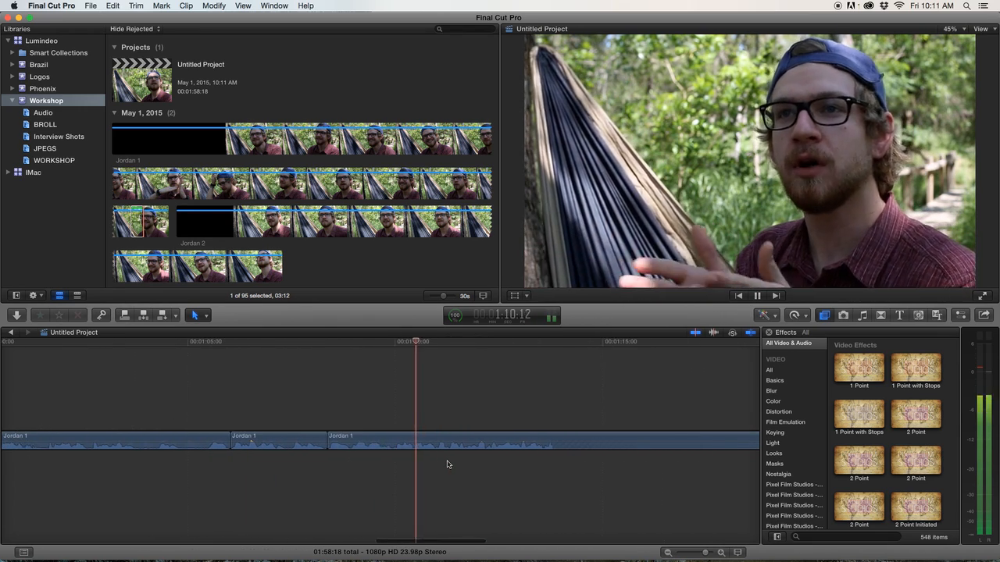
{"action": "key", "text": "space"}
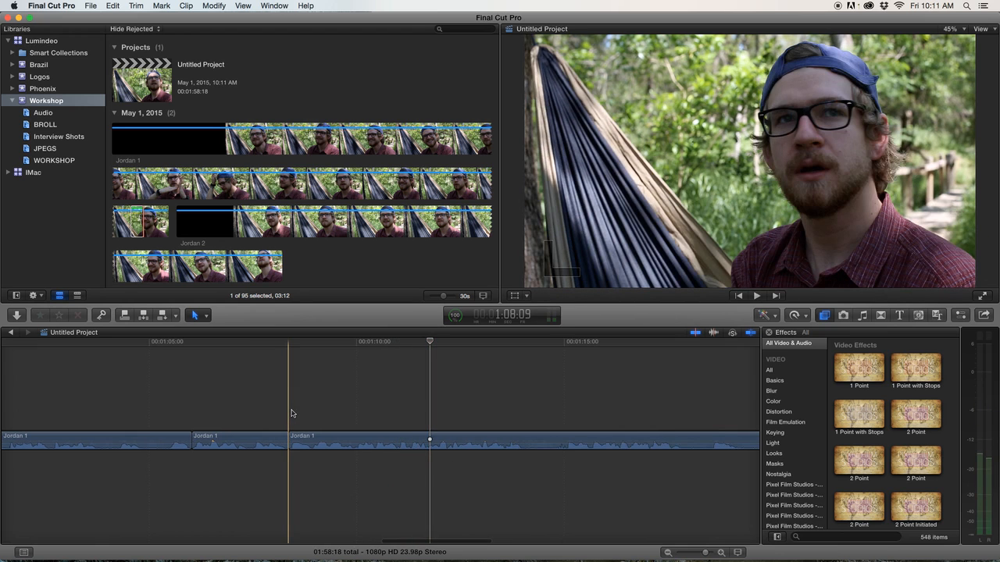
{"action": "key", "text": "super+equal"}
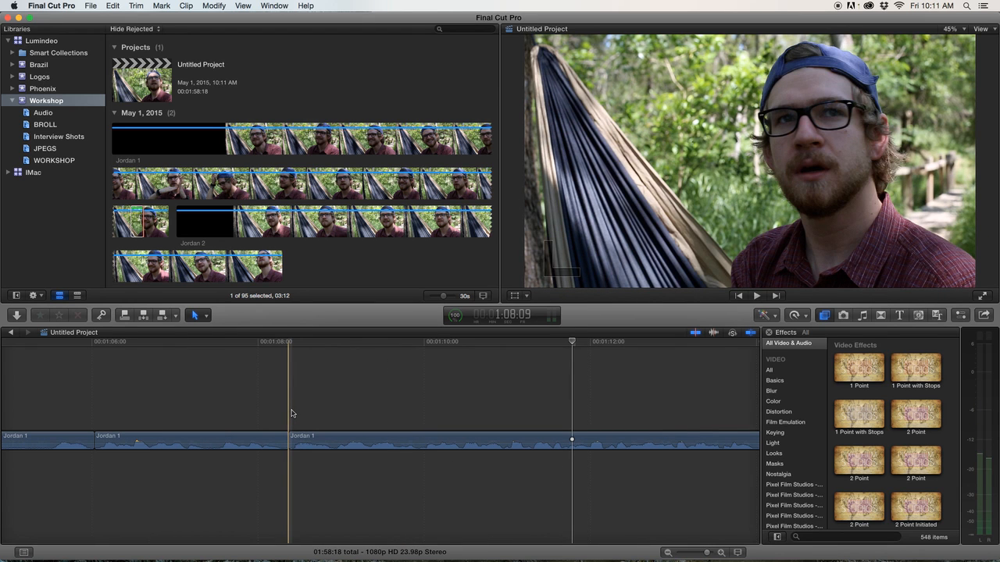
{"action": "key", "text": "space"}
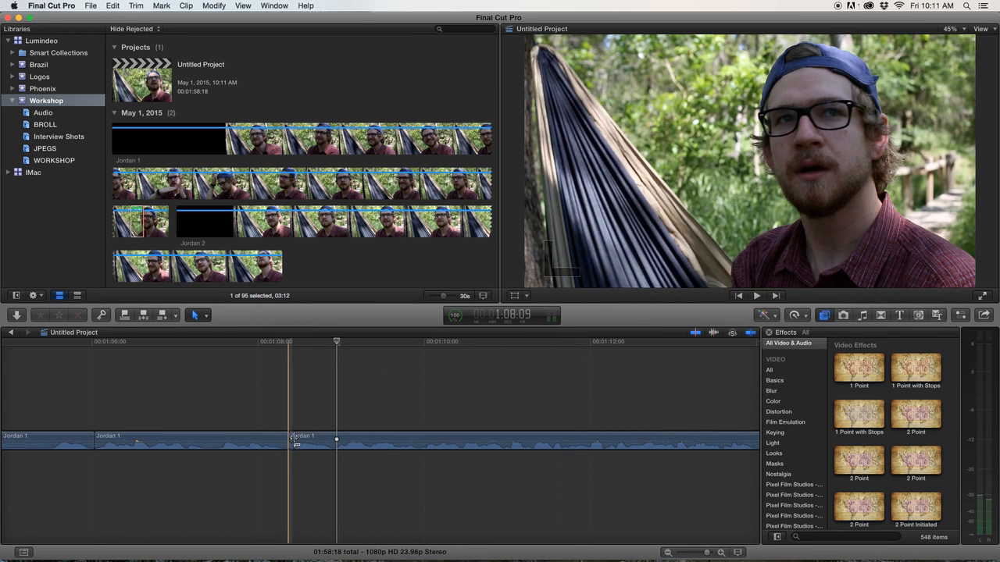
{"action": "left_click_drag", "start_coordinate": [292, 439], "coordinate": [333, 439]}
{"action": "key", "text": "shift+slash"}
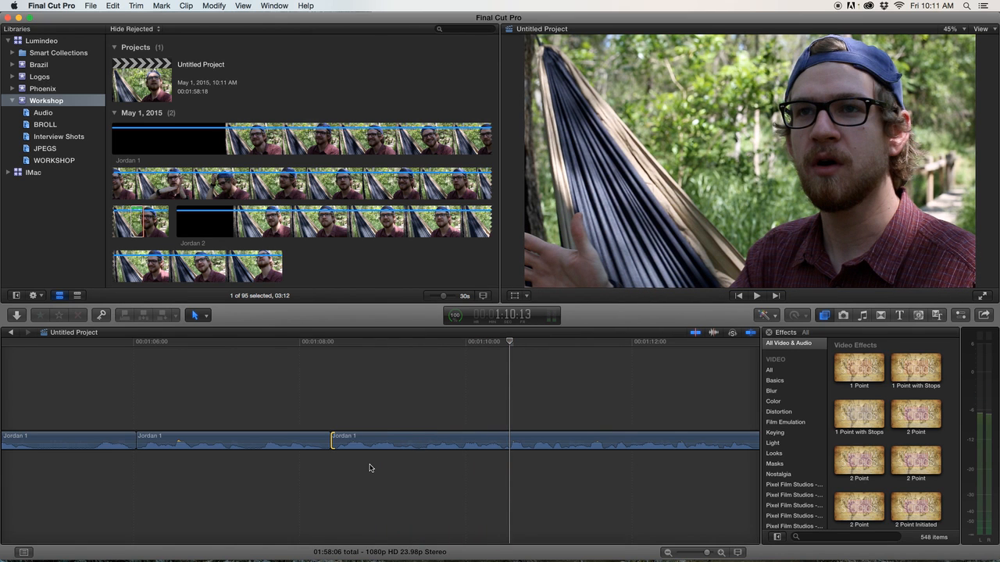
Step frame by frame to about 00:01:12:13 and blade the Jordan 1 clip at the playhead.
{"action": "key", "text": "shift+z"}
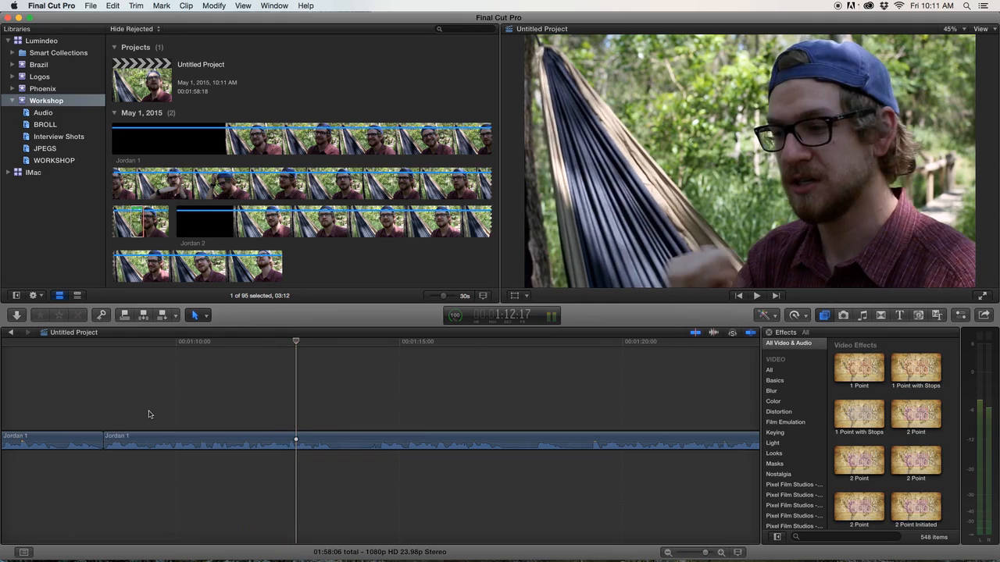
{"action": "key", "text": "super+equal"}
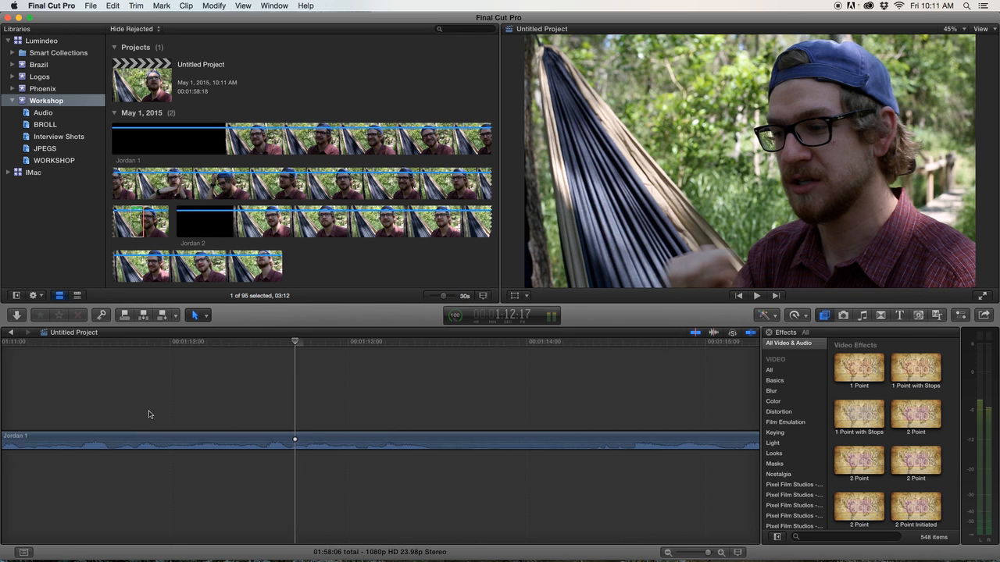
{"action": "scroll", "coordinate": [150, 414], "scroll_direction": "left", "scroll_amount": 5}
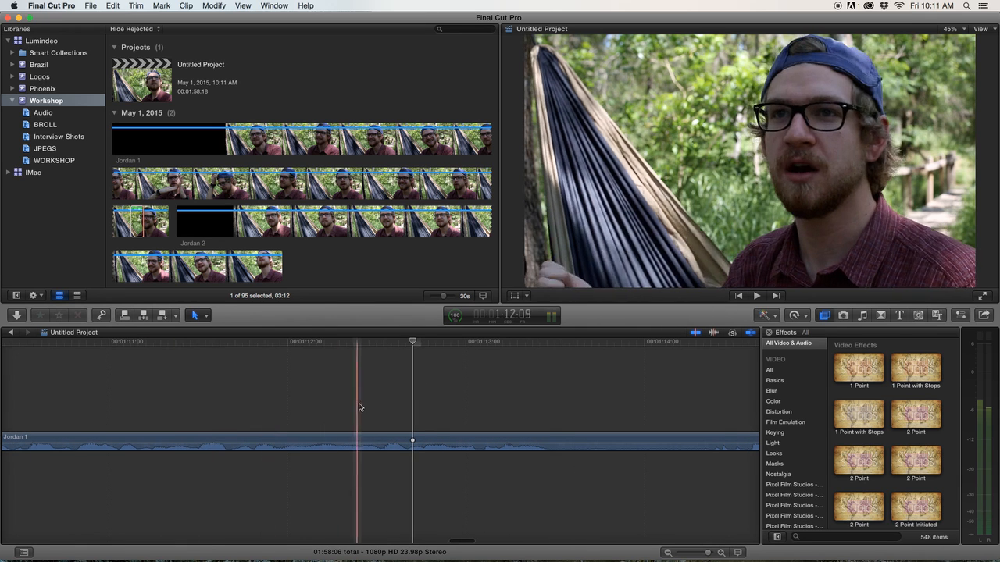
{"action": "key", "text": "space"}
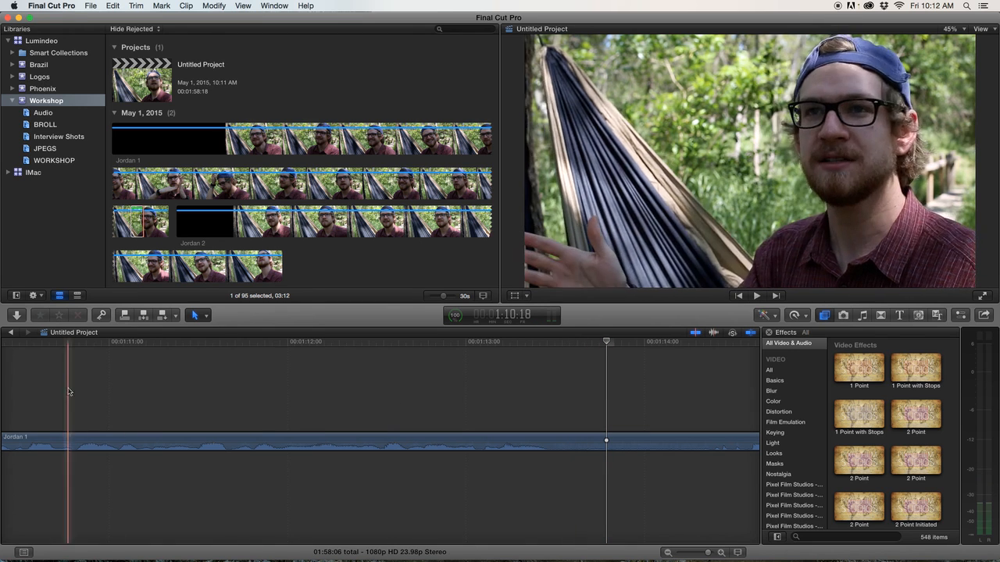
{"action": "key", "text": "space"}
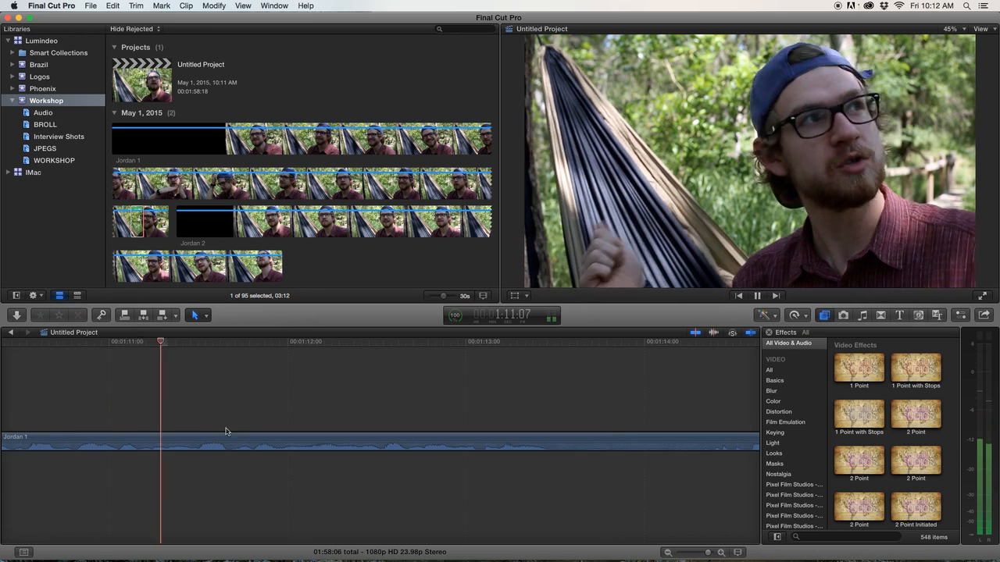
{"action": "key", "text": "space"}
{"action": "key", "text": "Left"}
{"action": "key", "text": "Left"}
{"action": "key", "text": "Left"}
{"action": "key", "text": "Left"}
{"action": "key", "text": "Left"}
{"action": "key", "text": "Left"}
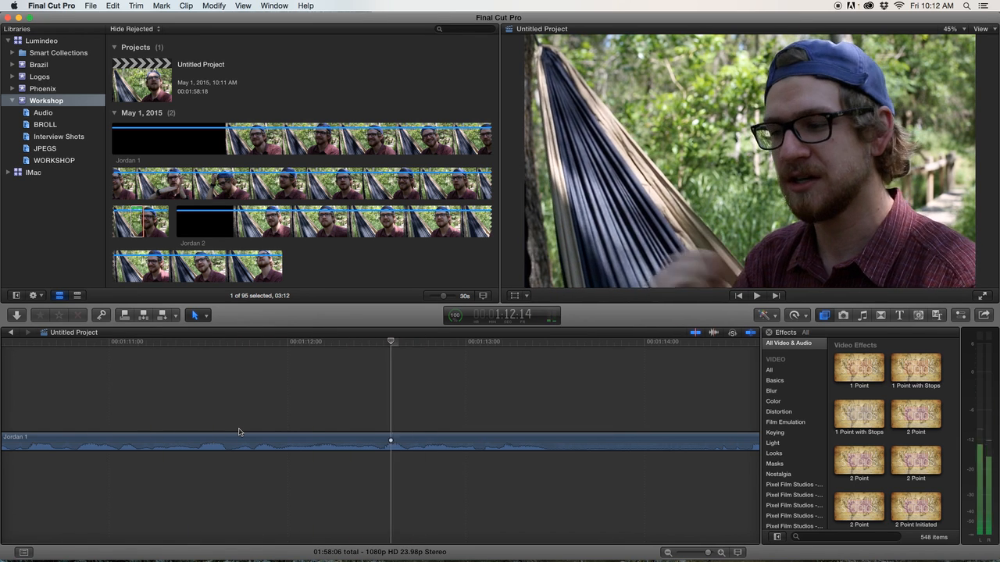
{"action": "key", "text": "Right"}
{"action": "key", "text": "Left"}
{"action": "key", "text": "Left"}
{"action": "key", "text": "Left"}
{"action": "key", "text": "Left"}
{"action": "key", "text": "Left"}
{"action": "key", "text": "Left"}
{"action": "key", "text": "Right"}
{"action": "key", "text": "Right"}
{"action": "key", "text": "Right"}
{"action": "key", "text": "Right"}
{"action": "key", "text": "Right"}
{"action": "key", "text": "Right"}
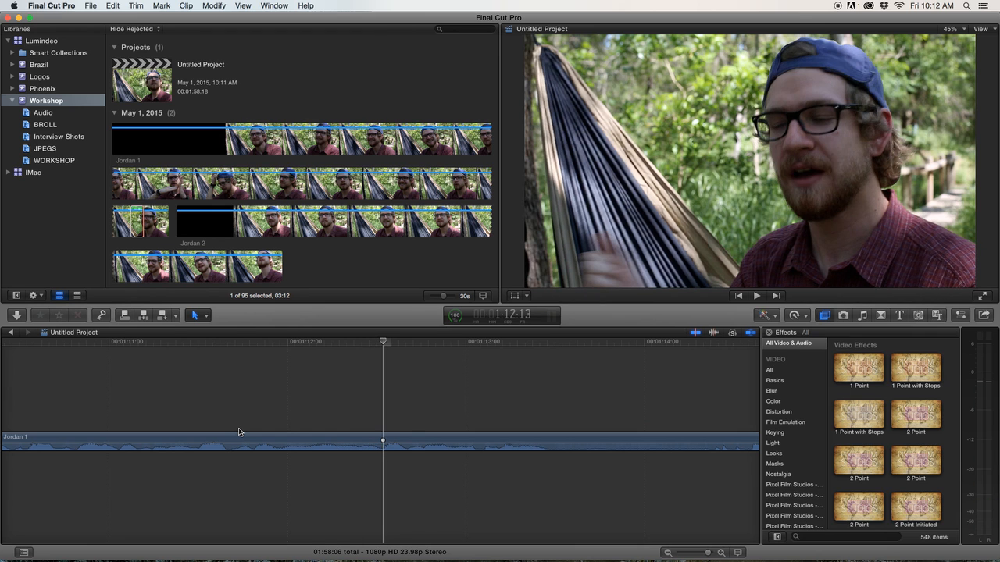
{"action": "key", "text": "super+equal"}
{"action": "key", "text": "super+equal"}
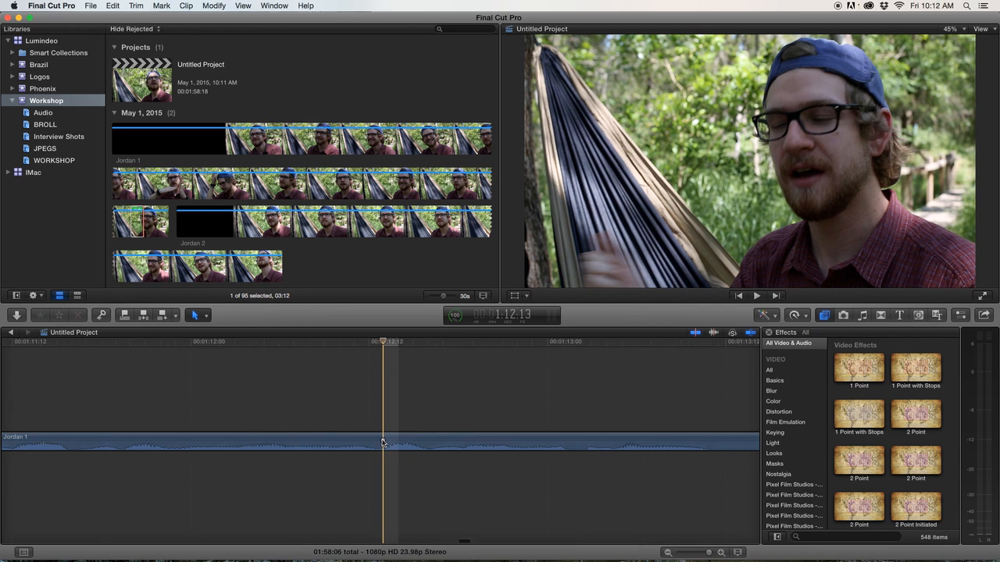
{"action": "key", "text": "Left"}
{"action": "key", "text": "Right"}
{"action": "key", "text": "Left"}
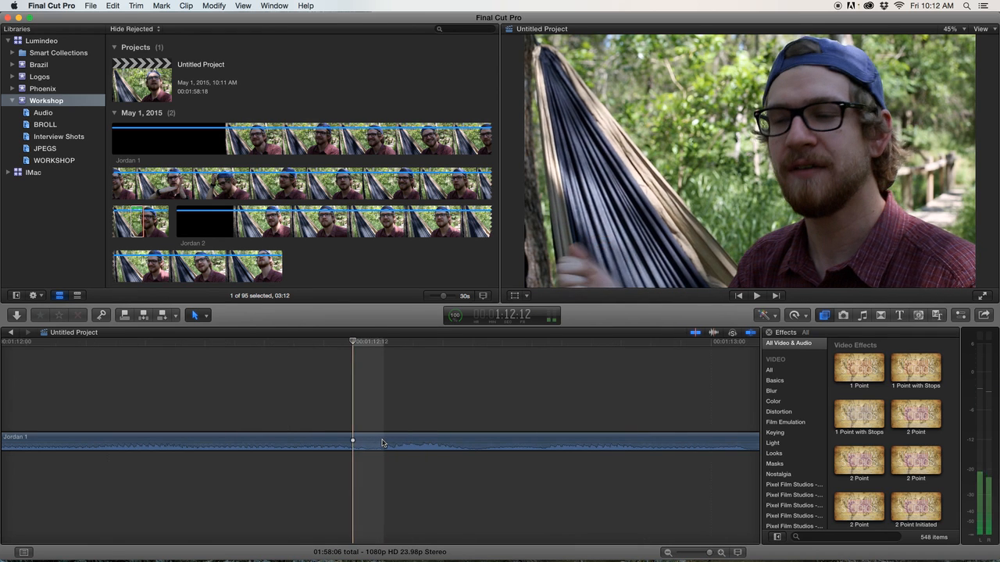
{"action": "key", "text": "Right"}
{"action": "key", "text": "super+b"}
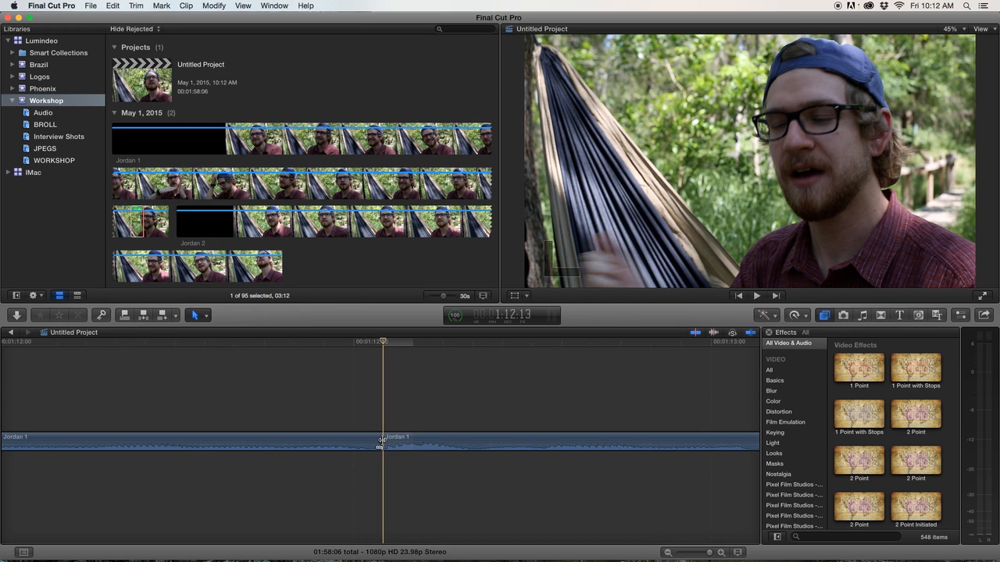
Delete the roughly two-second segment following the new cut.
{"action": "key", "text": "super+minus"}
{"action": "key", "text": "super+minus"}
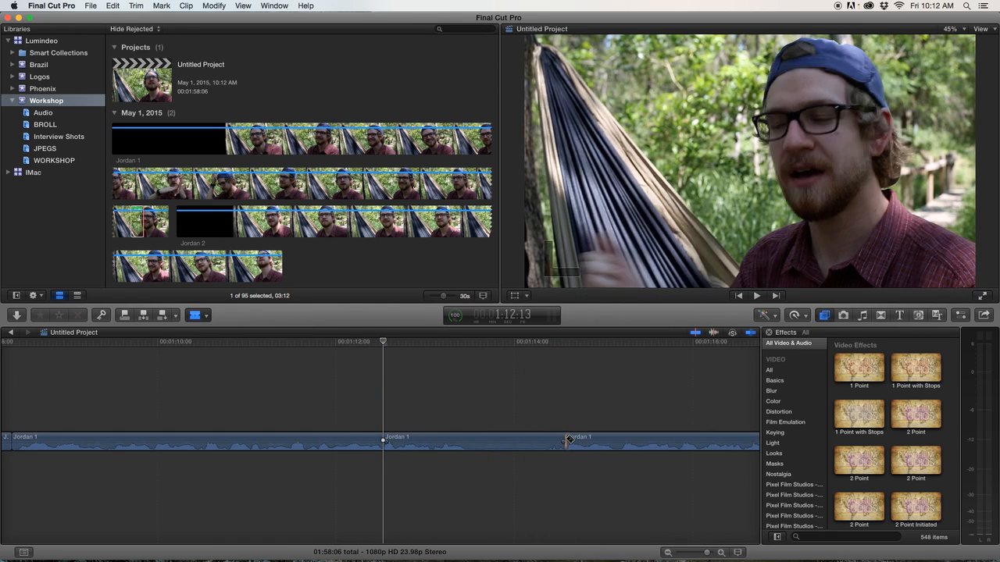
{"action": "left_click", "coordinate": [540, 441]}
{"action": "key", "text": "Delete"}
Blade the clip at about 00:01:15:10, delete the short segment after it, and play the result.
{"action": "key", "text": "space"}
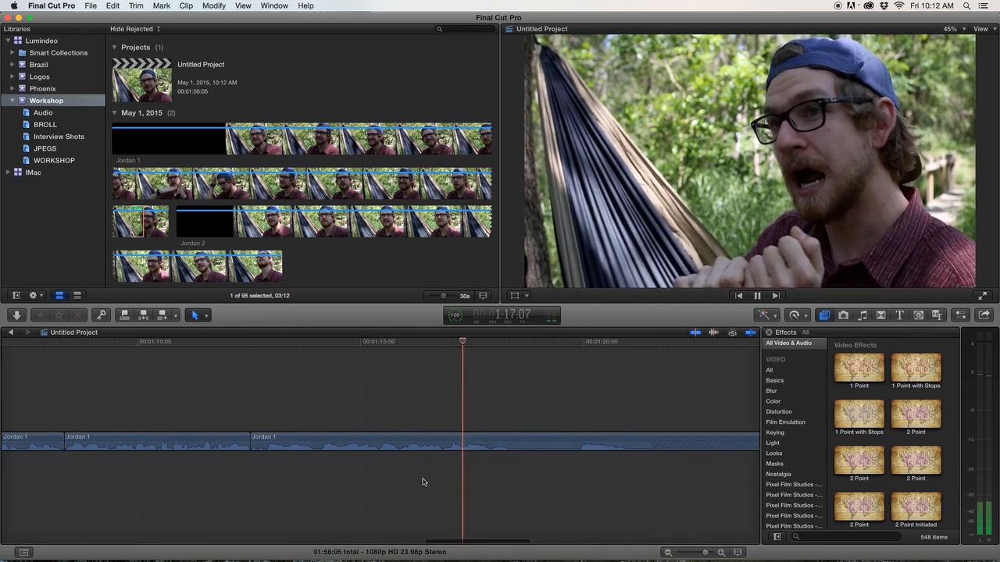
{"action": "key", "text": "space"}
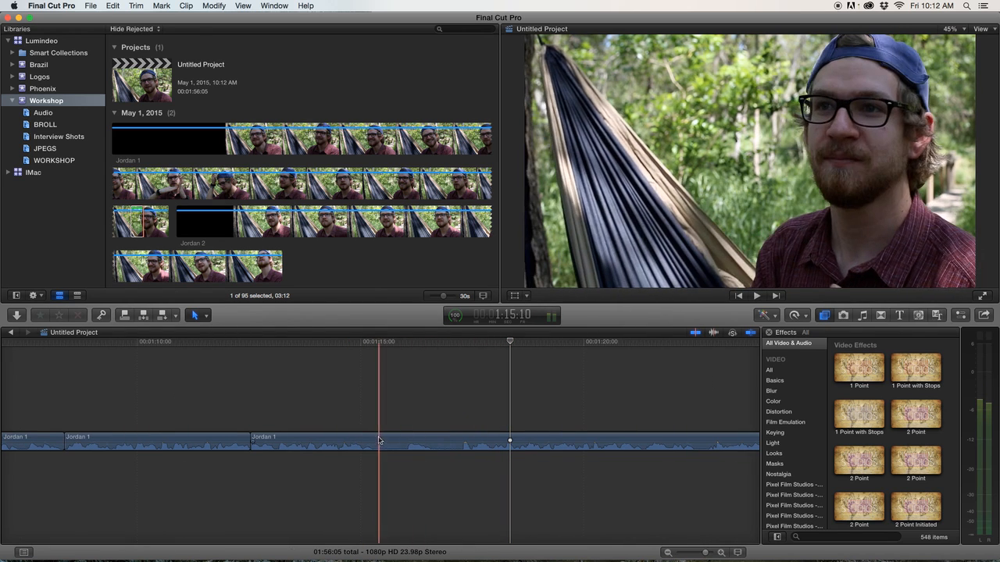
{"action": "key", "text": "b"}
{"action": "left_click", "coordinate": [378, 439]}
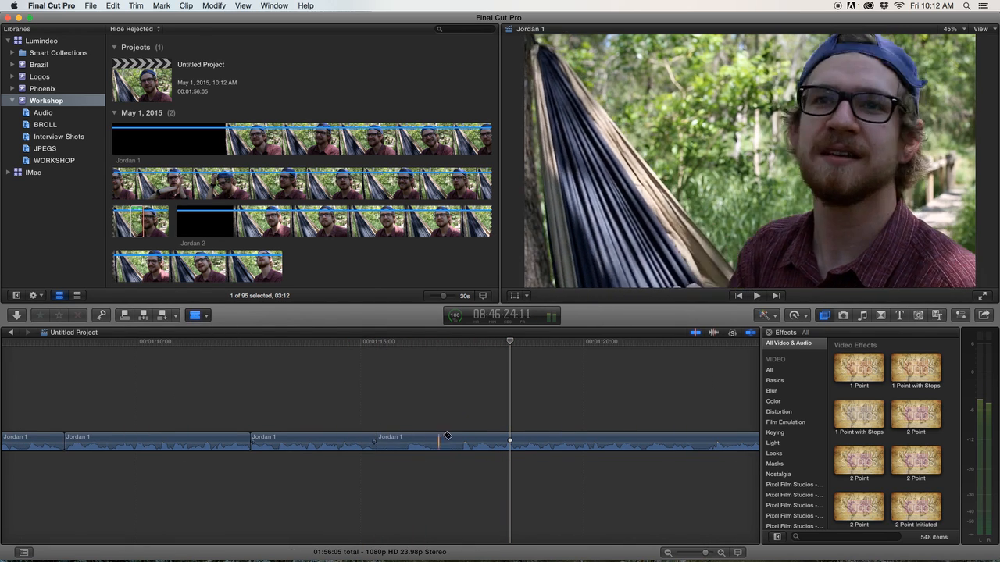
{"action": "left_click", "coordinate": [431, 442]}
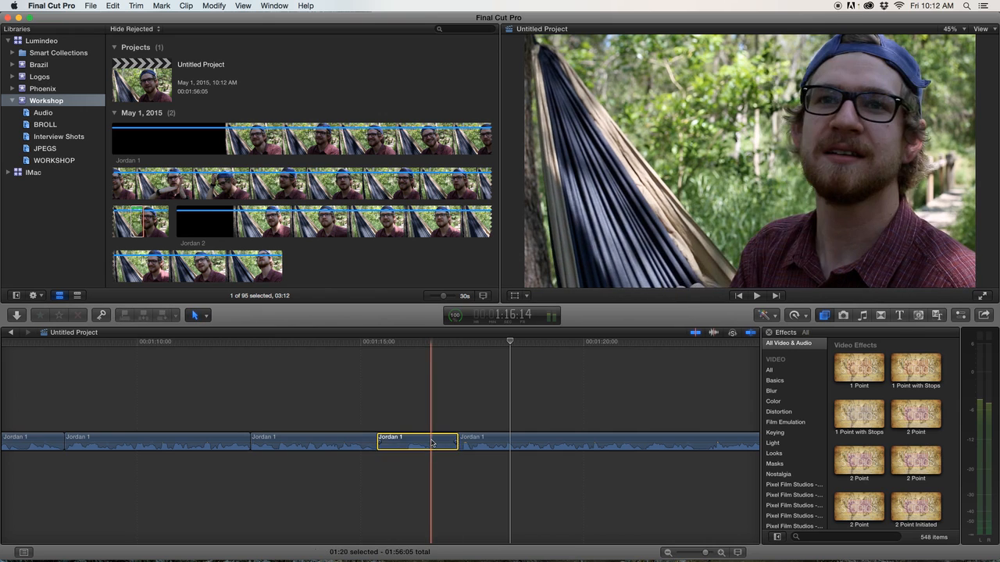
{"action": "key", "text": "Delete"}
{"action": "key", "text": "space"}
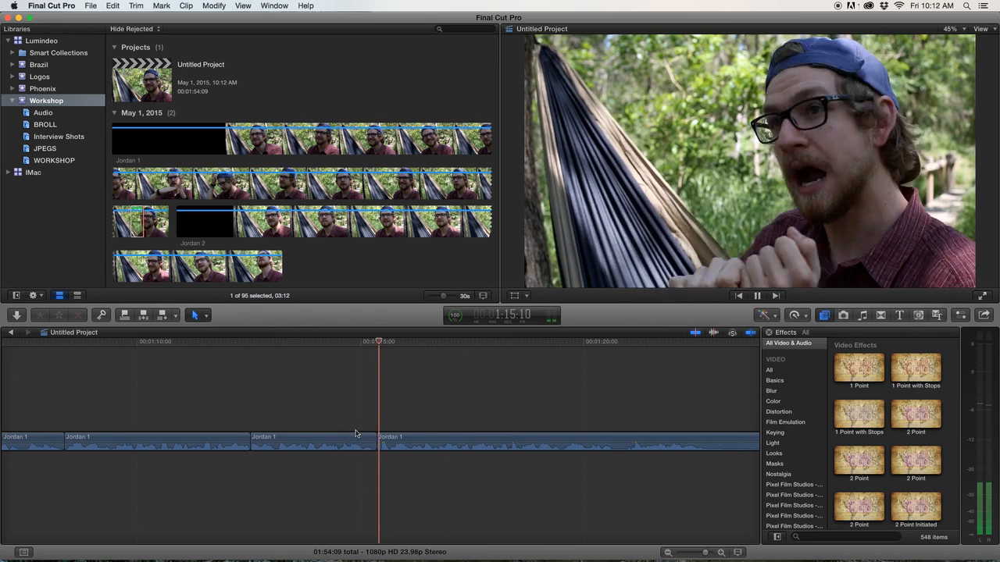
{"action": "scroll", "coordinate": [463, 471], "scroll_direction": "right", "scroll_amount": 2}
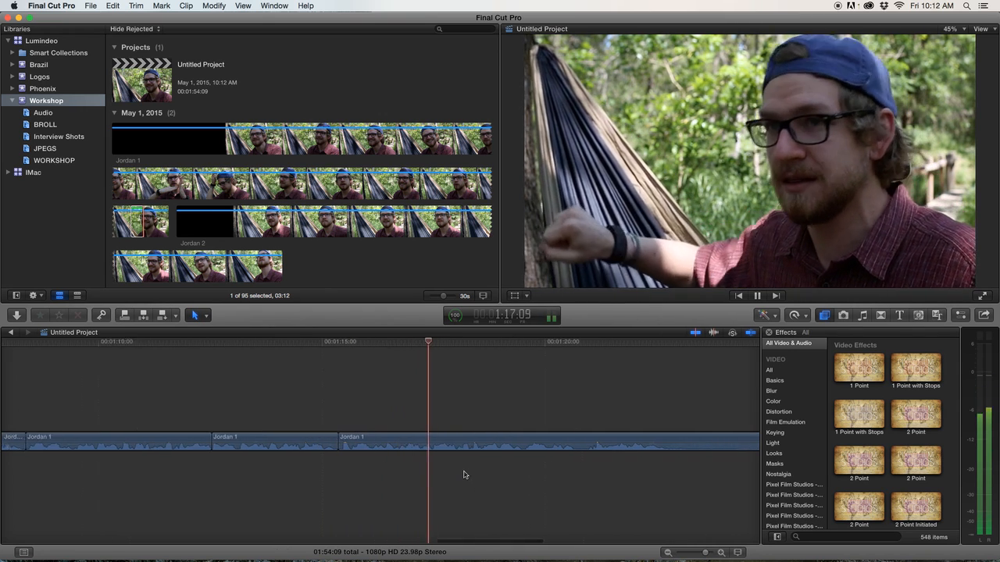
Review the edited timeline by zooming out and playing it back from near its start.
{"action": "key", "text": "super+minus"}
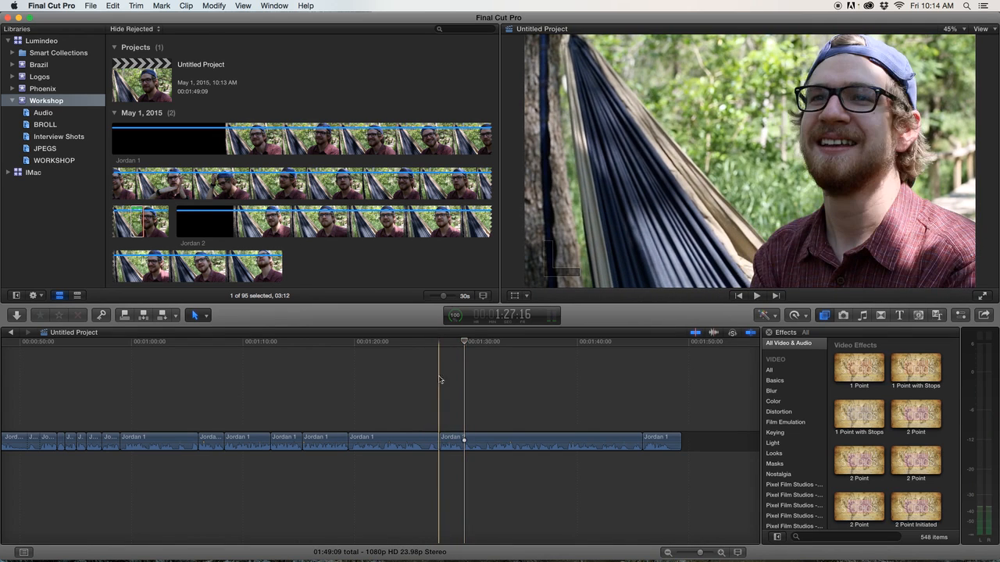
{"action": "key", "text": "space"}
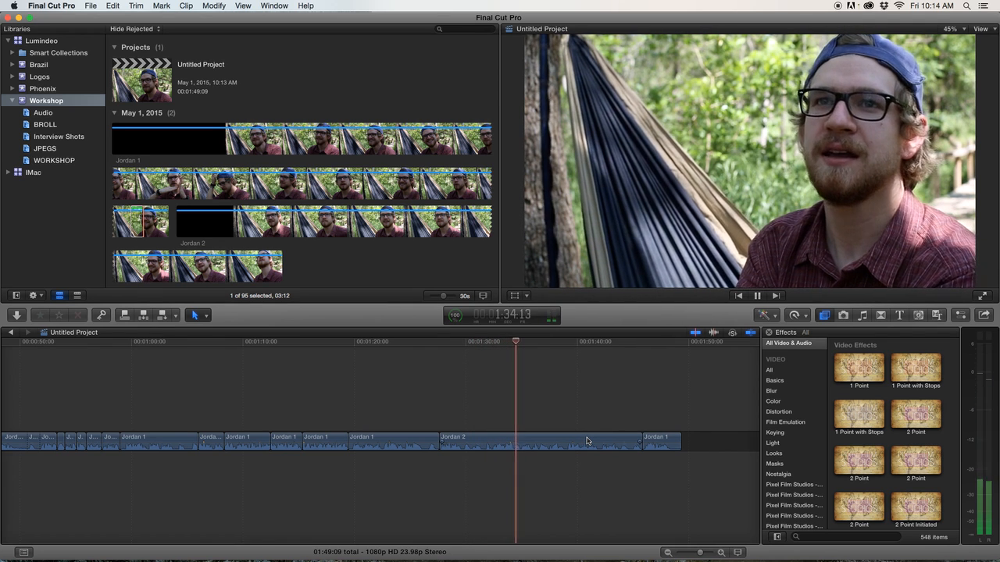
{"action": "key", "text": "space"}
{"action": "scroll", "coordinate": [552, 453], "scroll_direction": "left", "scroll_amount": 3}
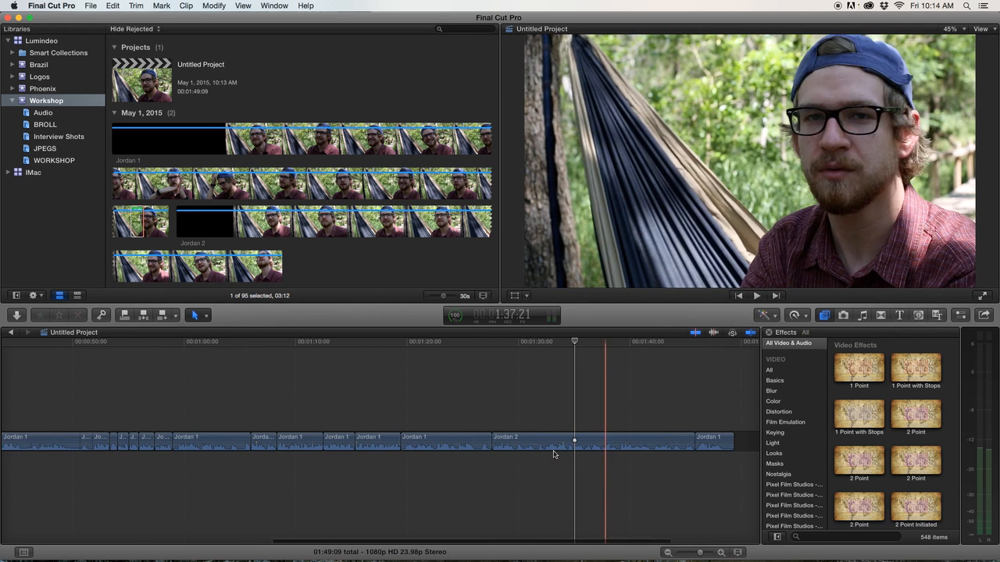
{"action": "scroll", "coordinate": [561, 452], "scroll_direction": "left", "scroll_amount": 2}
{"action": "key", "text": "super+minus"}
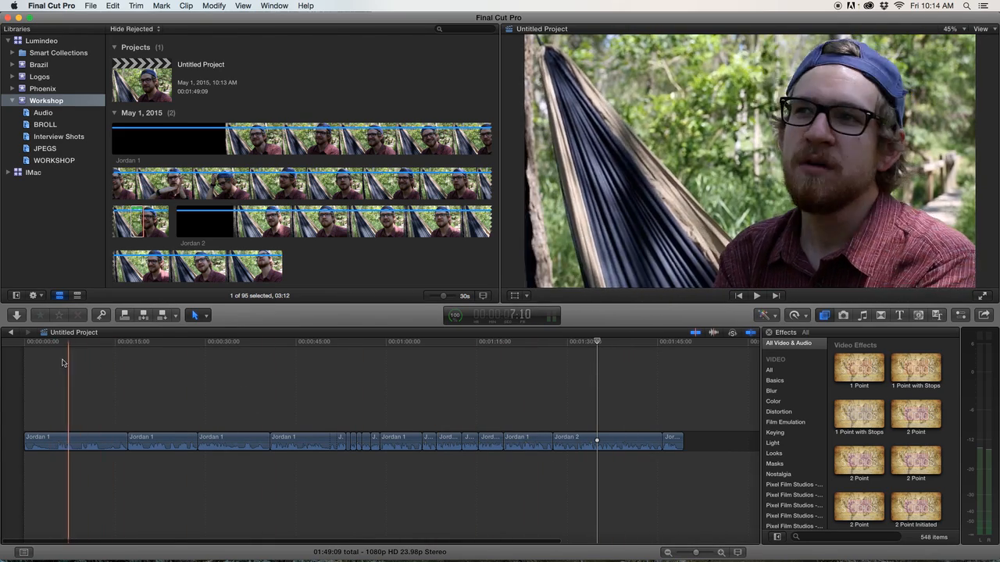
{"action": "key", "text": "space"}
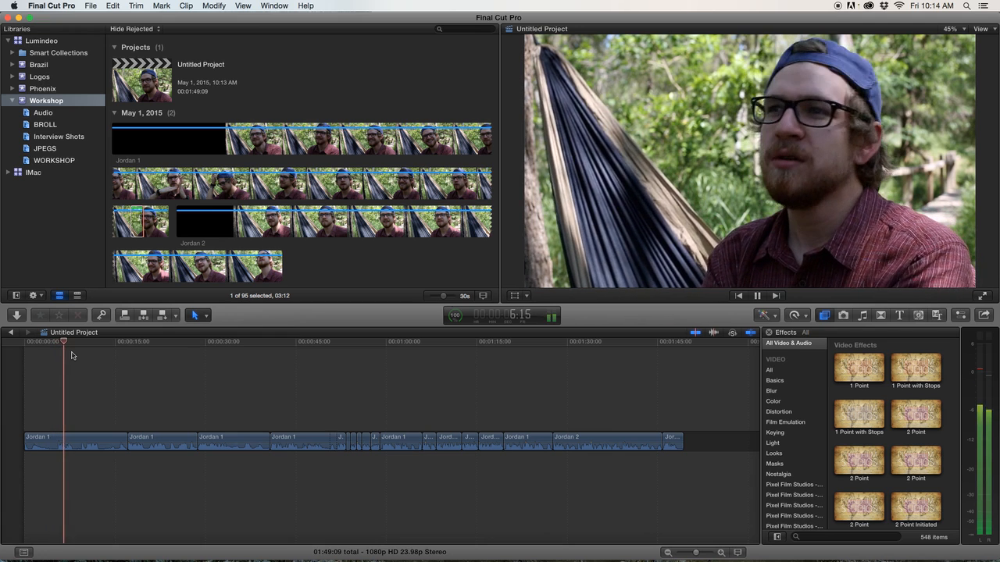
{"action": "key", "text": "space"}
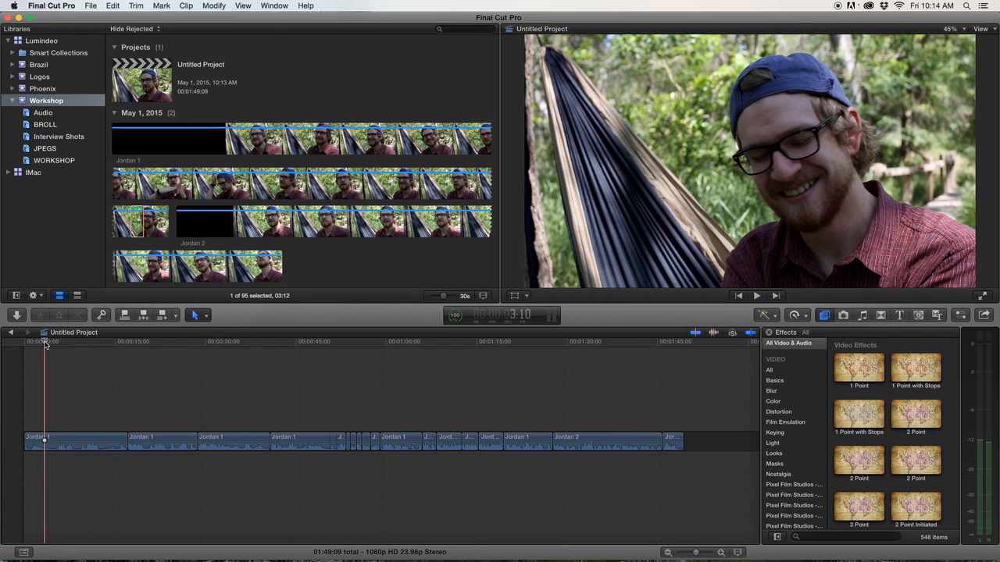
Blade the first Jordan 1 clip at about 00:00:03 and delete the short segment after the cut.
{"action": "key", "text": "super+equal"}
{"action": "key", "text": "super+equal"}
{"action": "key", "text": "super+equal"}
{"action": "scroll", "coordinate": [93, 368], "scroll_direction": "left", "scroll_amount": 5}
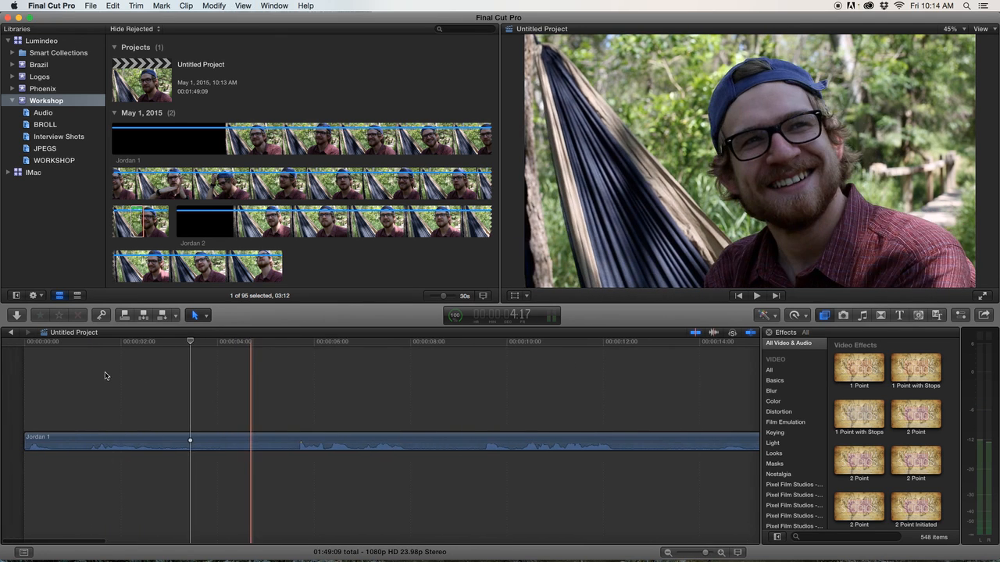
{"action": "key", "text": "space"}
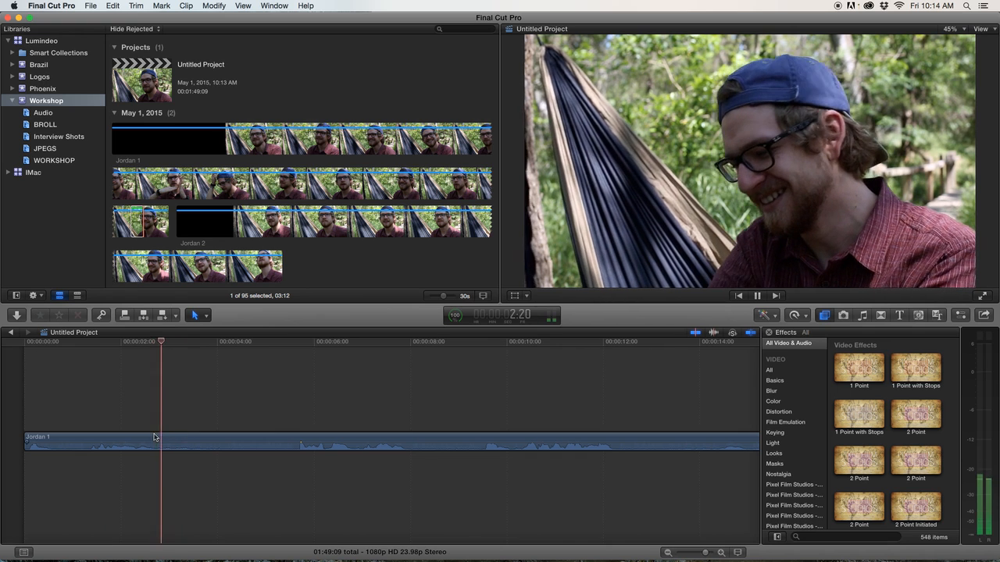
{"action": "key", "text": "space"}
{"action": "scroll", "coordinate": [185, 440], "scroll_direction": "right", "scroll_amount": 1}
{"action": "key", "text": "b"}
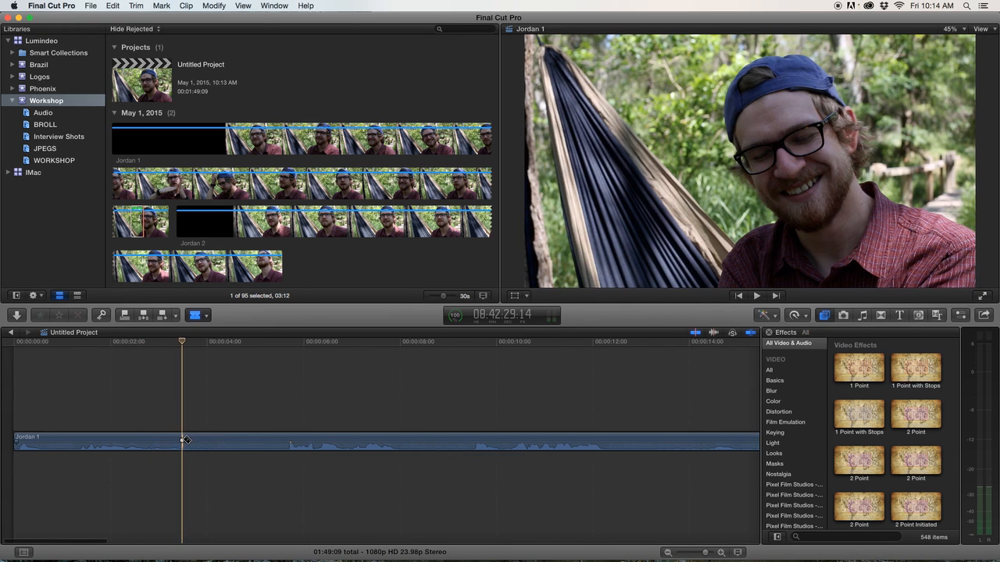
{"action": "left_click", "coordinate": [184, 440]}
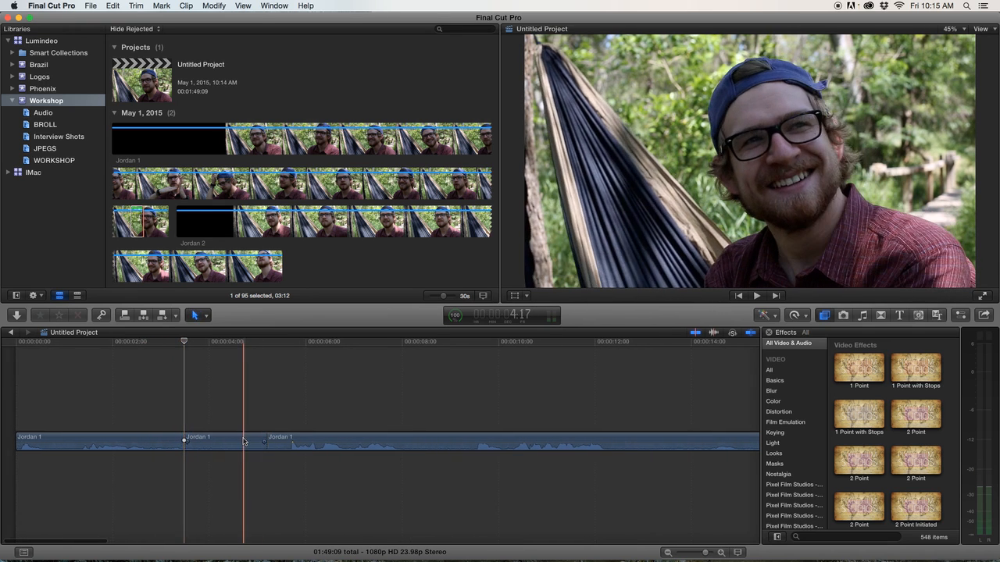
{"action": "key", "text": "Delete"}
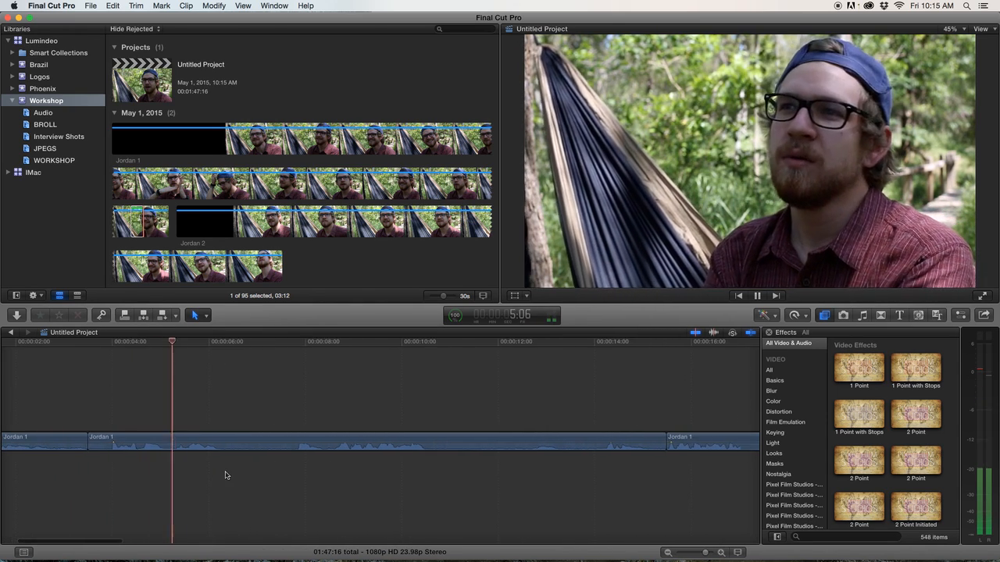
Insert a Custom solid generator at about 00:00:15, trim it to about 3 seconds 16 frames, and play it.
{"action": "key", "text": "super+minus"}
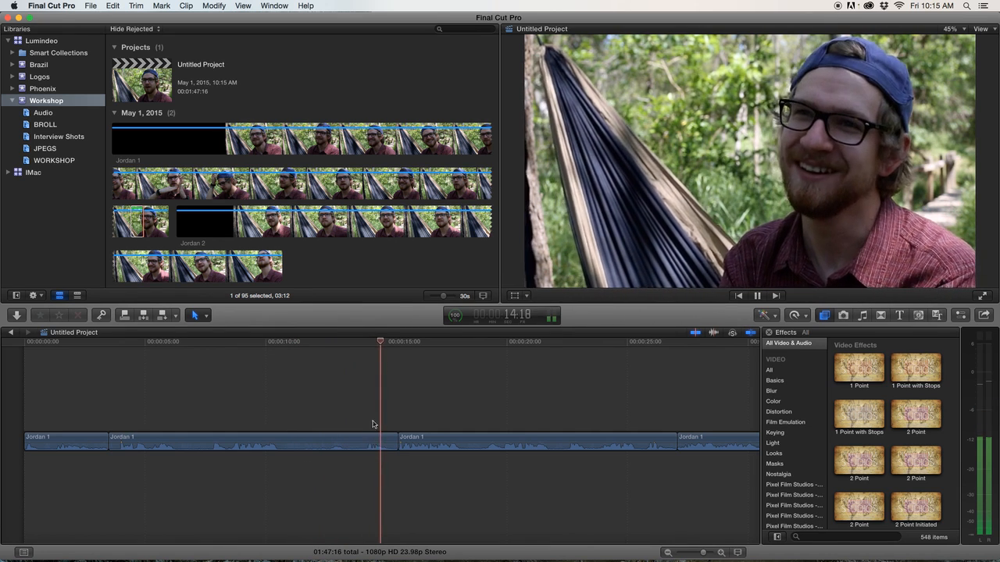
{"action": "key", "text": "space"}
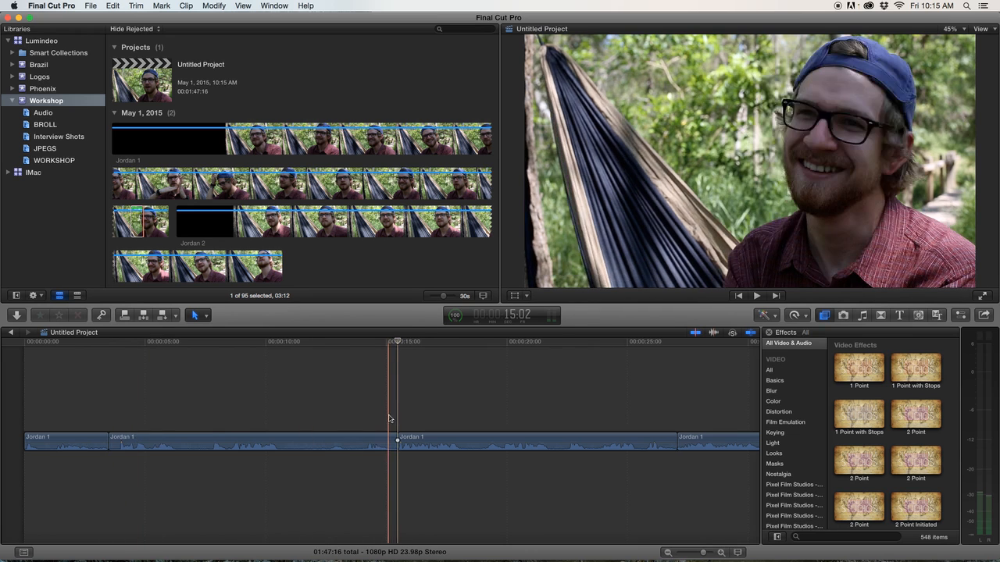
{"action": "scroll", "coordinate": [391, 414], "scroll_direction": "right", "scroll_amount": 3}
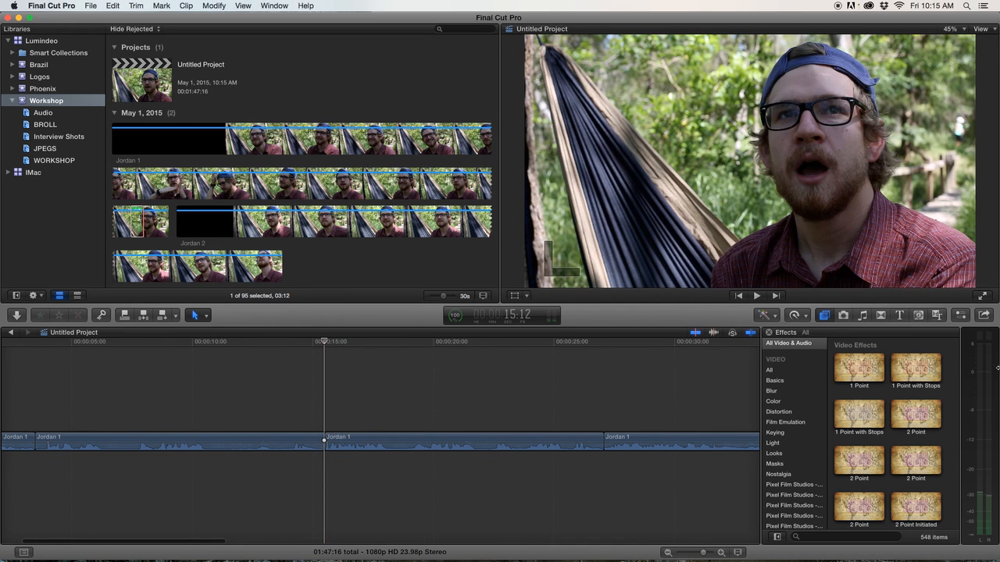
{"action": "left_click", "coordinate": [919, 315]}
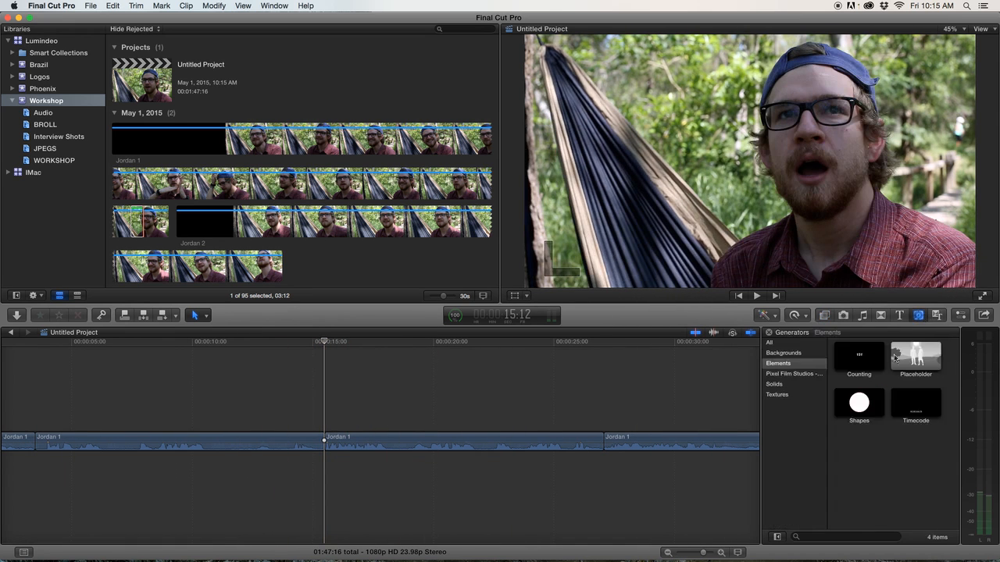
{"action": "left_click", "coordinate": [775, 384]}
{"action": "key", "text": "w"}
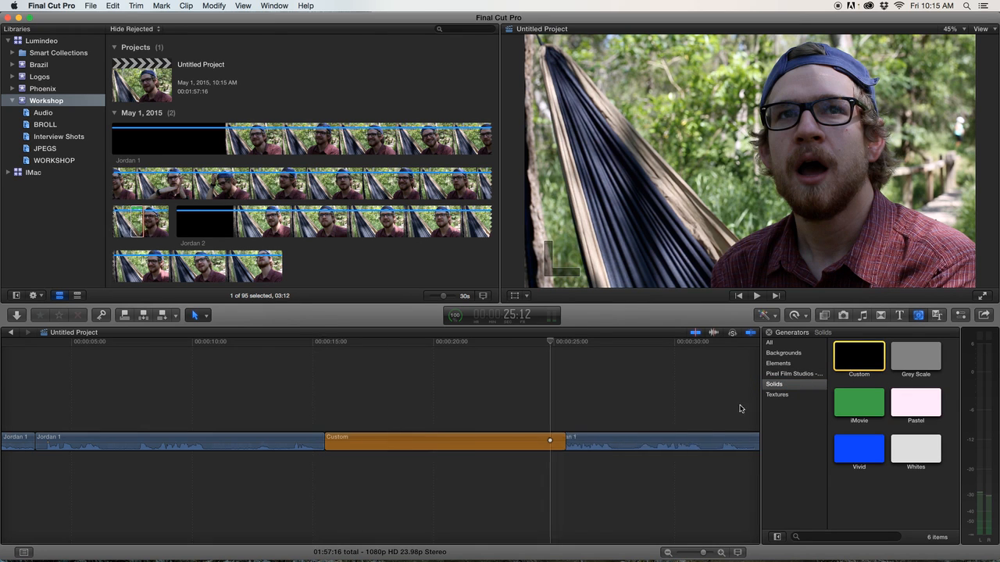
{"action": "left_click_drag", "start_coordinate": [563, 440], "coordinate": [411, 439]}
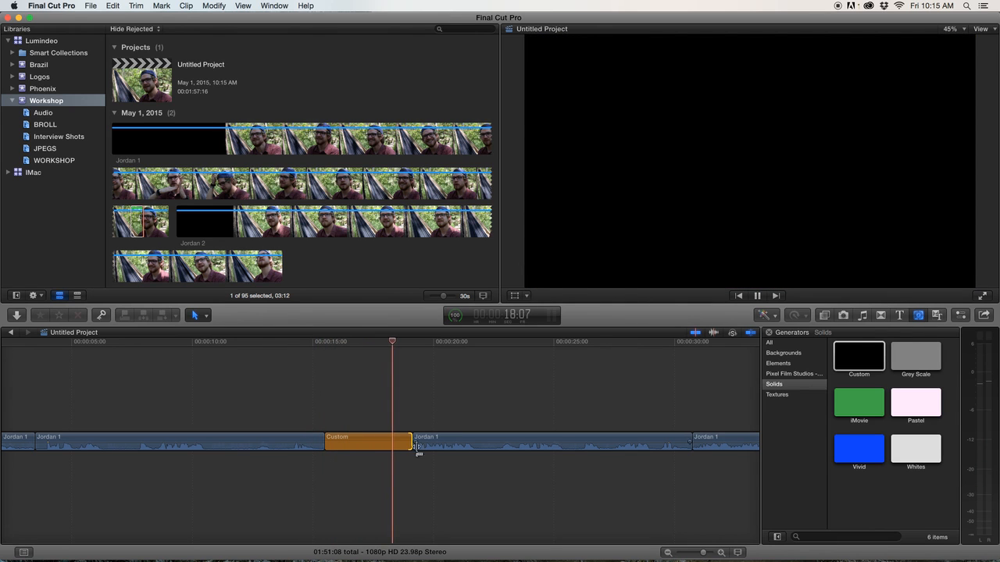
{"action": "key", "text": "space"}
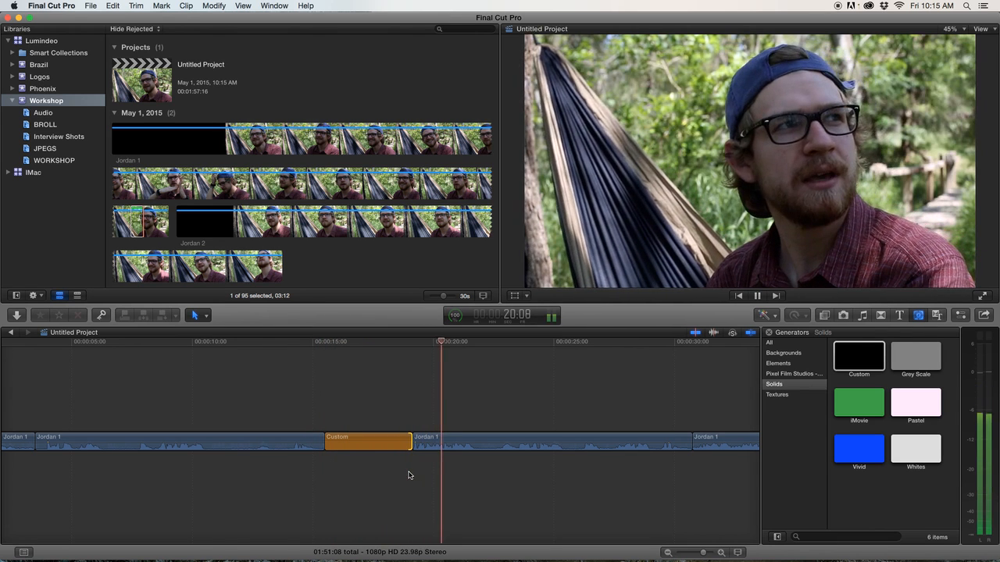
Blade the Jordan 1 clip near 00:00:37 and delete the short segment at the cut.
{"action": "scroll", "coordinate": [445, 468], "scroll_direction": "right", "scroll_amount": 2}
{"action": "key", "text": "super+minus"}
{"action": "key", "text": "super+minus"}
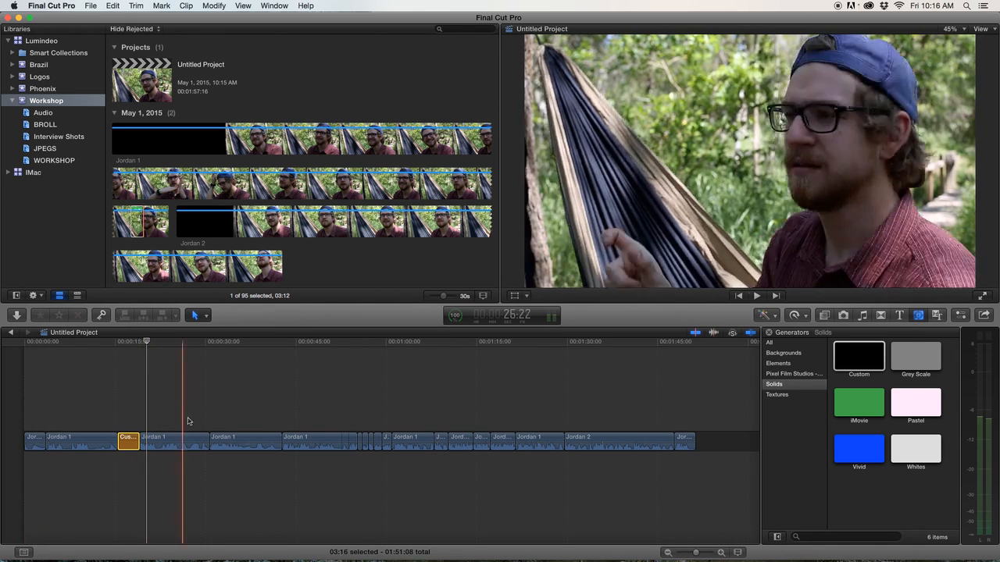
{"action": "key", "text": "space"}
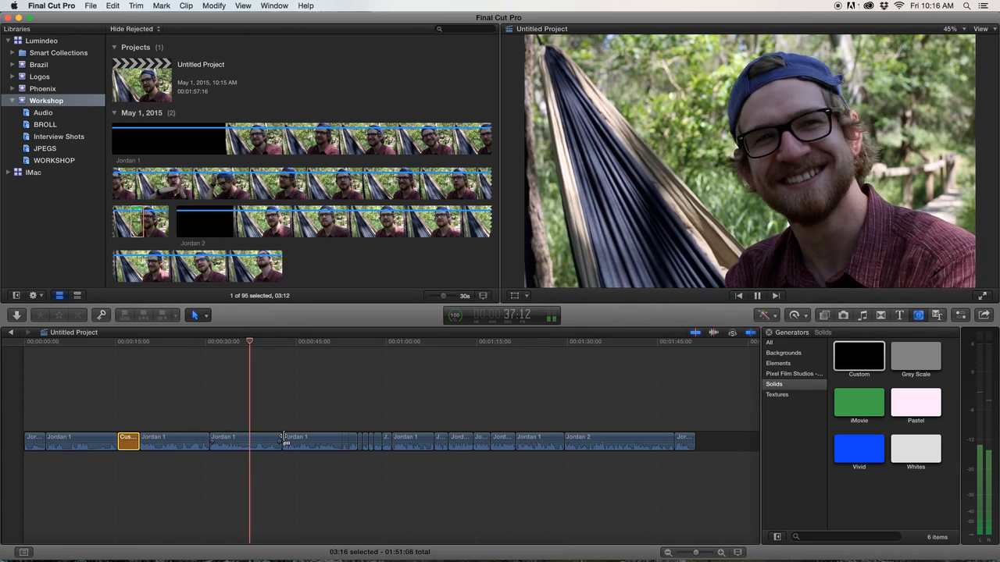
{"action": "key", "text": "super+equal"}
{"action": "key", "text": "super+equal"}
{"action": "key", "text": "super+equal"}
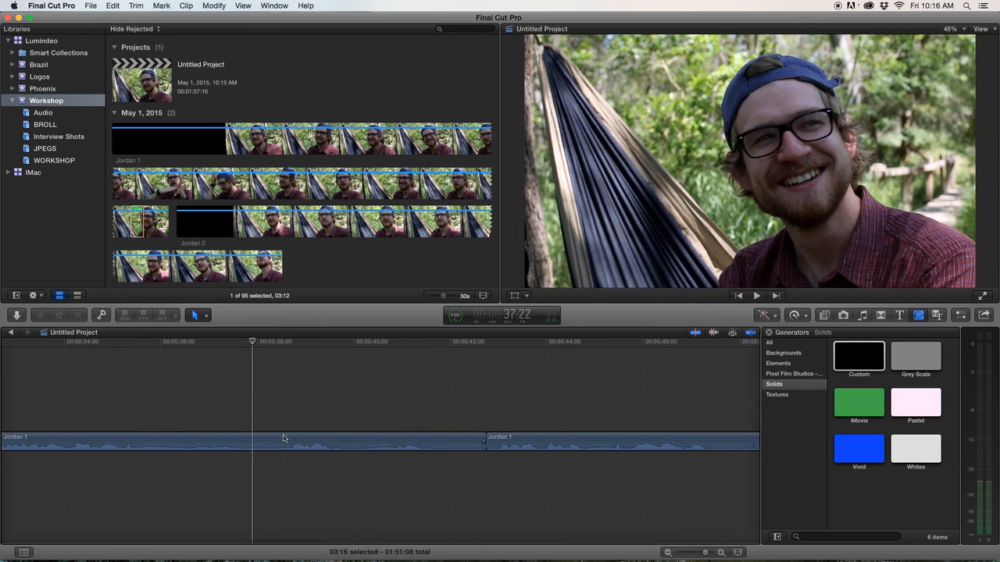
{"action": "key", "text": "space"}
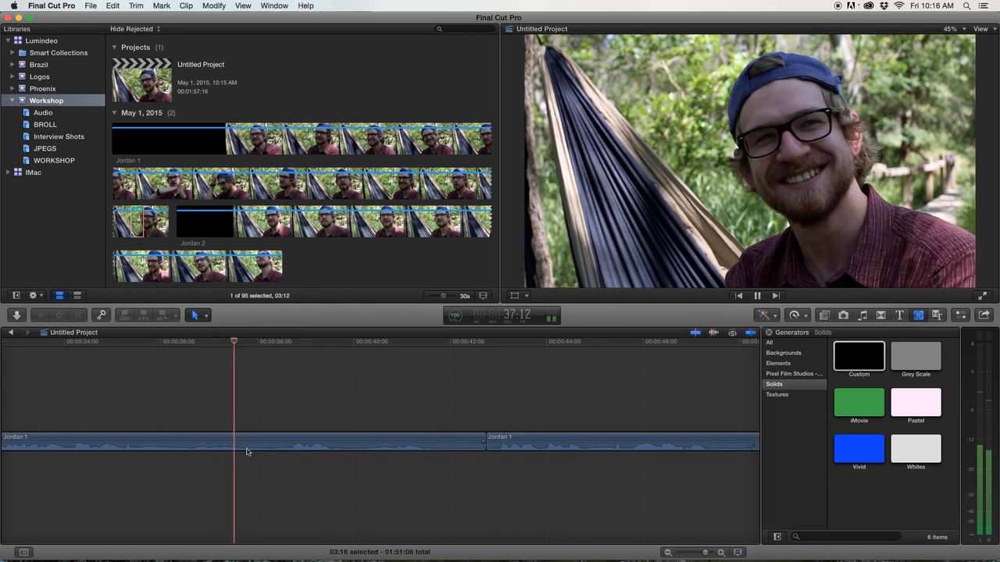
{"action": "key", "text": "space"}
{"action": "left_click", "coordinate": [250, 444]}
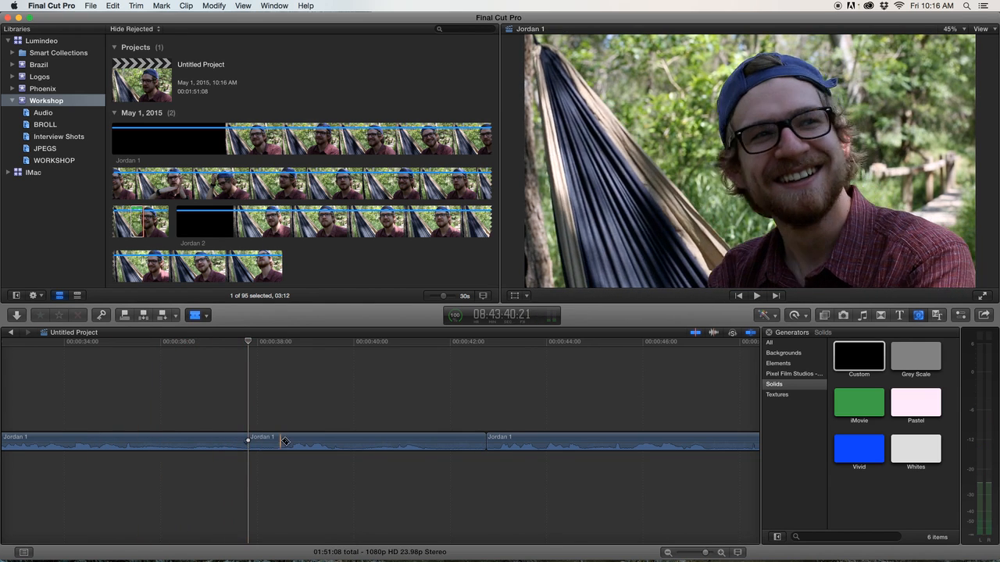
{"action": "left_click", "coordinate": [264, 442]}
{"action": "key", "text": "Delete"}
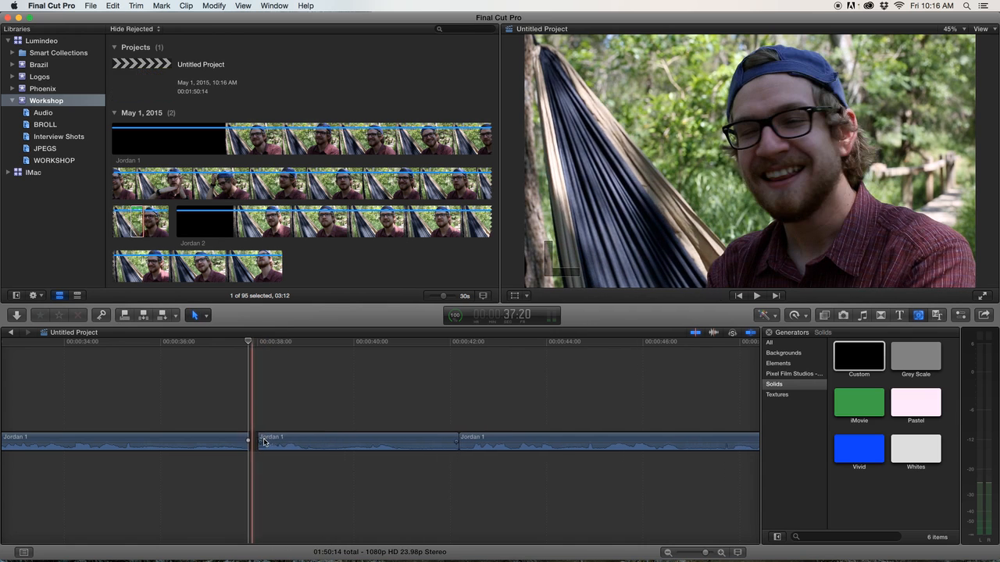
Trim the end of the Jordan 1 segment near 00:00:41 a few frames shorter and play the edit.
{"action": "key", "text": "space"}
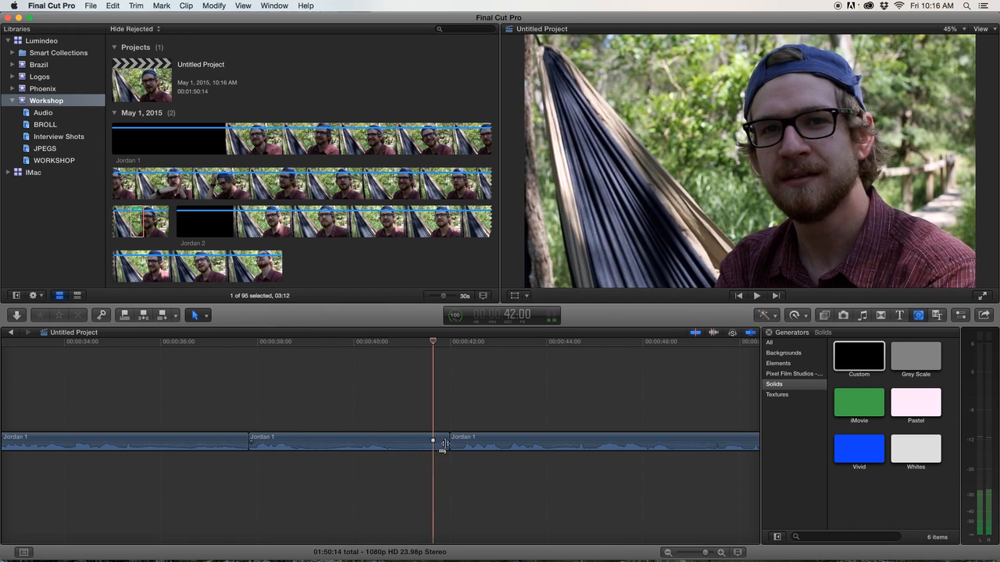
{"action": "left_click_drag", "start_coordinate": [446, 442], "coordinate": [430, 442]}
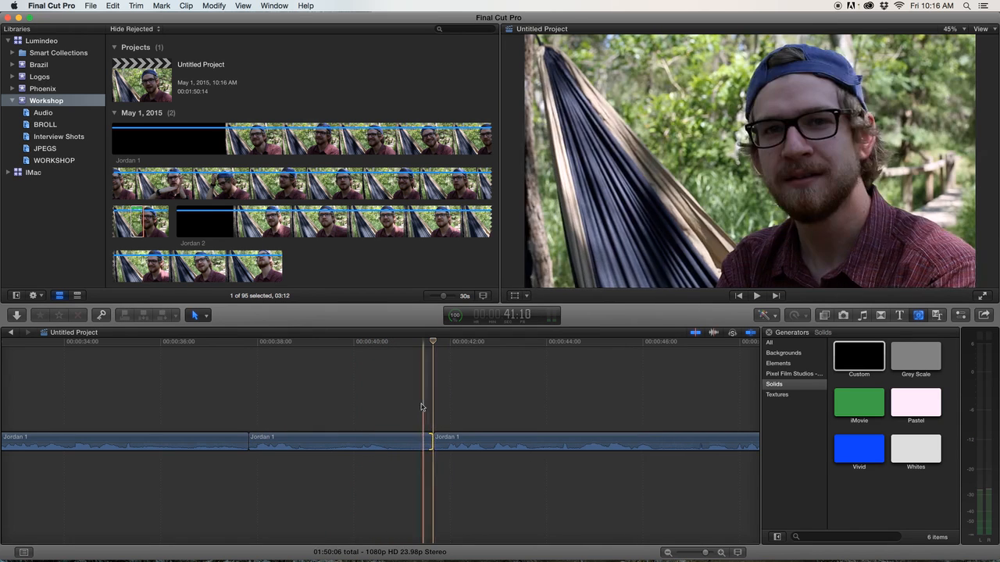
{"action": "key", "text": "space"}
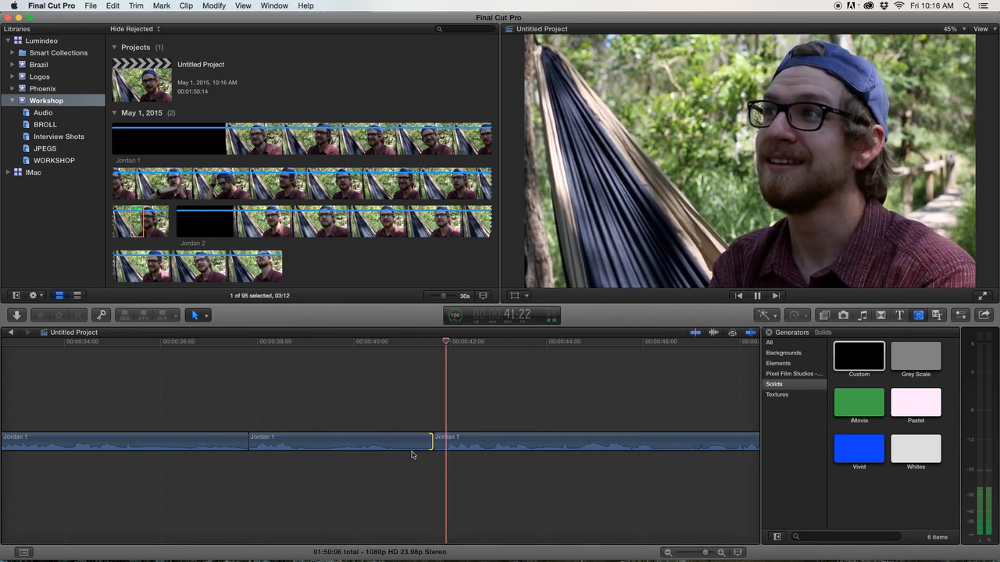
Paste a copy of the Custom solid at about 00:00:41 and trim the pasted copy much shorter.
{"action": "scroll", "coordinate": [413, 454], "scroll_direction": "right", "scroll_amount": 2}
{"action": "key", "text": "super+minus"}
{"action": "key", "text": "super+minus"}
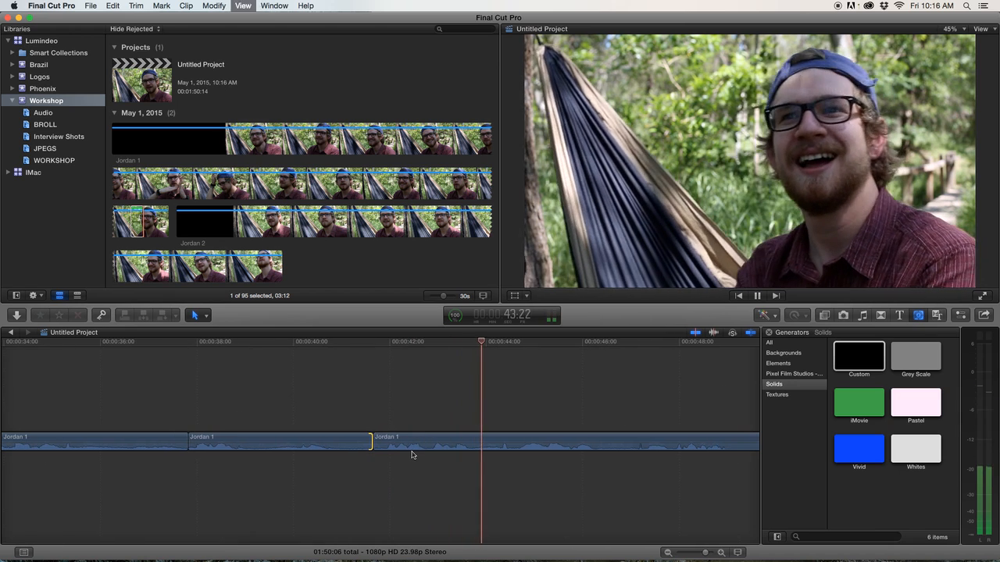
{"action": "key", "text": "space"}
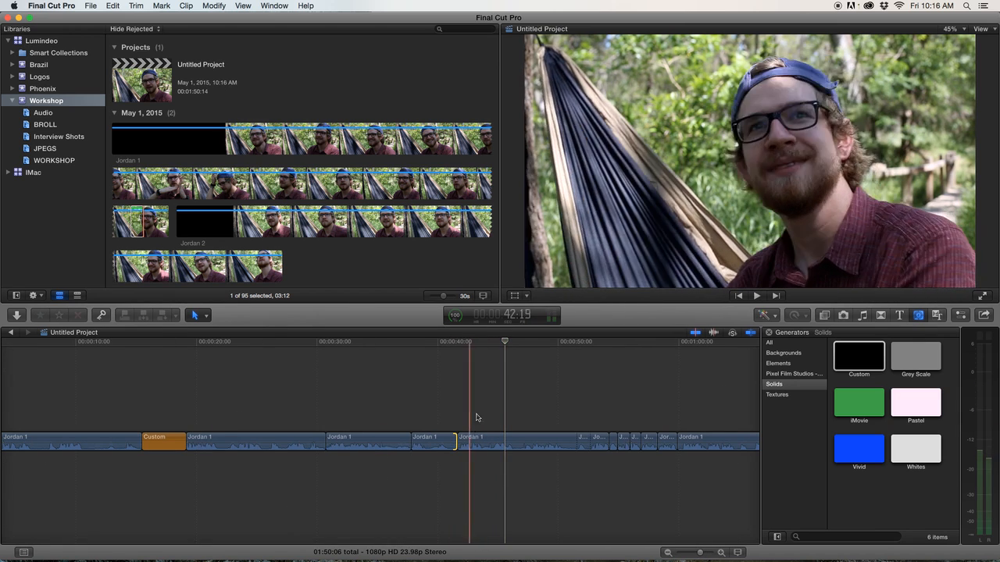
{"action": "left_click", "coordinate": [155, 439]}
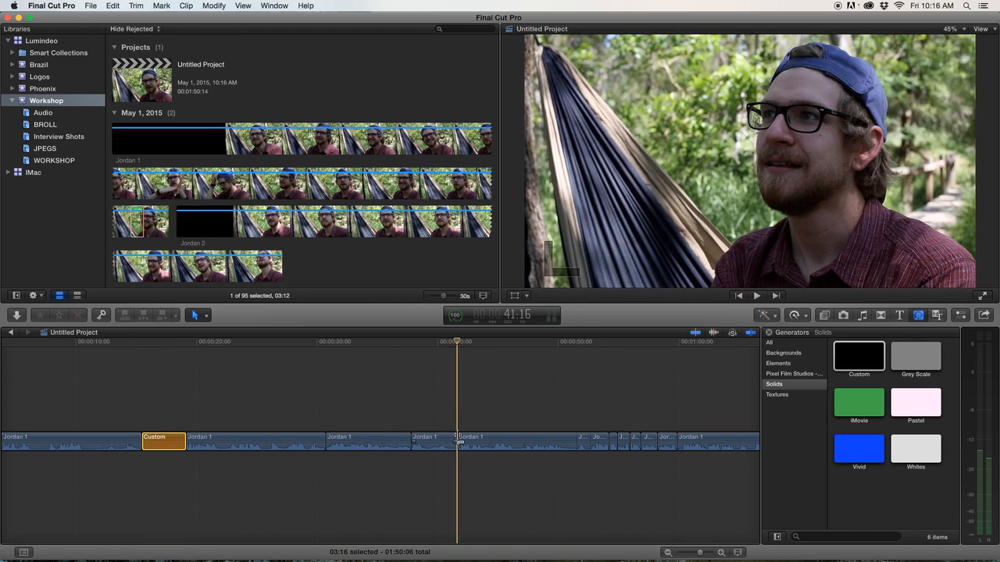
{"action": "key", "text": "super+v"}
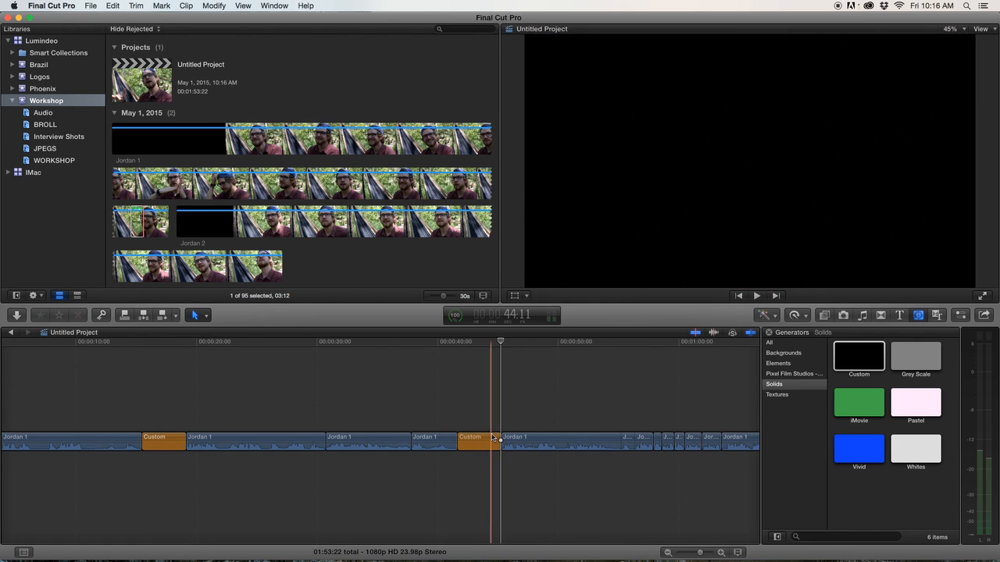
{"action": "left_click_drag", "start_coordinate": [497, 439], "coordinate": [470, 443]}
{"action": "scroll", "coordinate": [437, 437], "scroll_direction": "right", "scroll_amount": 2}
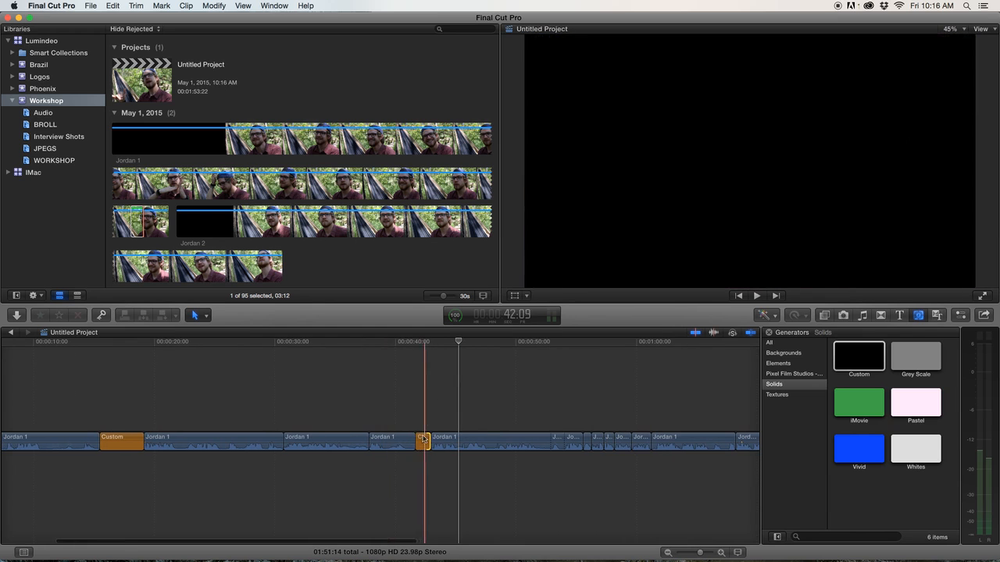
Play the timeline back from near its start to review the edit.
{"action": "left_click", "coordinate": [129, 443]}
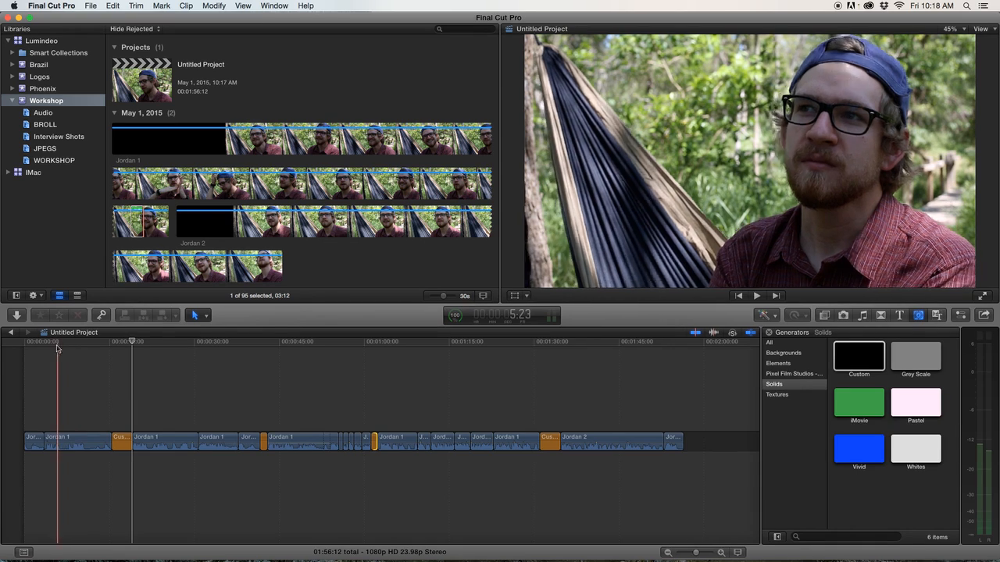
{"action": "left_click", "coordinate": [78, 350]}
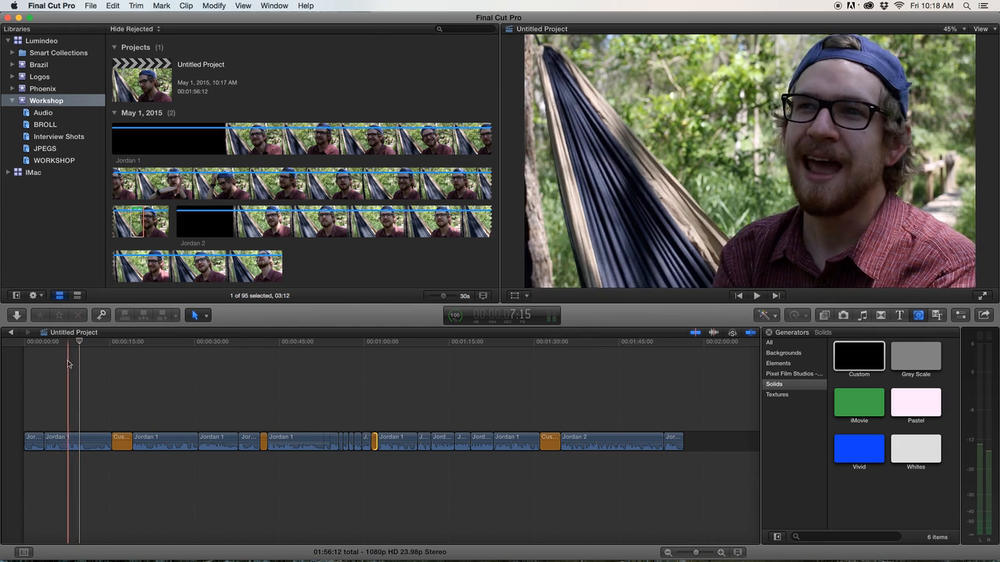
{"action": "left_click", "coordinate": [64, 351]}
{"action": "left_click_drag", "start_coordinate": [40, 348], "coordinate": [70, 346]}
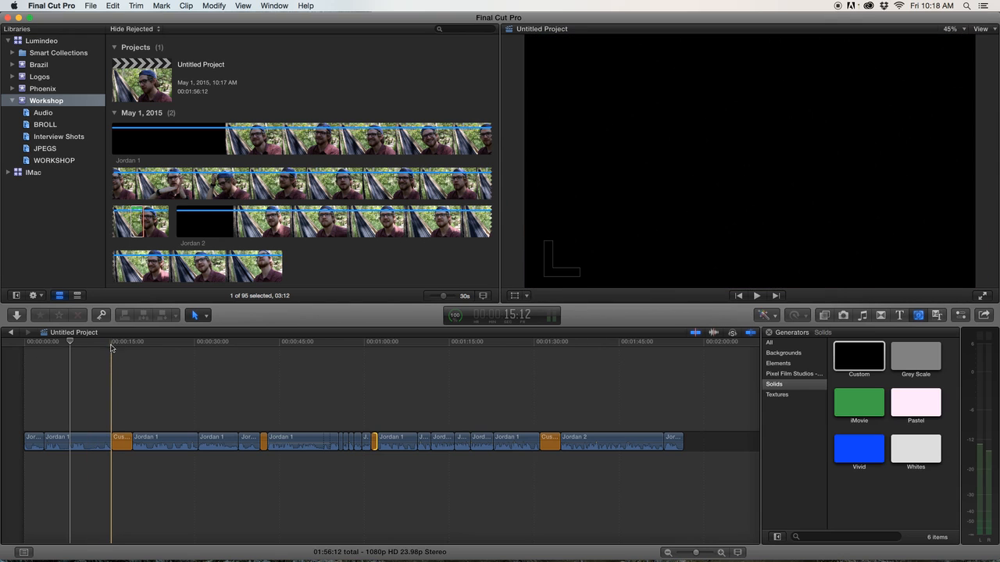
Zoom into the timeline around the Custom solid near 00:00:15 and play that section.
{"action": "key", "text": "super+equal"}
{"action": "key", "text": "super+equal"}
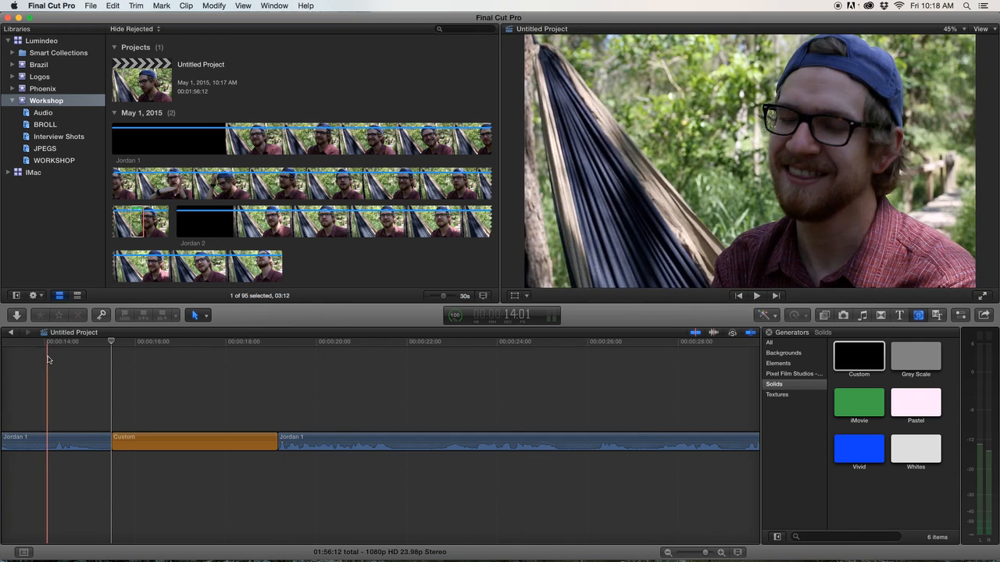
{"action": "scroll", "coordinate": [50, 358], "scroll_direction": "left", "scroll_amount": 5}
{"action": "scroll", "coordinate": [49, 358], "scroll_direction": "left", "scroll_amount": 3}
{"action": "key", "text": "space"}
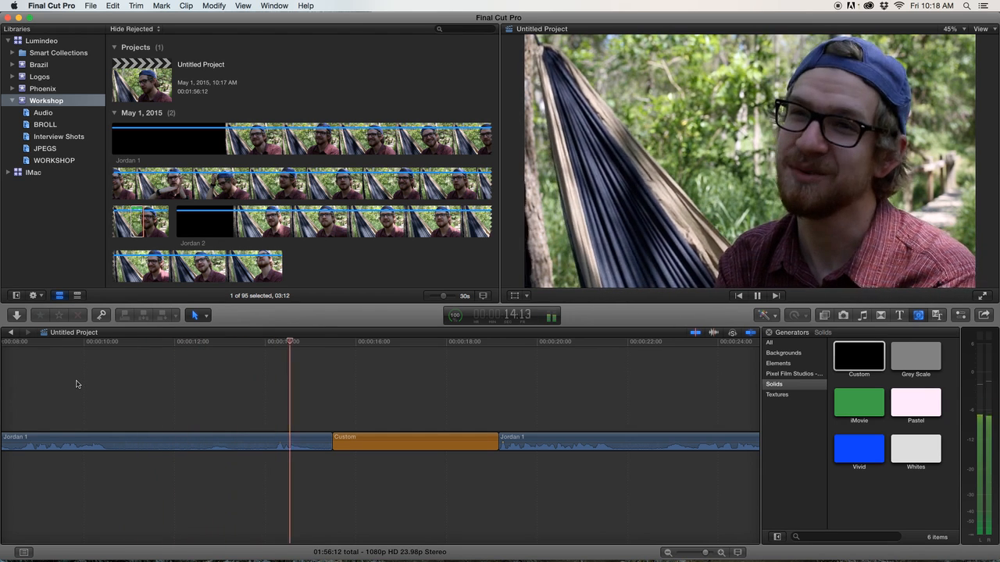
{"action": "key", "text": "space"}
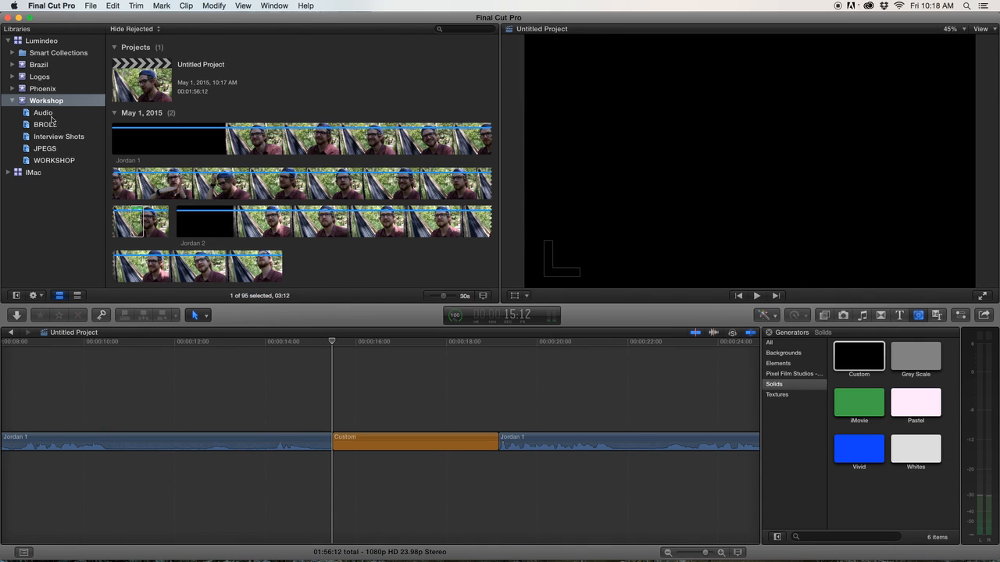
Browse the Audio, BROLL, Interview Shots, JPEGS and WORKSHOP events to review the available footage.
{"action": "left_click", "coordinate": [43, 113]}
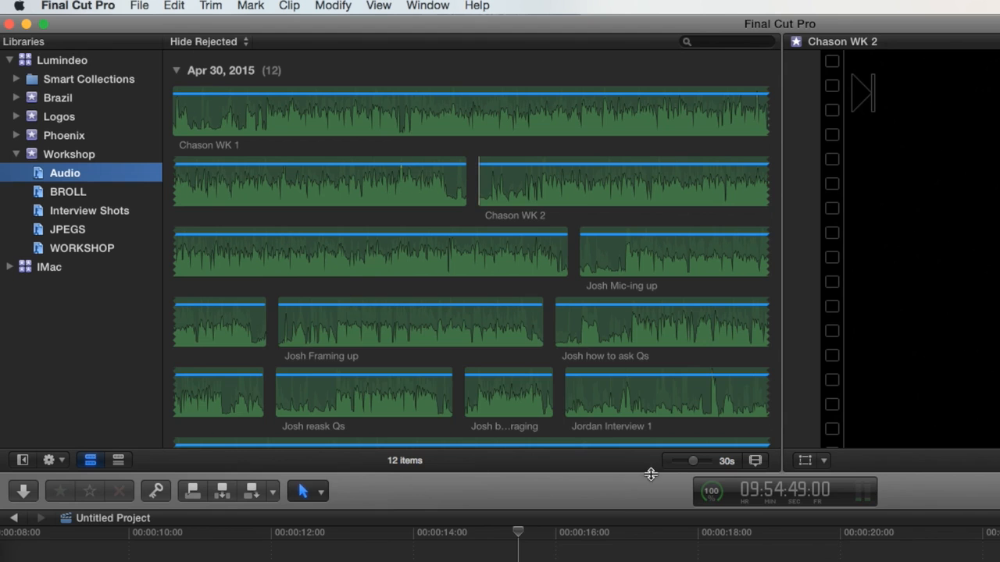
{"action": "left_click_drag", "start_coordinate": [691, 466], "coordinate": [676, 469]}
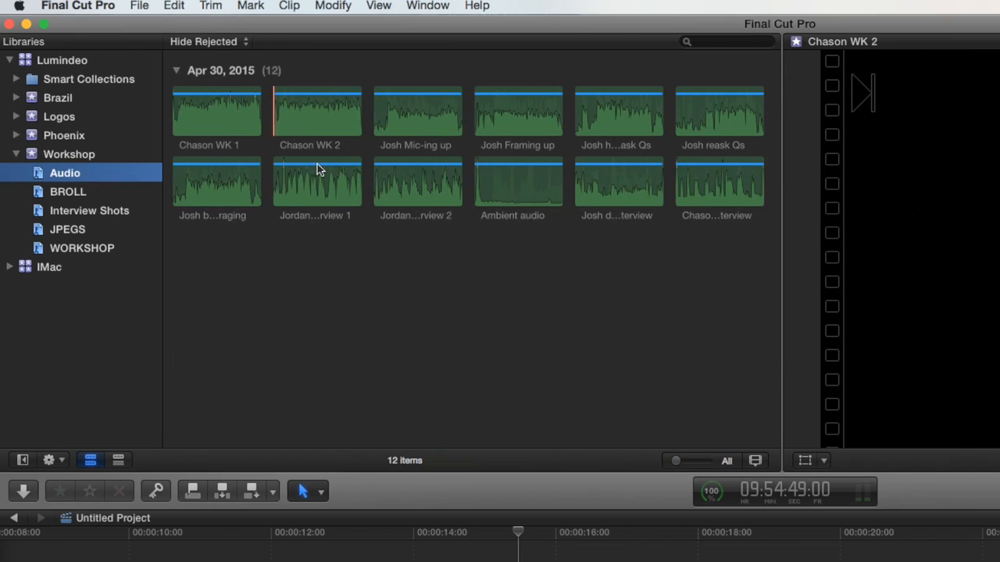
{"action": "left_click", "coordinate": [86, 197]}
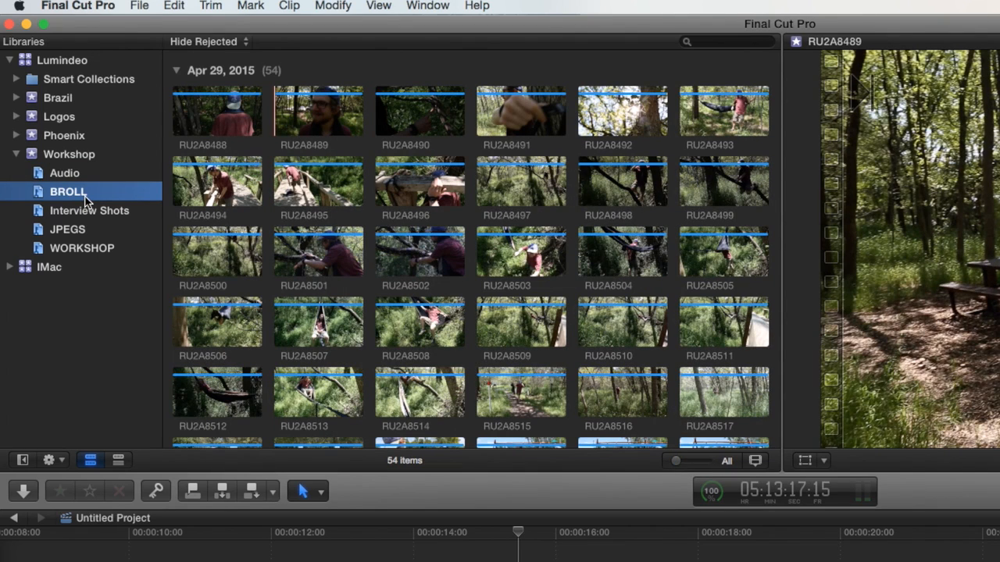
{"action": "scroll", "coordinate": [404, 302], "scroll_direction": "down", "scroll_amount": 10}
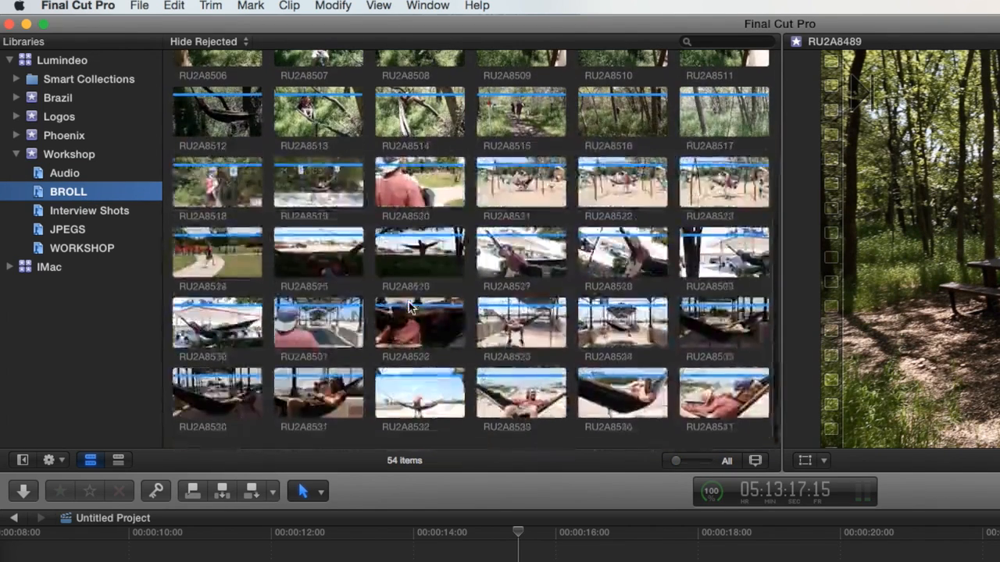
{"action": "left_click", "coordinate": [407, 301]}
{"action": "scroll", "coordinate": [409, 301], "scroll_direction": "up", "scroll_amount": 10}
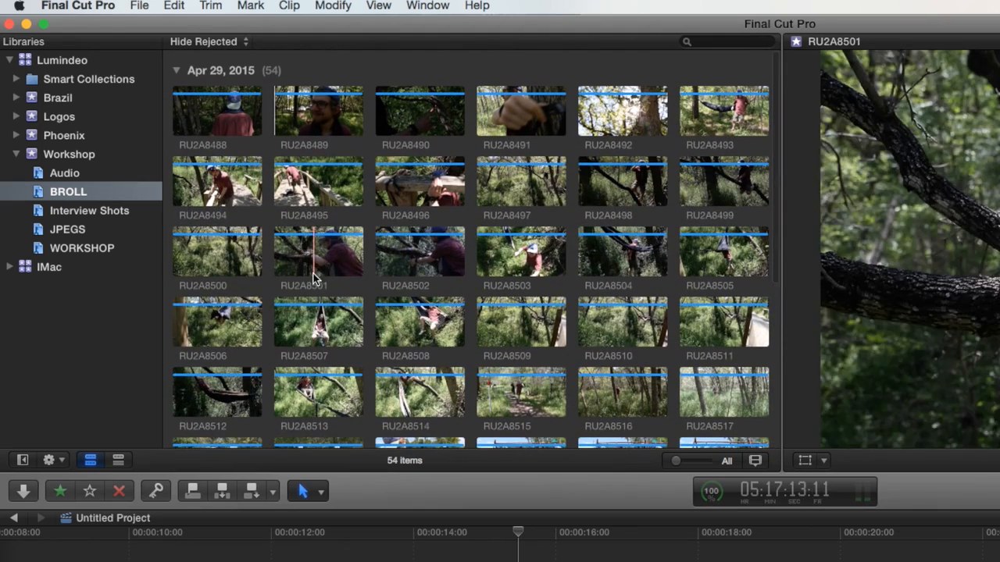
{"action": "left_click", "coordinate": [105, 212]}
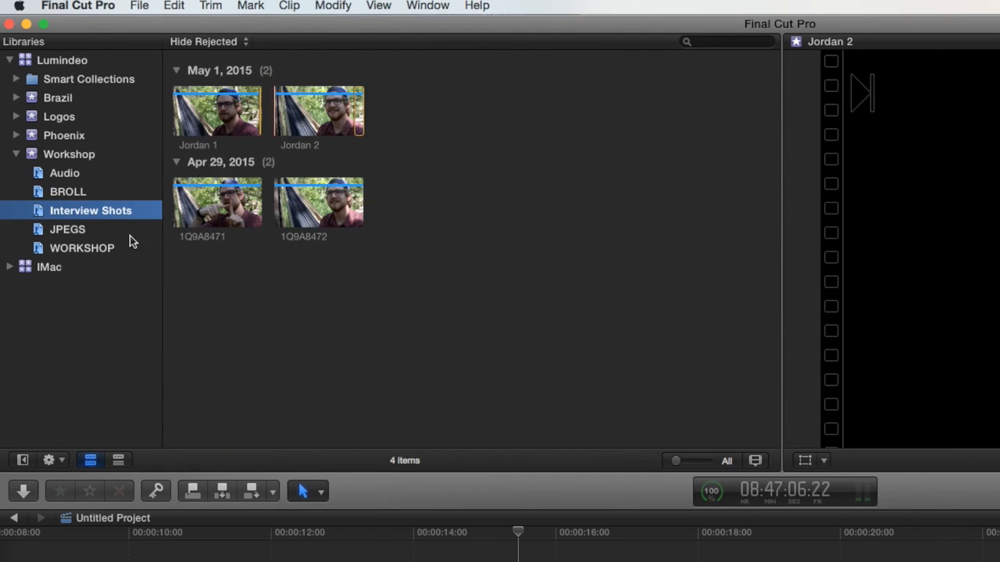
{"action": "left_click", "coordinate": [78, 232]}
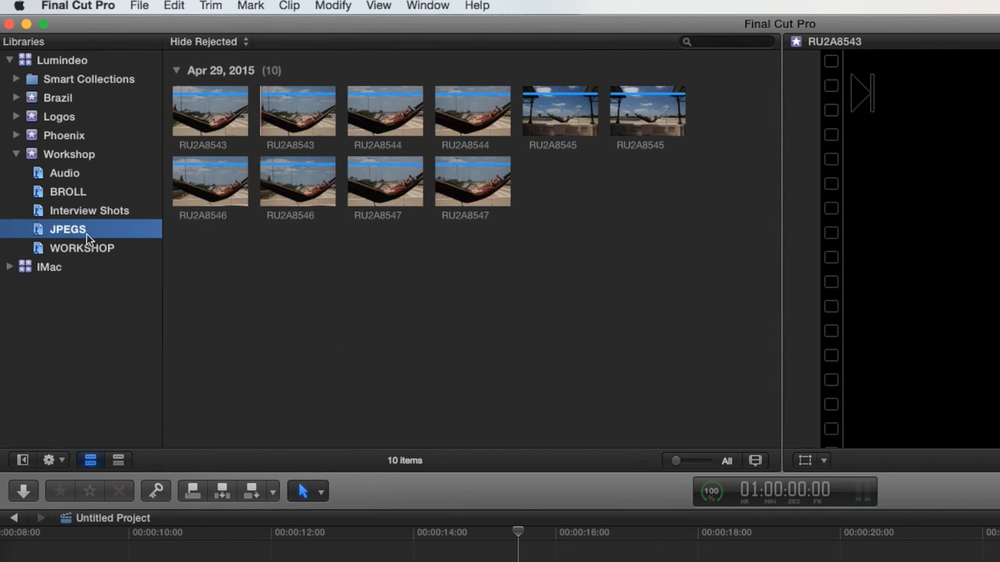
{"action": "left_click", "coordinate": [85, 249]}
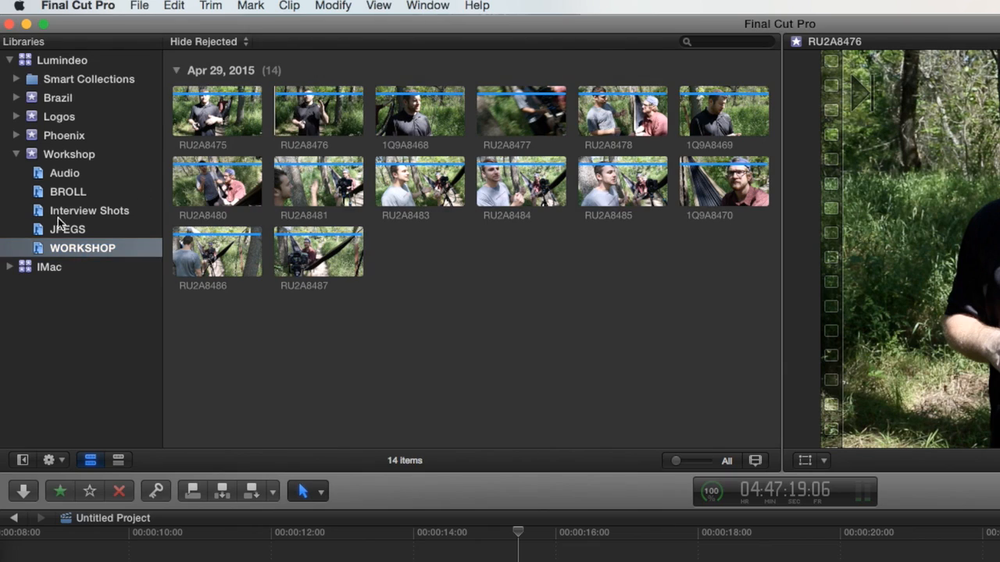
{"action": "left_click", "coordinate": [78, 192]}
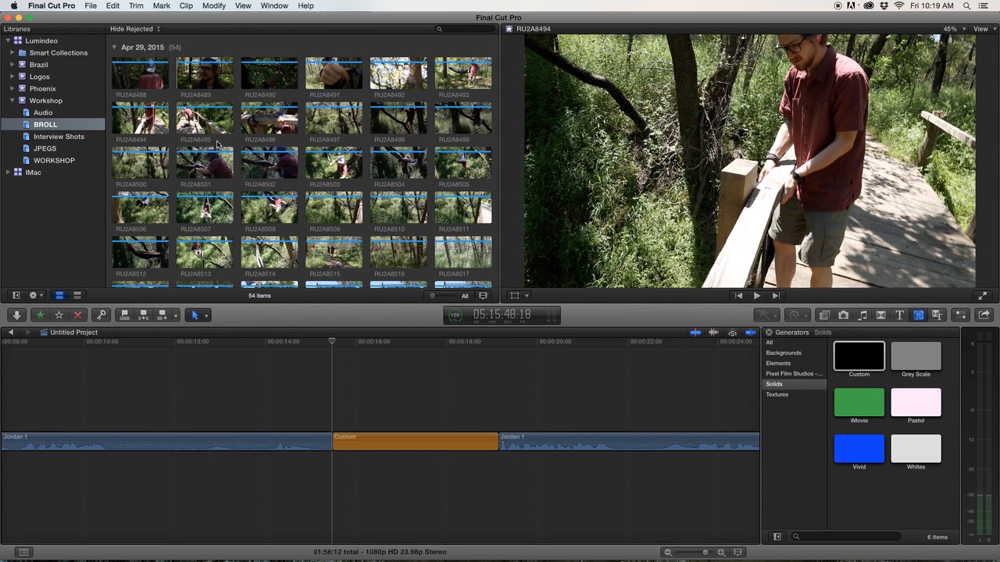
Scroll through the BROLL event and preview clip RU2A8517.
{"action": "scroll", "coordinate": [327, 170], "scroll_direction": "down", "scroll_amount": 3}
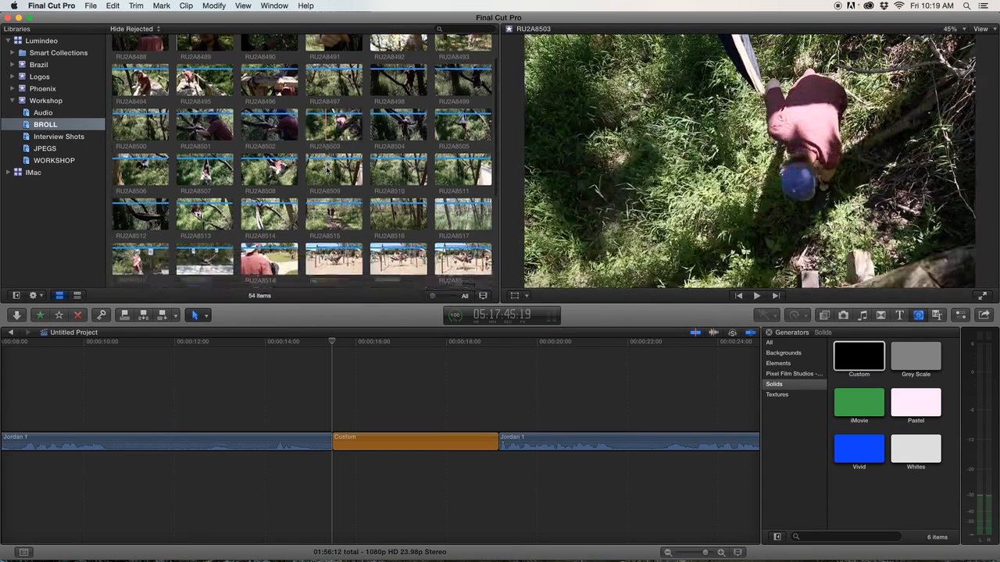
{"action": "scroll", "coordinate": [326, 172], "scroll_direction": "down", "scroll_amount": 2}
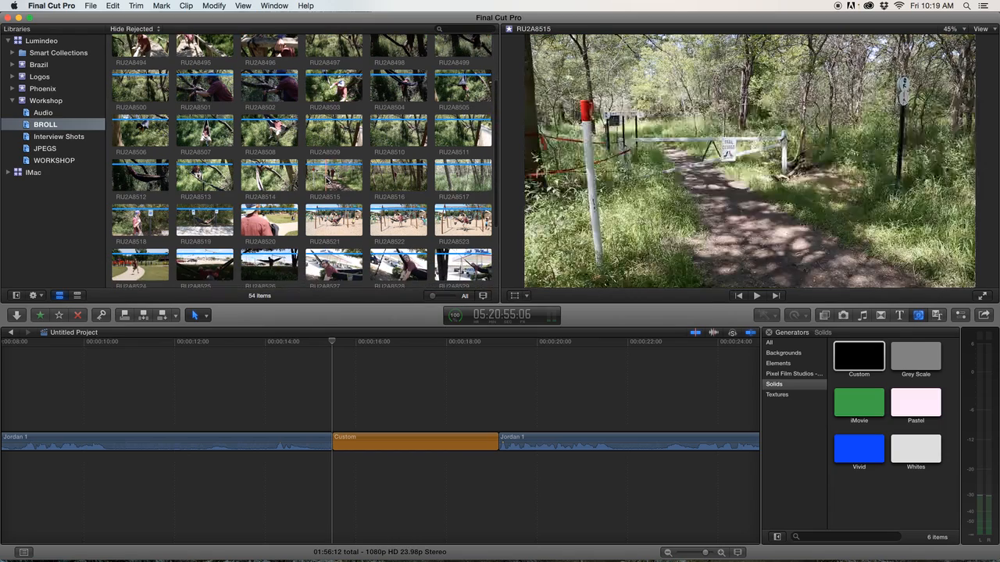
{"action": "scroll", "coordinate": [327, 180], "scroll_direction": "up", "scroll_amount": 2}
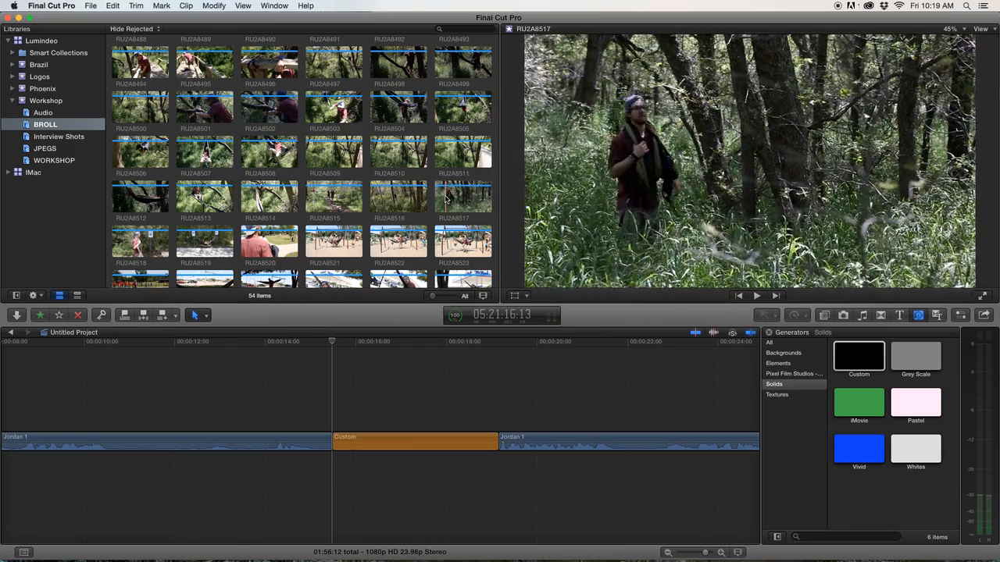
{"action": "scroll", "coordinate": [443, 200], "scroll_direction": "up", "scroll_amount": 3}
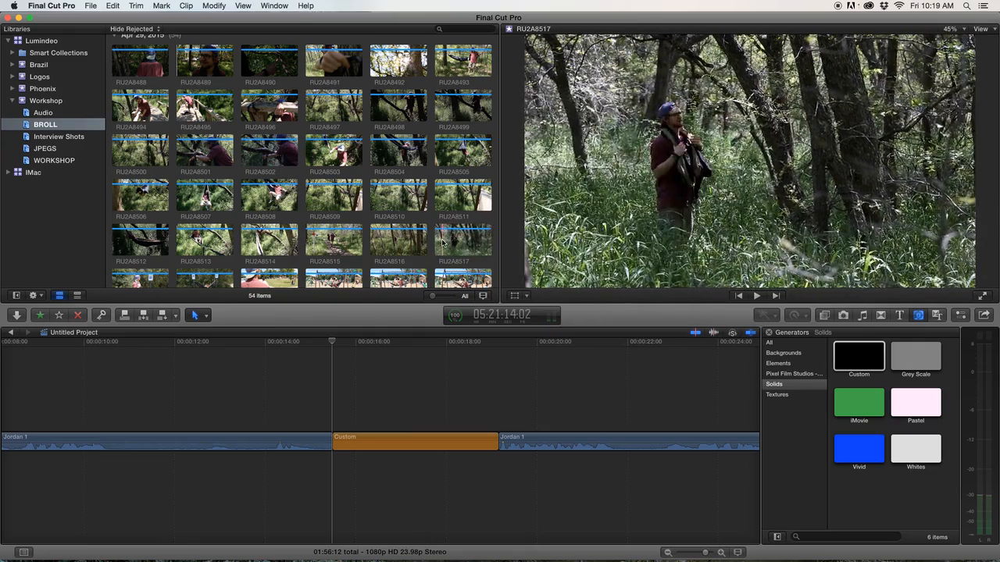
{"action": "key", "text": "space"}
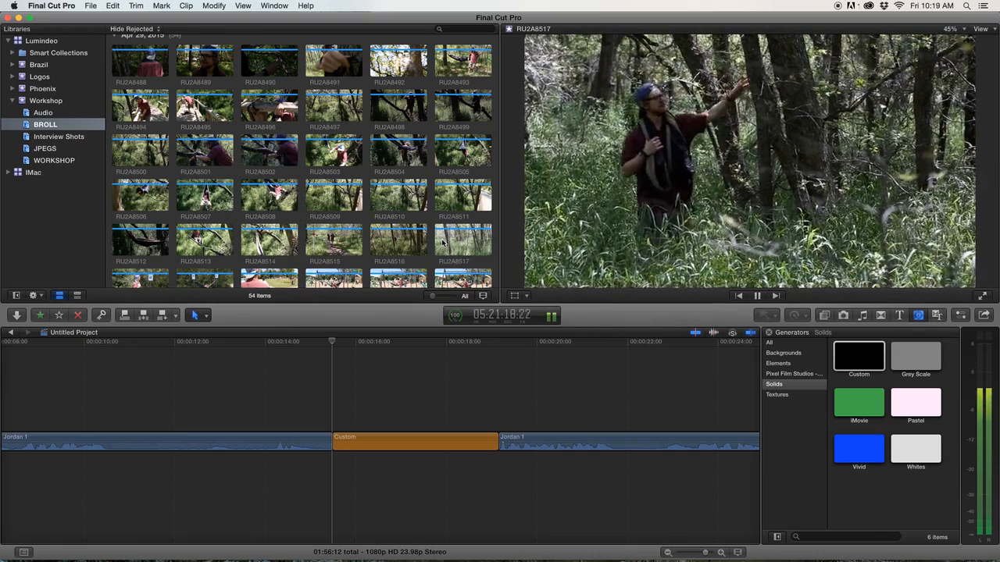
{"action": "key", "text": "space"}
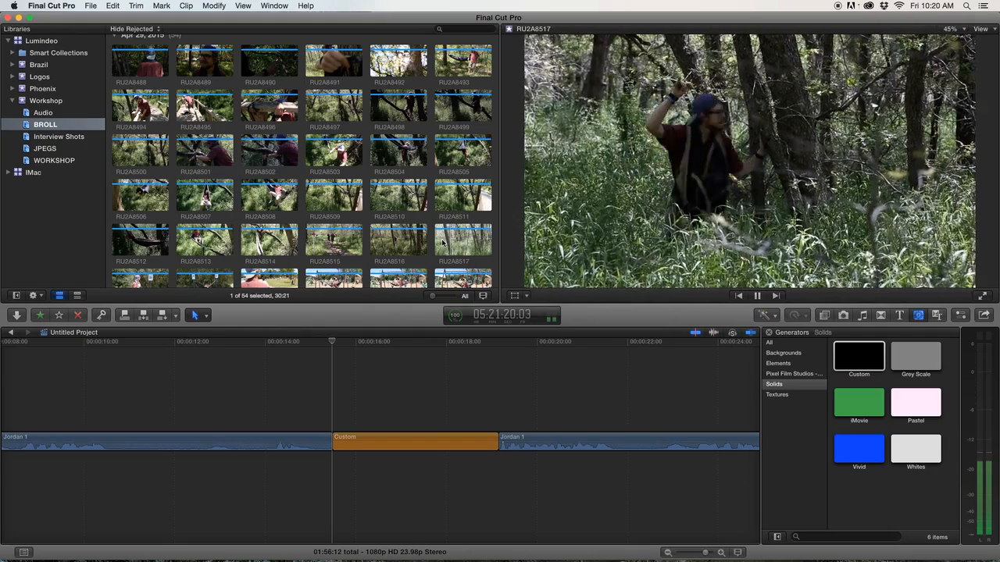
{"action": "left_click", "coordinate": [442, 243]}
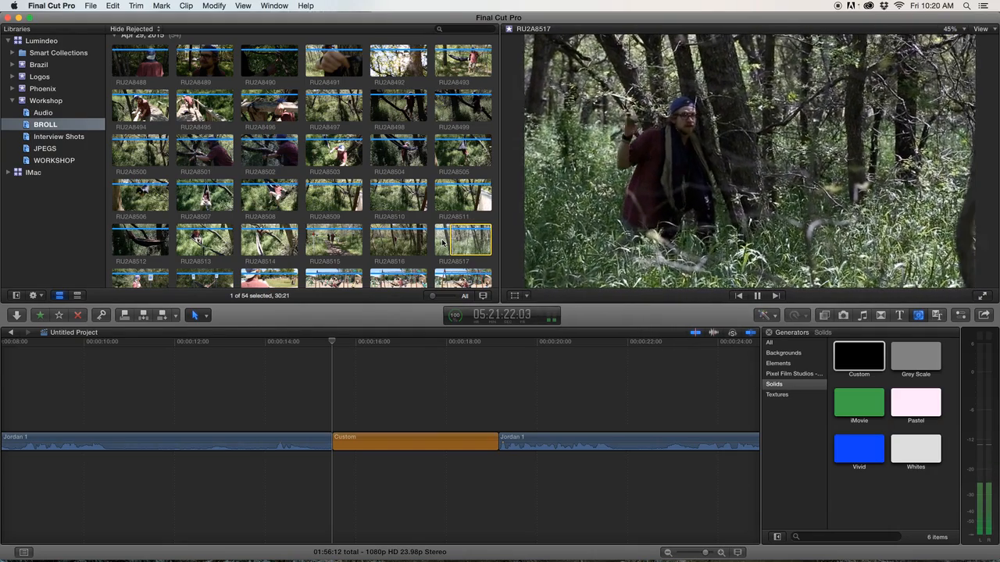
{"action": "key", "text": "space"}
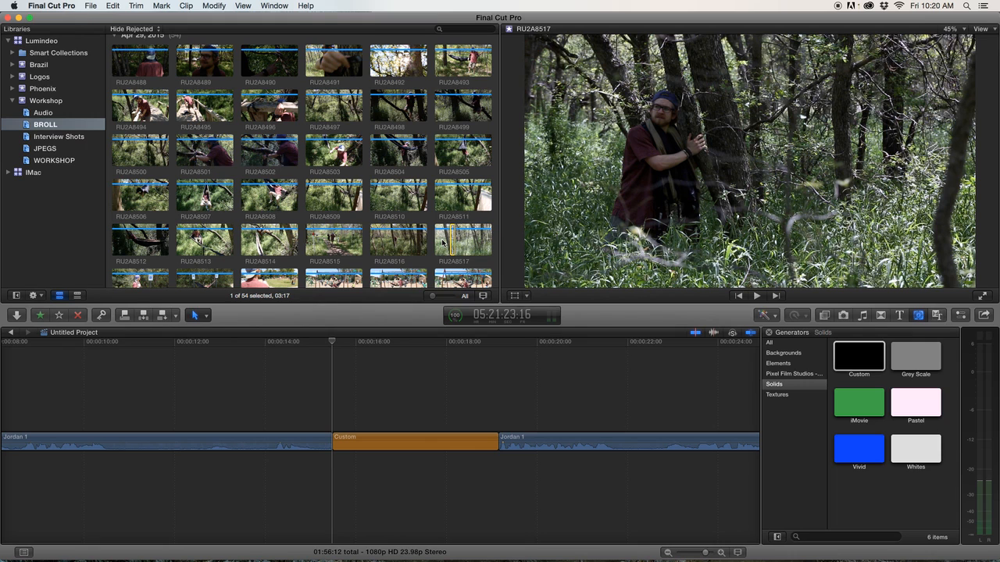
Connect clip RU2A8517 above the Custom solid so it starts where the solid begins near 00:00:15.
{"action": "key", "text": "q"}
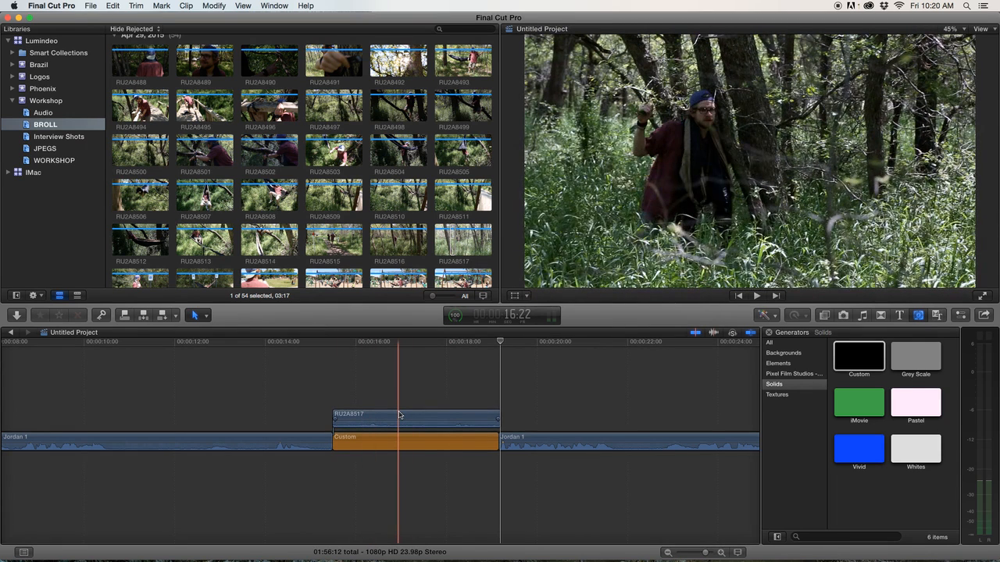
{"action": "key", "text": "super+z"}
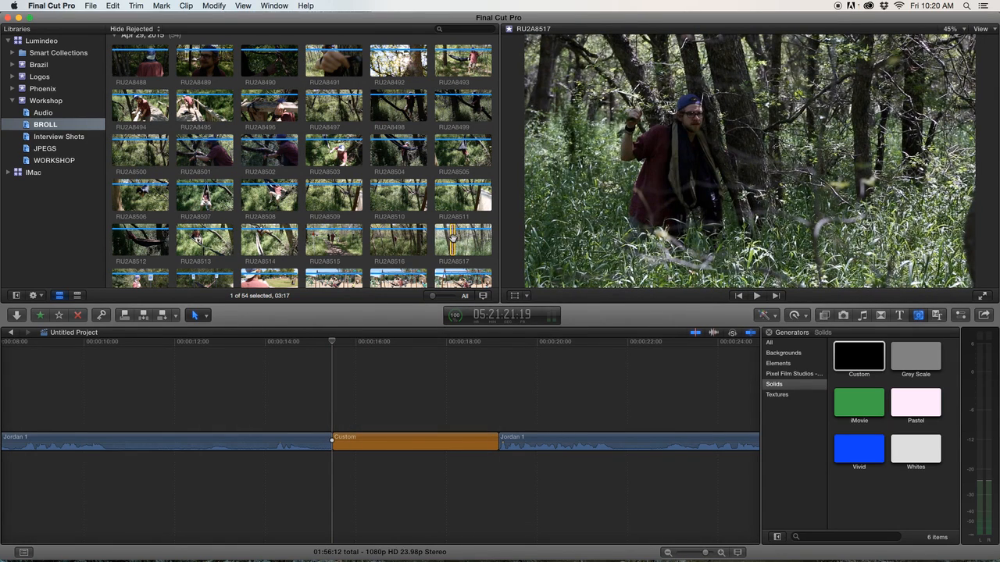
{"action": "left_click_drag", "start_coordinate": [422, 310], "coordinate": [326, 402]}
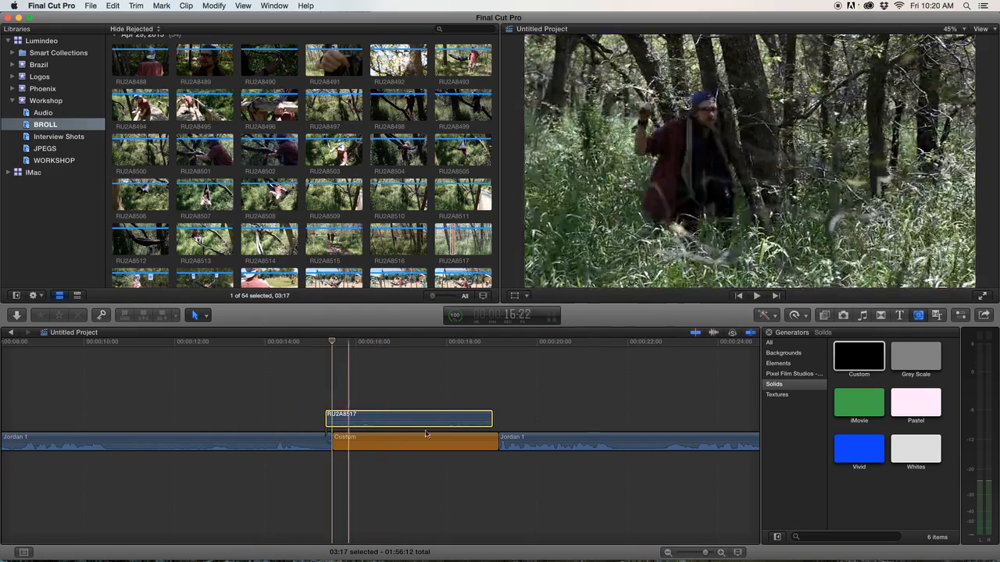
{"action": "mouse_move", "coordinate": [465, 421]}
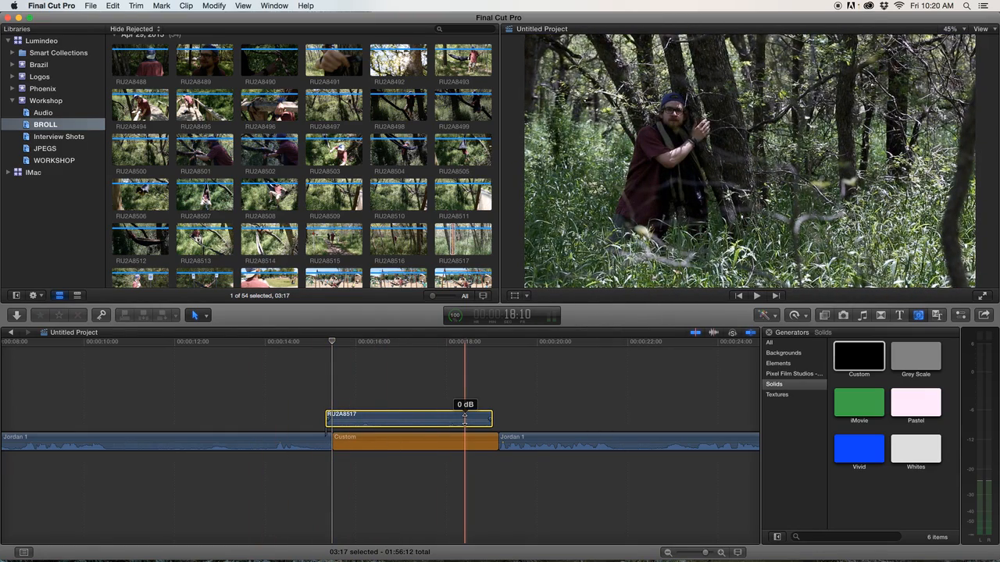
Play the timeline from about 00:00:13 to review the B-roll over the solid.
{"action": "scroll", "coordinate": [331, 419], "scroll_direction": "right", "scroll_amount": 3}
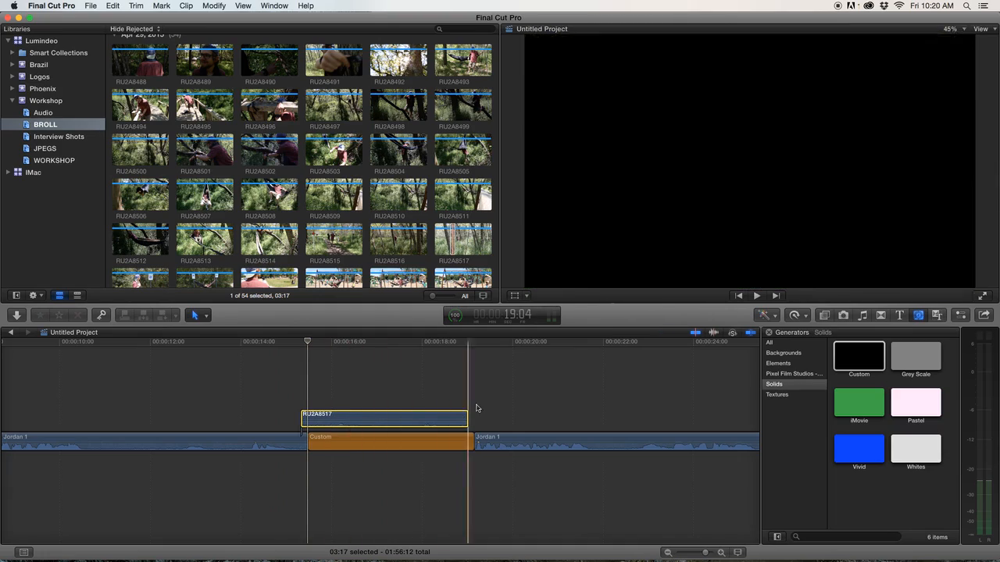
{"action": "left_click", "coordinate": [241, 344]}
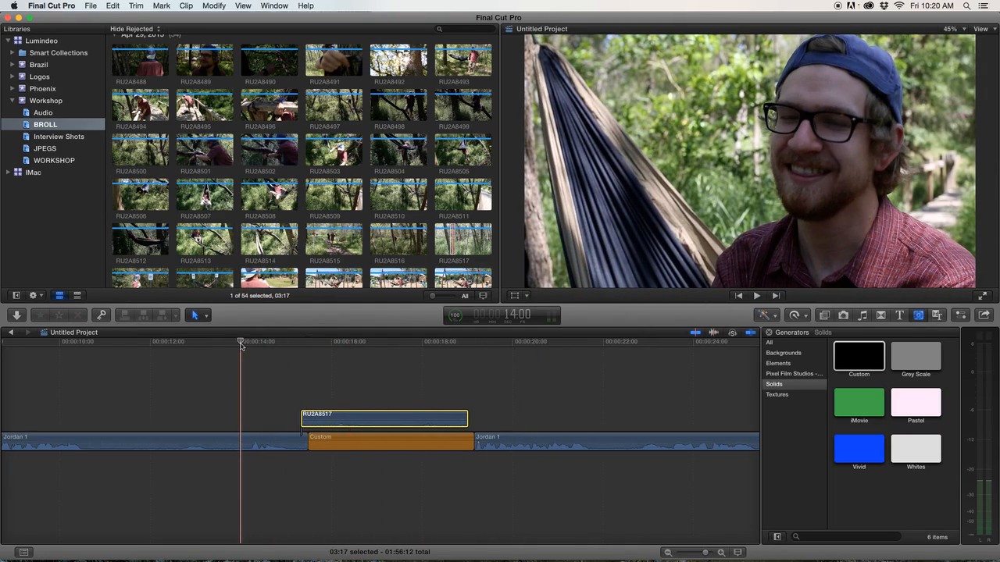
{"action": "key", "text": "space"}
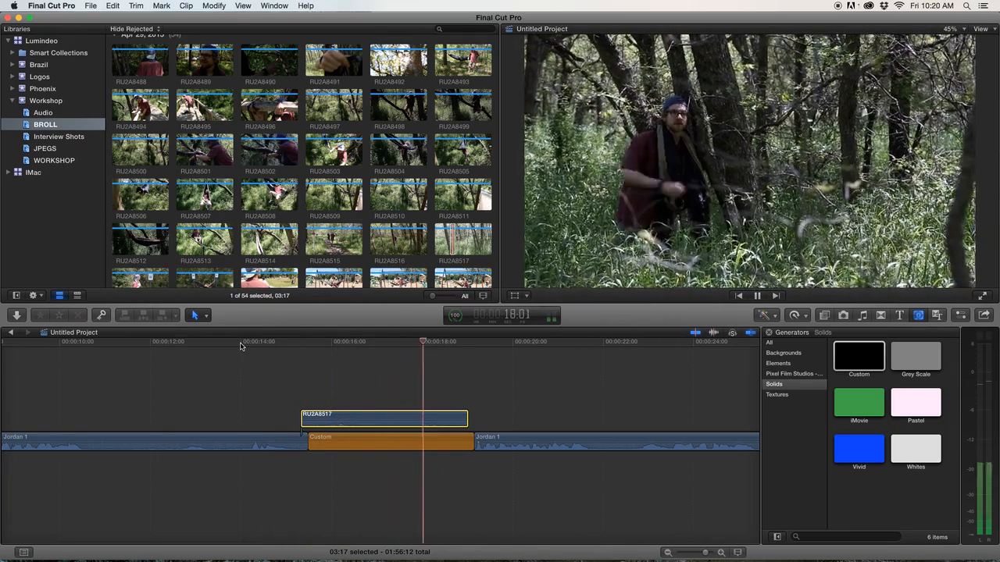
{"action": "key", "text": "space"}
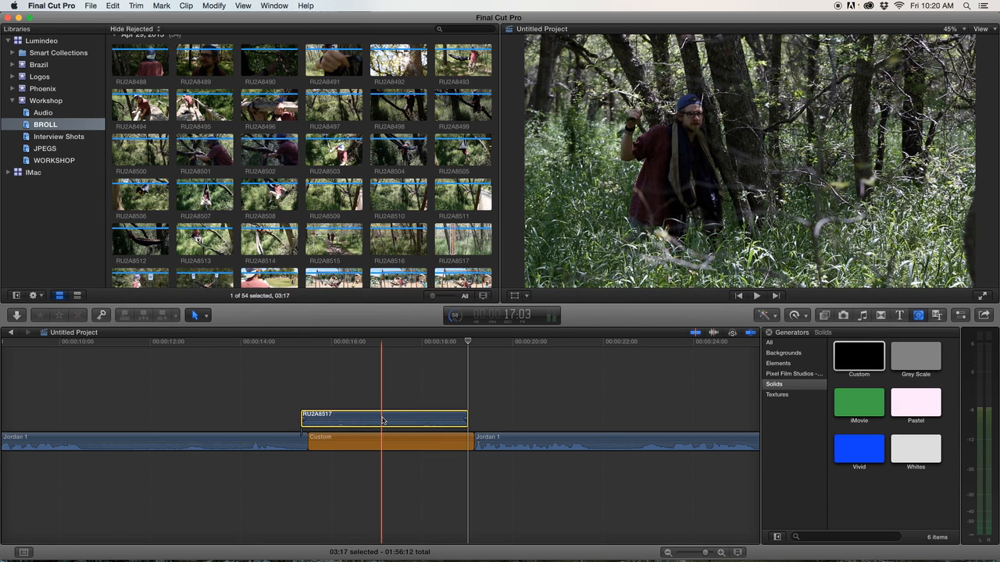
Silence clip RU2A8517 by disabling its audio channels in the inspector's audio settings.
{"action": "key", "text": "super+4"}
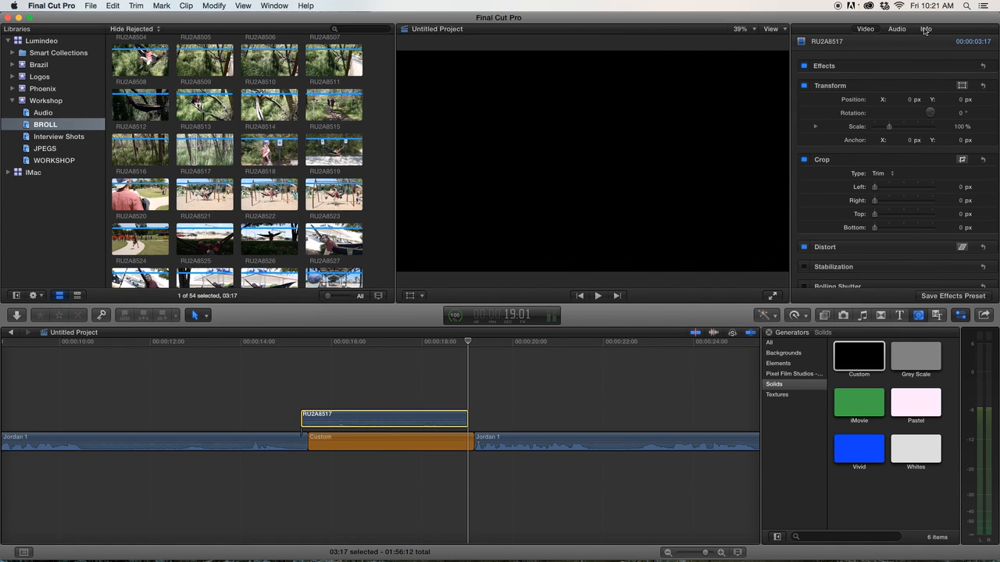
{"action": "left_click", "coordinate": [880, 32]}
{"action": "left_click", "coordinate": [867, 32]}
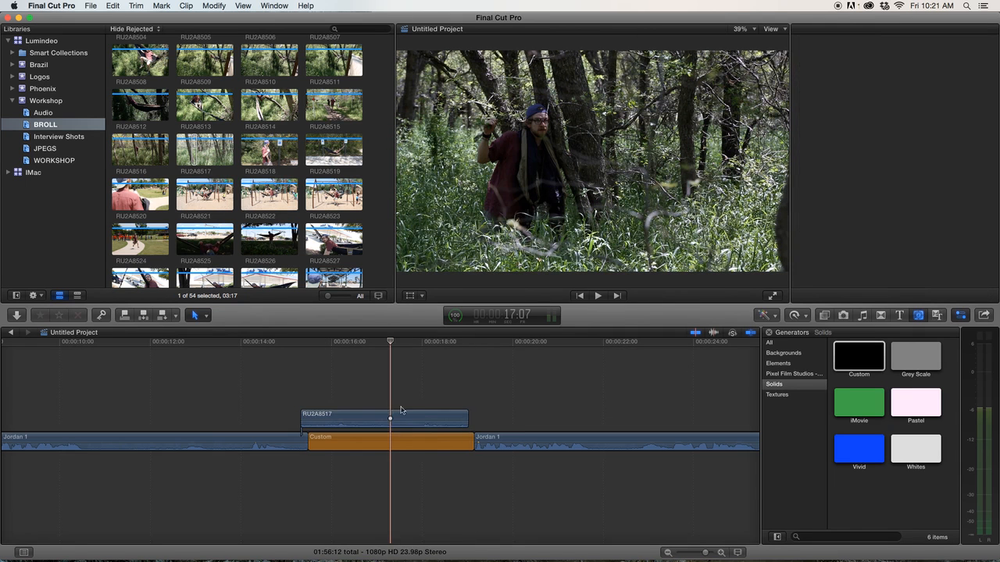
{"action": "left_click", "coordinate": [390, 419]}
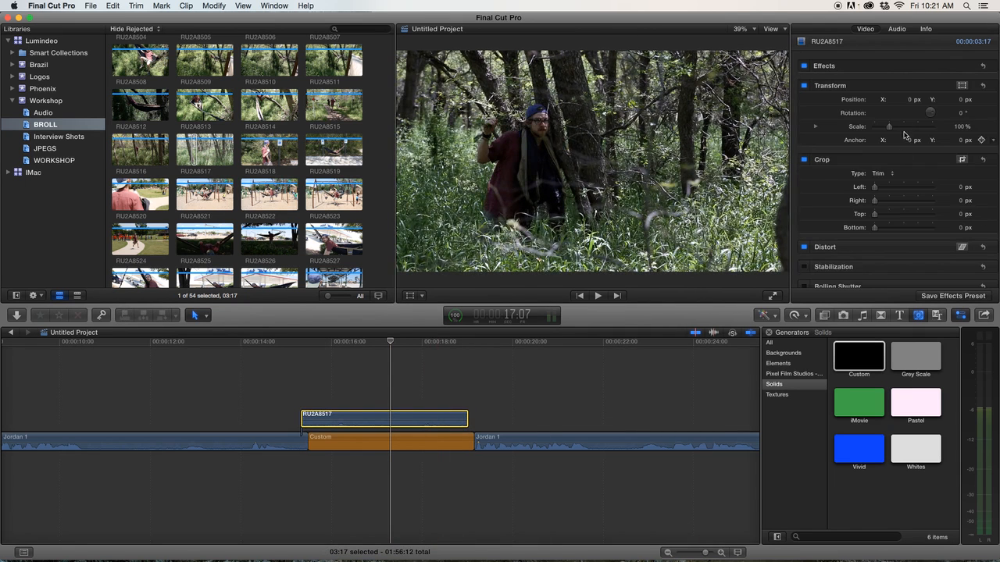
{"action": "left_click", "coordinate": [891, 31]}
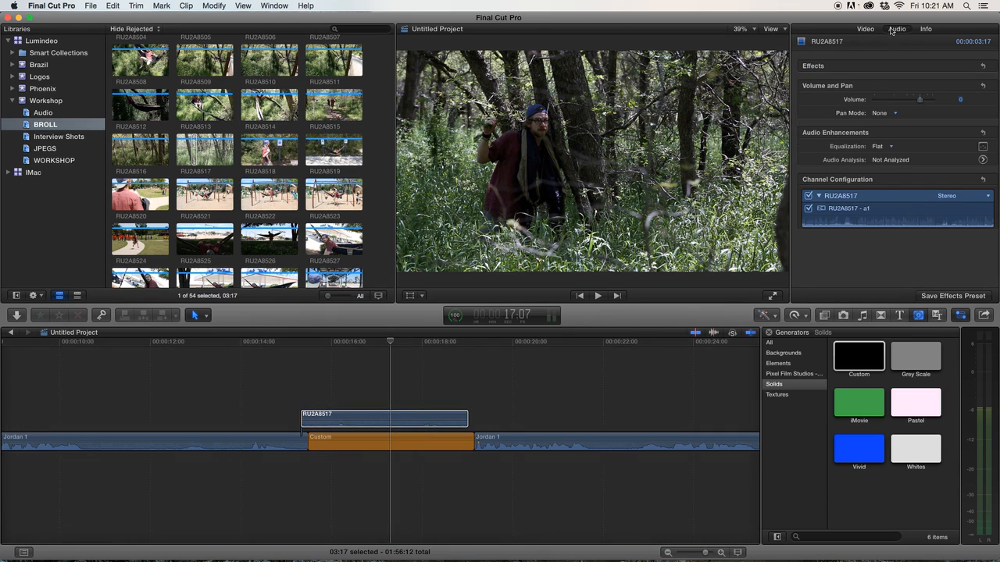
{"action": "left_click", "coordinate": [809, 196]}
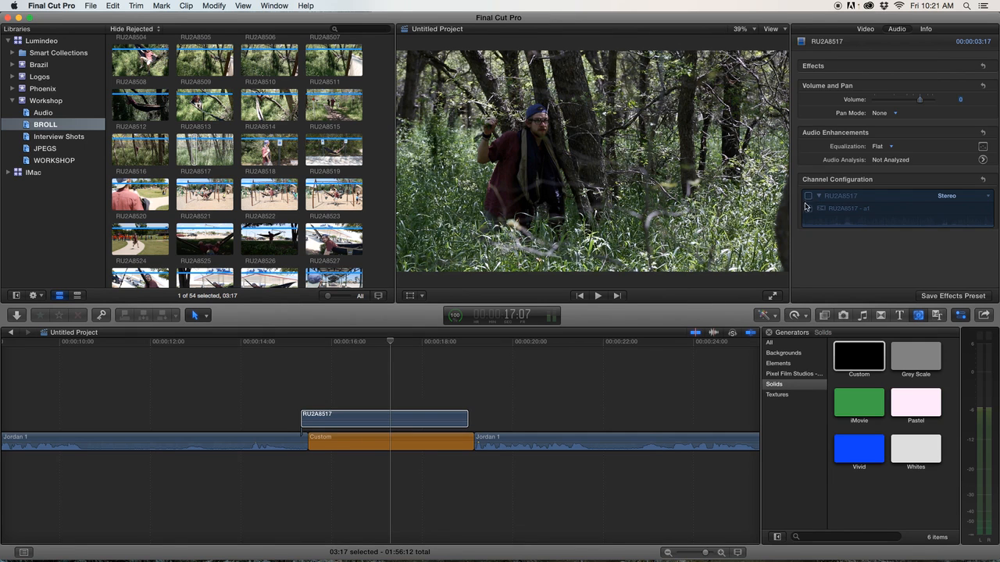
{"action": "left_click", "coordinate": [406, 417]}
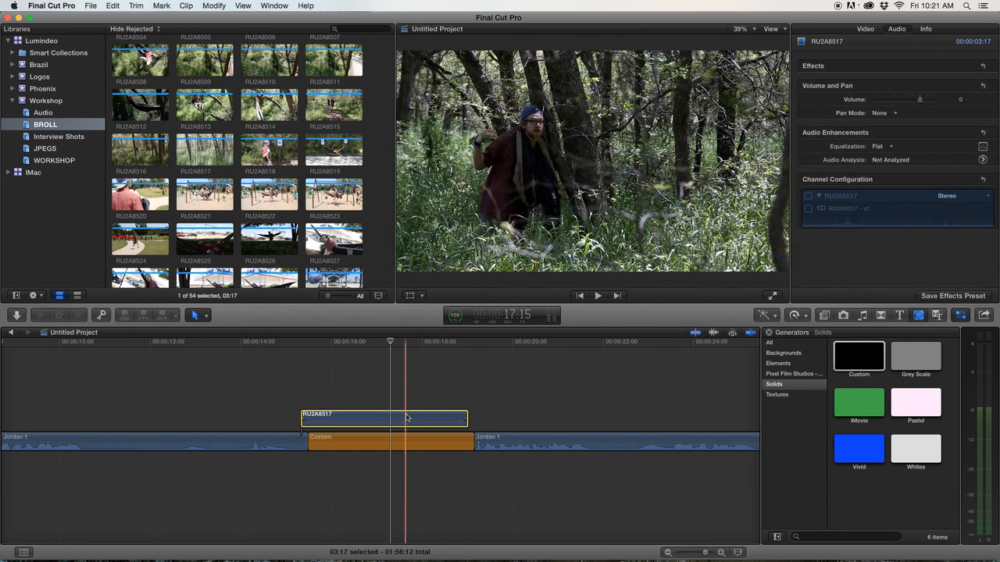
{"action": "left_click", "coordinate": [886, 220]}
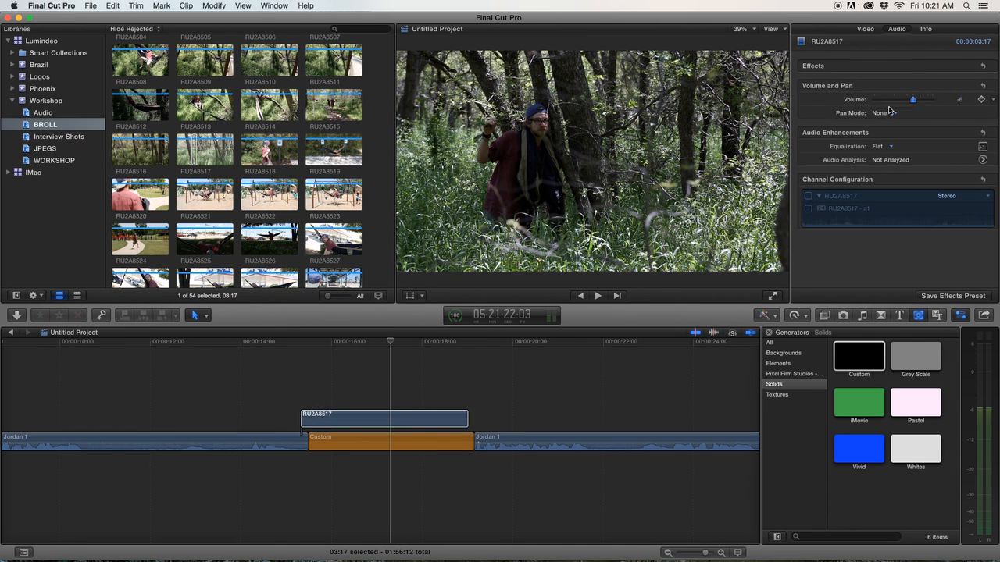
{"action": "left_click", "coordinate": [864, 30]}
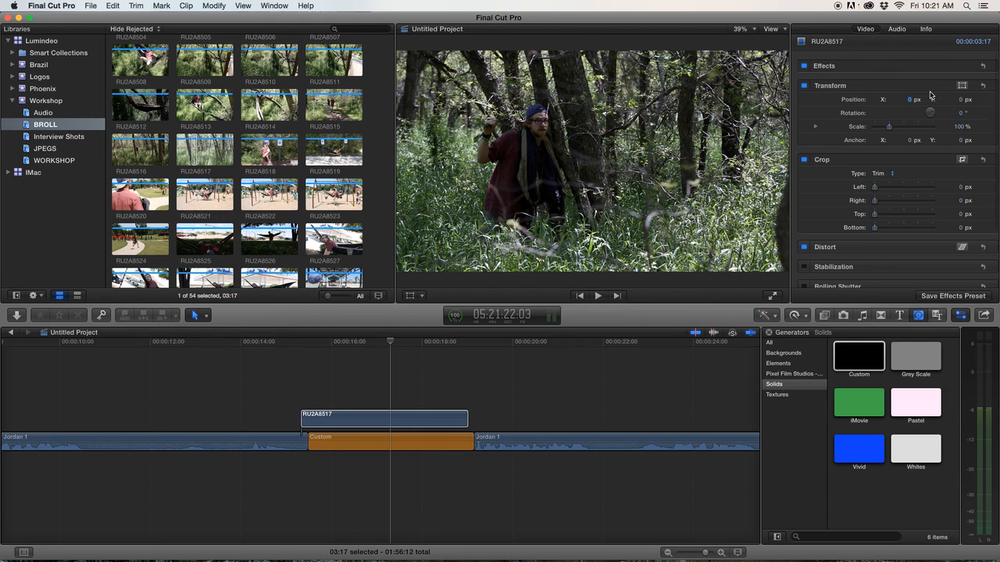
Reset clip RU2A8517's transform, setting its scale to 100%.
{"action": "left_click_drag", "start_coordinate": [876, 191], "coordinate": [841, 192]}
{"action": "mouse_move", "coordinate": [891, 129]}
{"action": "left_mouse_down"}
{"action": "mouse_move", "coordinate": [918, 129]}
{"action": "mouse_move", "coordinate": [873, 137]}
{"action": "mouse_move", "coordinate": [909, 139]}
{"action": "mouse_move", "coordinate": [890, 137]}
{"action": "mouse_move", "coordinate": [900, 139]}
{"action": "left_mouse_up"}
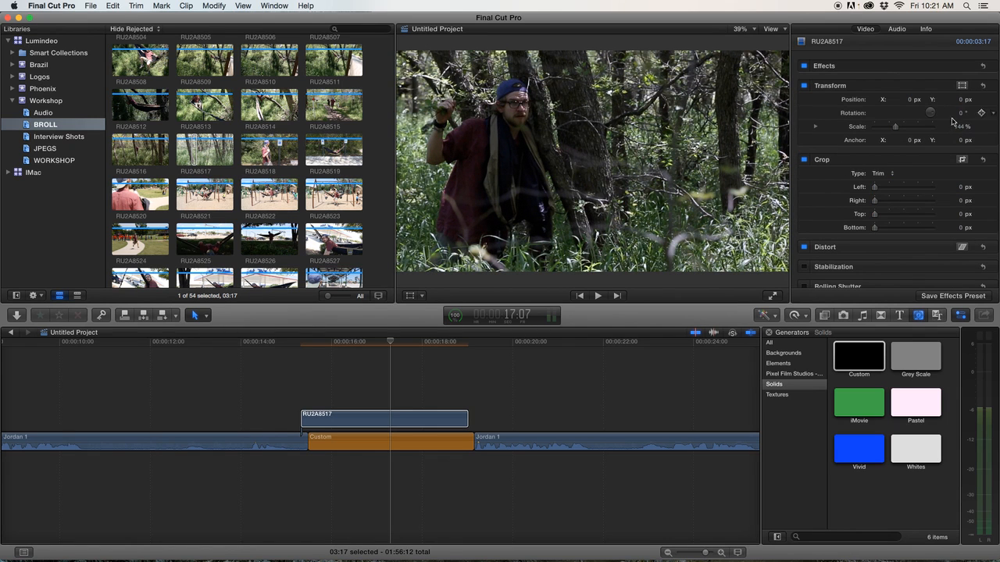
{"action": "type", "text": "100"}
{"action": "key", "text": "Return"}
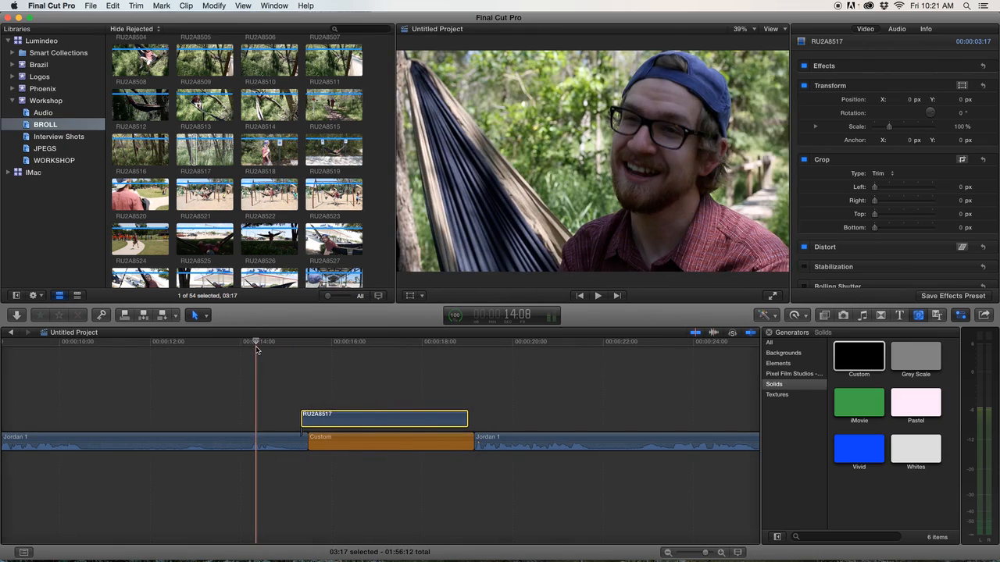
Play the timeline and trim the end of clip RU2A8517 back to about 00:00:17.
{"action": "key", "text": "space"}
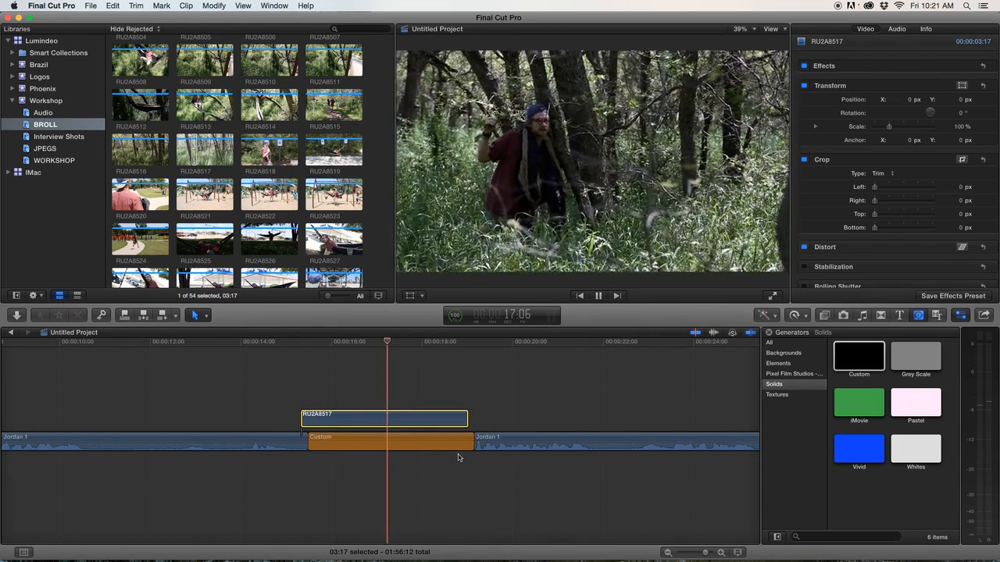
{"action": "key", "text": "space"}
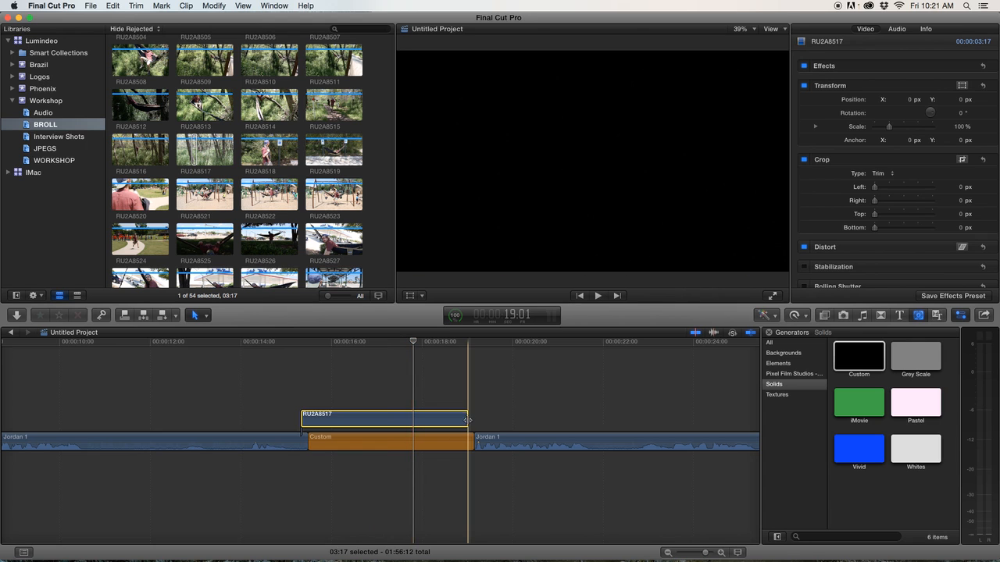
{"action": "left_click_drag", "start_coordinate": [467, 416], "coordinate": [386, 421]}
Reveal RU2A8517 in the browser, preview another section, and connect it at the playhead near 00:00:17.
{"action": "key", "text": "shift+f"}
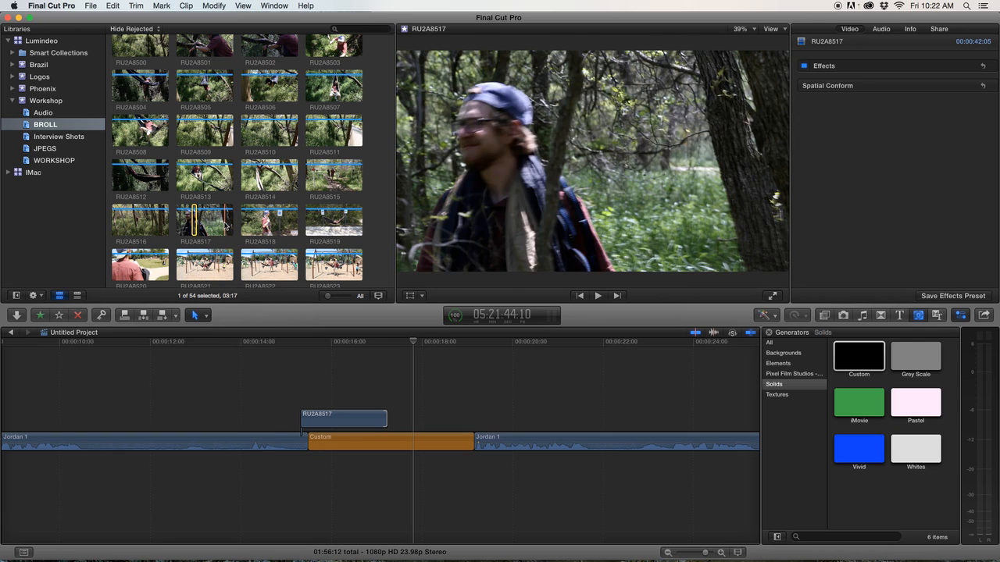
{"action": "key", "text": "space"}
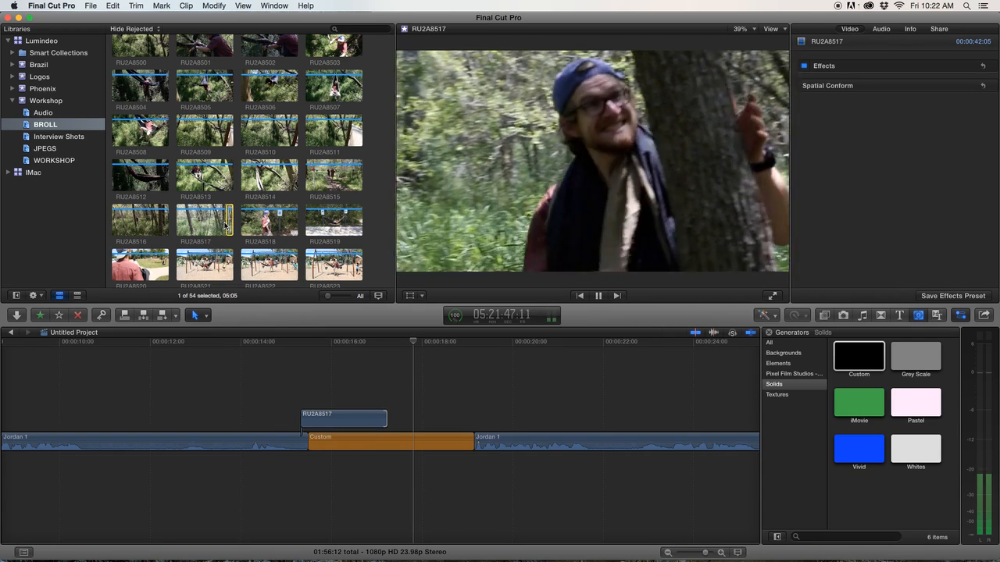
{"action": "key", "text": "space"}
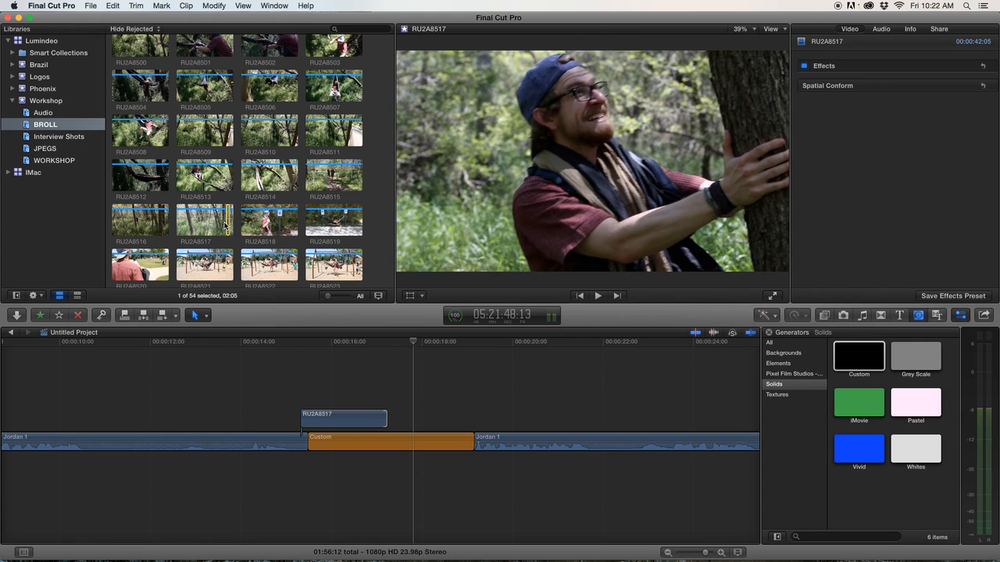
{"action": "key", "text": "q"}
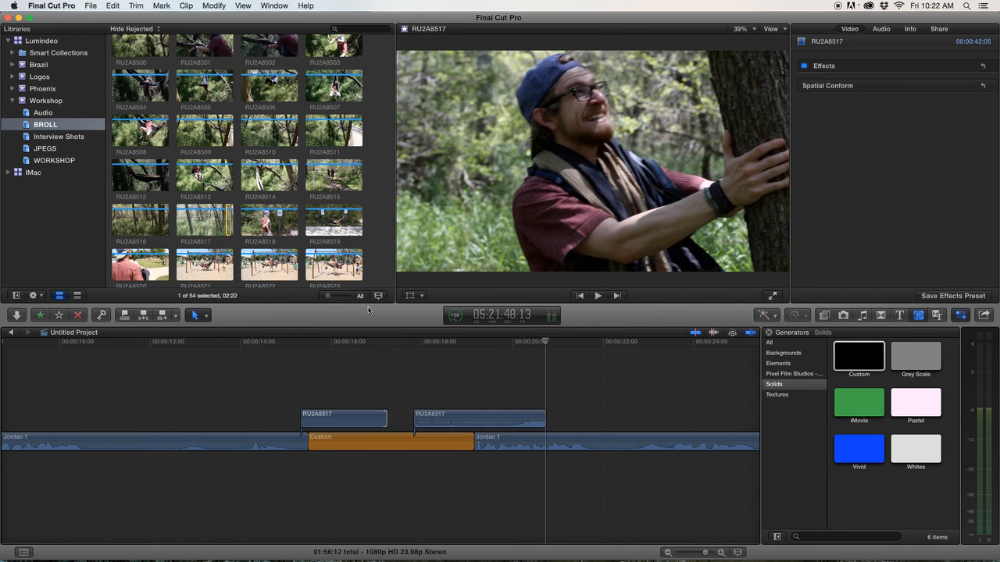
Move the second RU2A8517 clip left so it starts right after the first one.
{"action": "left_click", "coordinate": [481, 422]}
{"action": "left_click_drag", "start_coordinate": [484, 420], "coordinate": [460, 419]}
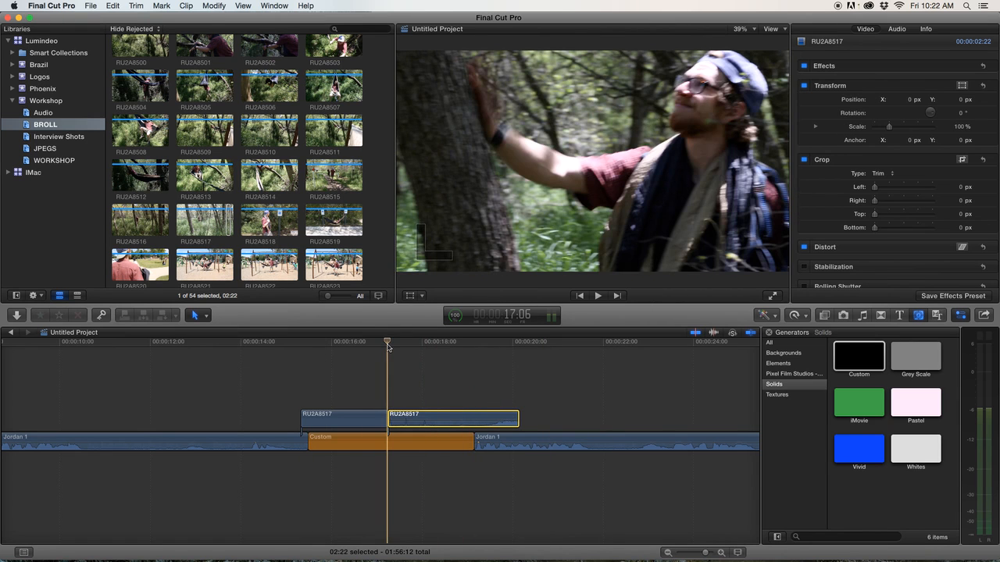
{"action": "left_click", "coordinate": [435, 380]}
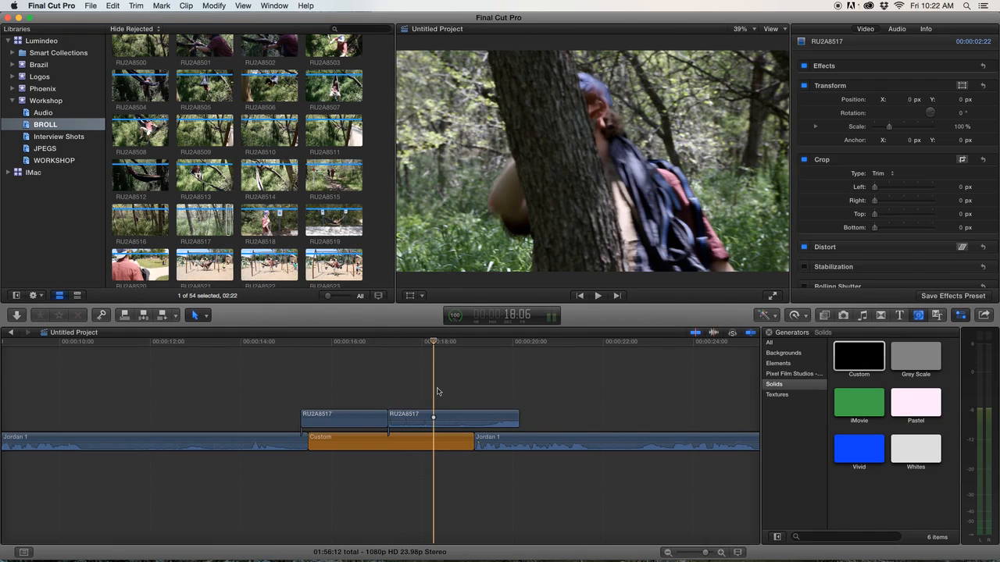
Silence the second RU2A8517 clip by disabling its audio channels in the inspector.
{"action": "left_click", "coordinate": [436, 418]}
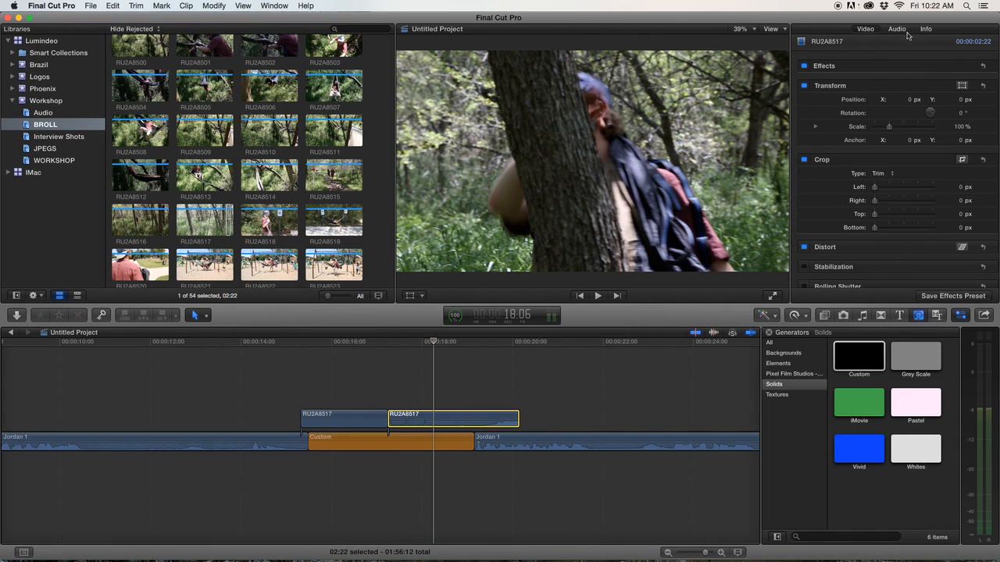
{"action": "left_click", "coordinate": [906, 33]}
{"action": "left_click", "coordinate": [808, 196]}
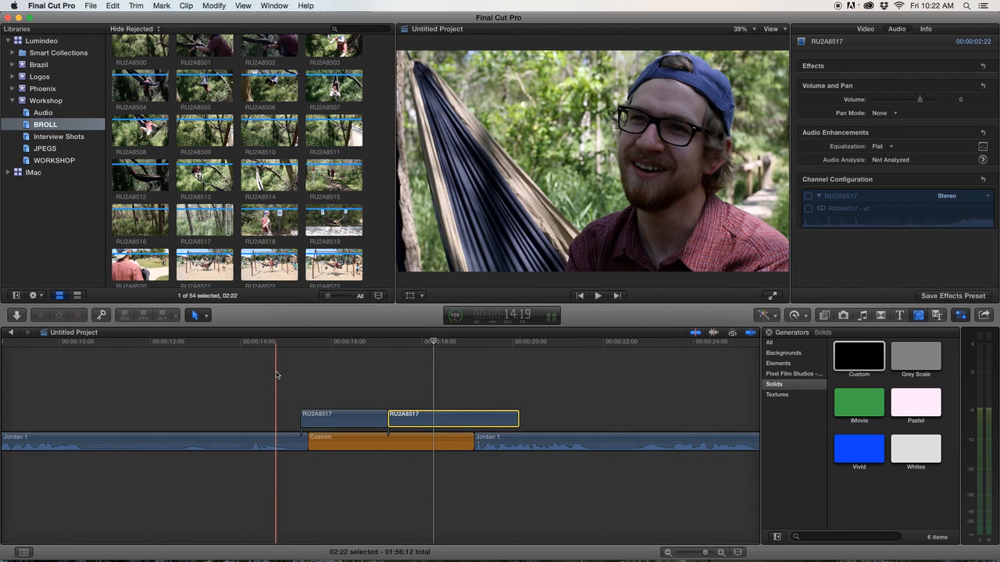
Split the second RU2A8517 clip near 00:00:18 and trim the start of the following piece.
{"action": "key", "text": "space"}
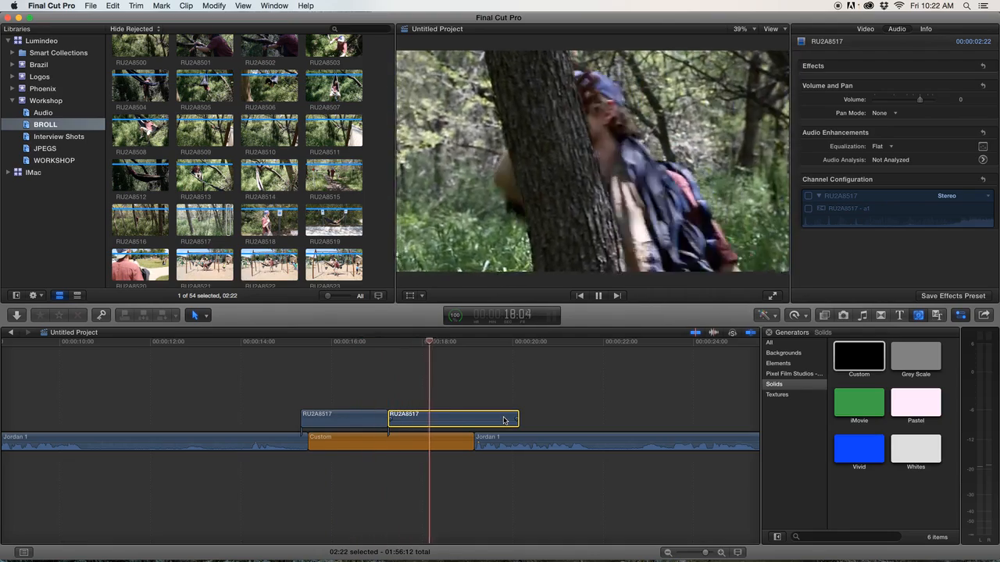
{"action": "key", "text": "space"}
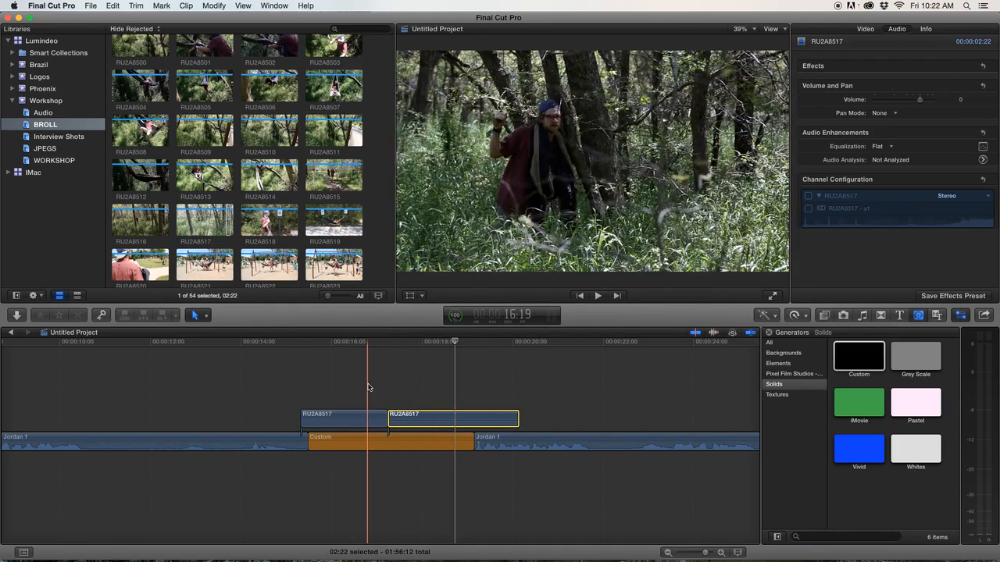
{"action": "left_click", "coordinate": [422, 395]}
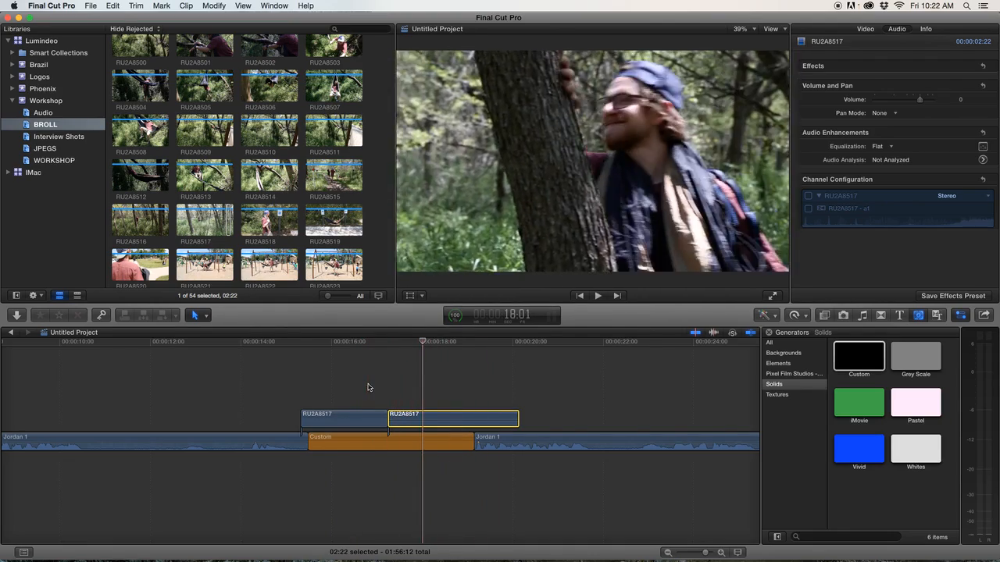
{"action": "key", "text": "super+b"}
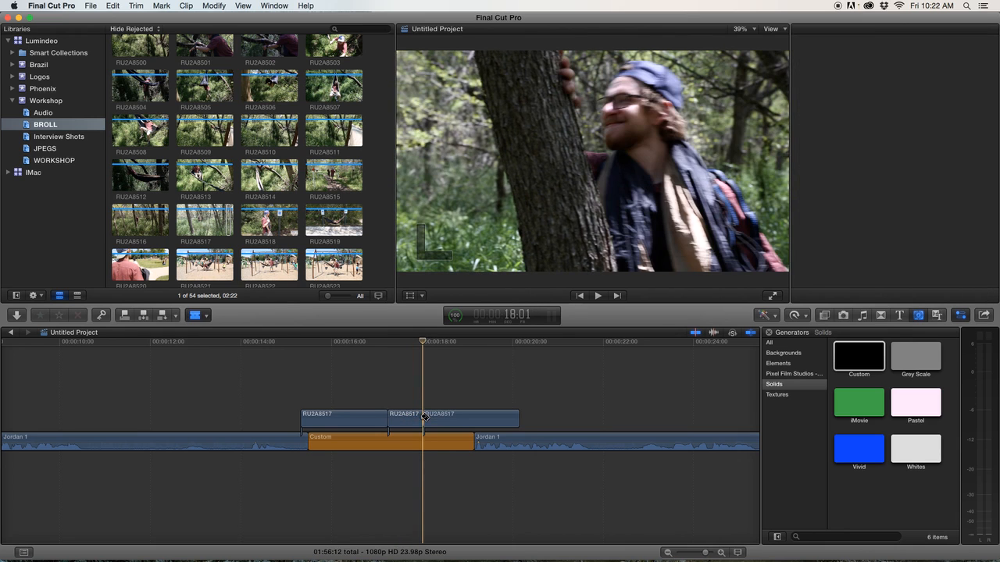
{"action": "left_click_drag", "start_coordinate": [425, 417], "coordinate": [450, 416]}
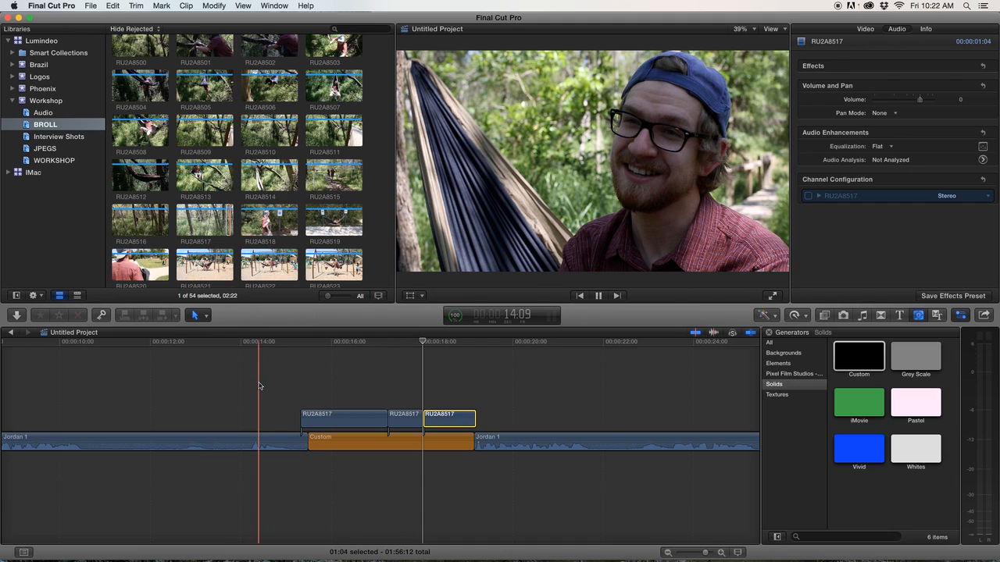
Preview clip RU2A8508 in the BROLL event, mark its out point, and connect it at about 00:00:19.
{"action": "key", "text": "space"}
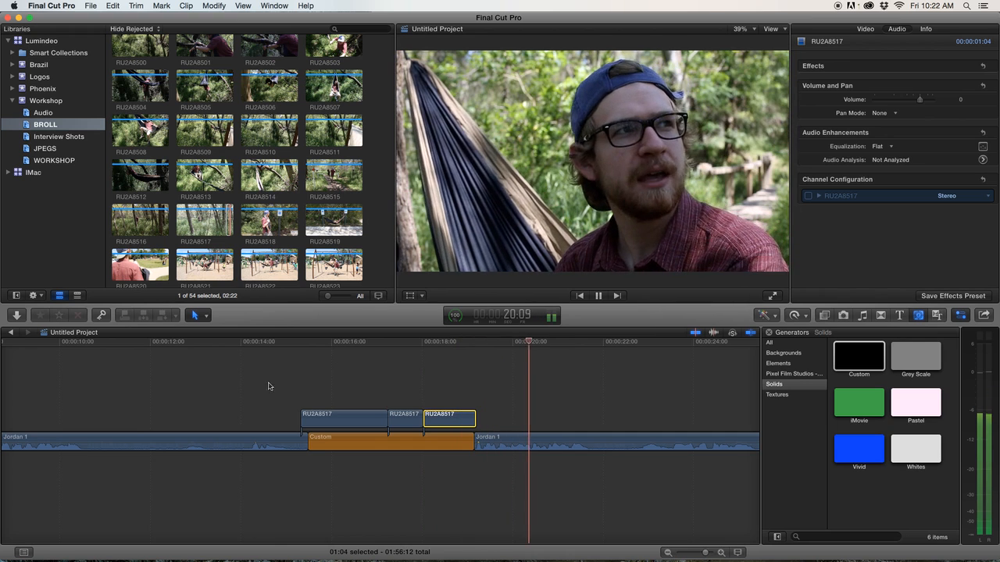
{"action": "key", "text": "space"}
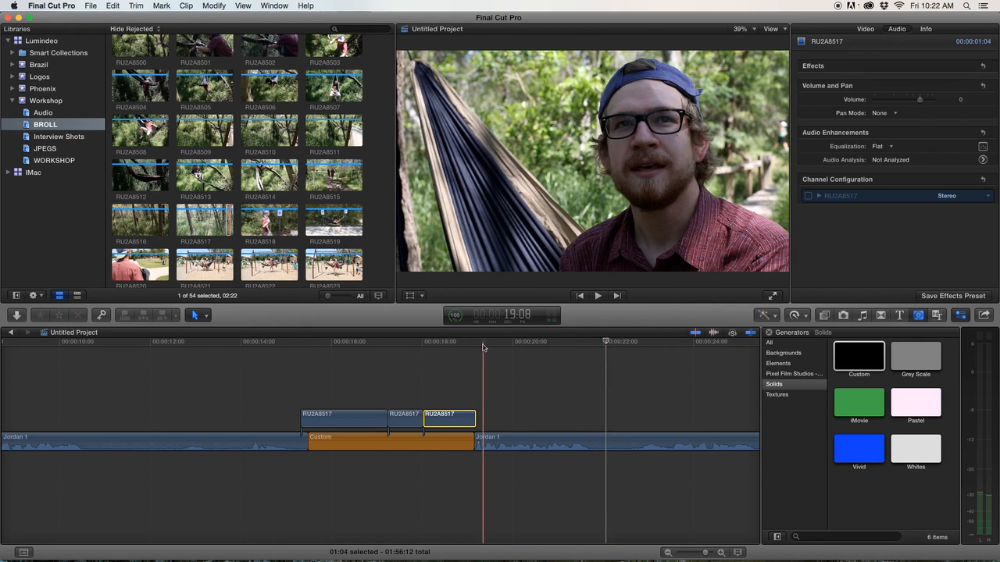
{"action": "scroll", "coordinate": [275, 250], "scroll_direction": "up", "scroll_amount": 5}
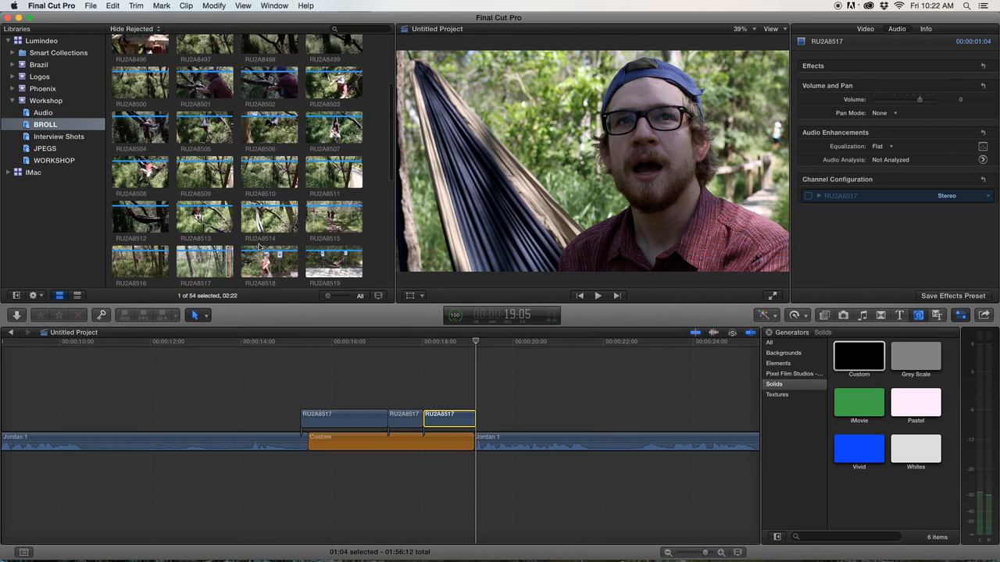
{"action": "scroll", "coordinate": [259, 248], "scroll_direction": "up", "scroll_amount": 3}
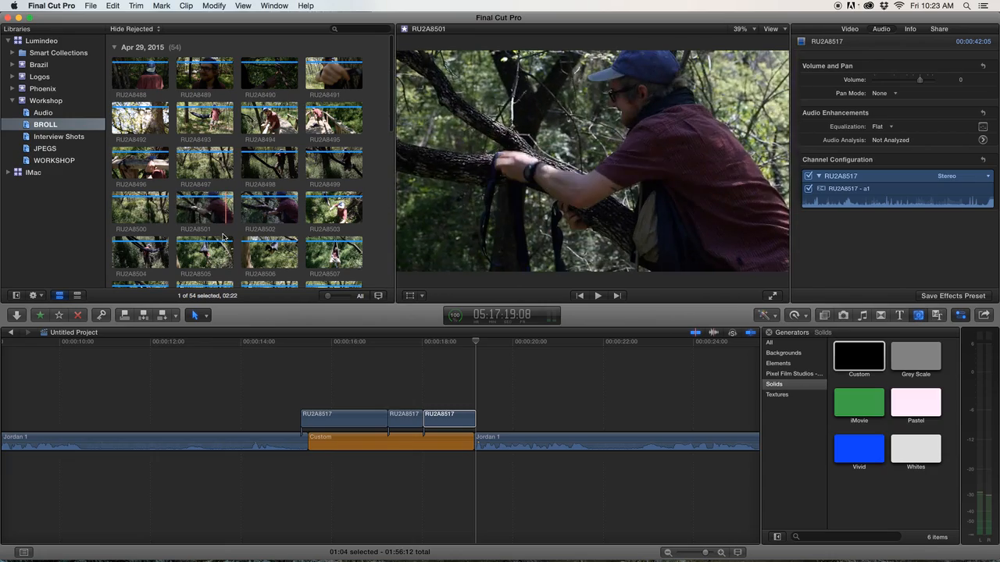
{"action": "scroll", "coordinate": [145, 237], "scroll_direction": "down", "scroll_amount": 2}
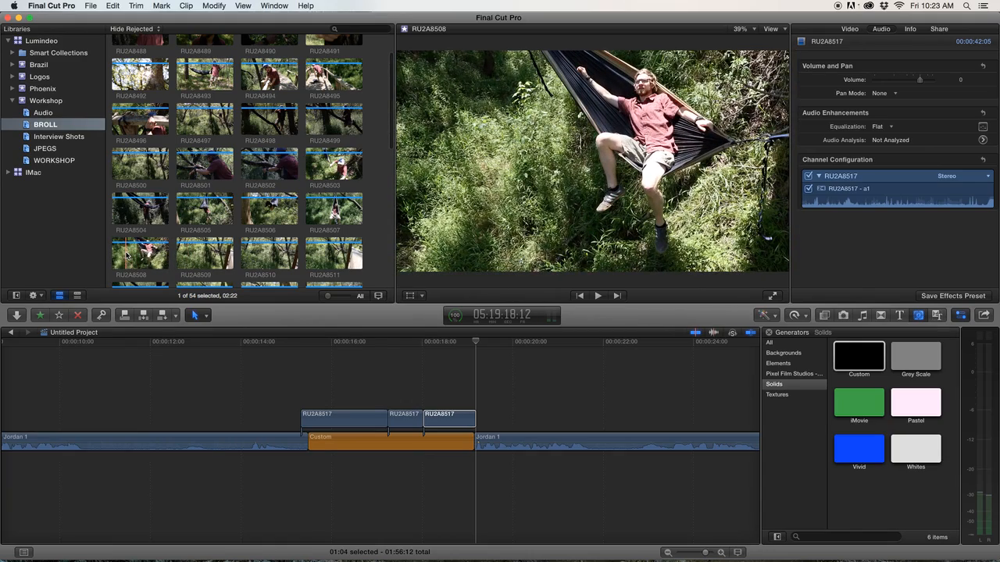
{"action": "left_click", "coordinate": [127, 254]}
{"action": "key", "text": "space"}
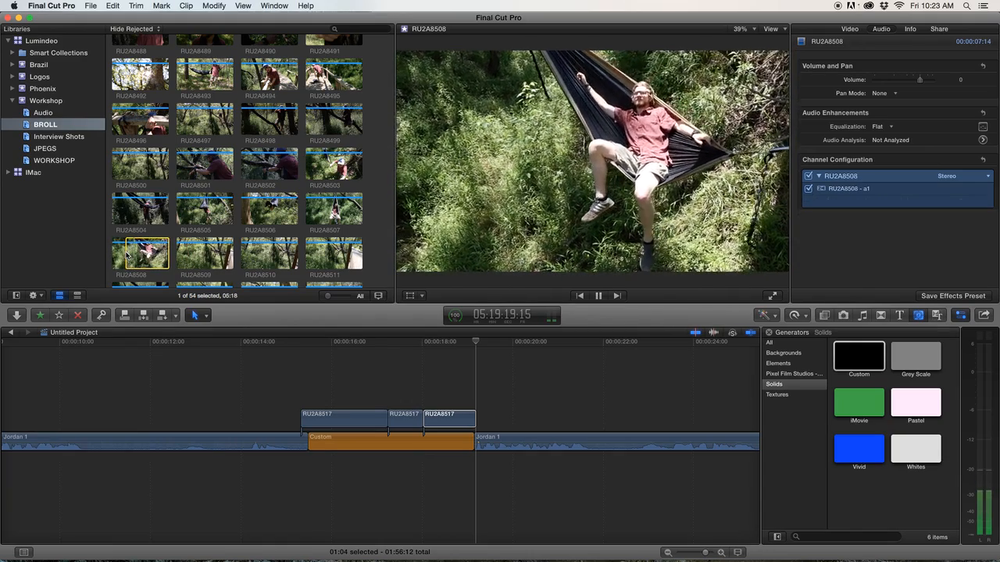
{"action": "key", "text": "o"}
{"action": "key", "text": "q"}
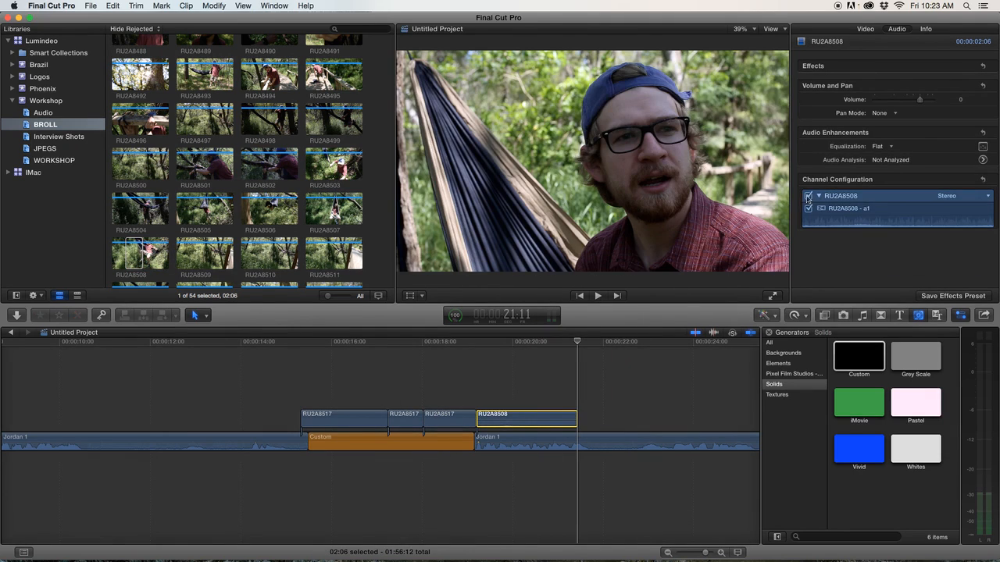
Disable clip RU2A8508's audio channels and play back the edit around the B-roll.
{"action": "left_click", "coordinate": [808, 196]}
{"action": "key", "text": "space"}
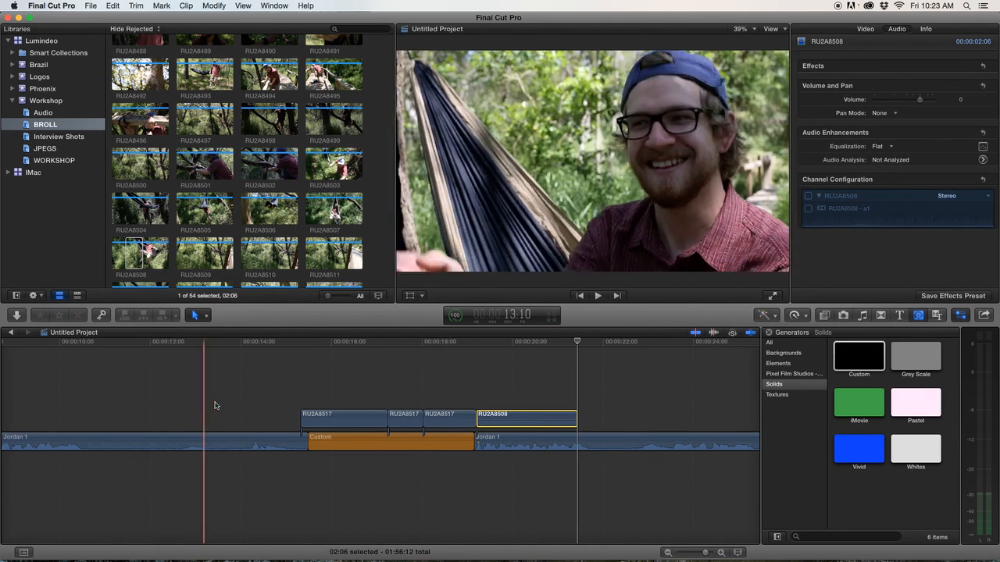
{"action": "scroll", "coordinate": [353, 452], "scroll_direction": "right", "scroll_amount": 1}
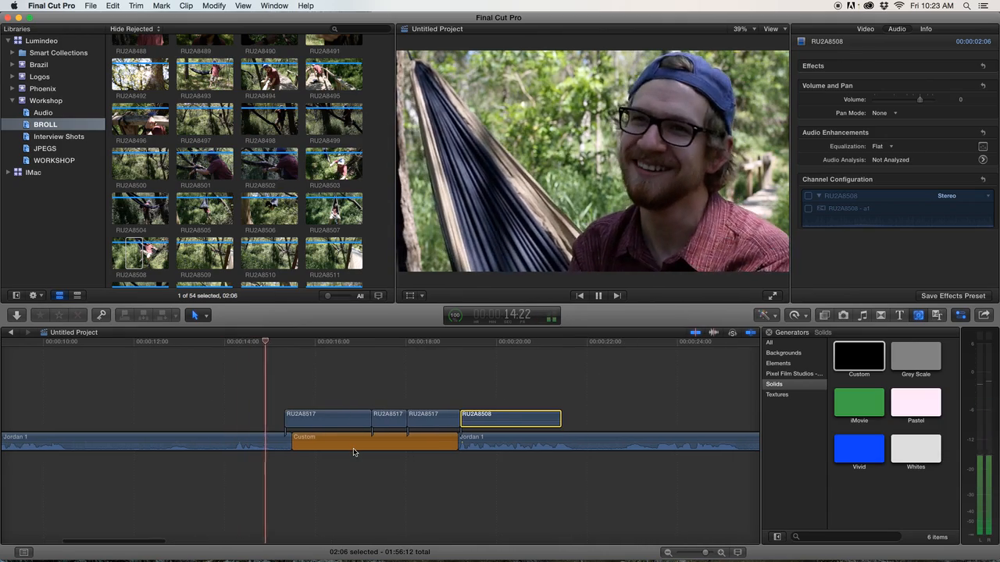
{"action": "scroll", "coordinate": [353, 452], "scroll_direction": "right", "scroll_amount": 2}
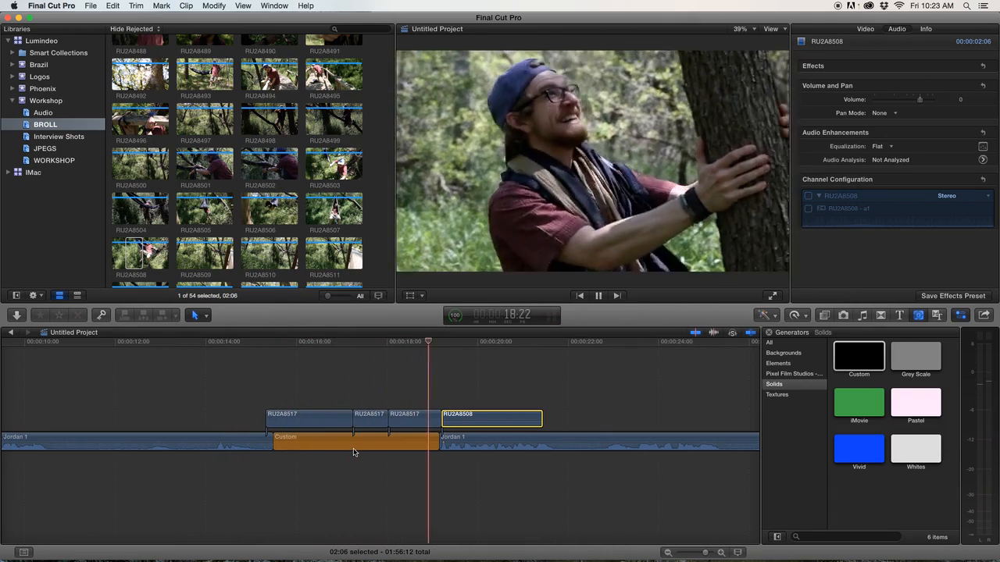
{"action": "scroll", "coordinate": [425, 468], "scroll_direction": "right", "scroll_amount": 3}
{"action": "scroll", "coordinate": [426, 468], "scroll_direction": "right", "scroll_amount": 3}
{"action": "key", "text": "space"}
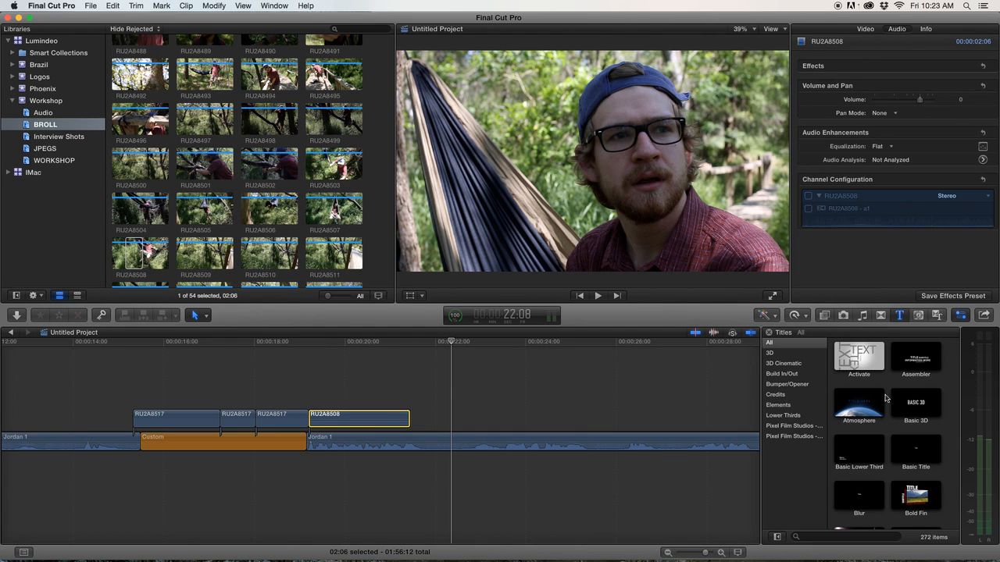
Connect a Custom title at about 00:00:22 and shorten it to about 3 seconds.
{"action": "scroll", "coordinate": [883, 389], "scroll_direction": "down", "scroll_amount": 5}
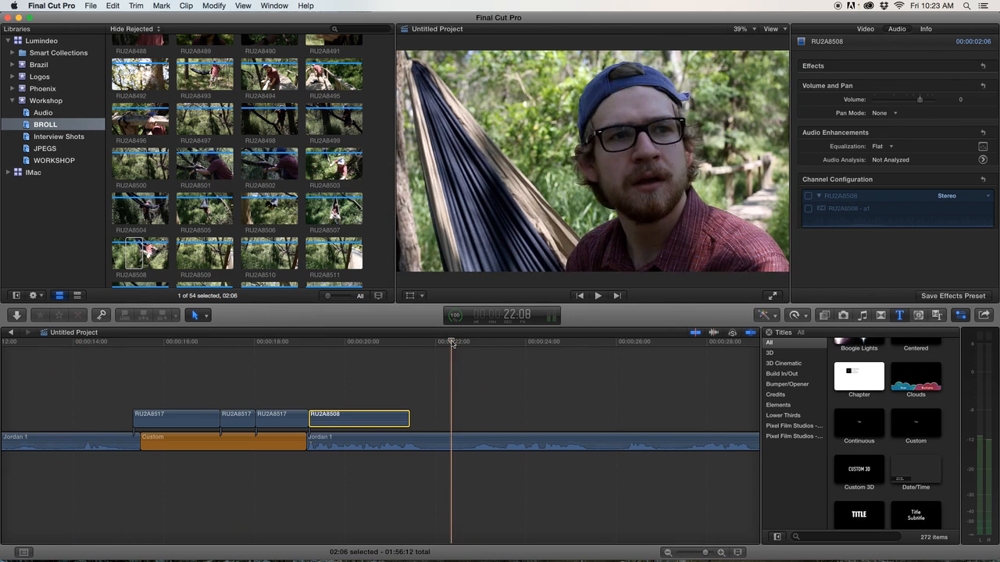
{"action": "scroll", "coordinate": [912, 440], "scroll_direction": "down", "scroll_amount": 1}
{"action": "left_click", "coordinate": [916, 432]}
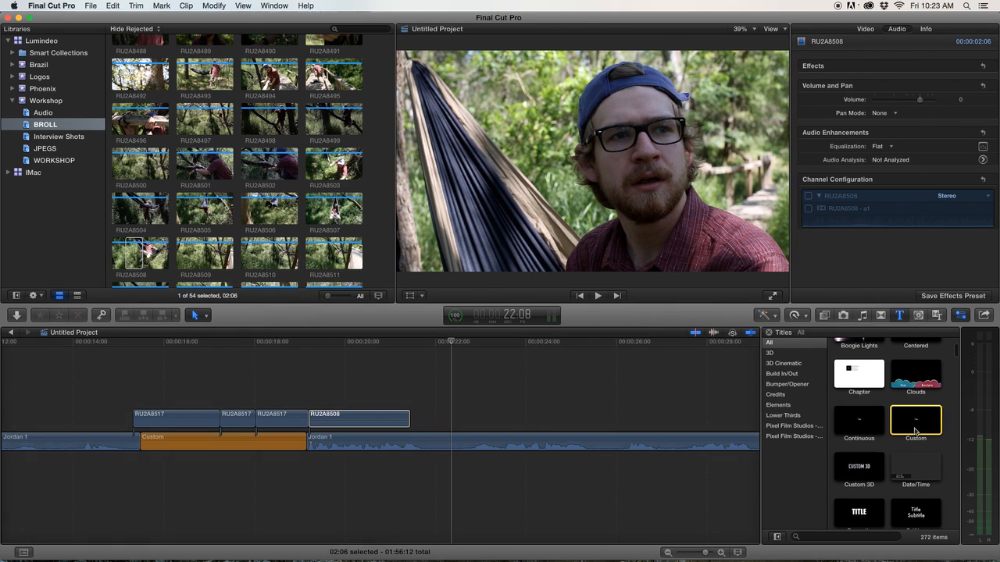
{"action": "key", "text": "q"}
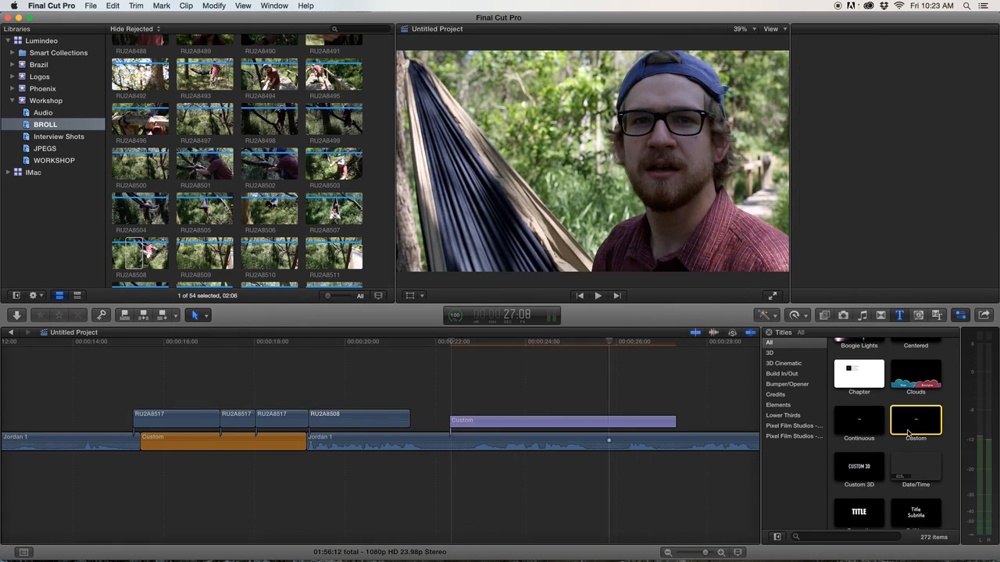
{"action": "left_click", "coordinate": [533, 386]}
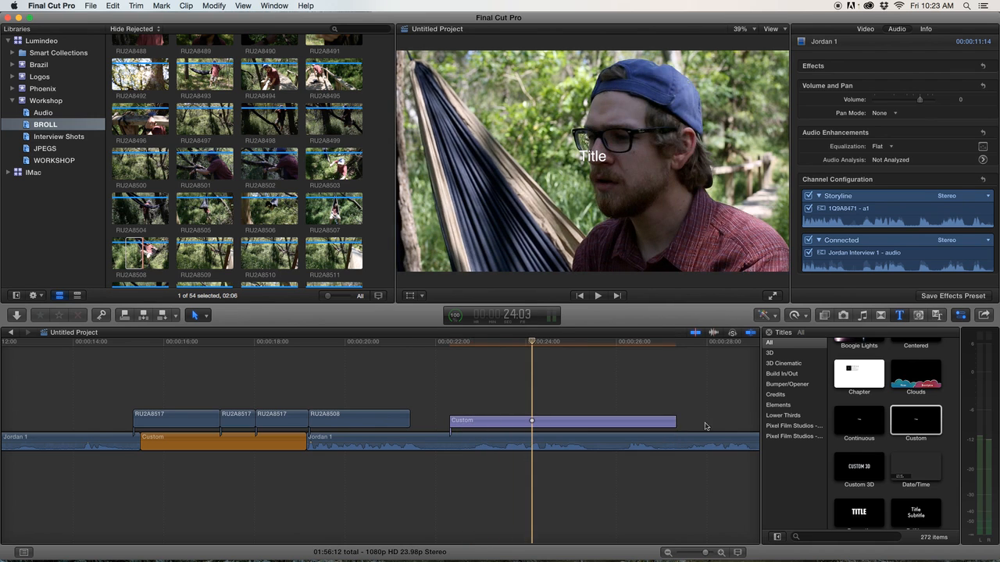
{"action": "left_click_drag", "start_coordinate": [677, 423], "coordinate": [590, 420]}
Open the Custom title's text settings in the inspector and show the title/action safe zones in the viewer.
{"action": "left_click", "coordinate": [513, 419]}
{"action": "double_click", "coordinate": [513, 420]}
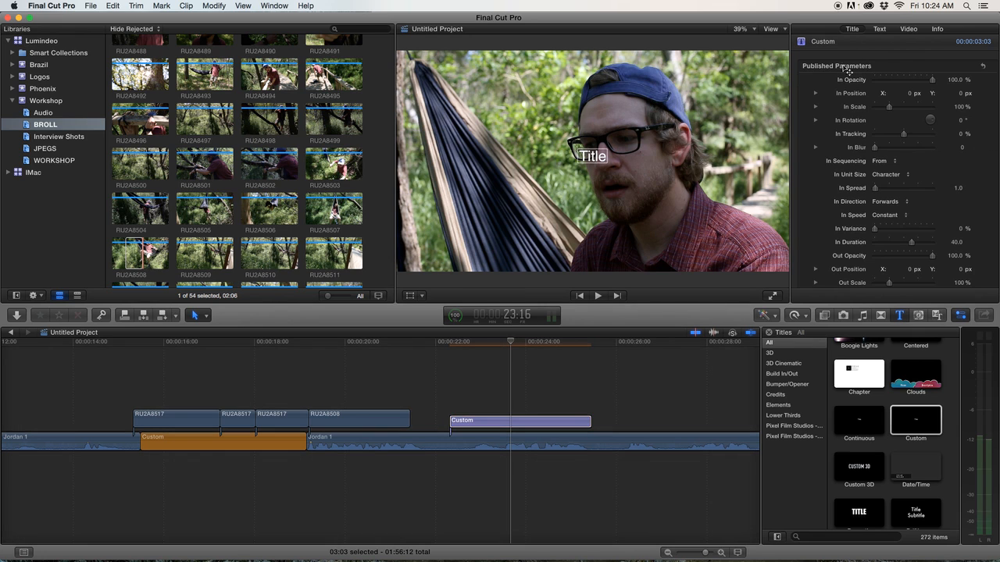
{"action": "left_click", "coordinate": [821, 80]}
{"action": "double_click", "coordinate": [819, 80]}
{"action": "left_click", "coordinate": [783, 29]}
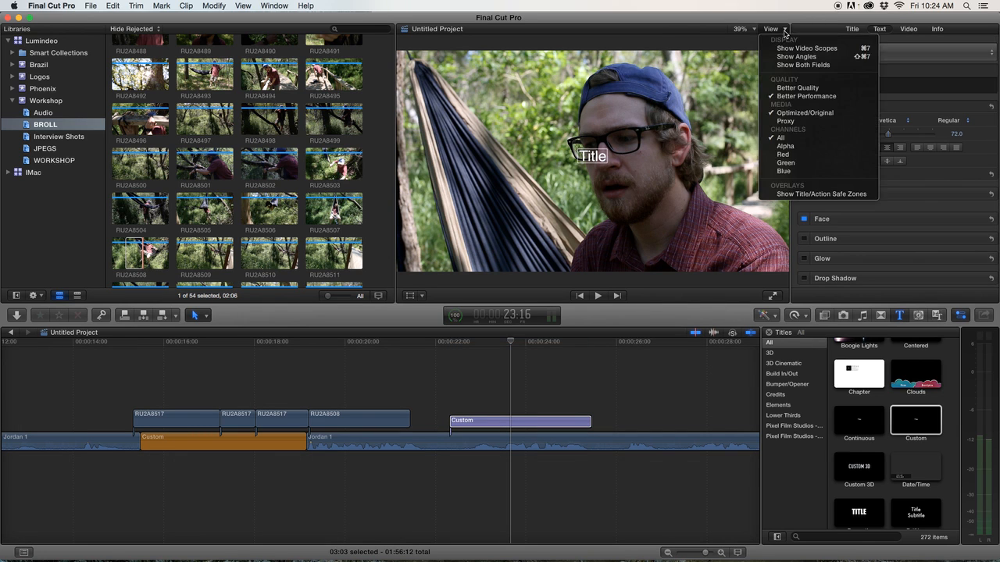
{"action": "left_click", "coordinate": [795, 194]}
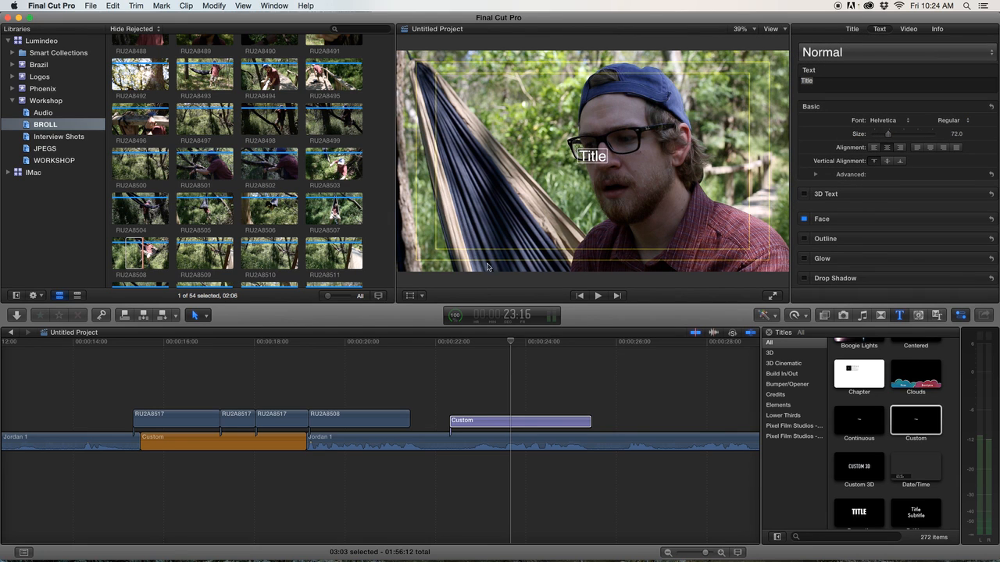
Move the Custom title toward the lower left of the frame and replace its text with the interviewee's name.
{"action": "left_click_drag", "start_coordinate": [592, 163], "coordinate": [439, 244]}
{"action": "left_click", "coordinate": [833, 83]}
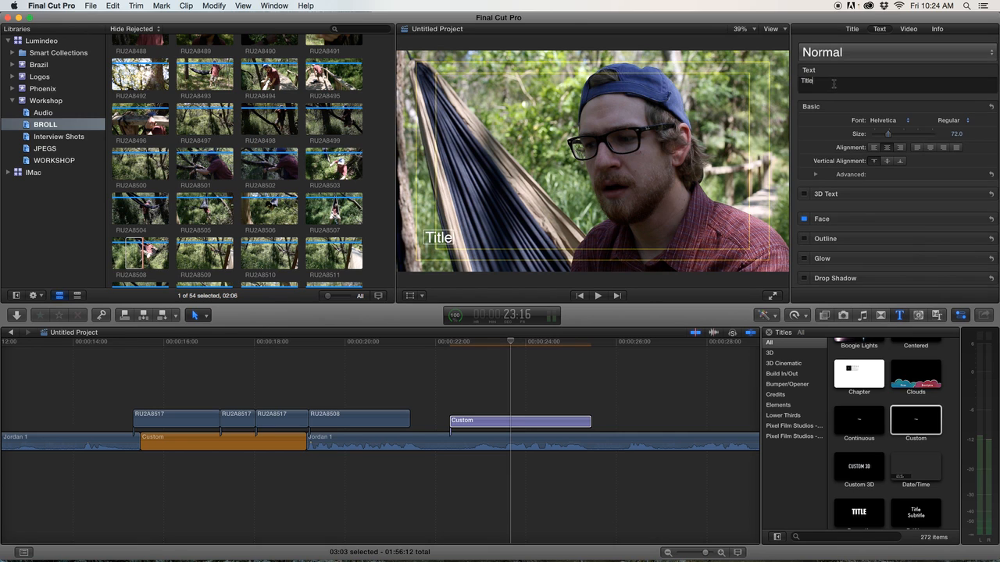
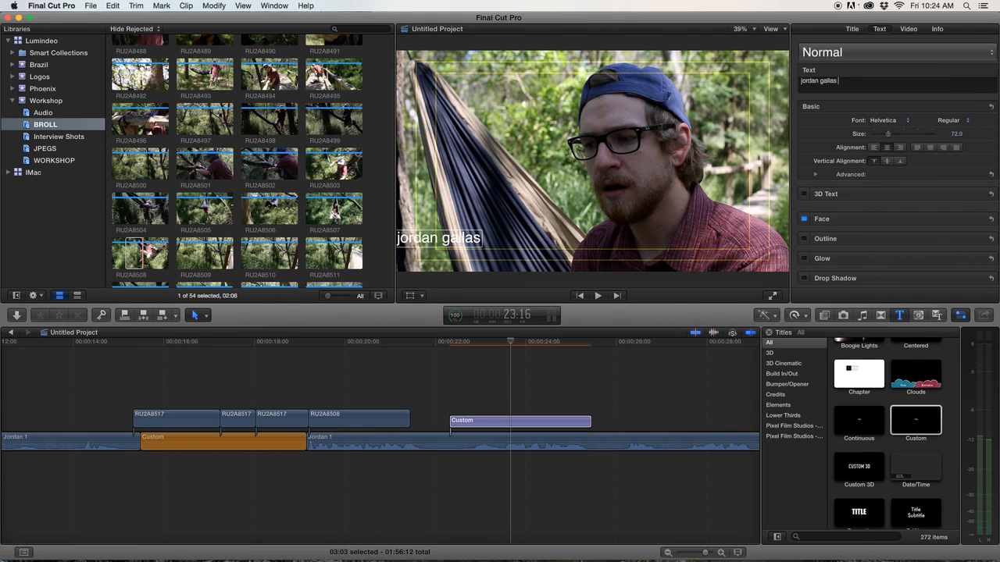
Turn on All Caps, set the font size to 96, and shift the name title slightly right in the frame.
{"action": "left_click", "coordinate": [816, 175]}
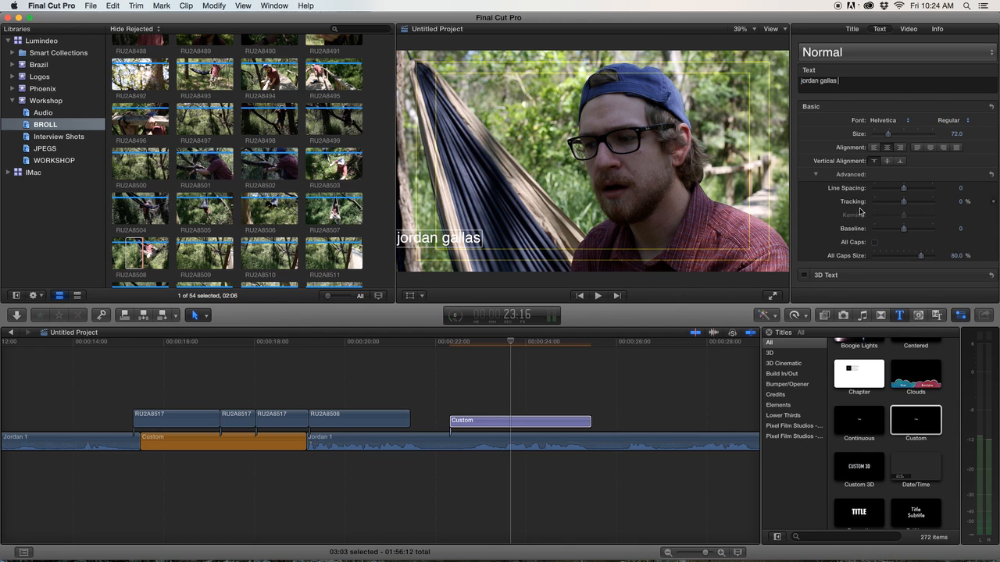
{"action": "left_click", "coordinate": [875, 242]}
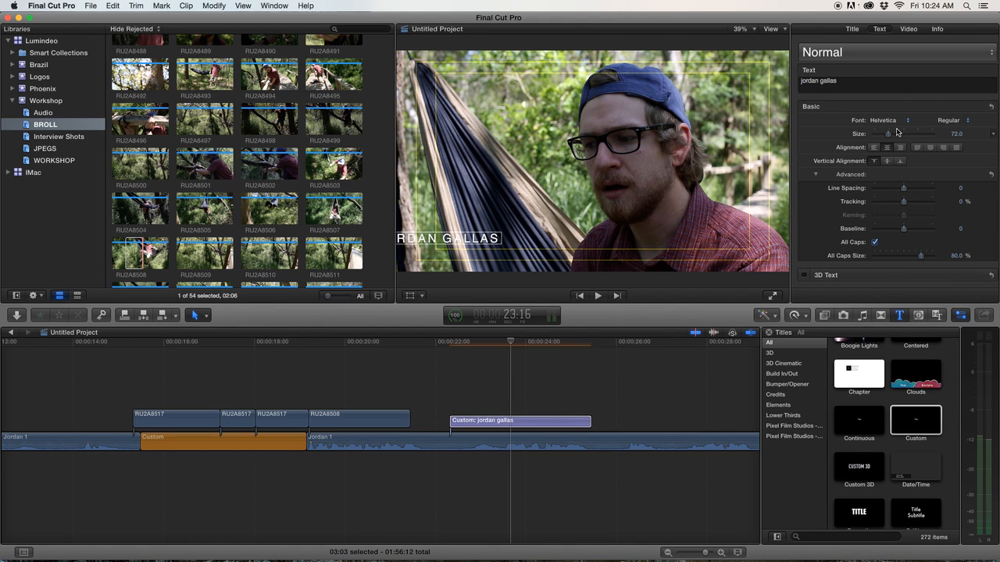
{"action": "left_click_drag", "start_coordinate": [886, 136], "coordinate": [892, 135]}
{"action": "left_click_drag", "start_coordinate": [445, 243], "coordinate": [506, 244]}
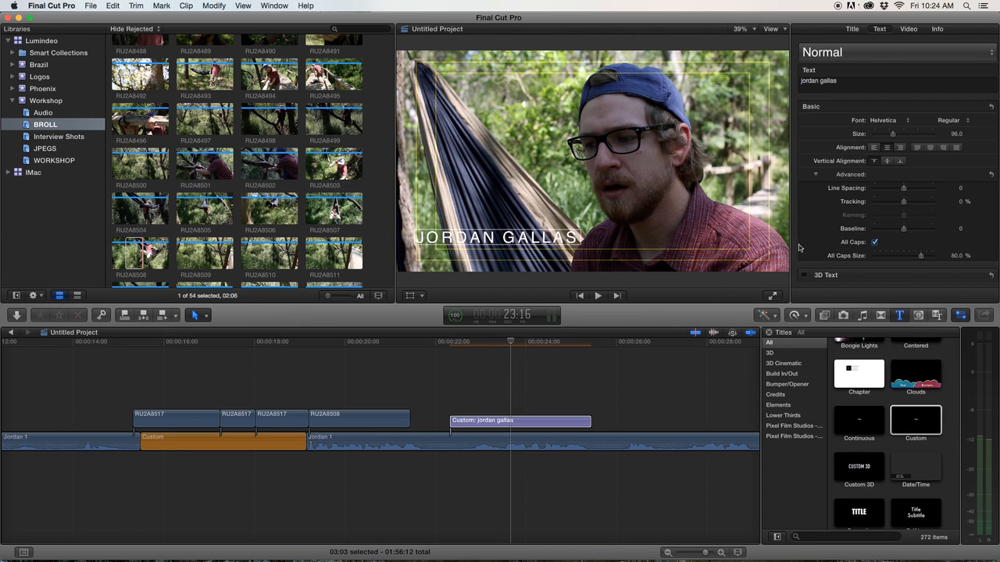
Enable a drop shadow on the name title.
{"action": "scroll", "coordinate": [834, 242], "scroll_direction": "down", "scroll_amount": 5}
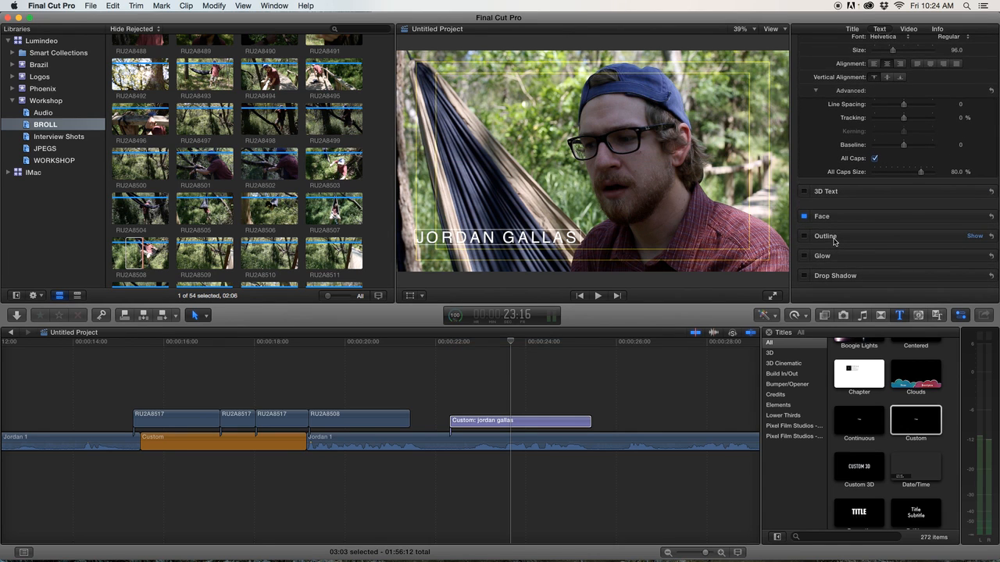
{"action": "left_click", "coordinate": [804, 276]}
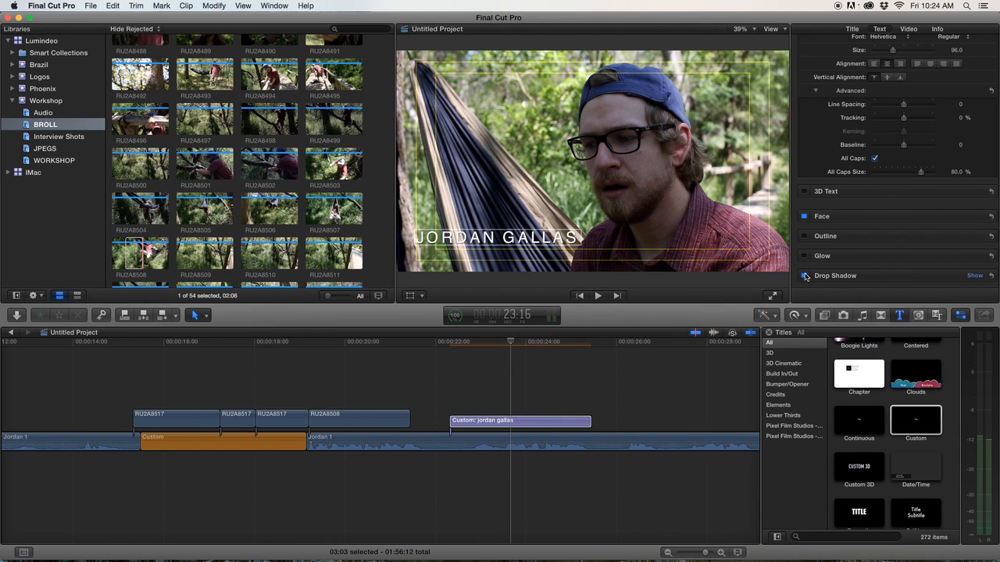
{"action": "left_click", "coordinate": [804, 275]}
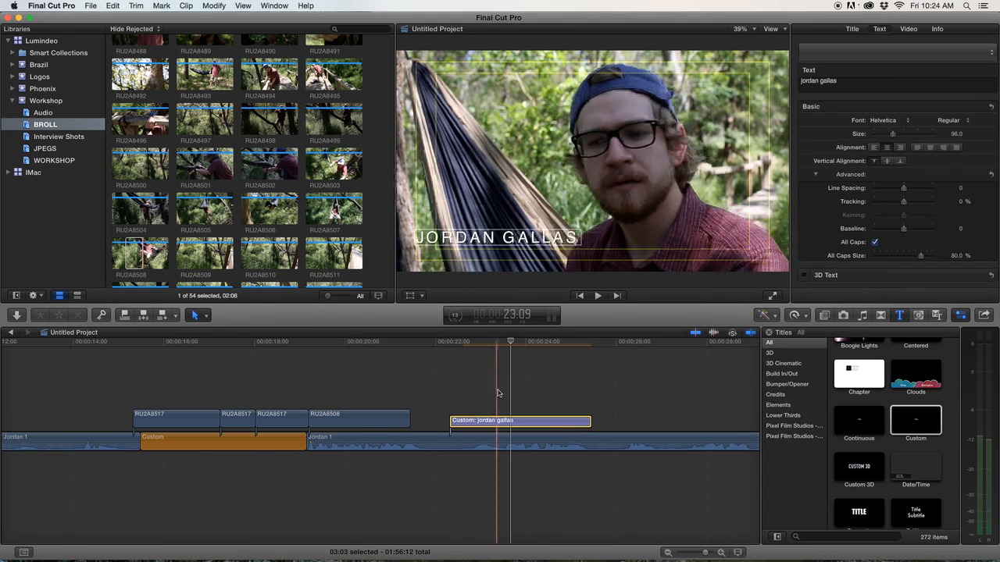
Duplicate the name title clip onto a new connected lane above it.
{"action": "left_click", "coordinate": [503, 391]}
{"action": "left_click", "coordinate": [511, 421]}
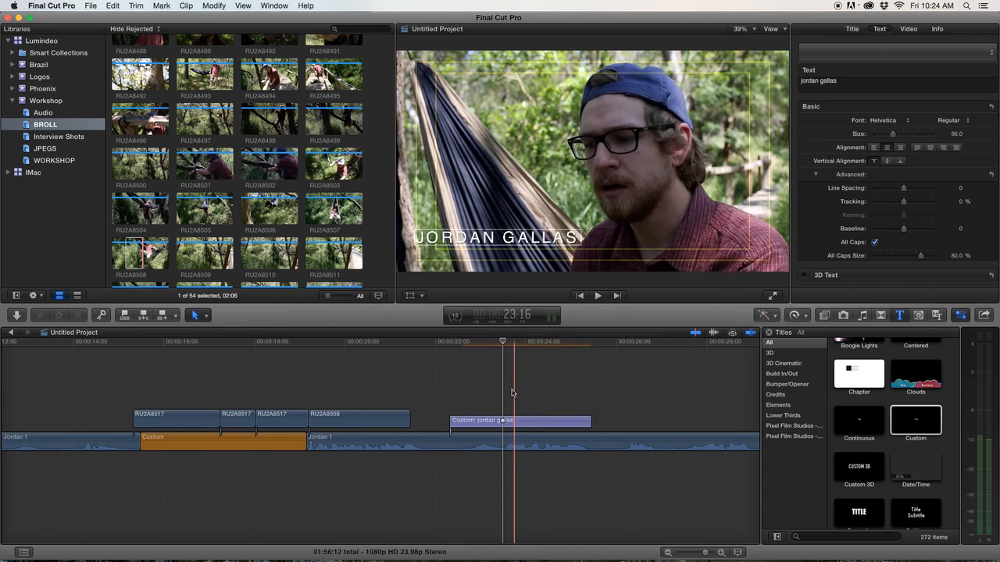
{"action": "left_click", "coordinate": [508, 422]}
{"action": "mouse_move", "coordinate": [508, 422]}
{"action": "left_mouse_down"}
{"action": "mouse_move", "coordinate": [556, 403]}
{"action": "mouse_move", "coordinate": [487, 403]}
{"action": "mouse_move", "coordinate": [497, 410]}
{"action": "left_mouse_up"}
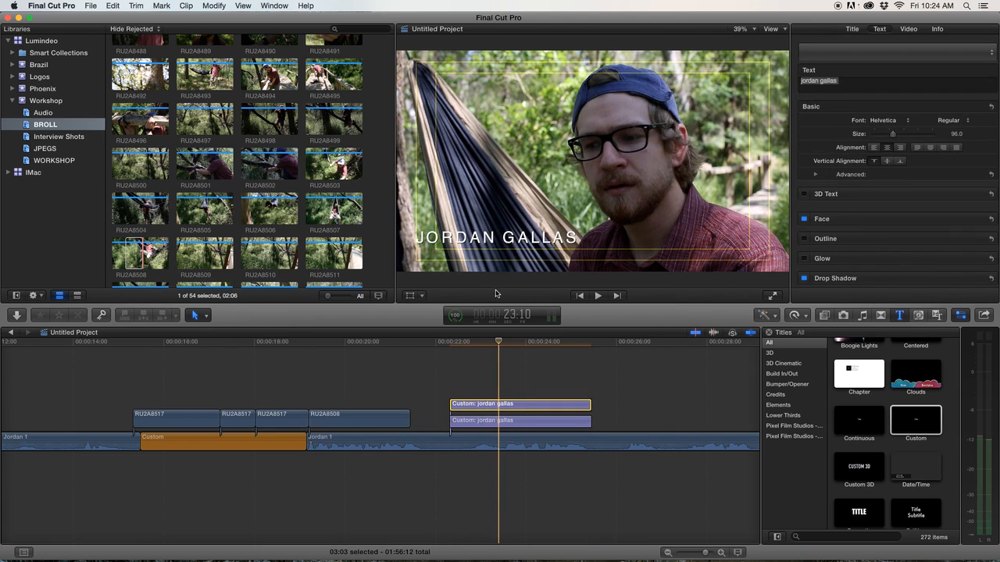
Move the duplicated title below the name in the frame and change its text to "hammocker".
{"action": "left_click", "coordinate": [490, 254]}
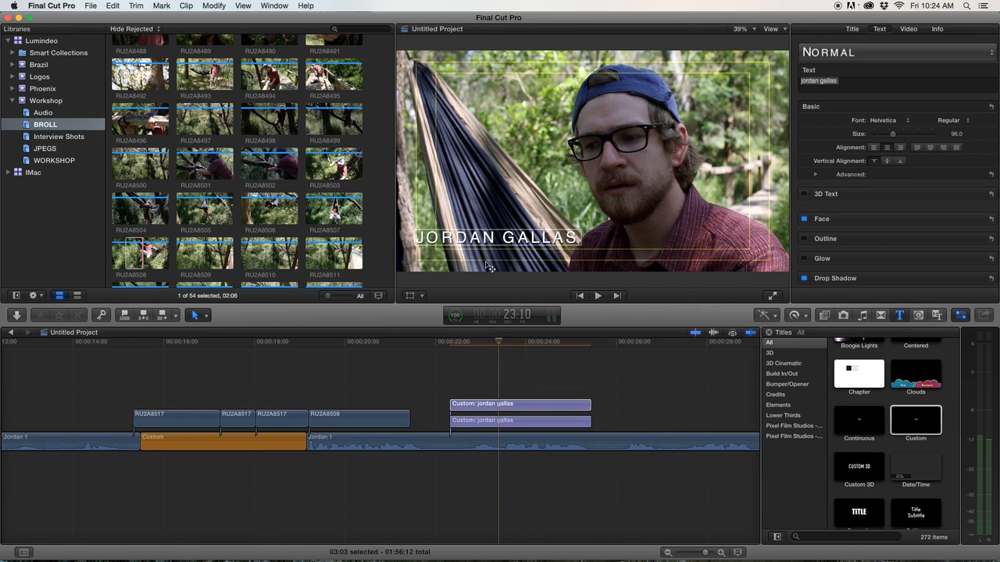
{"action": "mouse_move", "coordinate": [489, 247]}
{"action": "left_mouse_down"}
{"action": "mouse_move", "coordinate": [485, 231]}
{"action": "mouse_move", "coordinate": [489, 263]}
{"action": "left_mouse_up"}
{"action": "left_click", "coordinate": [850, 78]}
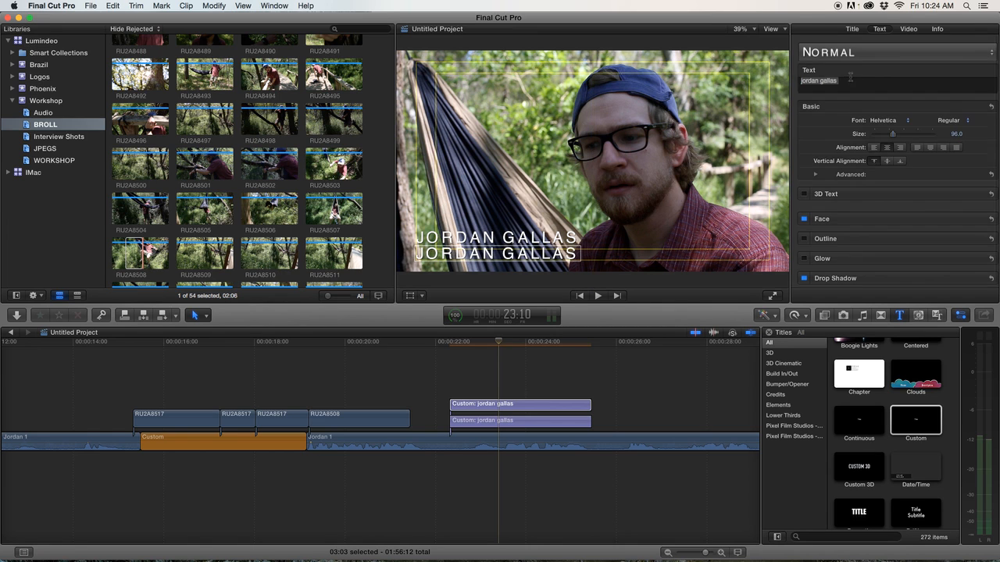
{"action": "left_click_drag", "start_coordinate": [852, 80], "coordinate": [765, 80]}
{"action": "type", "text": "hammocker"}
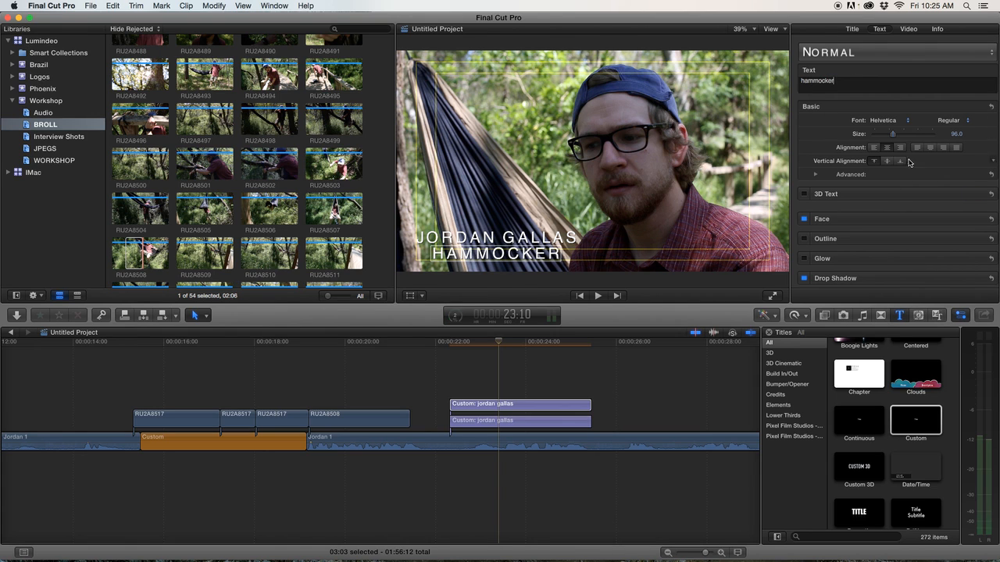
Set the hammocker title to size 77 in Oblique style and align it under the name.
{"action": "left_click_drag", "start_coordinate": [893, 139], "coordinate": [888, 138]}
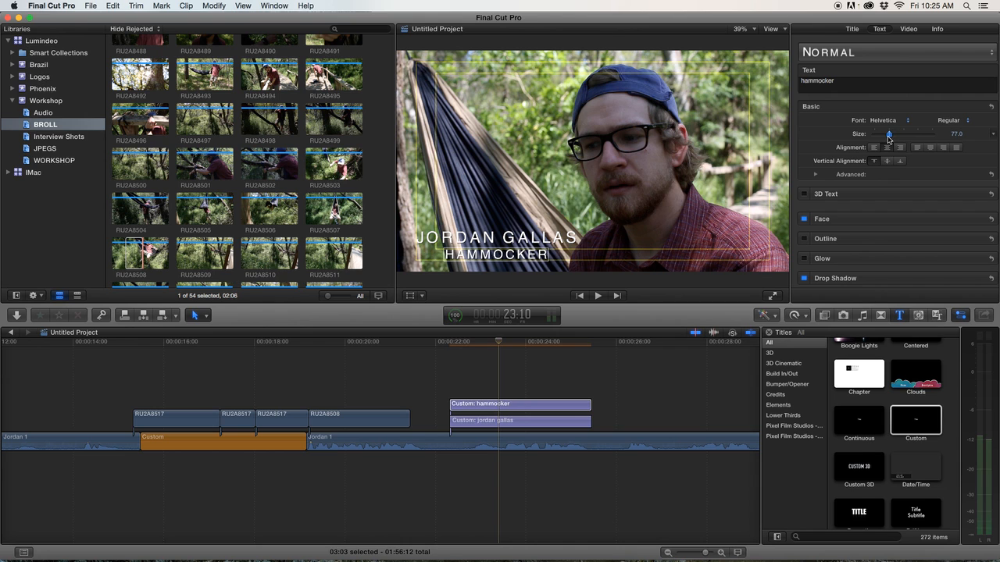
{"action": "left_click", "coordinate": [948, 120]}
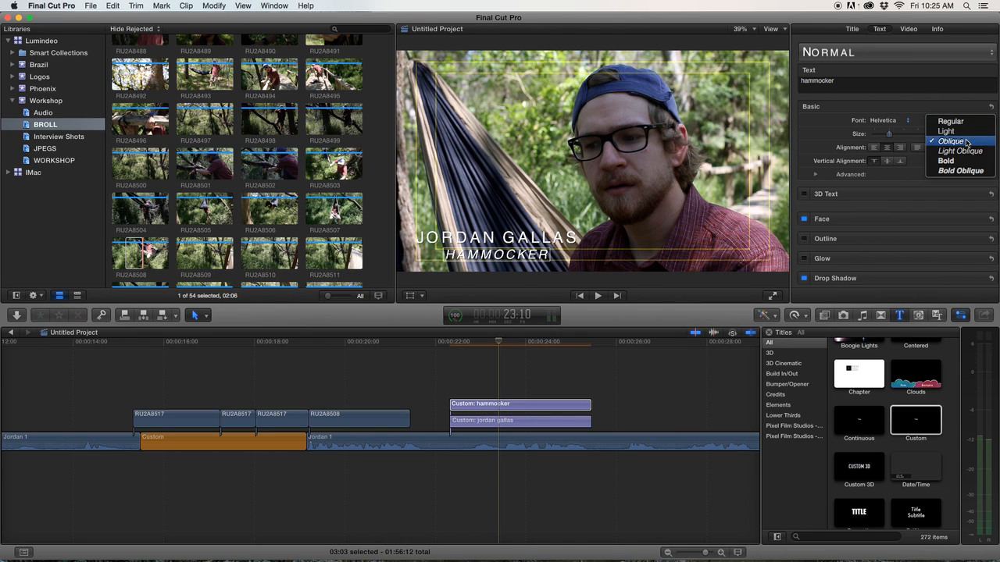
{"action": "left_click", "coordinate": [967, 141]}
{"action": "left_click_drag", "start_coordinate": [525, 260], "coordinate": [497, 257]}
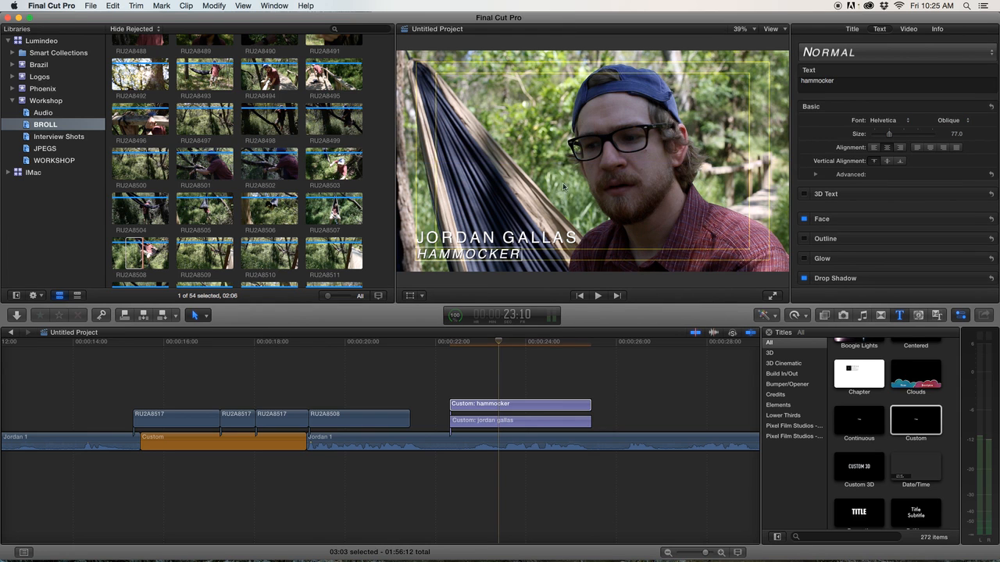
Play back the edit around the two lower-third titles.
{"action": "left_click", "coordinate": [430, 382]}
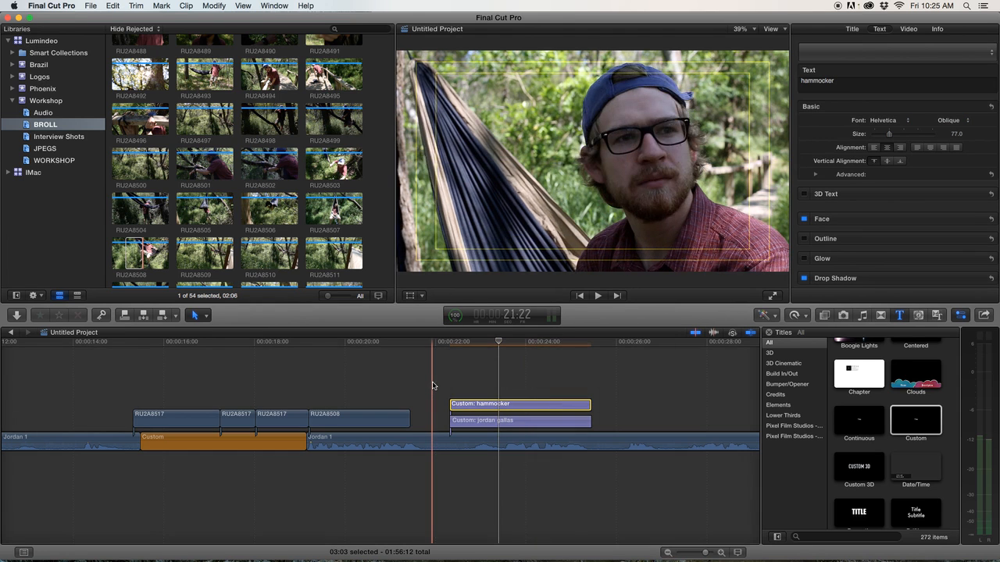
{"action": "key", "text": "space"}
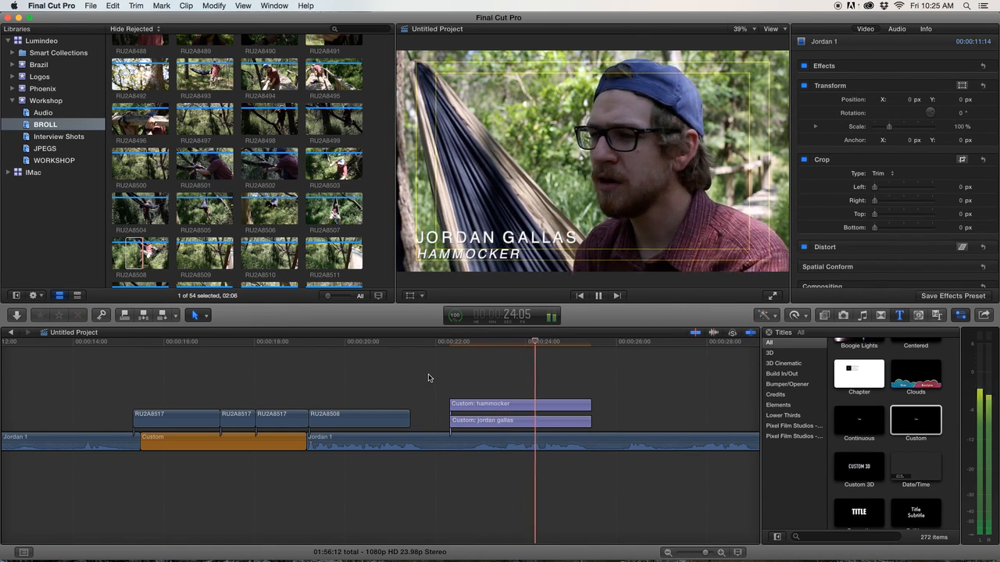
{"action": "key", "text": "space"}
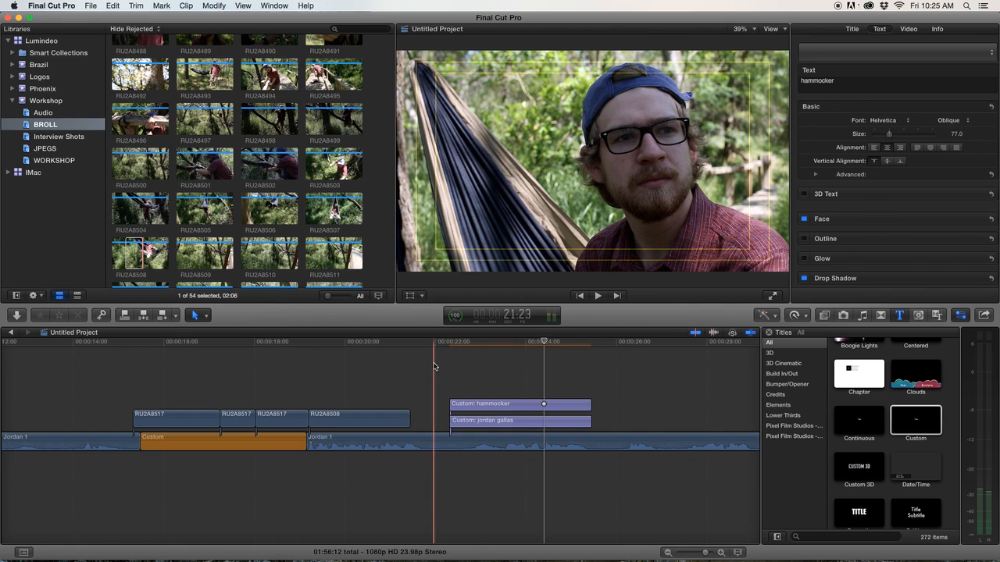
{"action": "key", "text": "space"}
{"action": "key", "text": "space"}
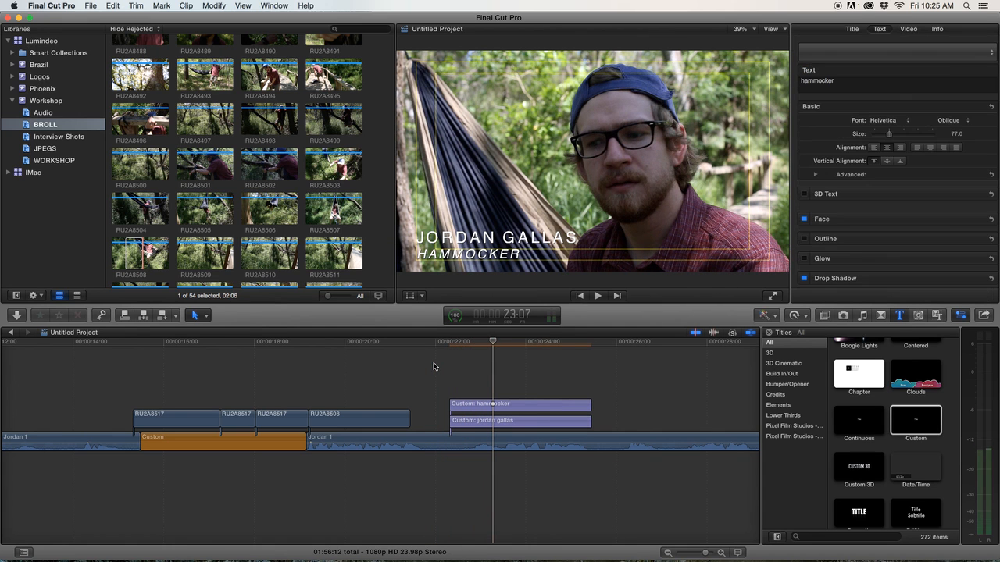
Add a dissolve transition to the start of both the hammocker and name titles.
{"action": "right_click", "coordinate": [452, 406]}
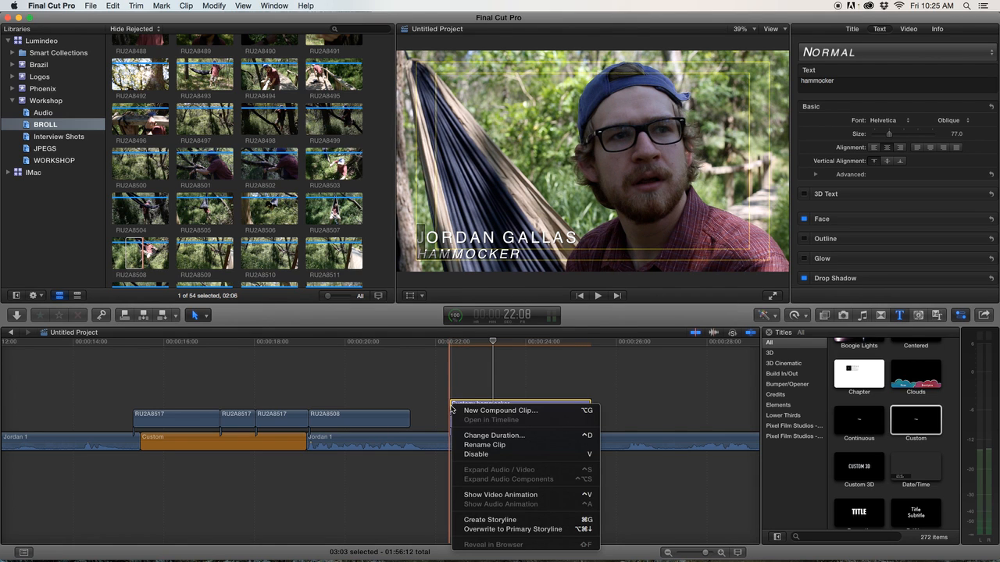
{"action": "left_click", "coordinate": [450, 385]}
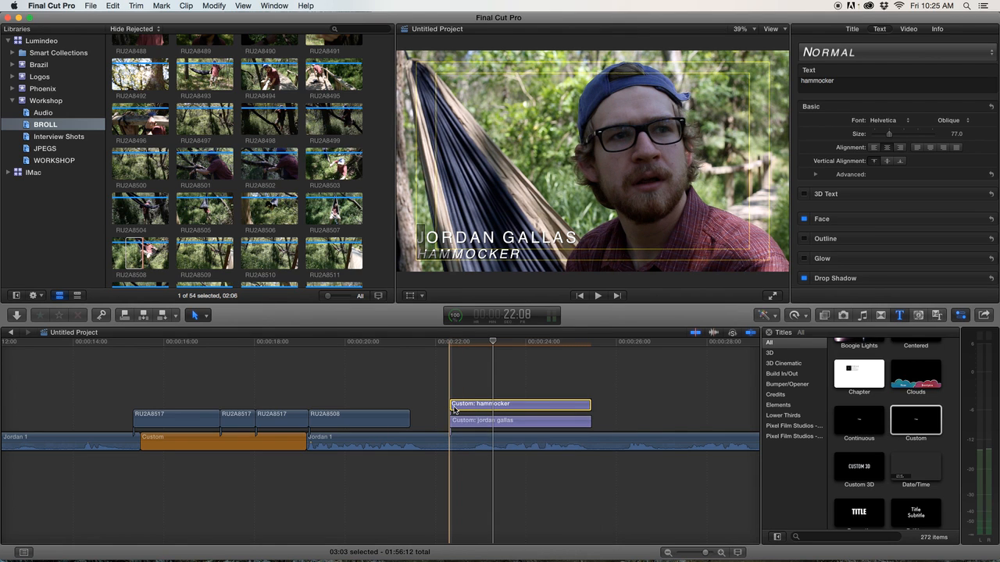
{"action": "left_click", "coordinate": [452, 407]}
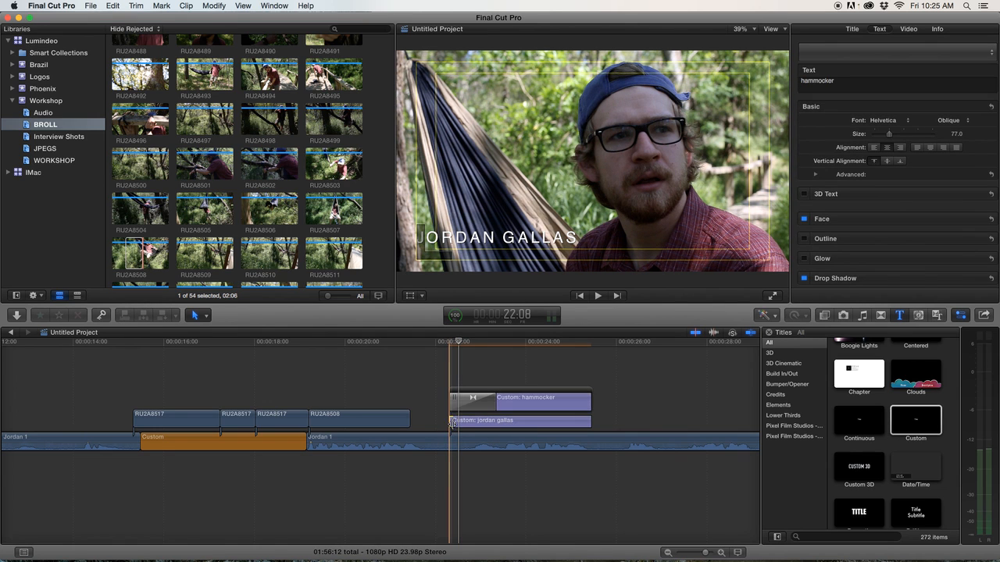
{"action": "left_click", "coordinate": [456, 417]}
{"action": "key", "text": "space"}
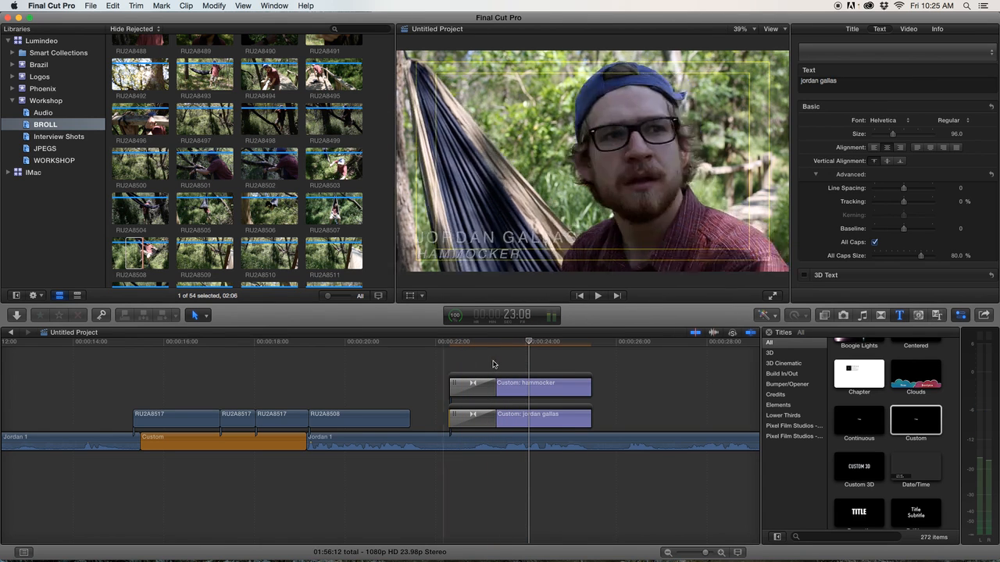
Lengthen both titles by about 7 frames and preview the result.
{"action": "left_click_drag", "start_coordinate": [591, 384], "coordinate": [603, 385]}
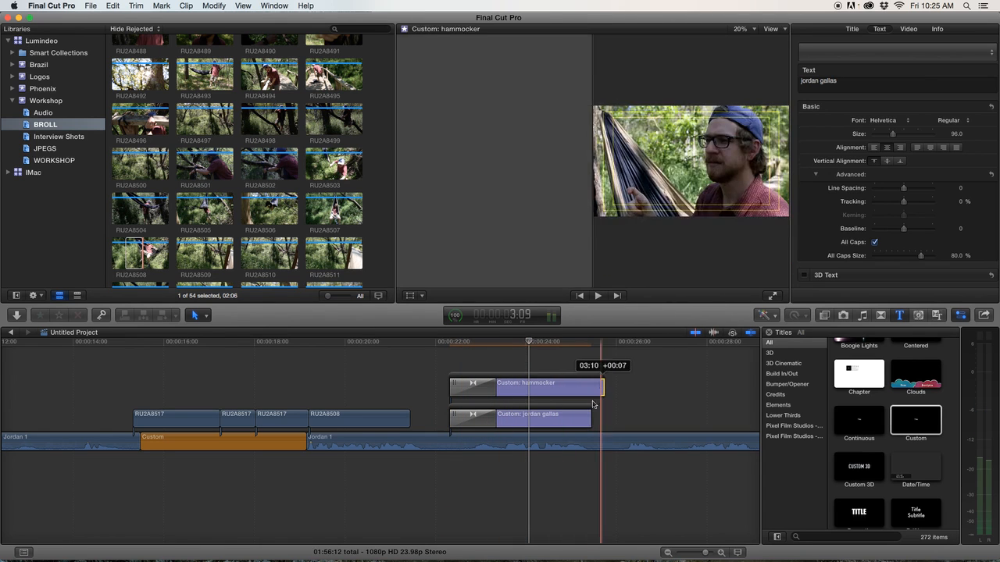
{"action": "left_click_drag", "start_coordinate": [591, 421], "coordinate": [598, 420]}
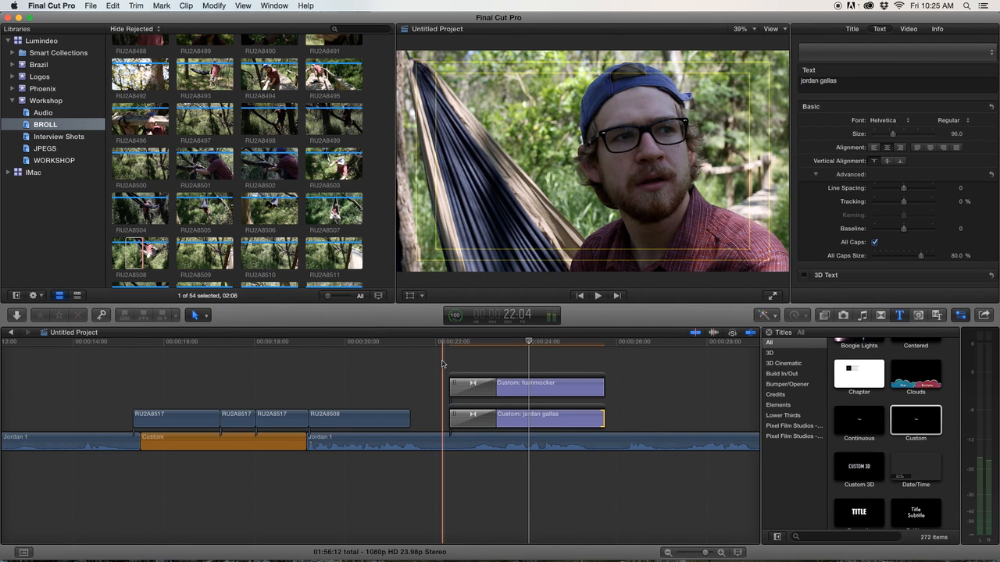
{"action": "key", "text": "space"}
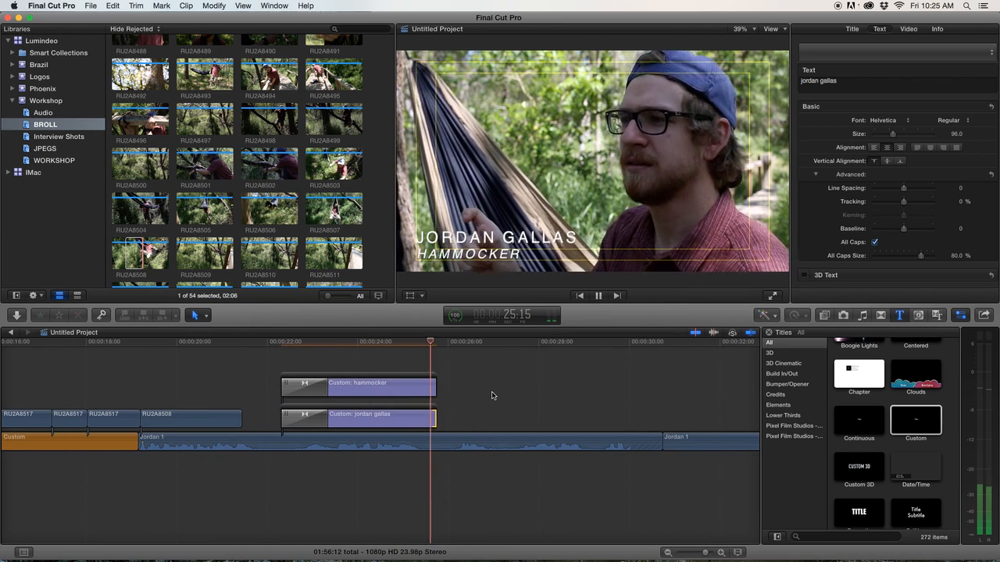
{"action": "key", "text": "space"}
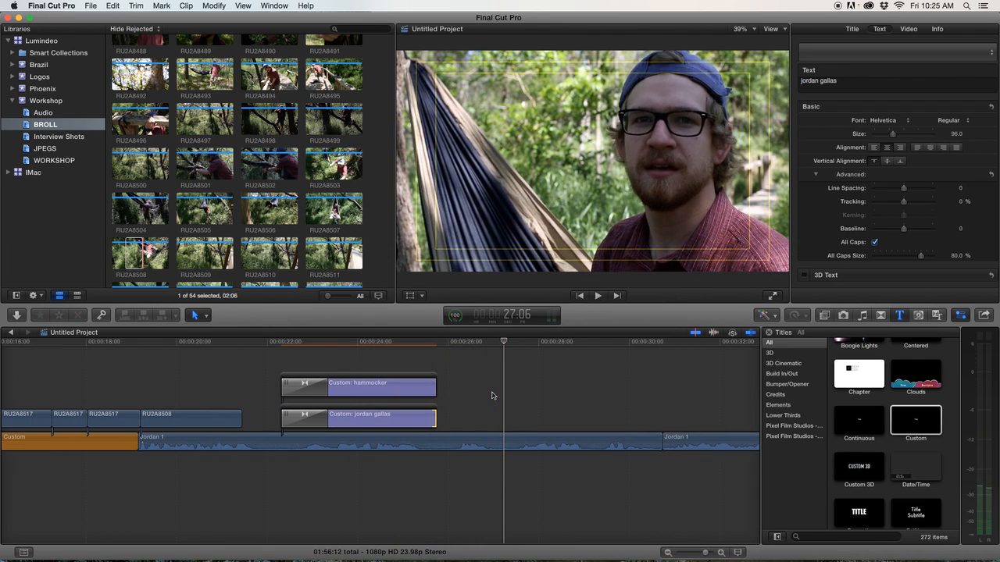
Extend both titles further so they end at about 00:00:27.
{"action": "scroll", "coordinate": [453, 387], "scroll_direction": "right", "scroll_amount": 1}
{"action": "left_click_drag", "start_coordinate": [426, 388], "coordinate": [494, 388]}
{"action": "left_click_drag", "start_coordinate": [428, 418], "coordinate": [491, 410]}
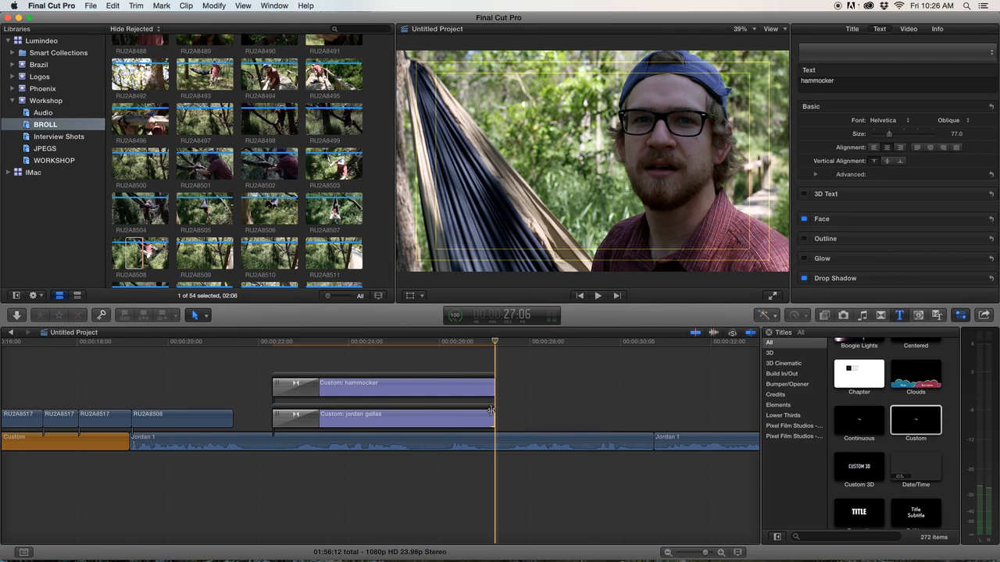
Preview clip RU2A8507 in the BROLL event and connect it at about 00:00:27.
{"action": "key", "text": "super+minus"}
{"action": "scroll", "coordinate": [523, 424], "scroll_direction": "right", "scroll_amount": 5}
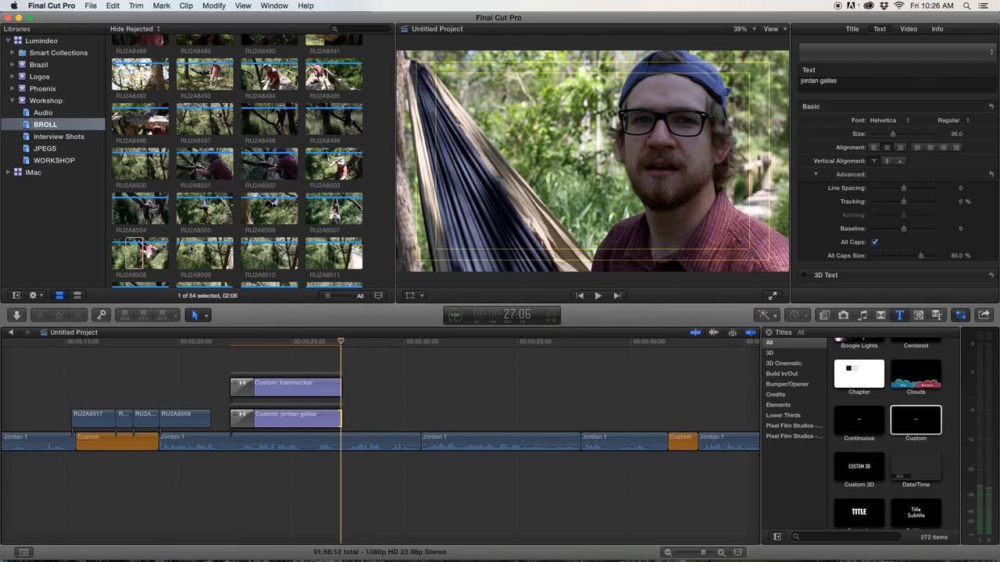
{"action": "scroll", "coordinate": [192, 250], "scroll_direction": "down", "scroll_amount": 2}
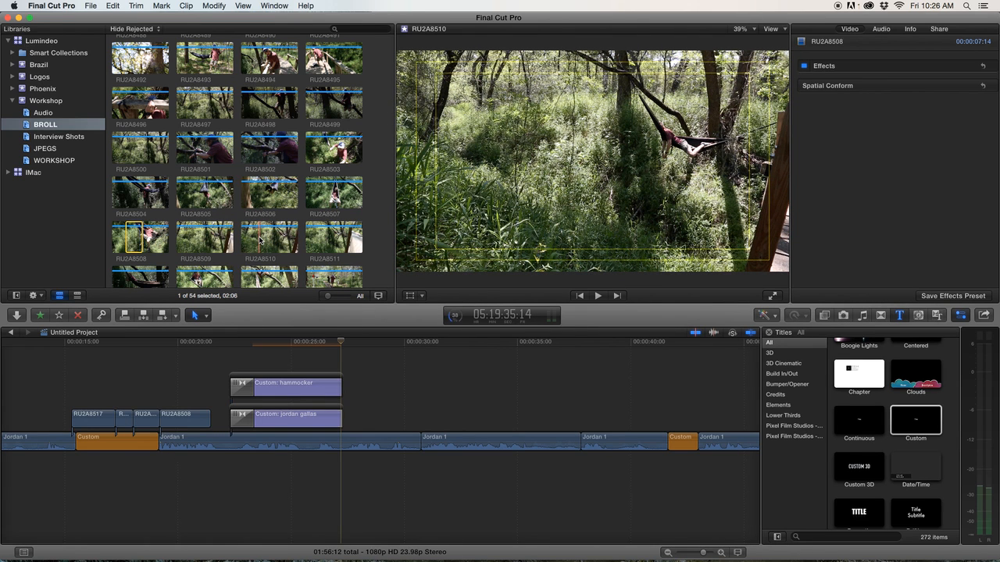
{"action": "scroll", "coordinate": [281, 229], "scroll_direction": "up", "scroll_amount": 1}
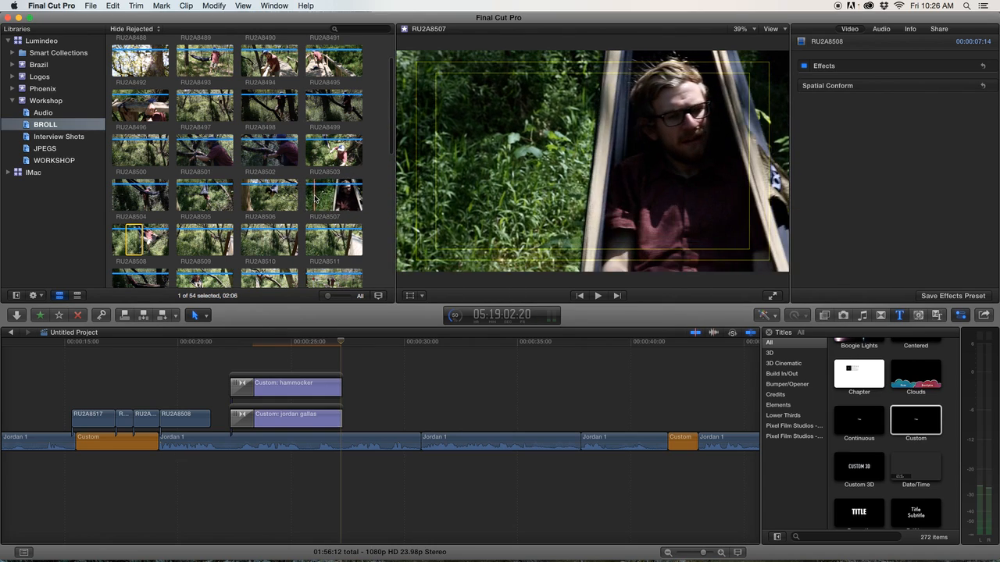
{"action": "left_click", "coordinate": [315, 200]}
{"action": "key", "text": "space"}
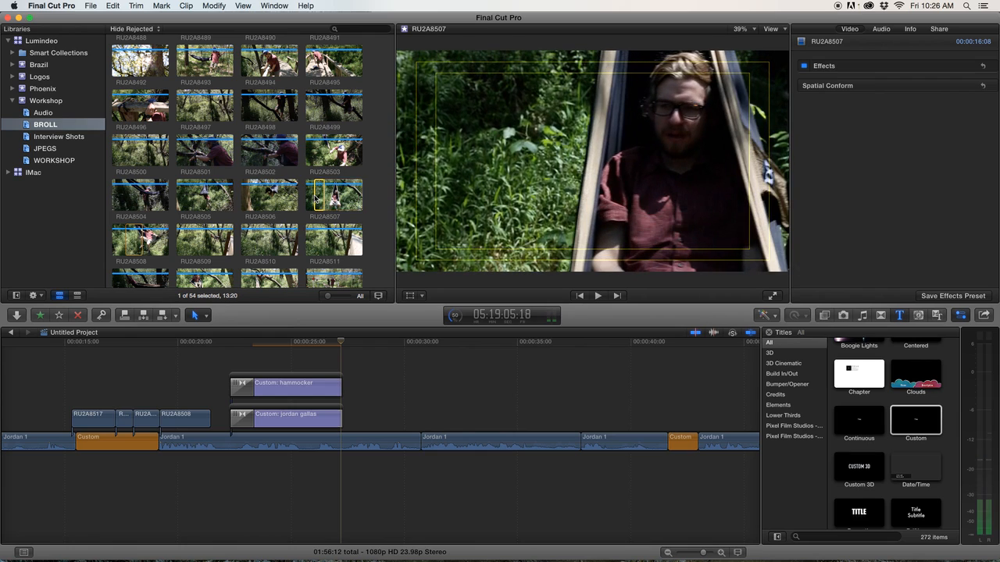
{"action": "key", "text": "q"}
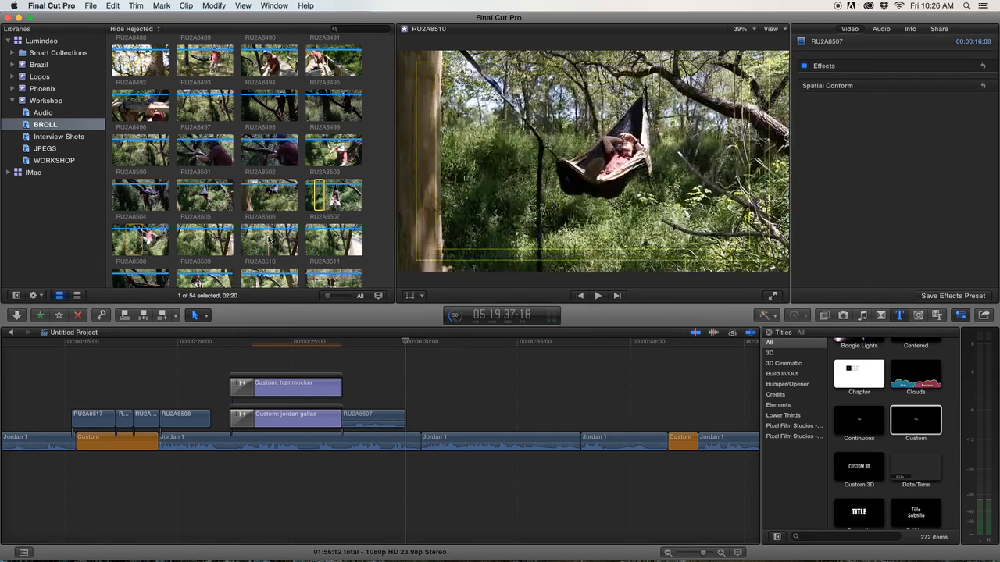
Preview clip RU2A8510 in the BROLL event, set its out point, and connect it right after RU2A8507.
{"action": "left_click", "coordinate": [264, 247]}
{"action": "key", "text": "space"}
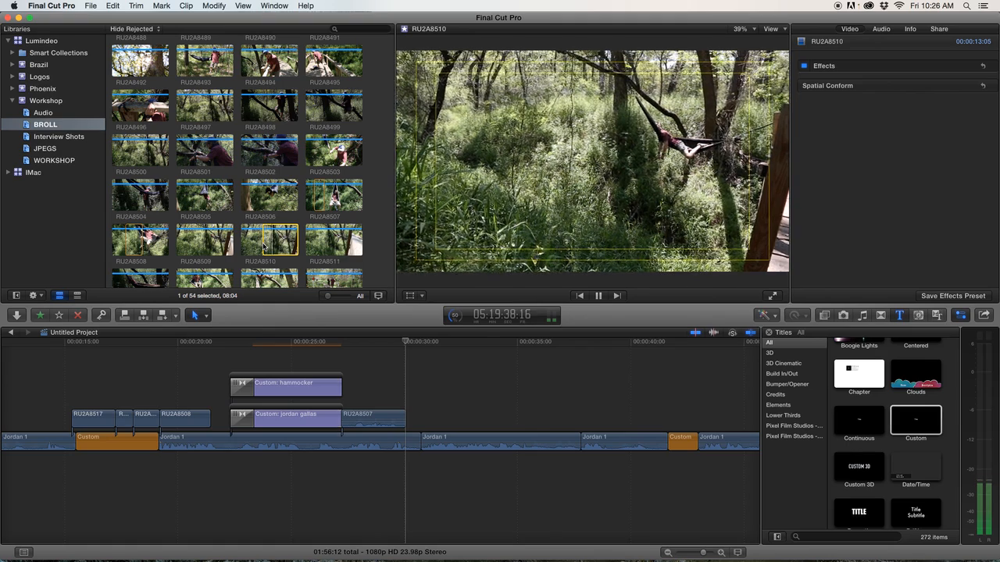
{"action": "key", "text": "o"}
{"action": "key", "text": "q"}
Disable the audio of the RU2A8507 and RU2A8510 cutaways and preview them.
{"action": "left_click_drag", "start_coordinate": [360, 398], "coordinate": [465, 426]}
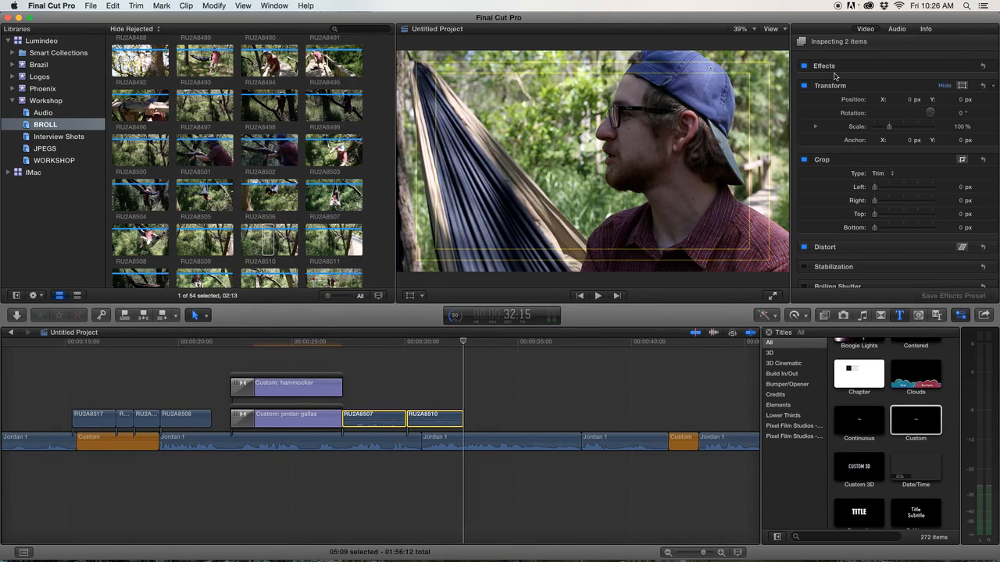
{"action": "left_click", "coordinate": [895, 29]}
{"action": "left_click", "coordinate": [808, 196]}
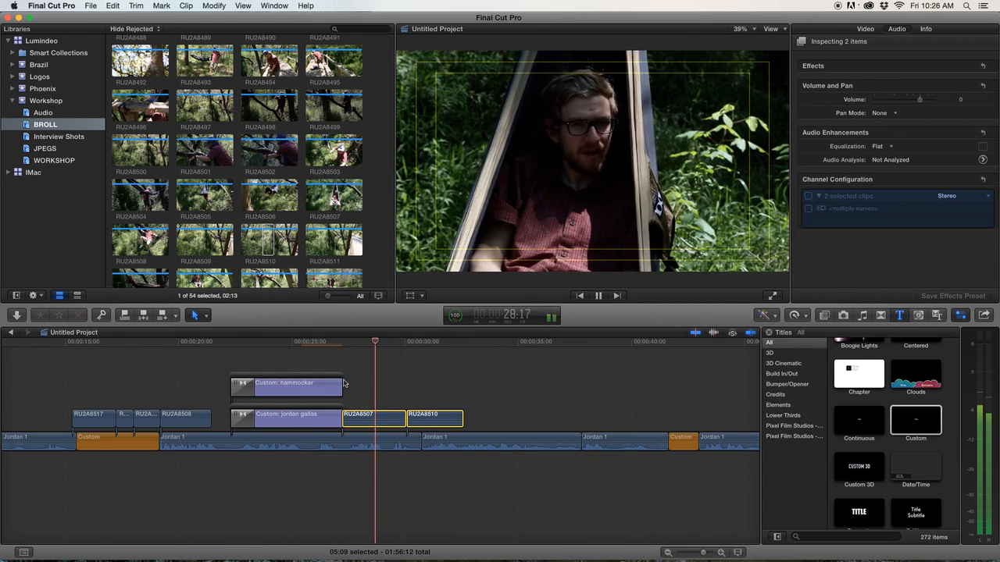
{"action": "key", "text": "space"}
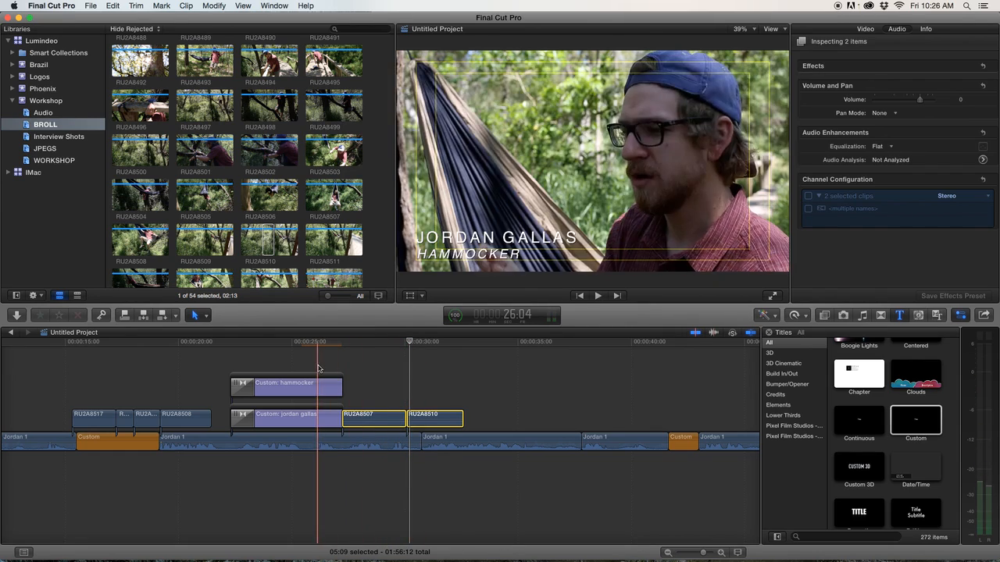
{"action": "key", "text": "space"}
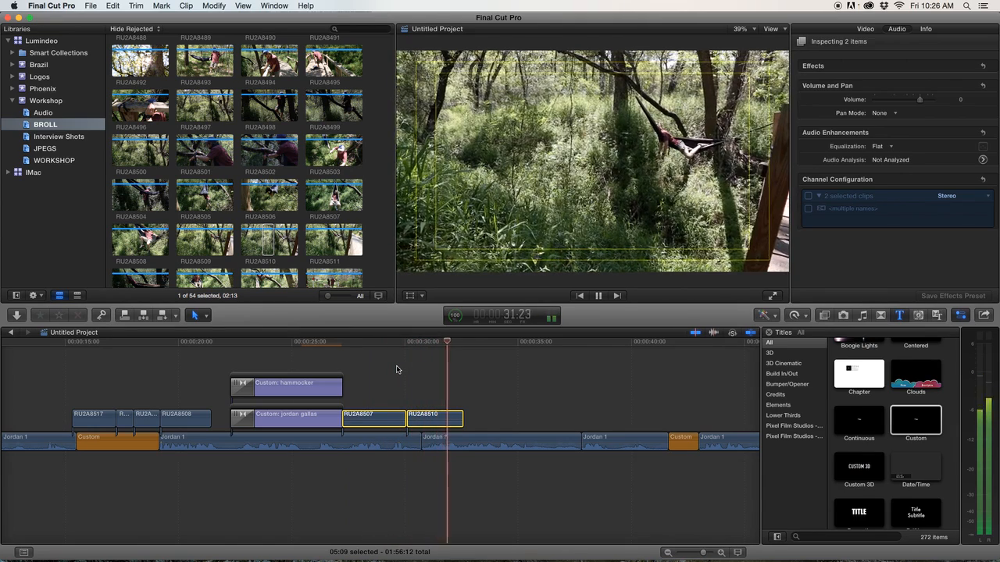
Connect clip RU2A8516 from the BROLL event at about 00:00:41 in the timeline.
{"action": "scroll", "coordinate": [421, 369], "scroll_direction": "right", "scroll_amount": 1}
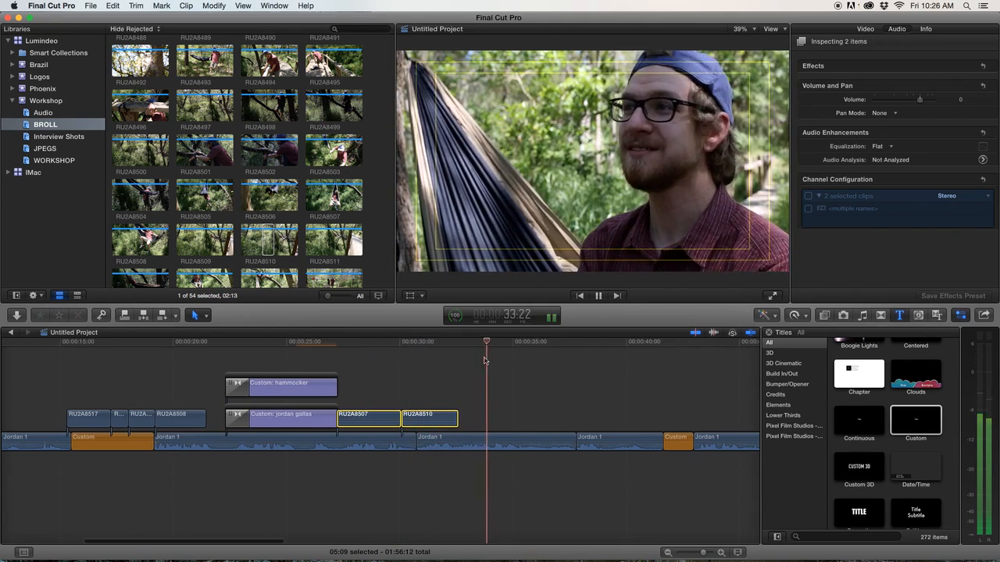
{"action": "scroll", "coordinate": [469, 390], "scroll_direction": "right", "scroll_amount": 2}
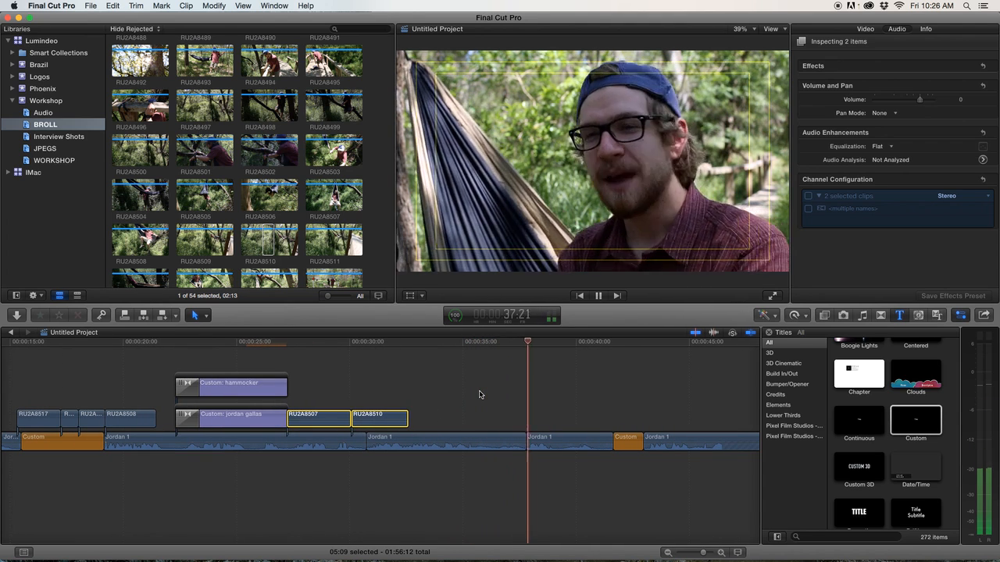
{"action": "scroll", "coordinate": [484, 396], "scroll_direction": "right", "scroll_amount": 3}
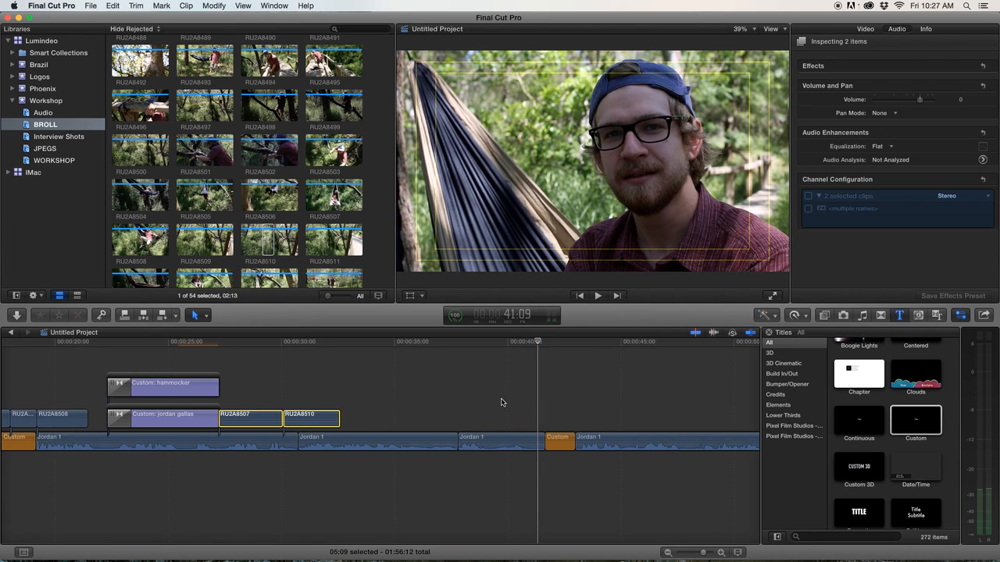
{"action": "left_click", "coordinate": [537, 394]}
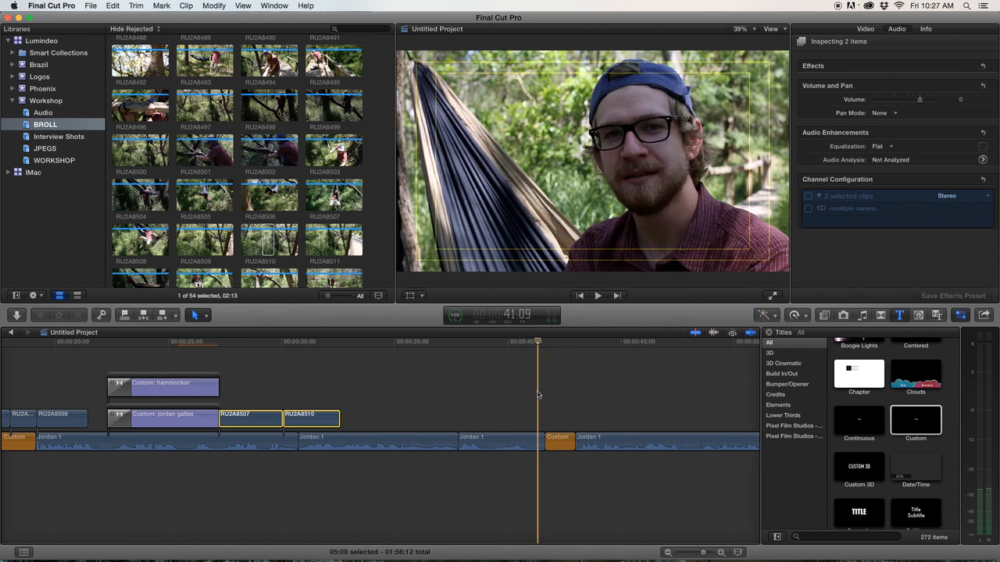
{"action": "scroll", "coordinate": [330, 234], "scroll_direction": "down", "scroll_amount": 3}
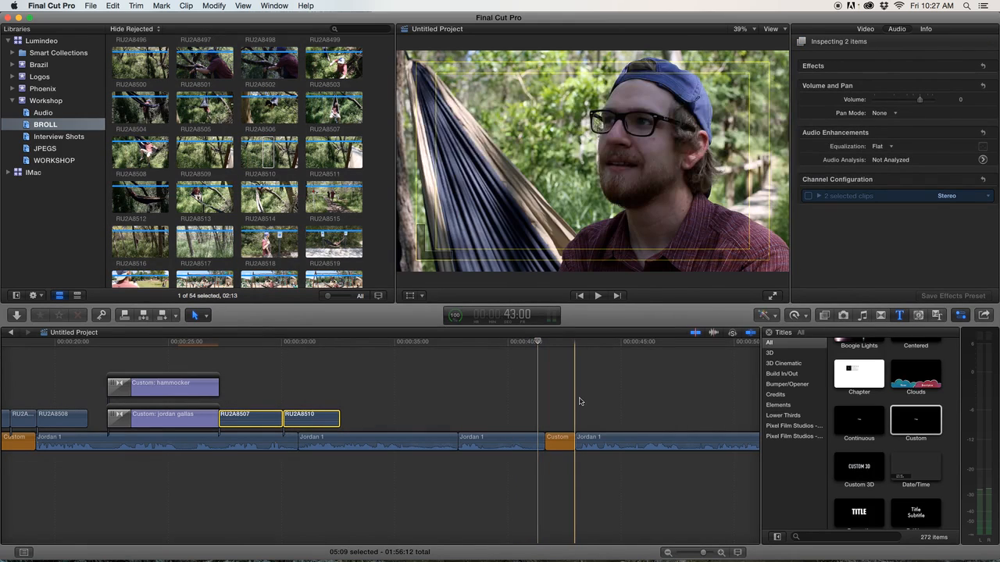
{"action": "key", "text": "space"}
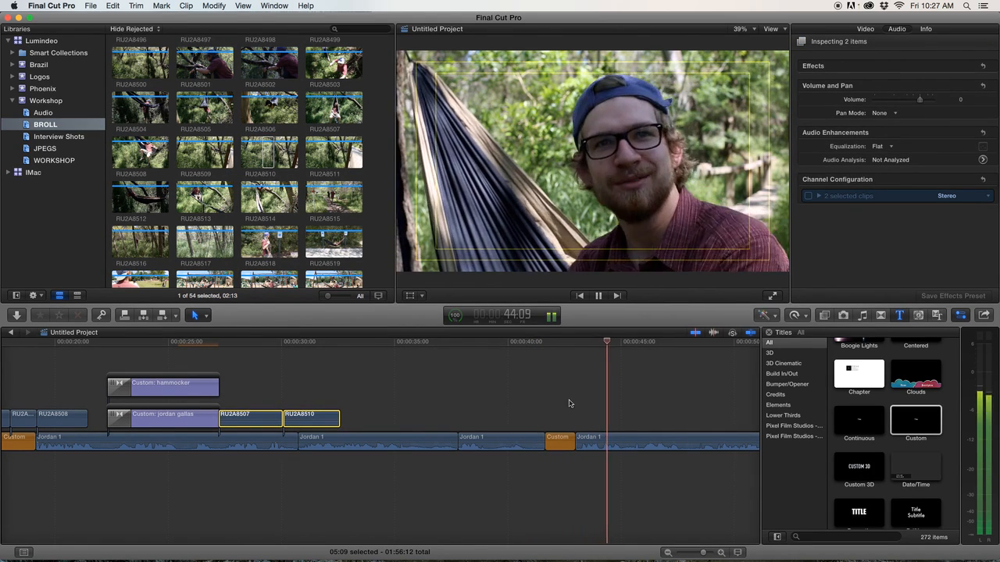
{"action": "key", "text": "space"}
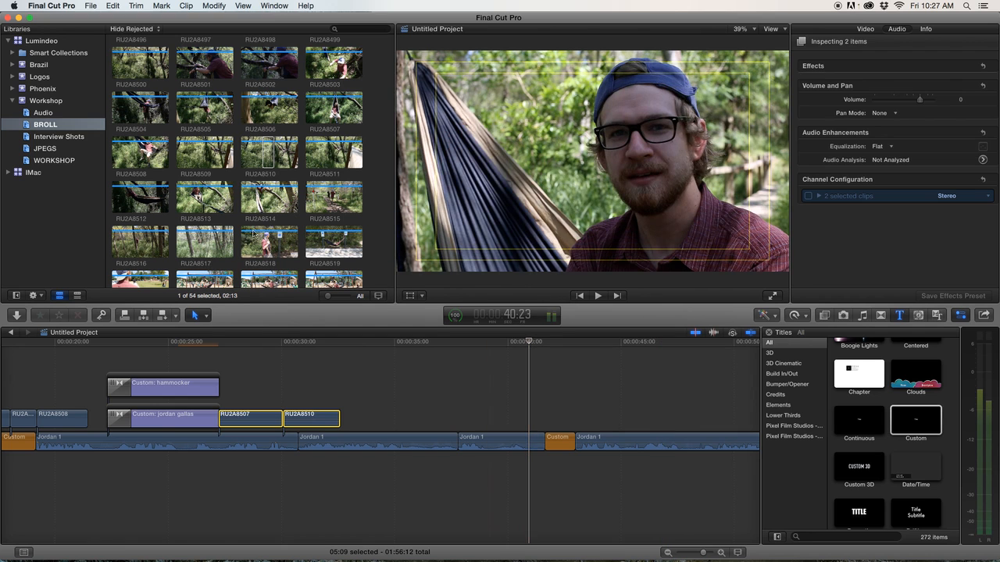
{"action": "scroll", "coordinate": [171, 207], "scroll_direction": "down", "scroll_amount": 3}
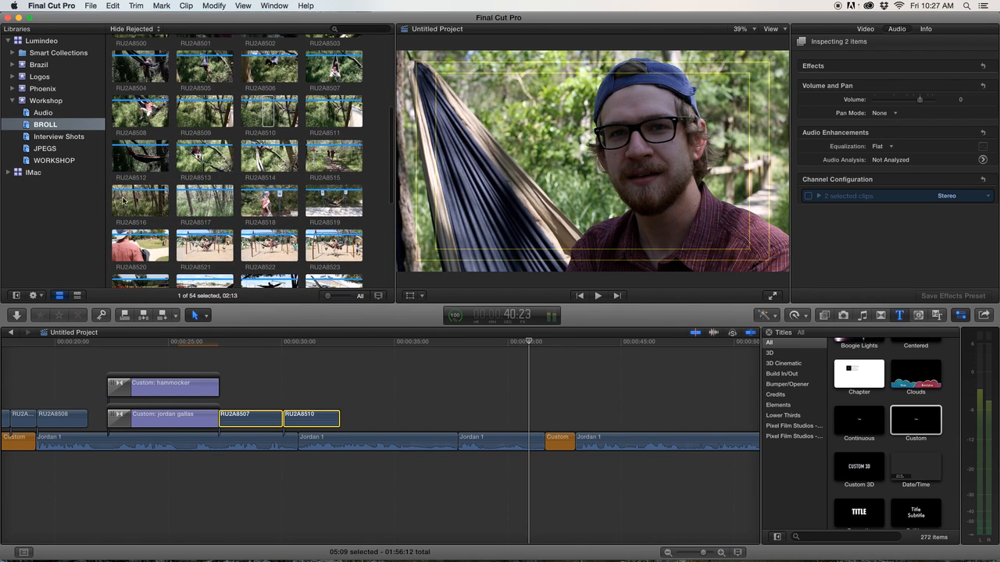
{"action": "key", "text": "q"}
Preview clip RU2A8499 and connect it right after RU2A8516.
{"action": "scroll", "coordinate": [251, 159], "scroll_direction": "up", "scroll_amount": 5}
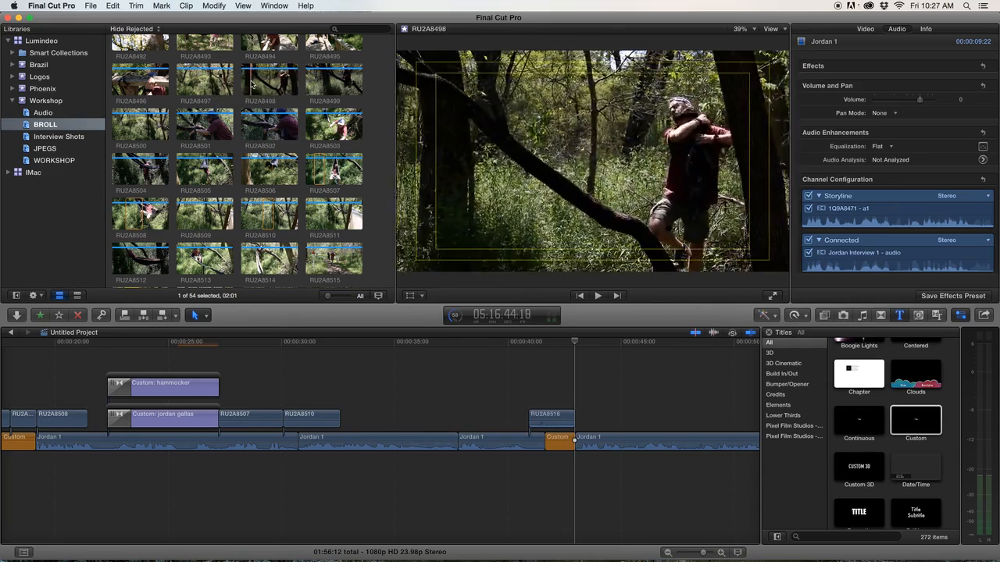
{"action": "key", "text": "space"}
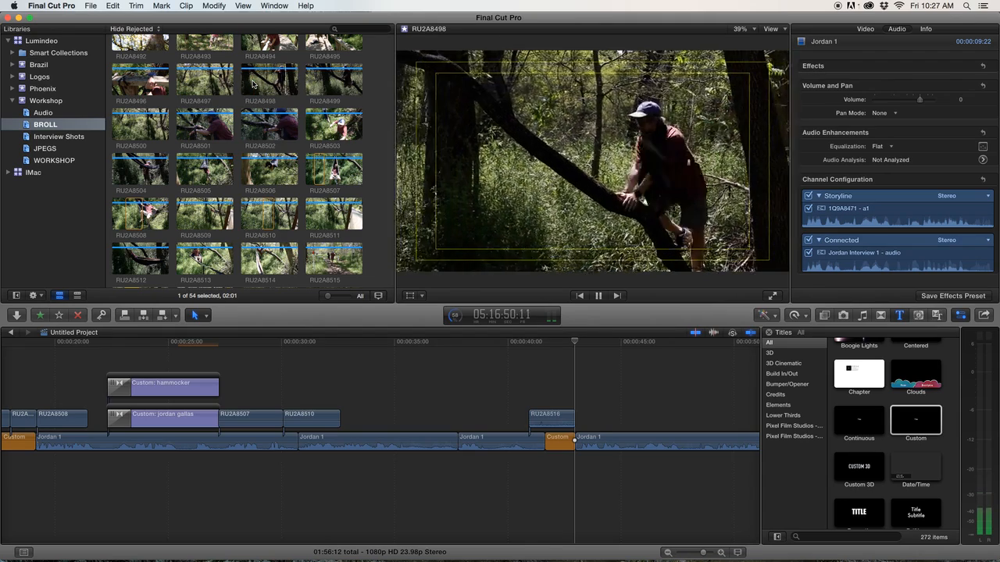
{"action": "key", "text": "space"}
{"action": "key", "text": "space"}
{"action": "key", "text": "q"}
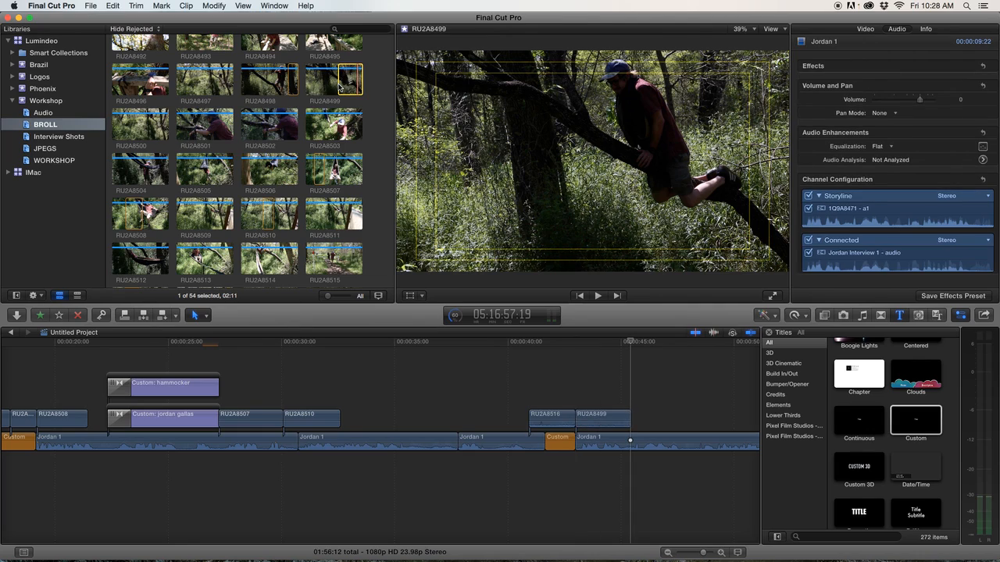
Connect a section of RU2A8500, then clip RU2A8501, in sequence after RU2A8499.
{"action": "scroll", "coordinate": [217, 110], "scroll_direction": "up", "scroll_amount": 2}
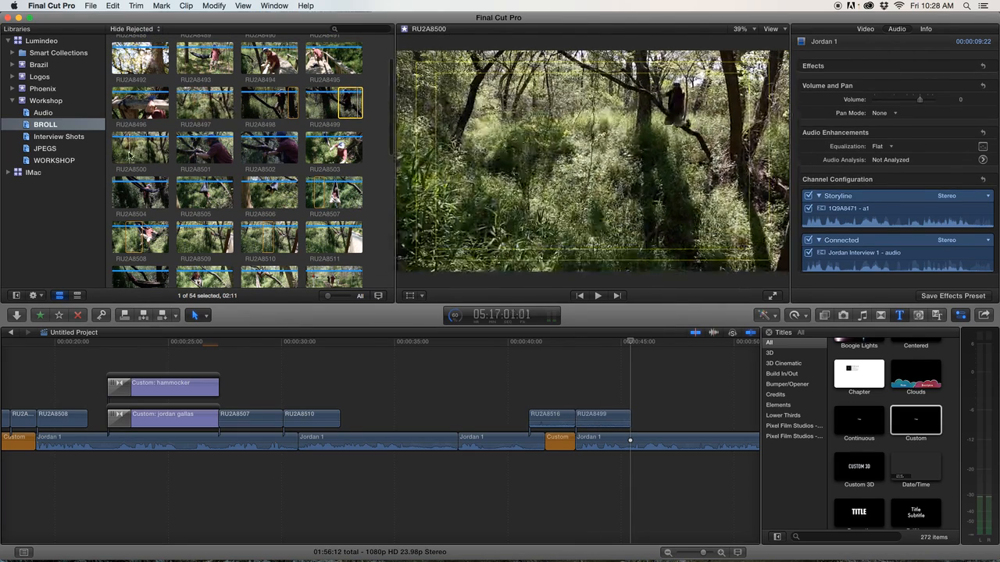
{"action": "left_click_drag", "start_coordinate": [138, 154], "coordinate": [162, 161]}
{"action": "key", "text": "q"}
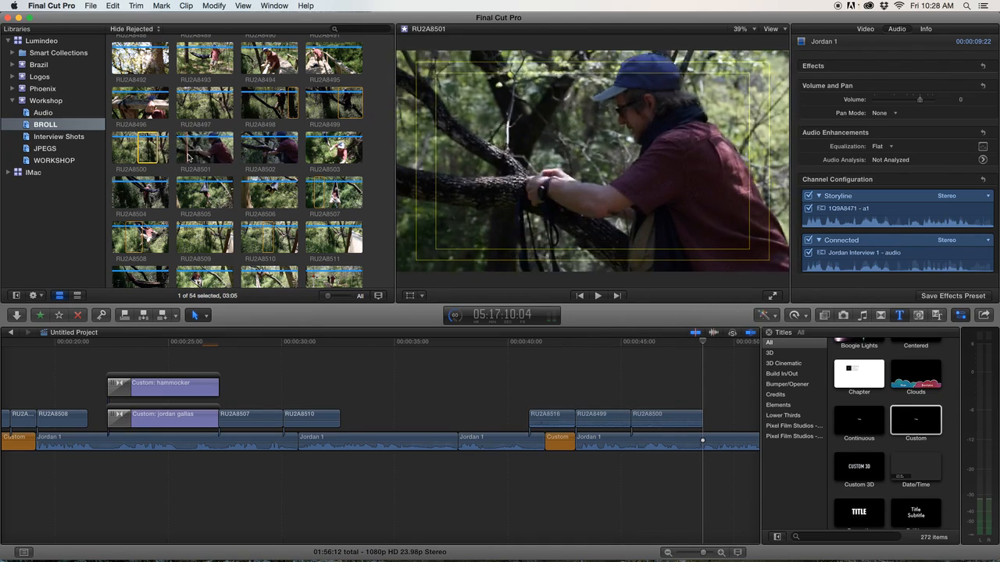
{"action": "left_click", "coordinate": [189, 156]}
{"action": "key", "text": "space"}
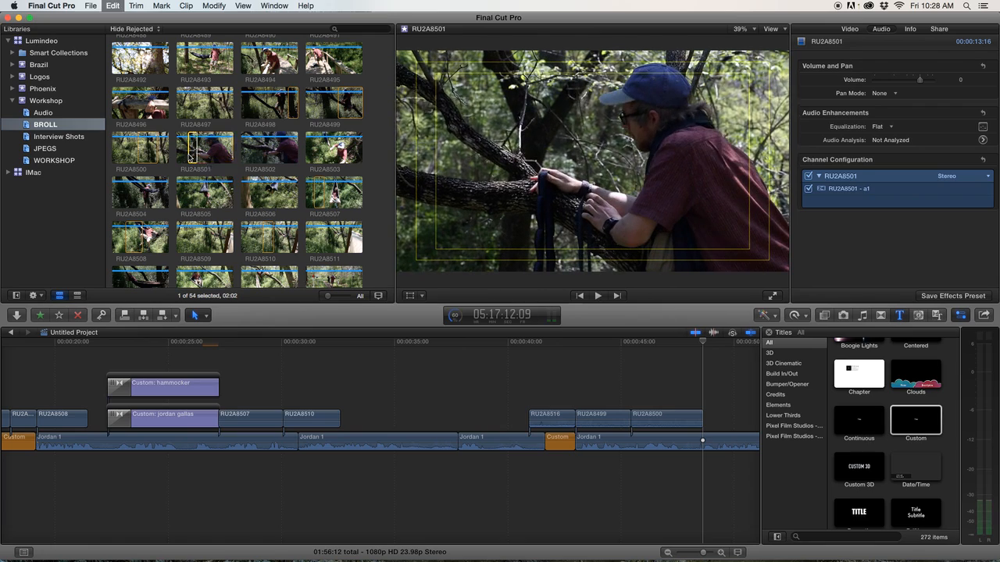
{"action": "key", "text": "e"}
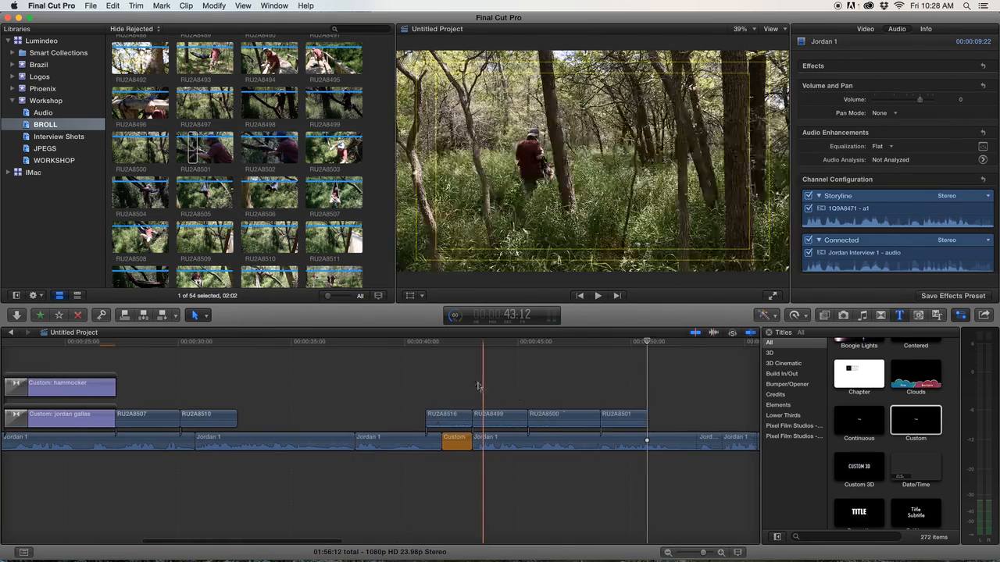
Disable the audio of the four new cutaways and shorten the RU2A8500 cutaway.
{"action": "left_click_drag", "start_coordinate": [351, 366], "coordinate": [553, 427]}
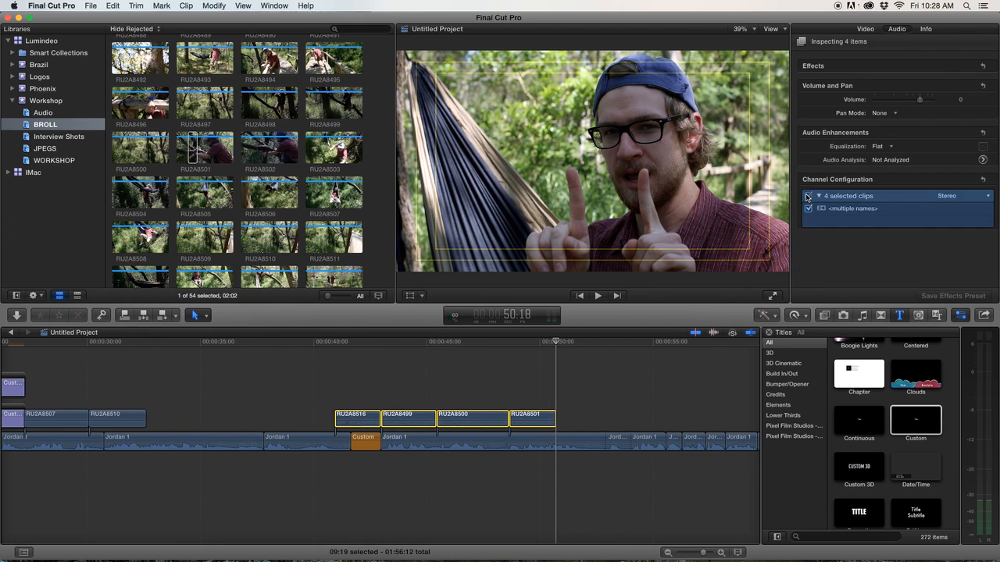
{"action": "left_click", "coordinate": [807, 197]}
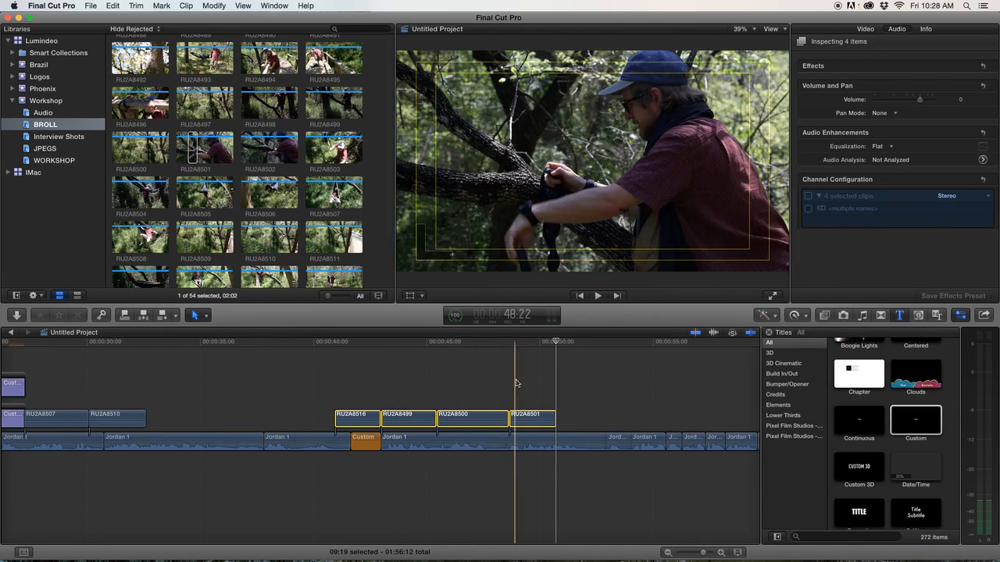
{"action": "mouse_move", "coordinate": [504, 420]}
{"action": "left_mouse_down"}
{"action": "mouse_move", "coordinate": [512, 414]}
{"action": "mouse_move", "coordinate": [477, 413]}
{"action": "mouse_move", "coordinate": [492, 408]}
{"action": "left_mouse_up"}
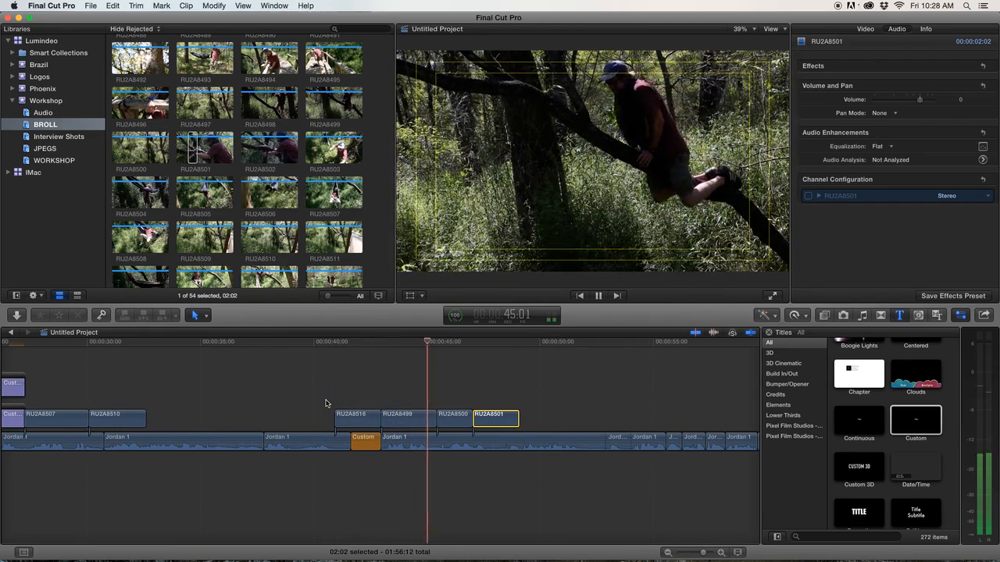
{"action": "key", "text": "space"}
Trim the edit point between RU2A8499 and RU2A8500 and preview the sequence.
{"action": "mouse_move", "coordinate": [435, 420]}
{"action": "left_mouse_down"}
{"action": "mouse_move", "coordinate": [427, 422]}
{"action": "mouse_move", "coordinate": [489, 421]}
{"action": "mouse_move", "coordinate": [448, 421]}
{"action": "left_mouse_up"}
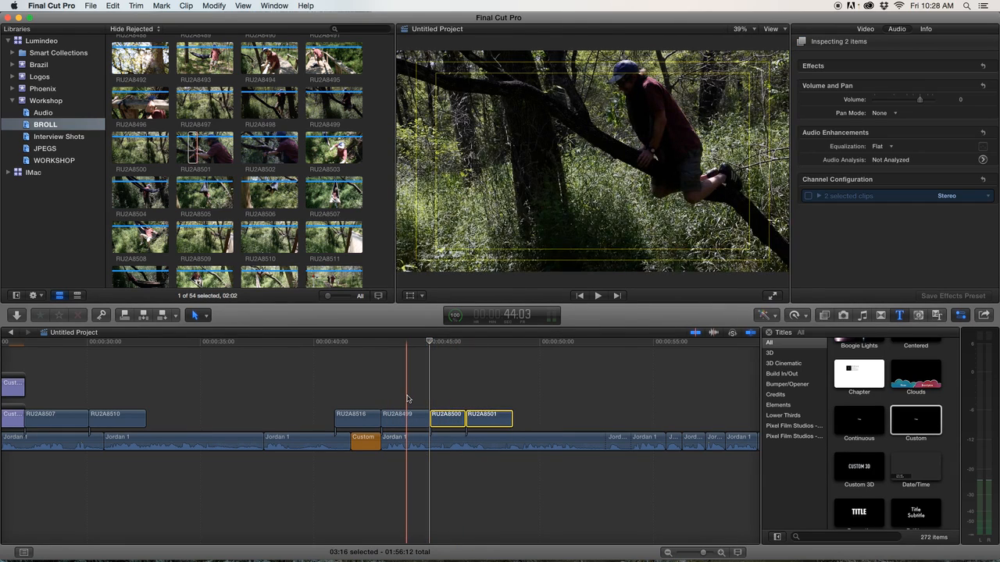
{"action": "key", "text": "space"}
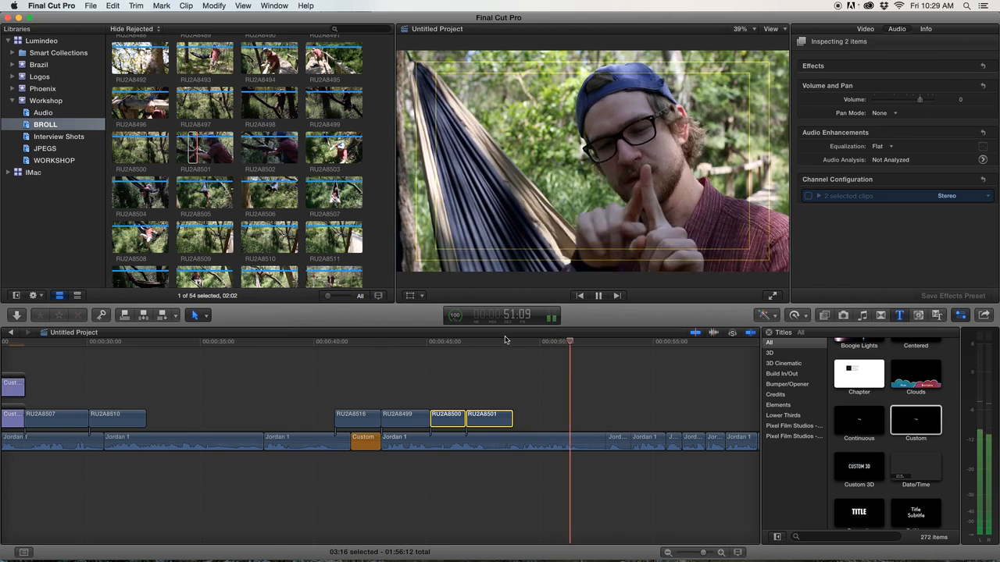
{"action": "key", "text": "space"}
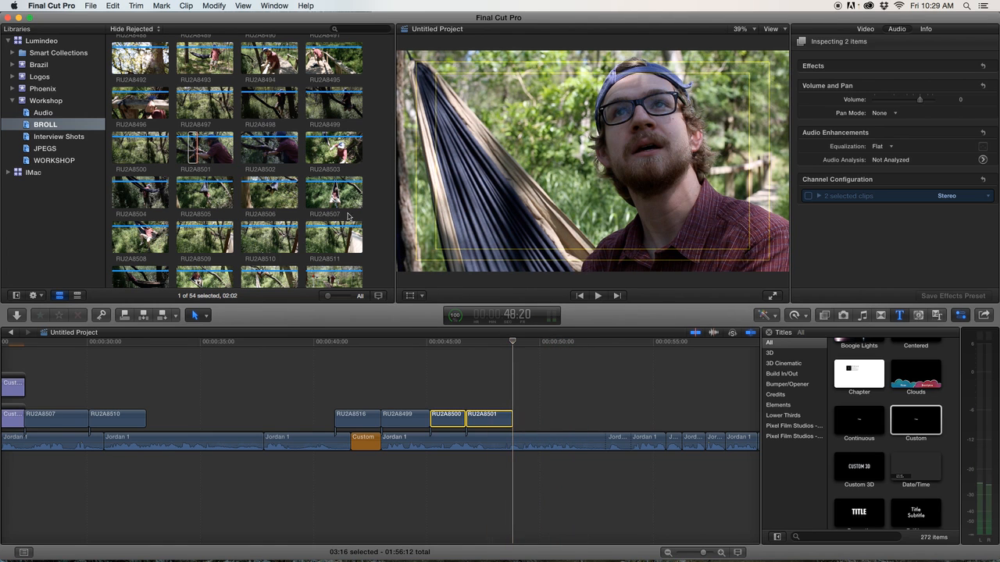
Preview clip RU2A8503, set its out point, and connect it after RU2A8501.
{"action": "scroll", "coordinate": [212, 202], "scroll_direction": "up", "scroll_amount": 2}
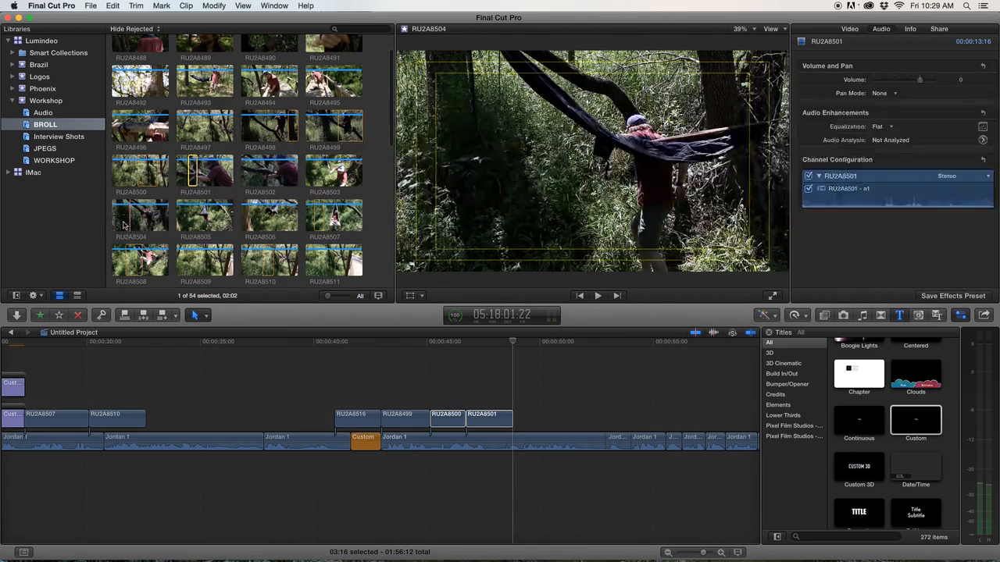
{"action": "left_click", "coordinate": [318, 178]}
{"action": "key", "text": "space"}
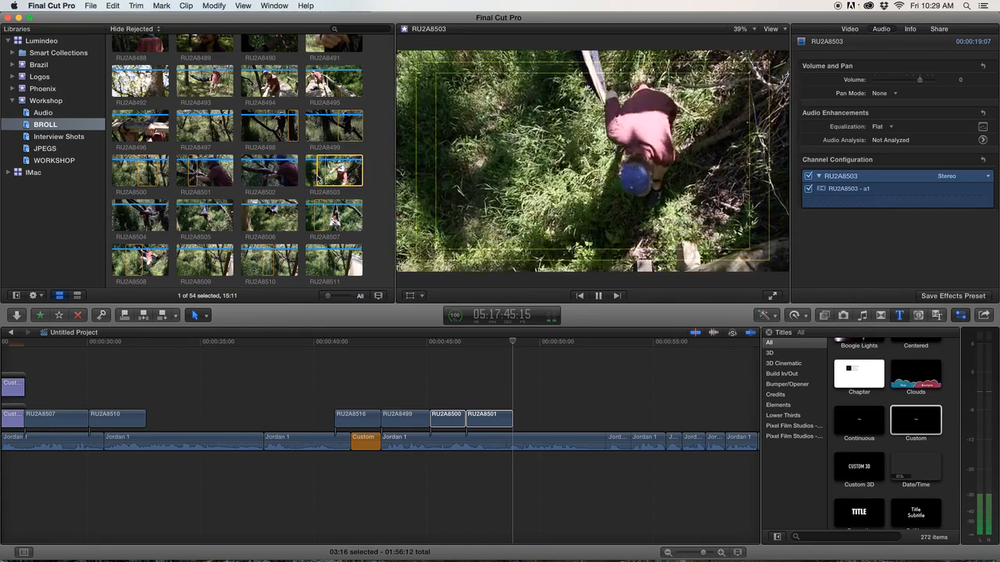
{"action": "key", "text": "o"}
{"action": "key", "text": "q"}
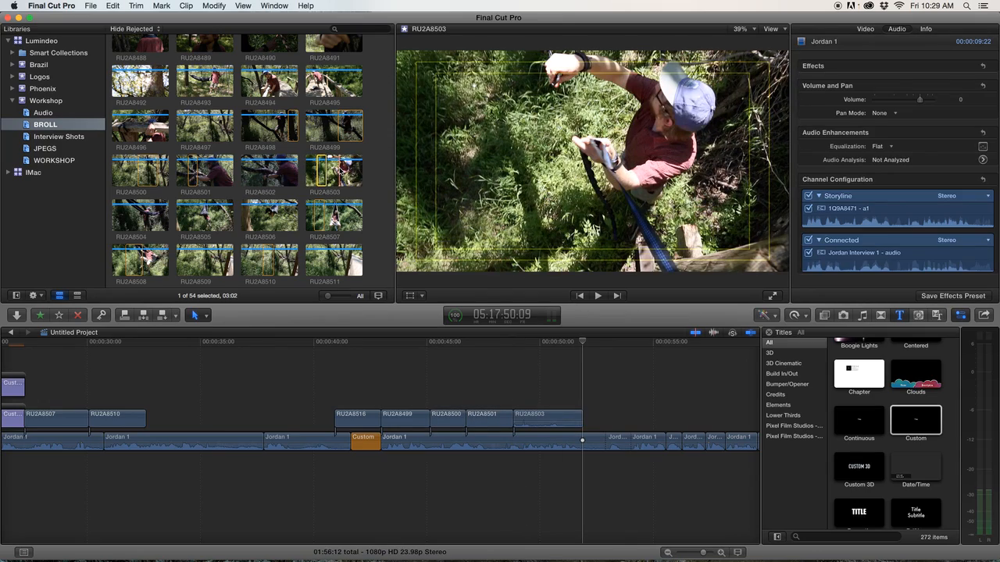
Connect another section of RU2A8503 after it, shorten the first RU2A8503 cutaway, and reveal the clip in the browser.
{"action": "key", "text": "space"}
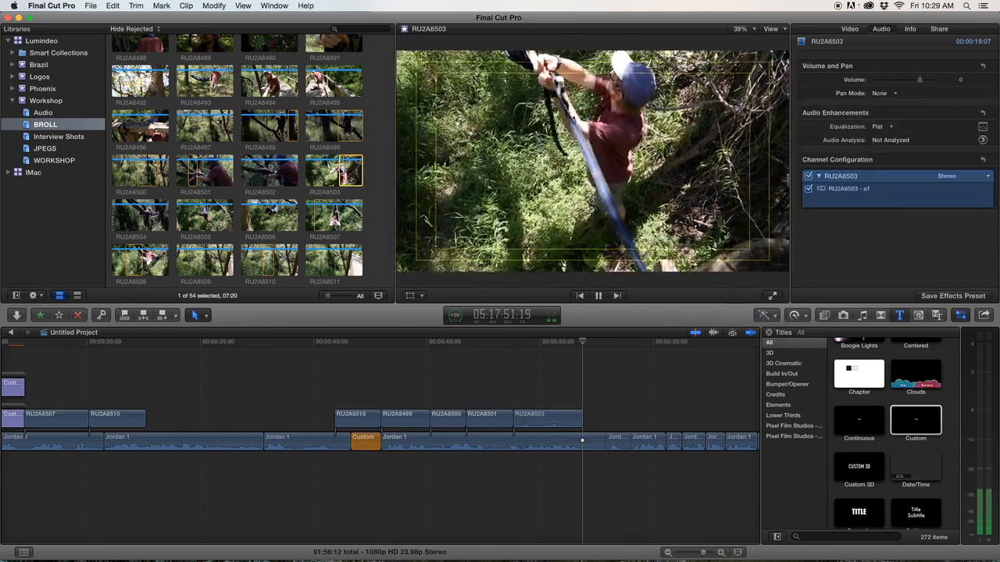
{"action": "key", "text": "space"}
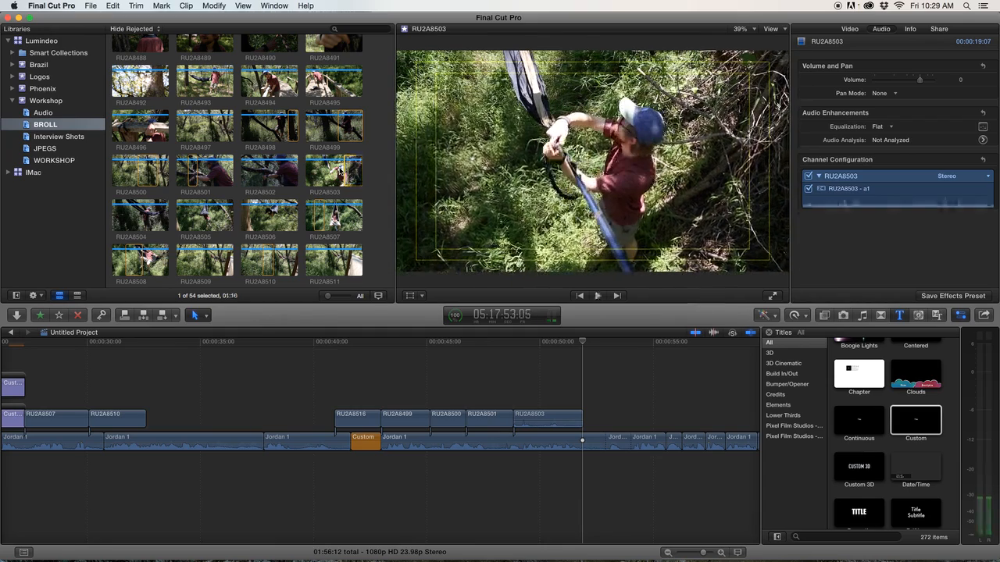
{"action": "key", "text": "q"}
{"action": "left_click", "coordinate": [567, 417]}
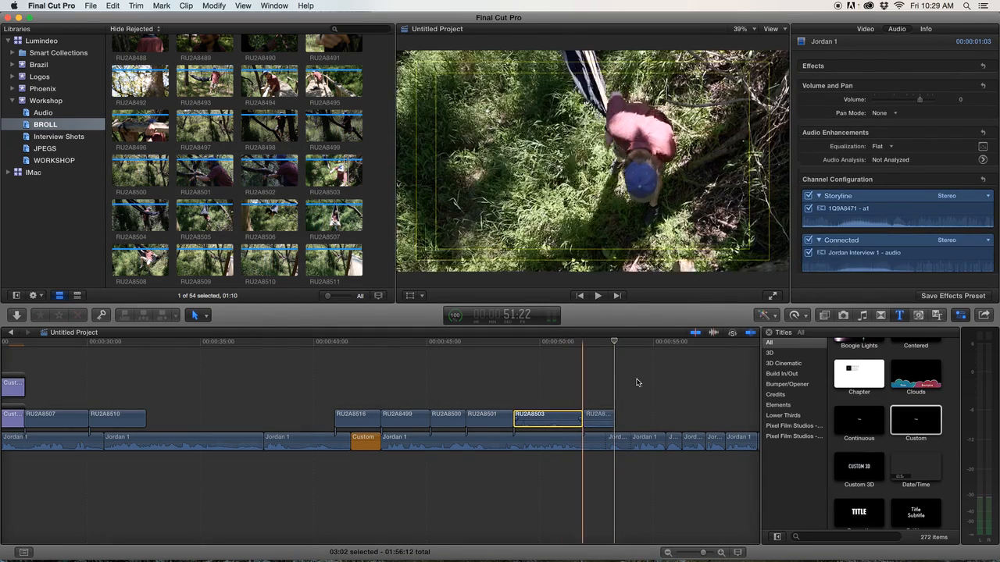
{"action": "left_click", "coordinate": [604, 418]}
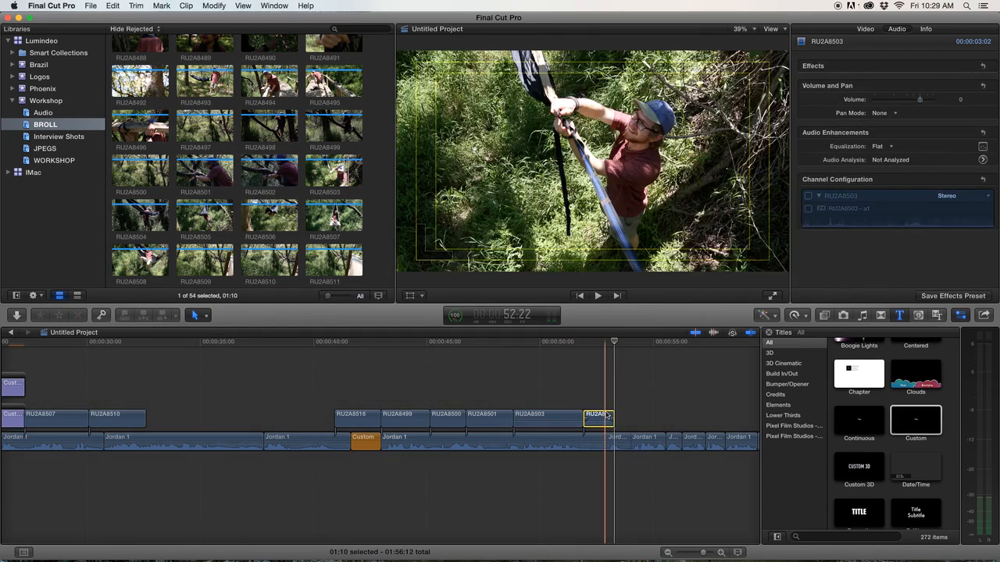
{"action": "mouse_move", "coordinate": [579, 416]}
{"action": "left_mouse_down"}
{"action": "mouse_move", "coordinate": [556, 419]}
{"action": "mouse_move", "coordinate": [598, 416]}
{"action": "mouse_move", "coordinate": [572, 416]}
{"action": "left_mouse_up"}
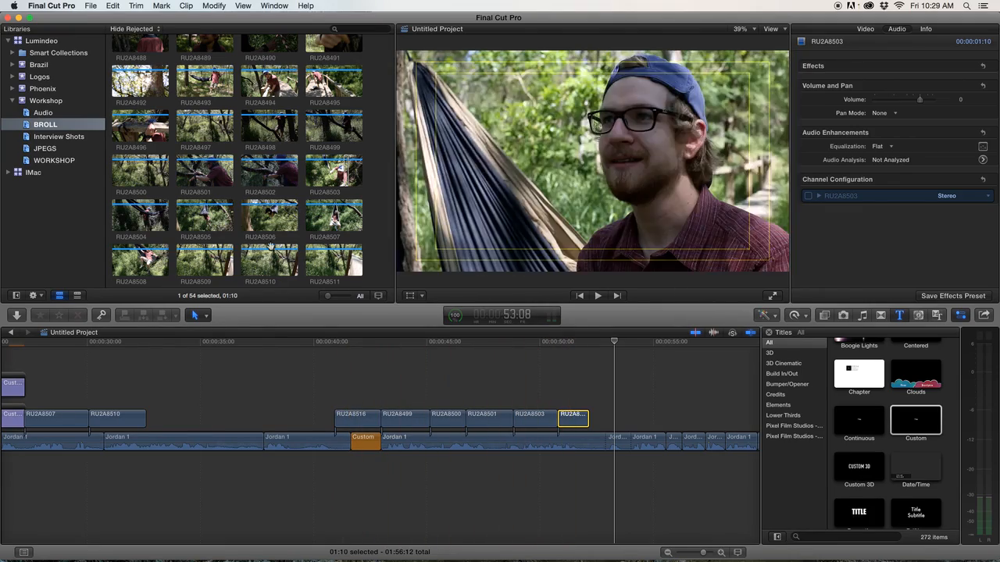
{"action": "key", "text": "shift+f"}
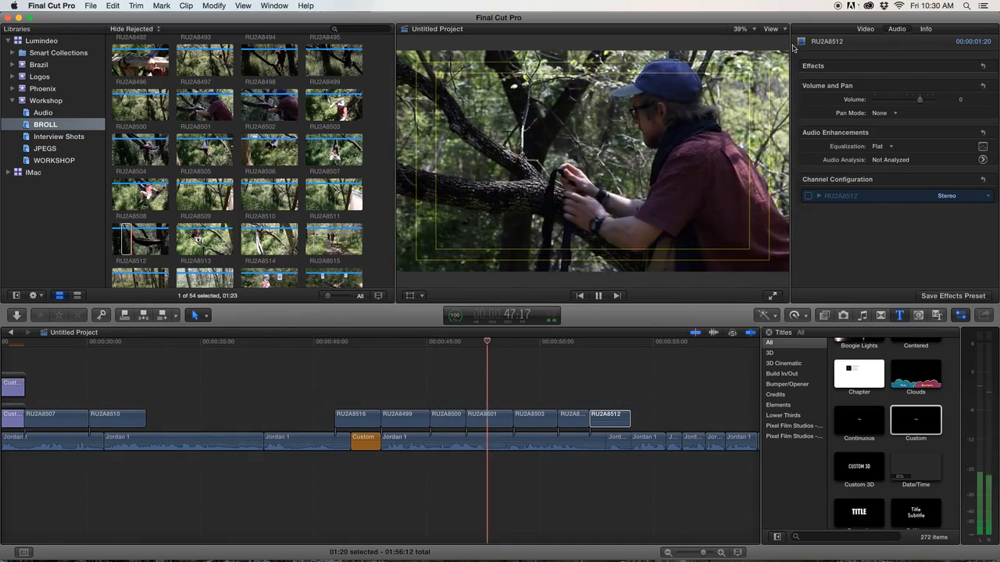
Turn off the title/action safe zones overlay in the viewer.
{"action": "left_click", "coordinate": [770, 29]}
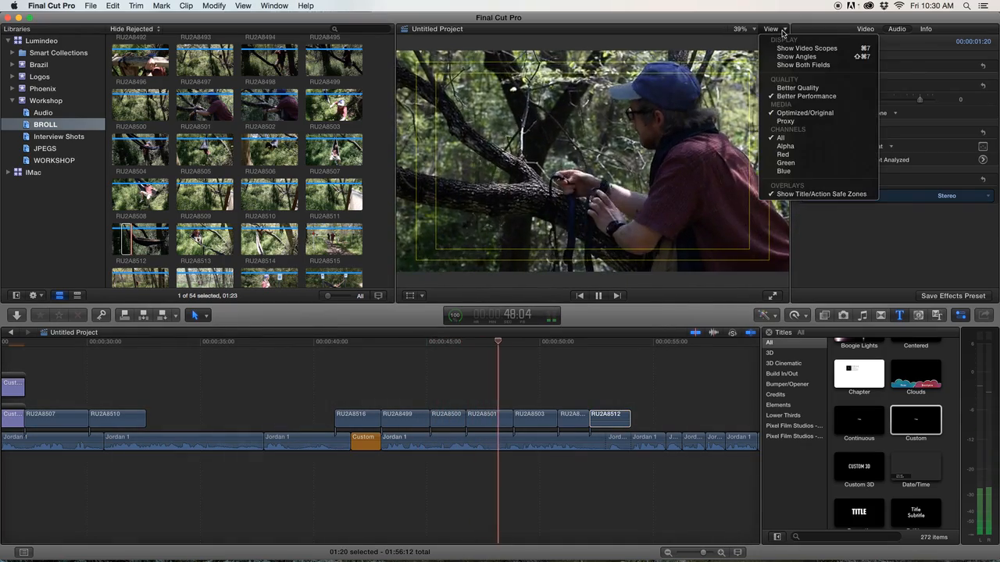
{"action": "left_click", "coordinate": [784, 195]}
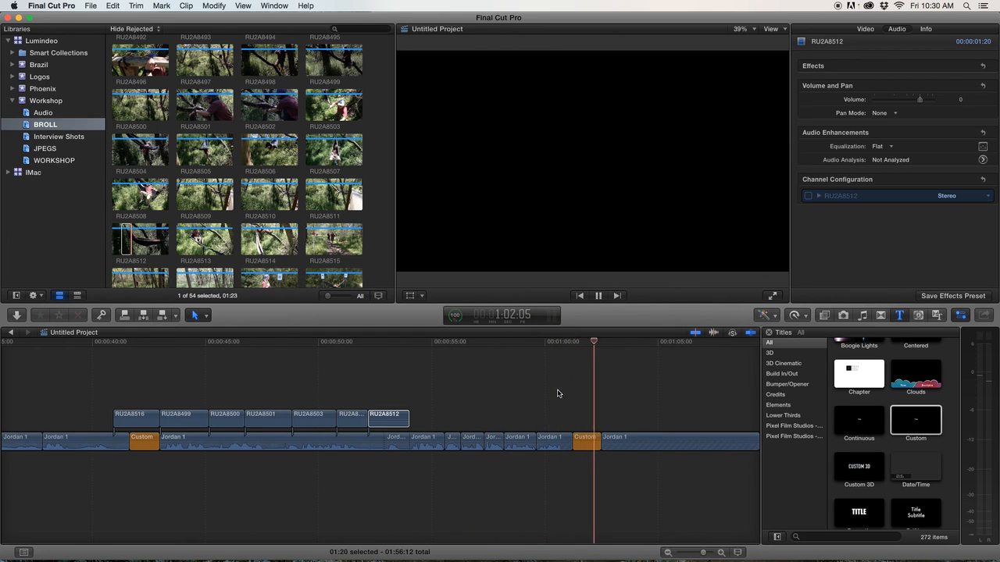
Play back the edited sequence from the beginning to review the cuts and cutaways.
{"action": "key", "text": "space"}
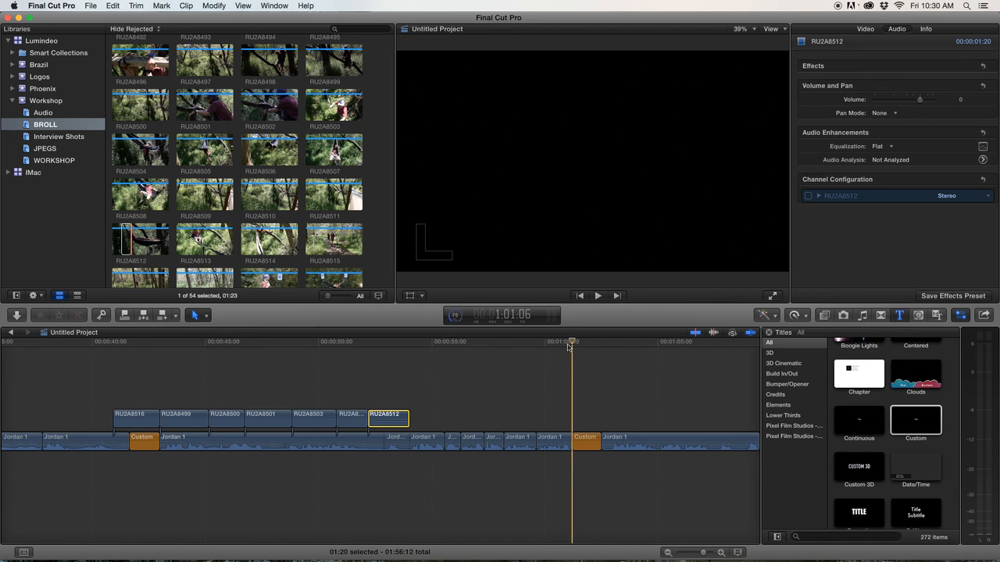
{"action": "scroll", "coordinate": [488, 406], "scroll_direction": "right", "scroll_amount": 5}
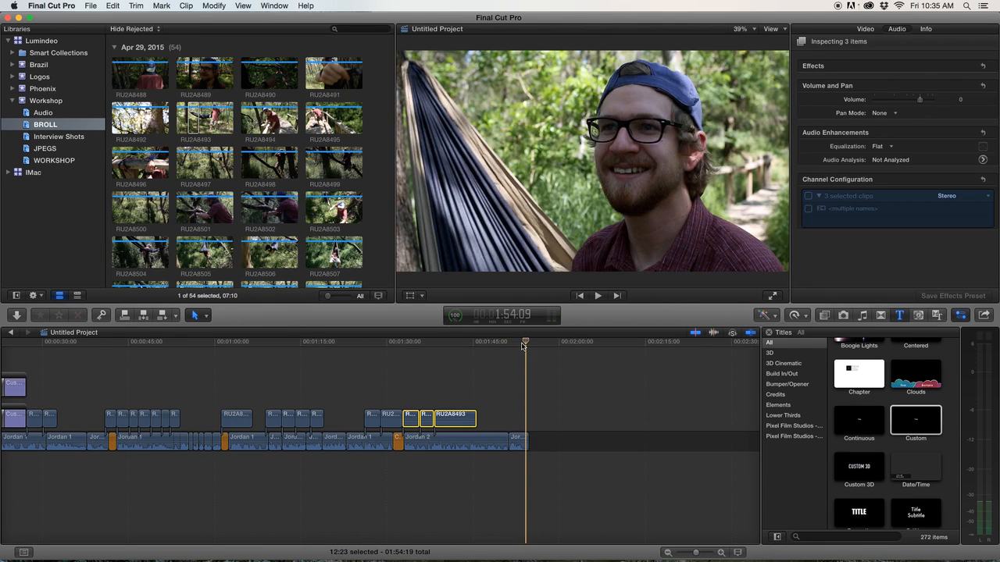
{"action": "scroll", "coordinate": [468, 356], "scroll_direction": "left", "scroll_amount": 7}
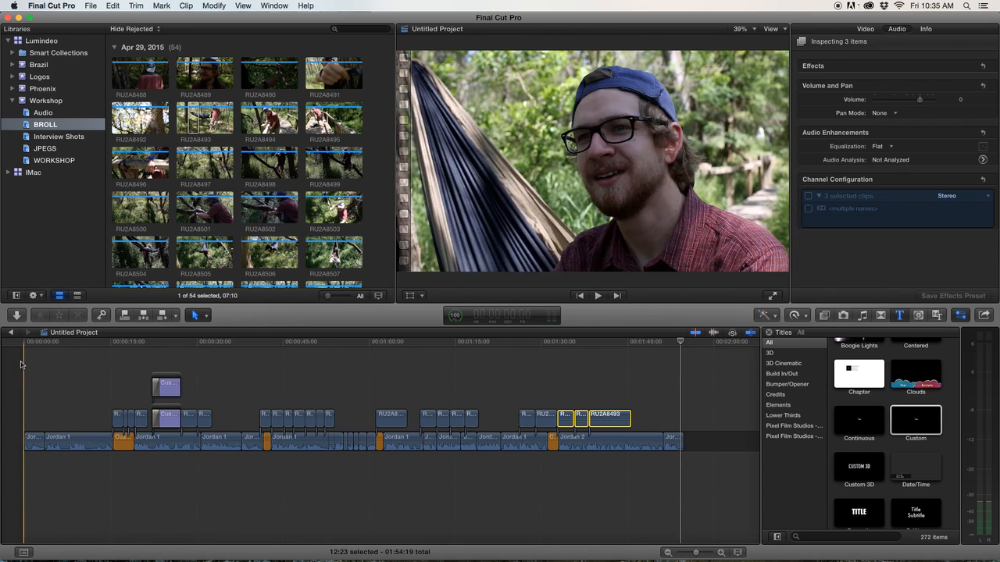
{"action": "key", "text": "space"}
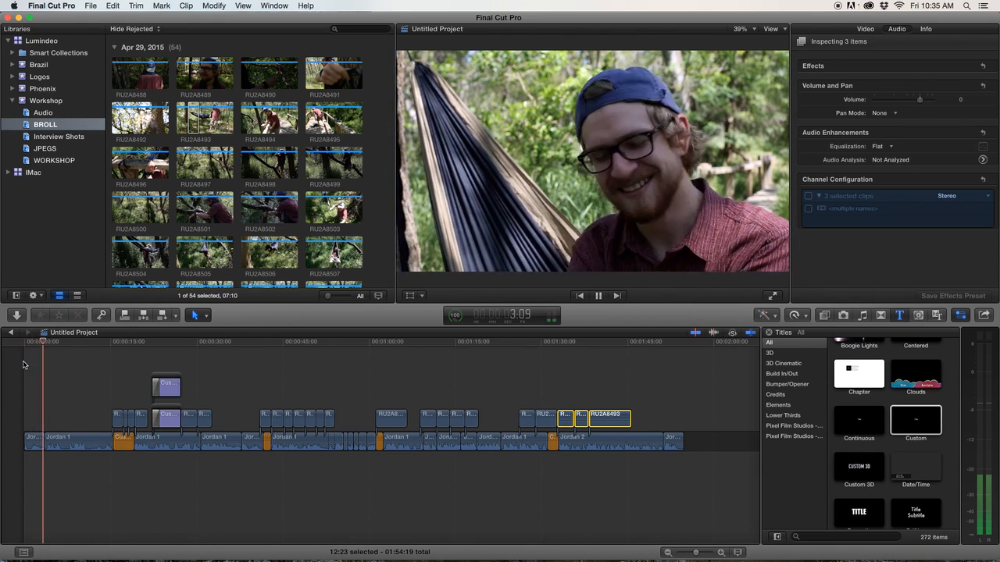
{"action": "key", "text": "space"}
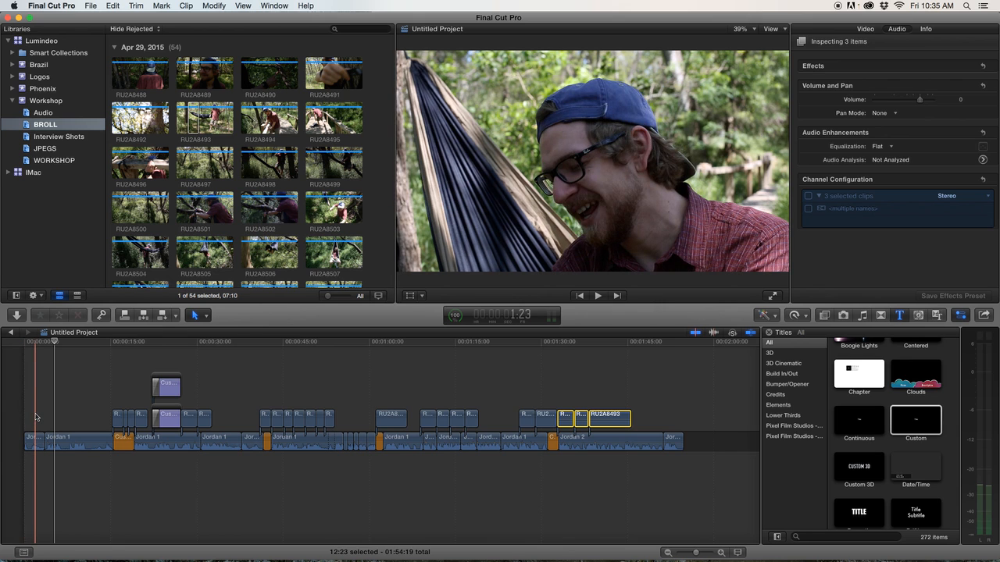
{"action": "key", "text": "space"}
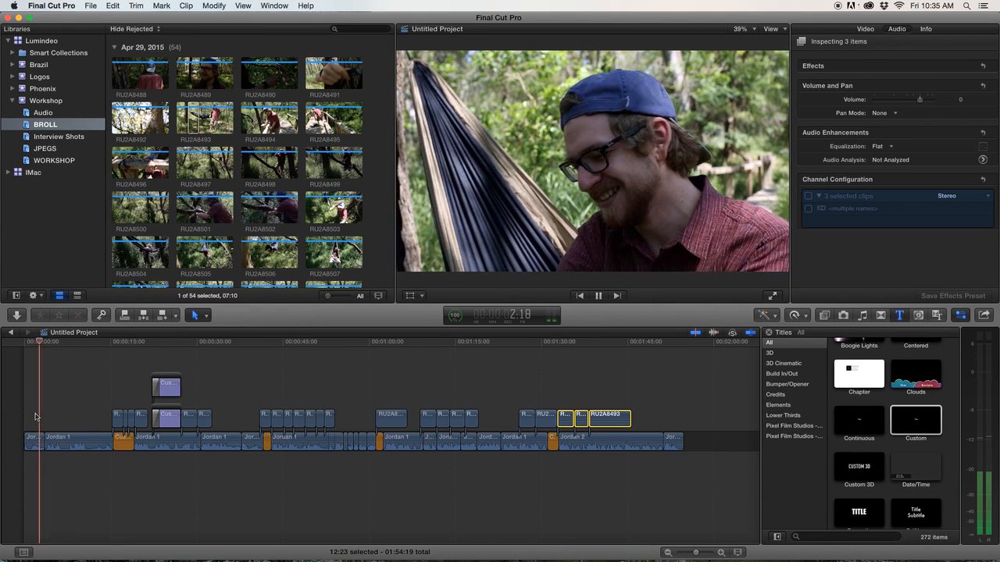
{"action": "key", "text": "space"}
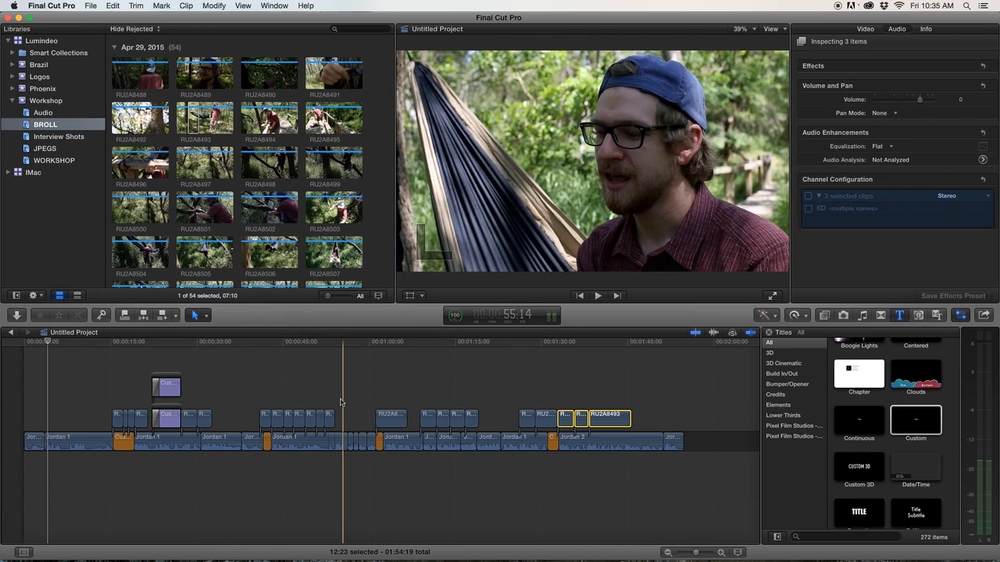
{"action": "key", "text": "space"}
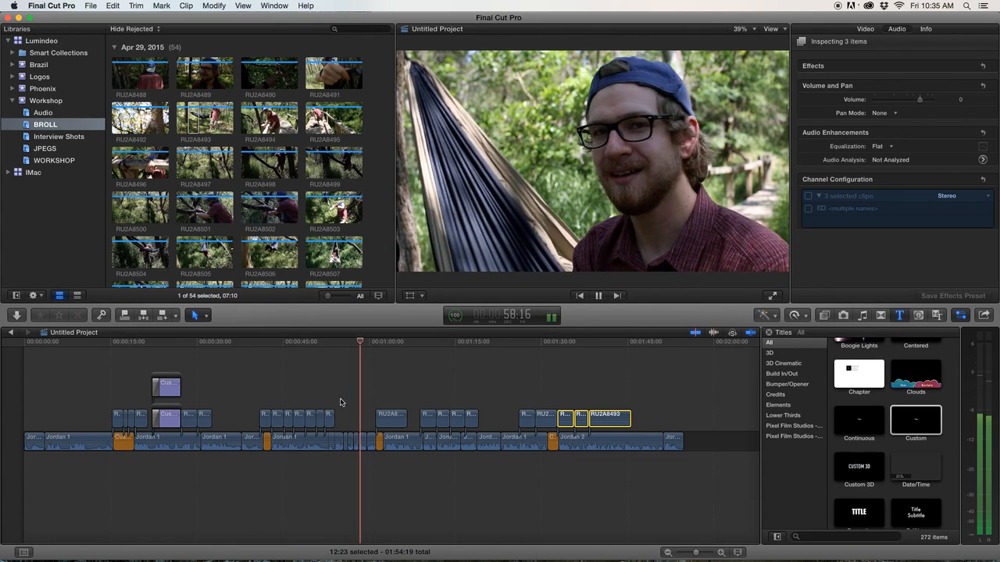
{"action": "key", "text": "space"}
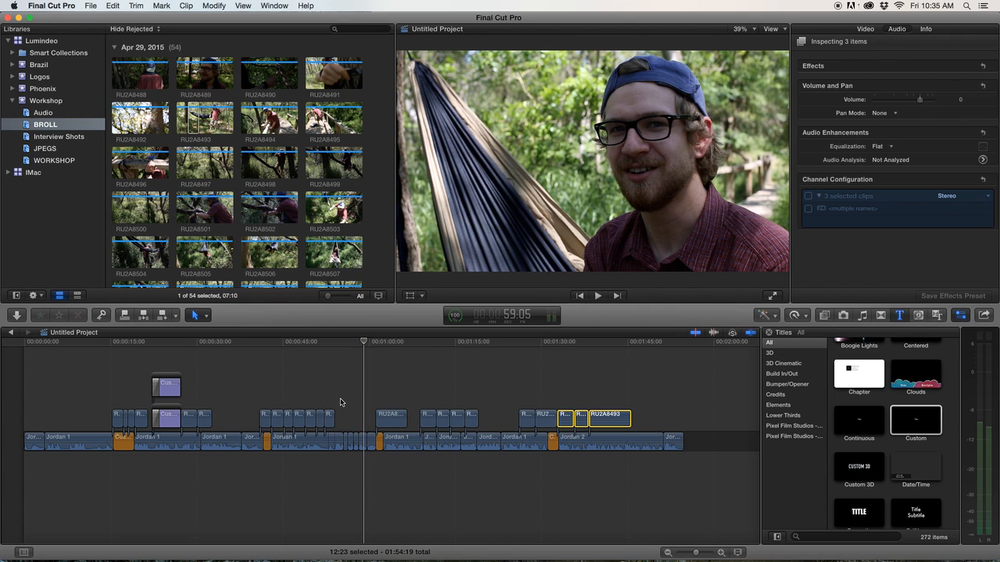
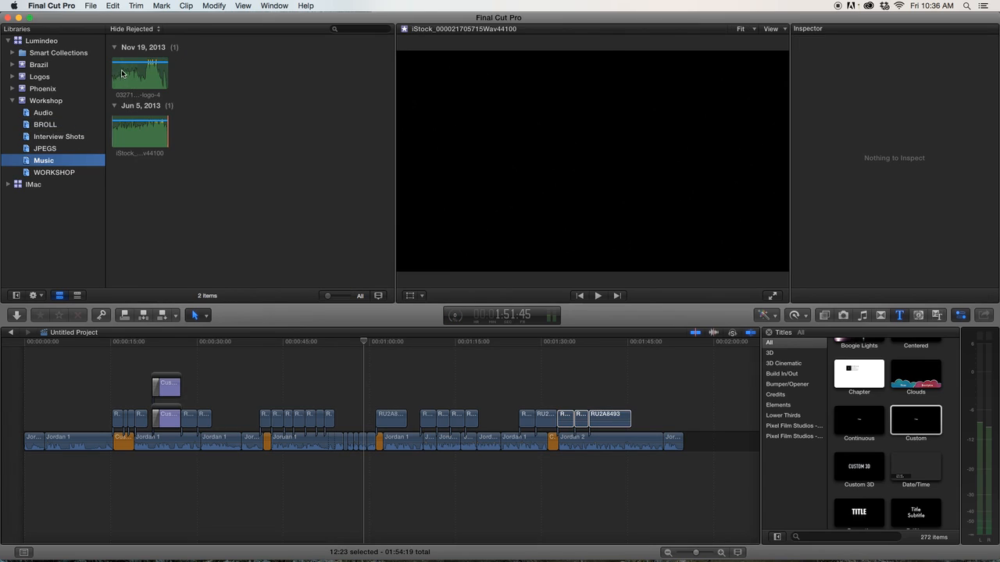
Preview the two music clips in the Music event.
{"action": "left_click", "coordinate": [121, 75]}
{"action": "key", "text": "space"}
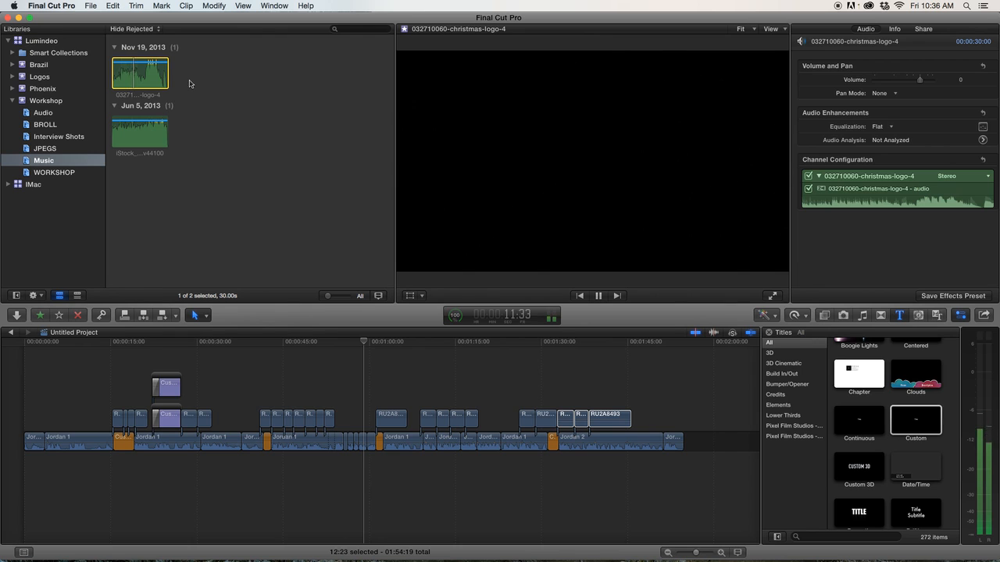
{"action": "left_click", "coordinate": [129, 141]}
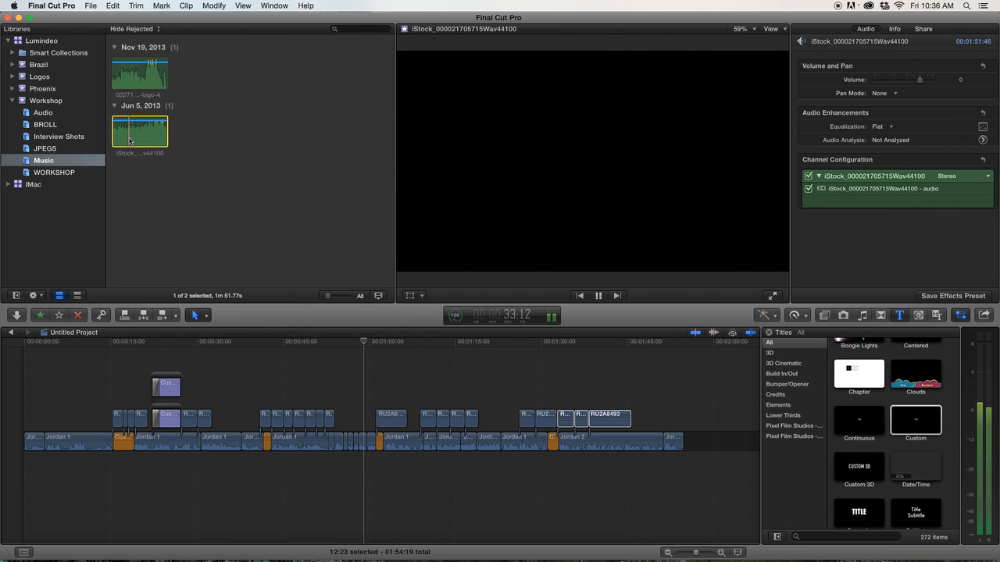
{"action": "key", "text": "space"}
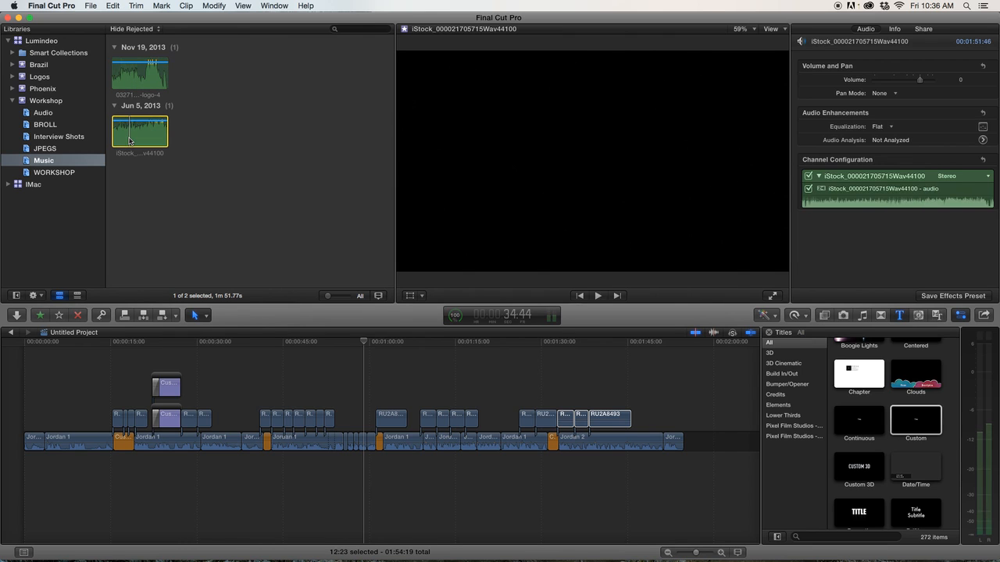
{"action": "key", "text": "q"}
{"action": "scroll", "coordinate": [351, 394], "scroll_direction": "left", "scroll_amount": 5}
{"action": "scroll", "coordinate": [361, 394], "scroll_direction": "left", "scroll_amount": 5}
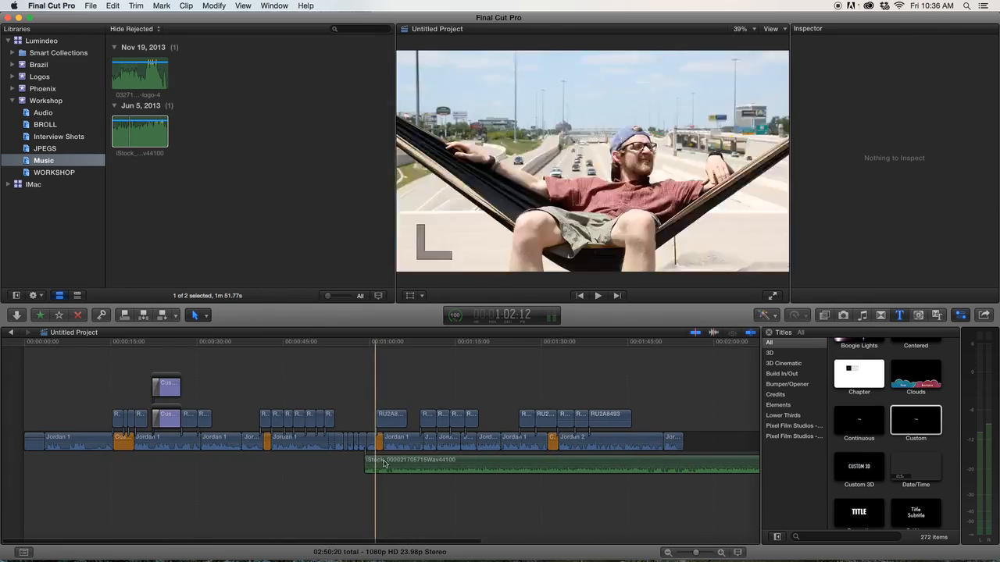
{"action": "left_click_drag", "start_coordinate": [443, 466], "coordinate": [63, 464]}
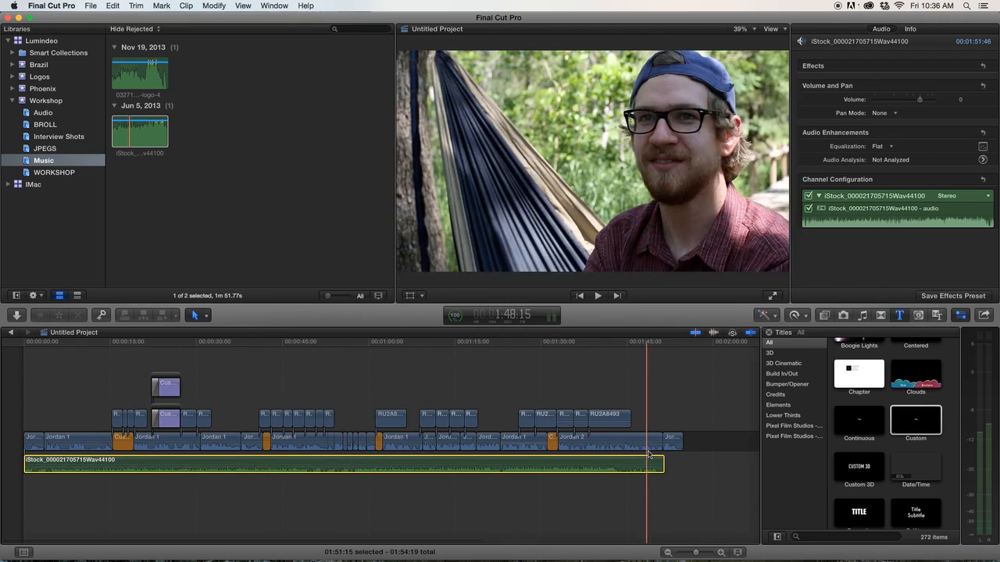
Select the iStock music clip in the timeline and disable its audio channel.
{"action": "key", "text": "space"}
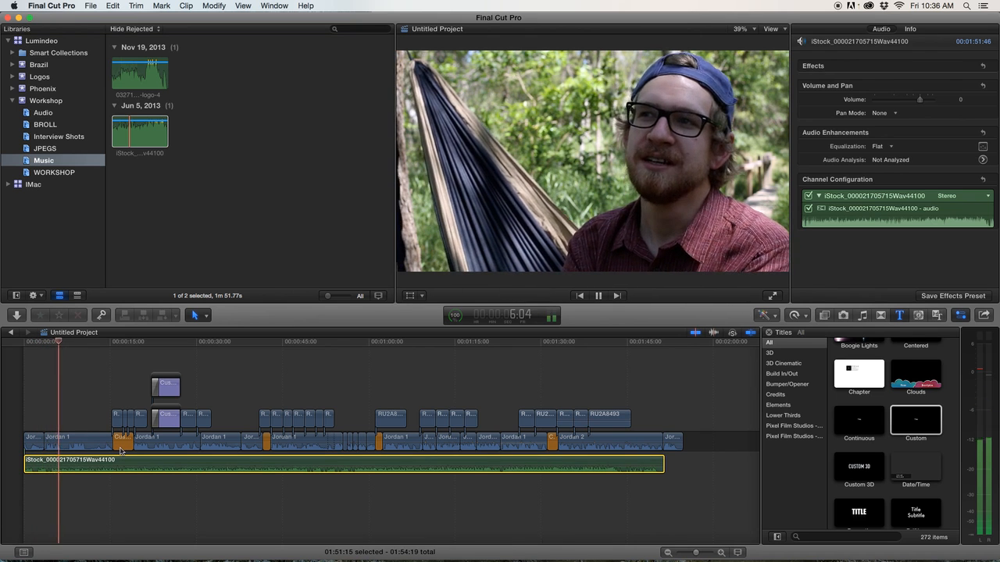
{"action": "key", "text": "space"}
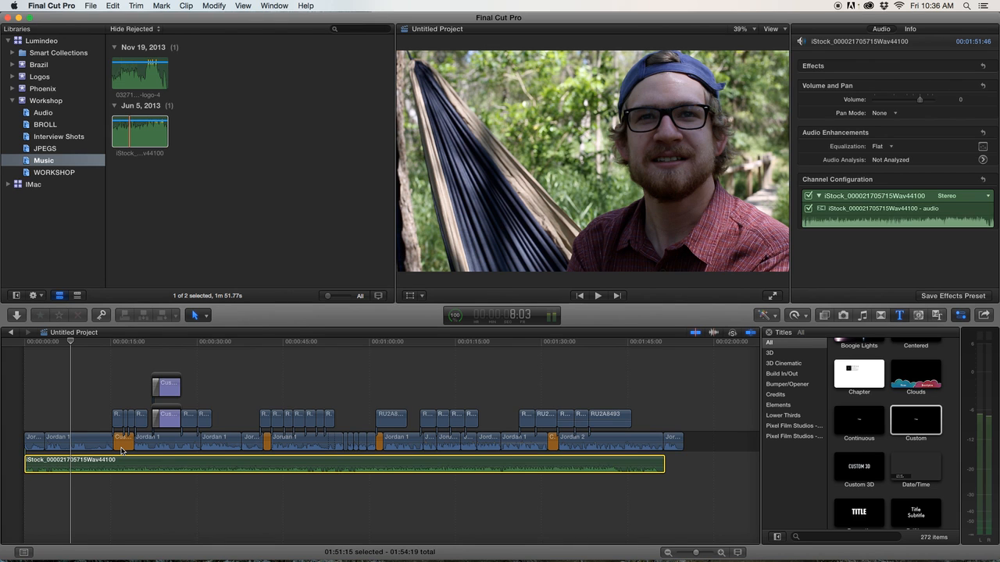
{"action": "left_click", "coordinate": [72, 438]}
{"action": "left_click", "coordinate": [75, 460]}
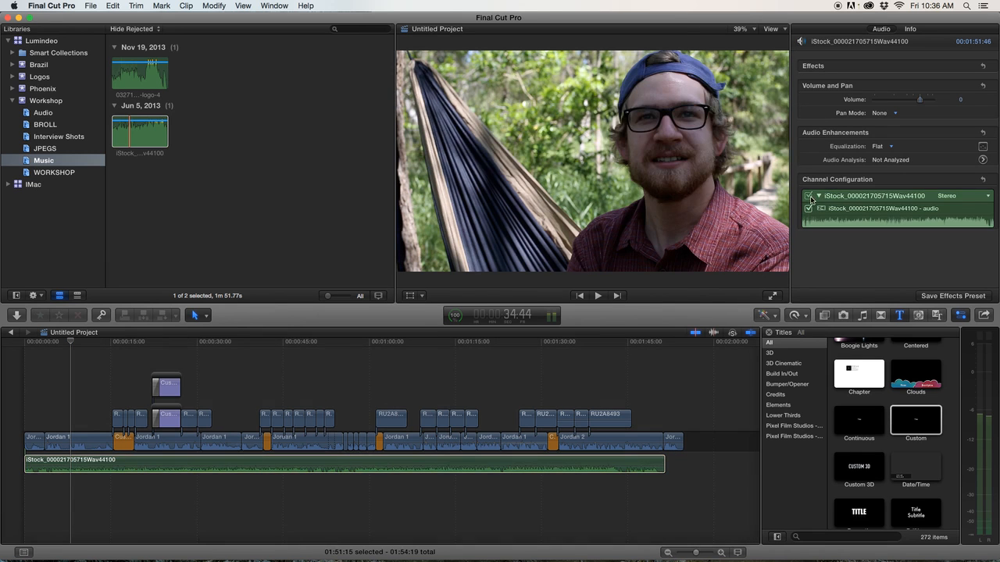
{"action": "left_click", "coordinate": [809, 195]}
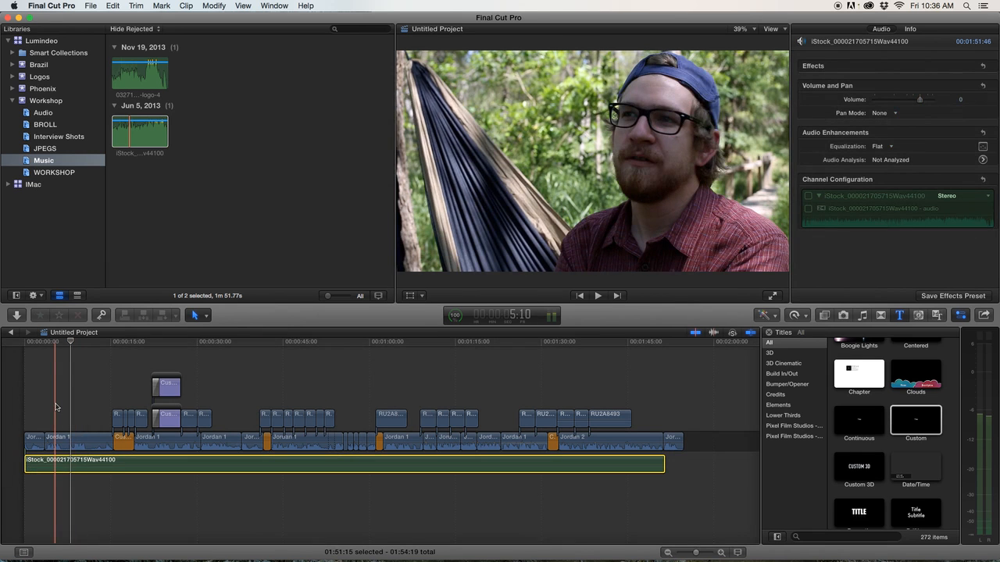
Play back the opening of the sequence to review the audio mix.
{"action": "key", "text": "XF86AudioRaiseVolume"}
{"action": "key", "text": "space"}
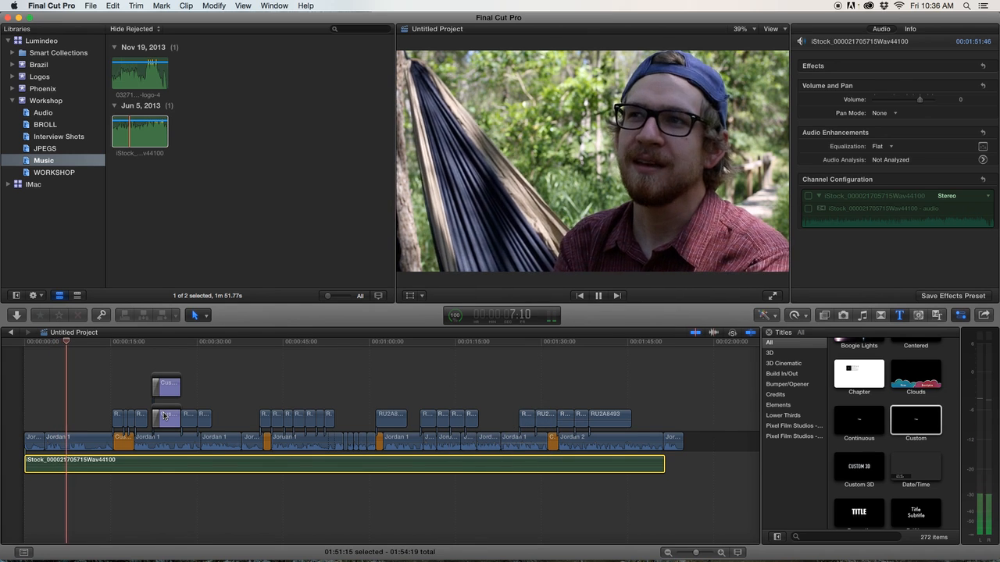
{"action": "key", "text": "space"}
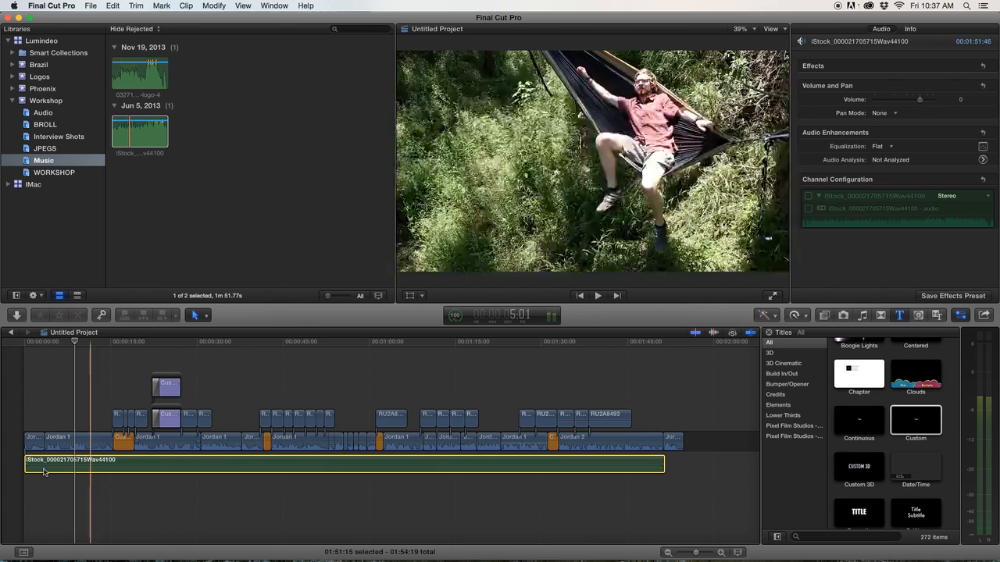
{"action": "key", "text": "space"}
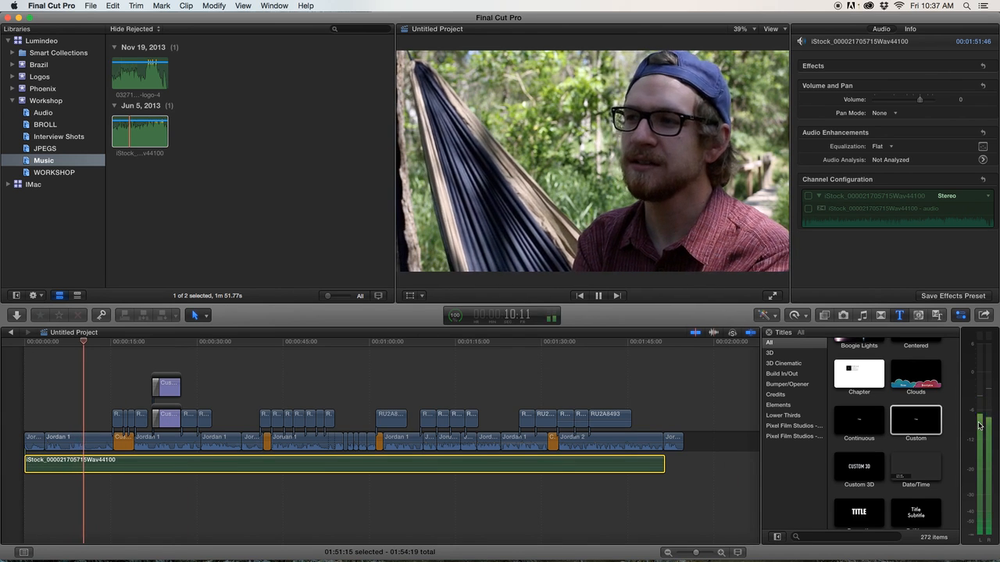
{"action": "key", "text": "XF86AudioLowerVolume"}
{"action": "key", "text": "space"}
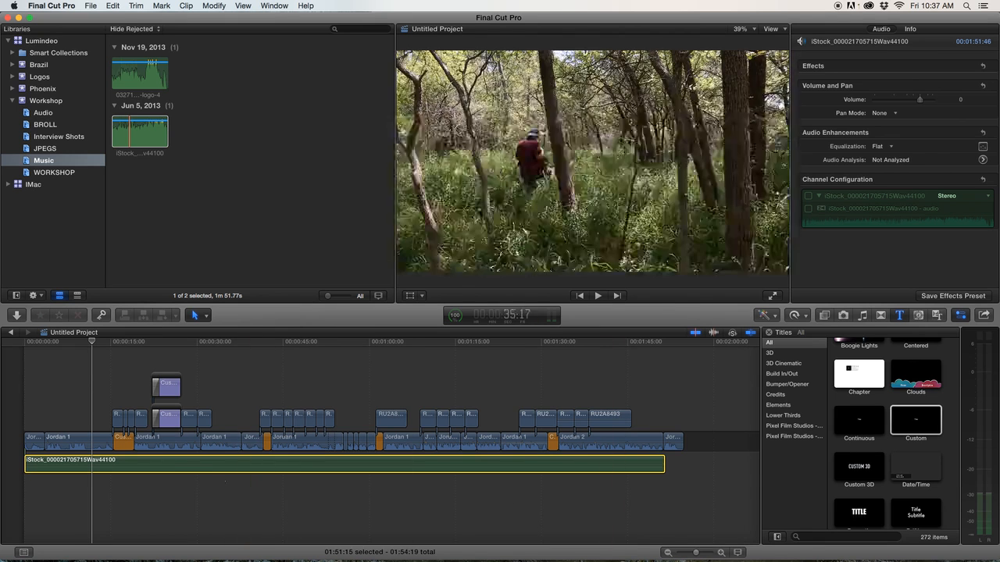
{"action": "left_click", "coordinate": [70, 414]}
{"action": "key", "text": "space"}
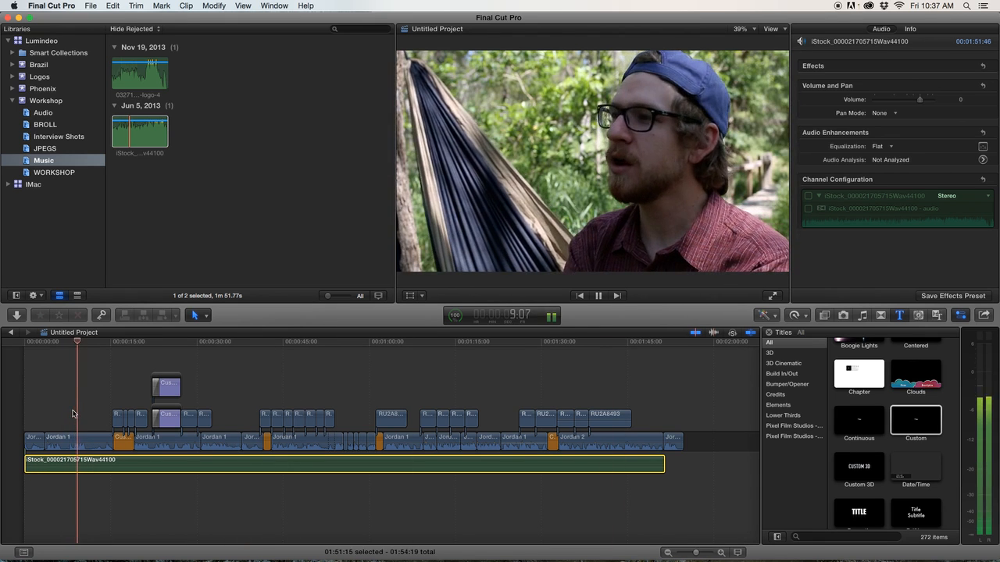
{"action": "key", "text": "space"}
{"action": "key", "text": "space"}
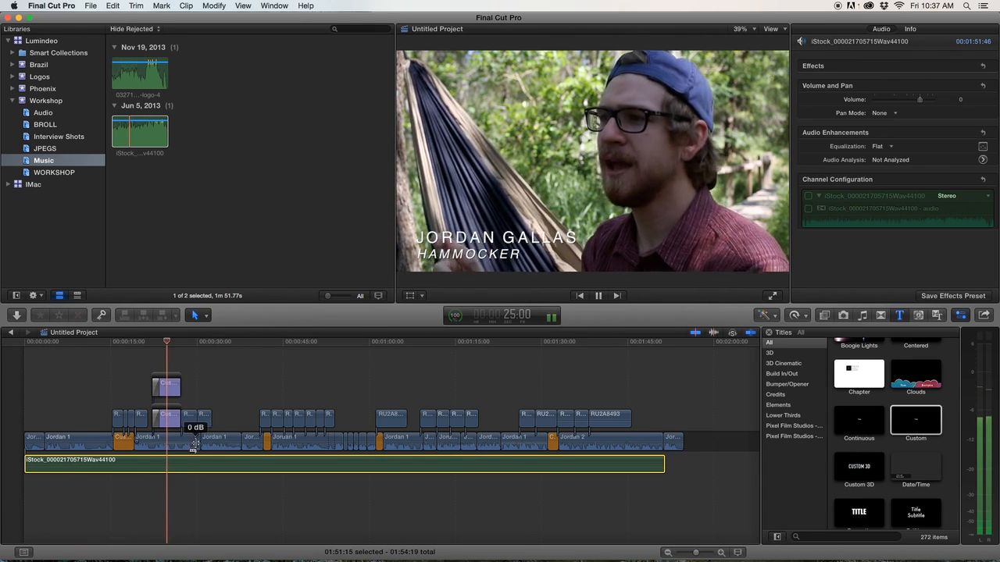
{"action": "key", "text": "space"}
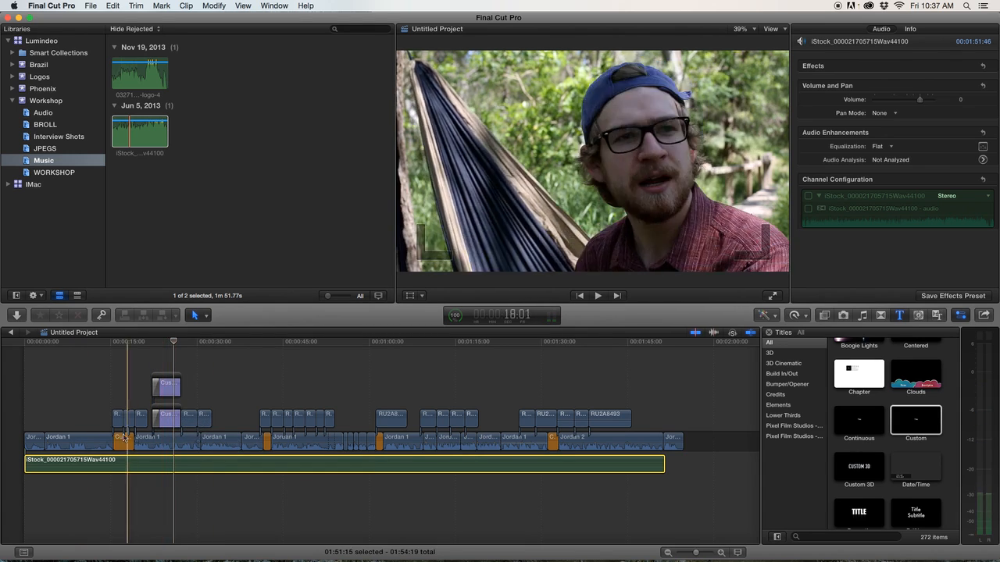
Select the first Jordan 1 clip, disable its Storyline audio channel, and play it back.
{"action": "left_click", "coordinate": [89, 442]}
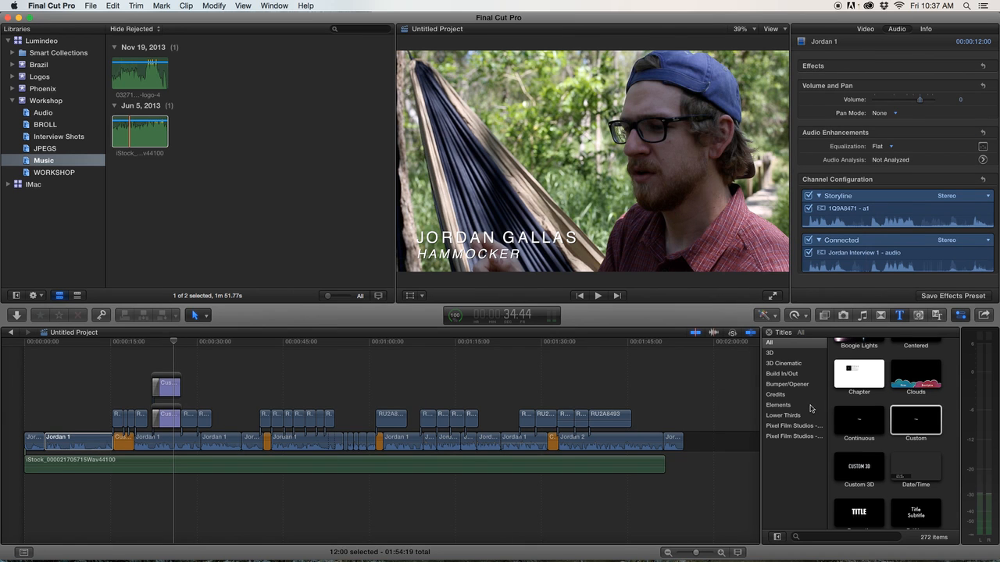
{"action": "left_click", "coordinate": [833, 227]}
{"action": "left_click", "coordinate": [809, 196]}
{"action": "left_click", "coordinate": [63, 422]}
{"action": "key", "text": "space"}
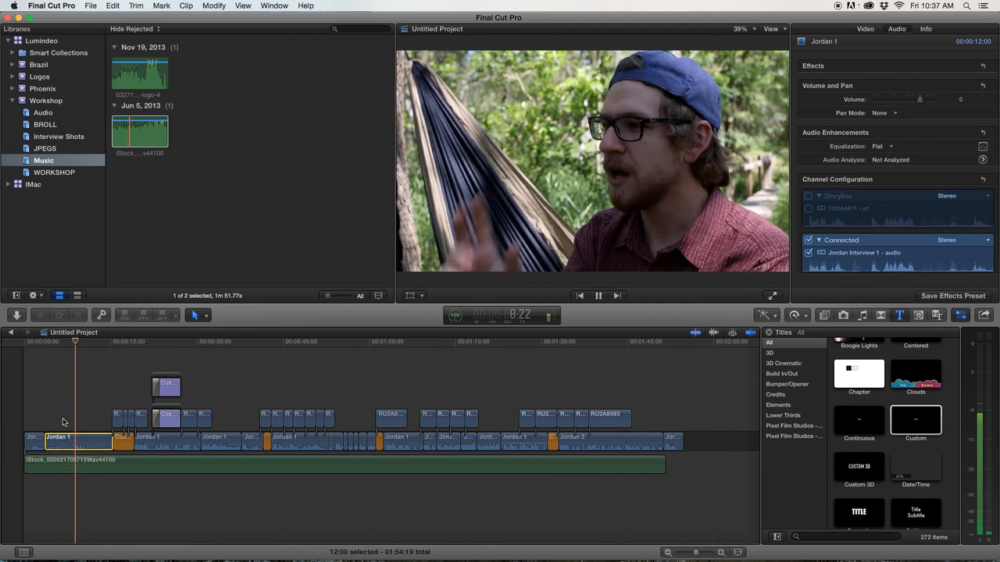
{"action": "key", "text": "space"}
{"action": "key", "text": "XF86AudioLowerVolume"}
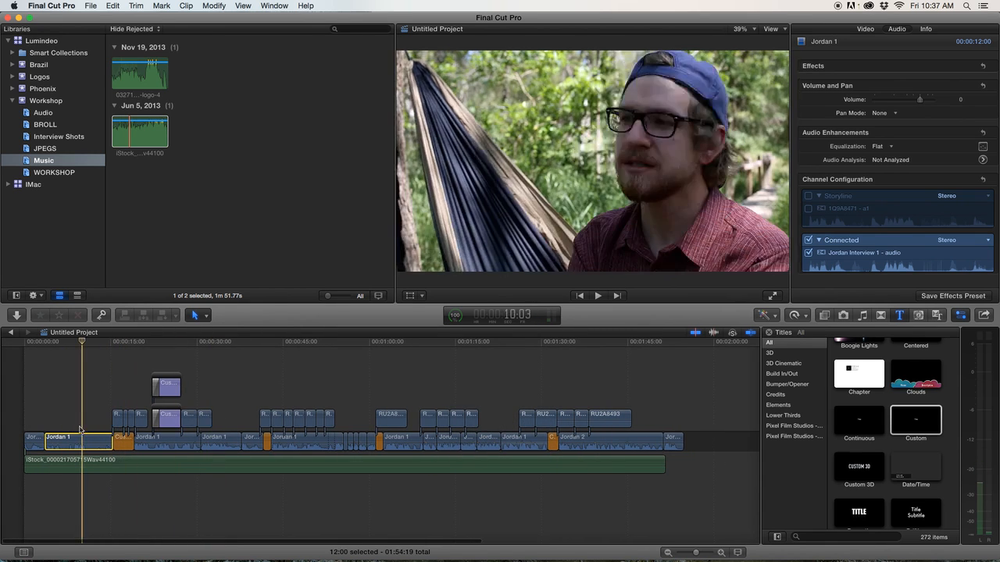
{"action": "key", "text": "space"}
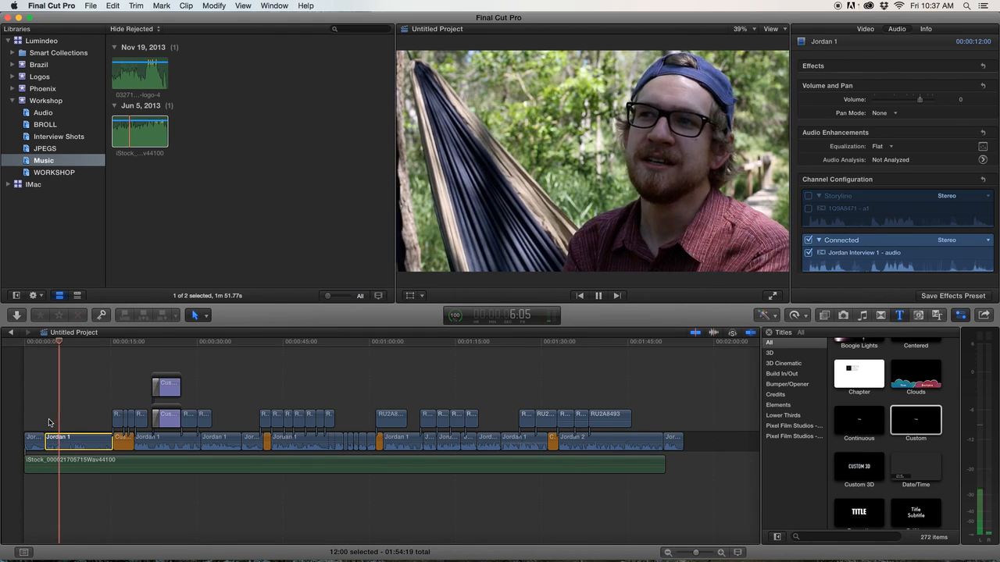
{"action": "key", "text": "space"}
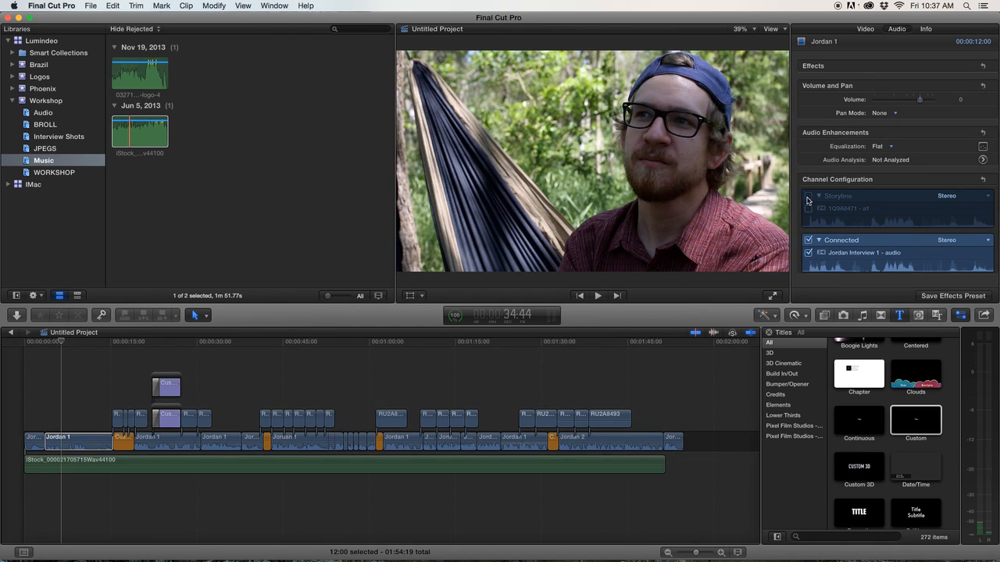
Re-enable the Storyline audio channel of the Jordan 1 clip and play it back.
{"action": "left_click", "coordinate": [808, 196]}
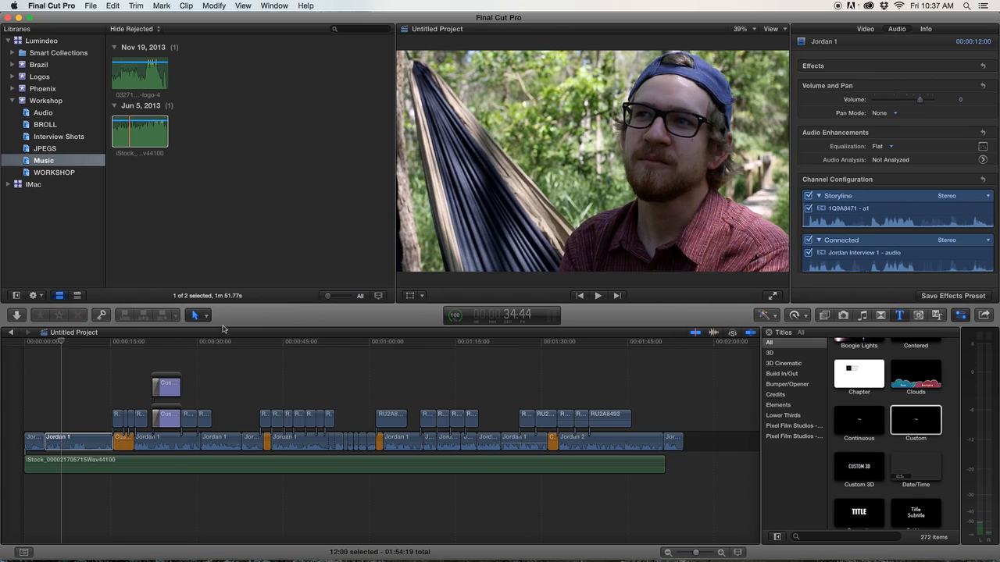
{"action": "key", "text": "space"}
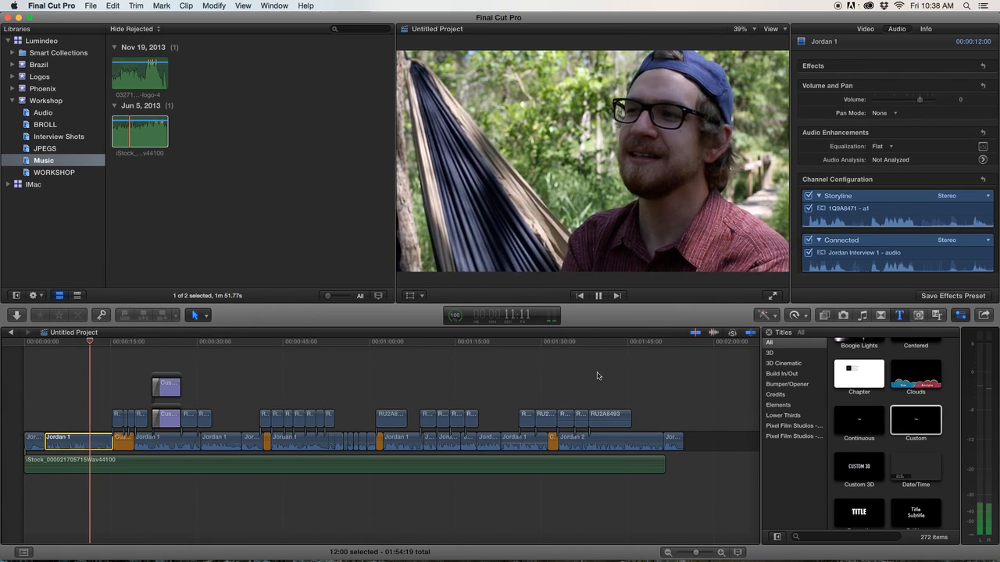
{"action": "key", "text": "space"}
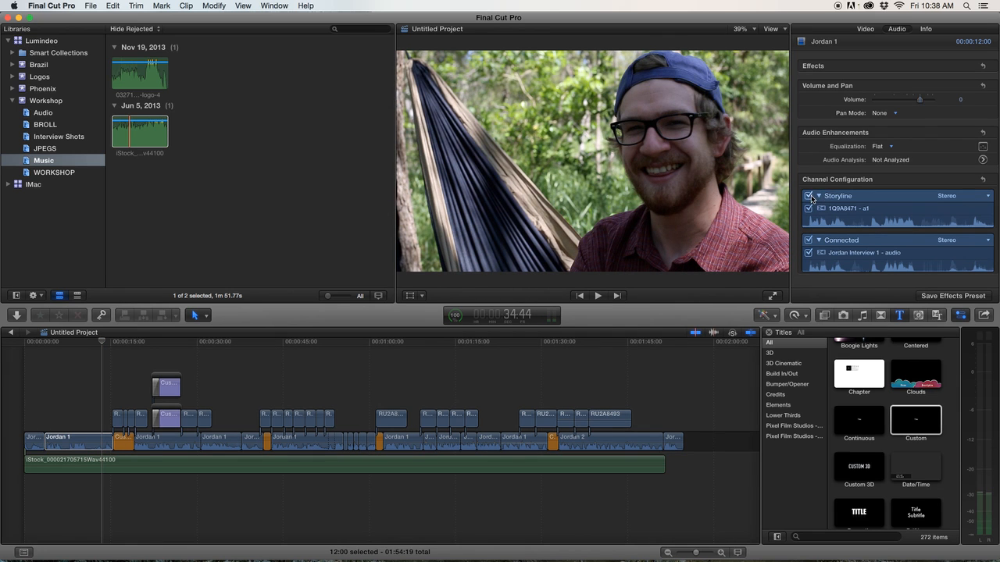
Disable the Storyline audio channel of the Jordan 1 clip again and play it back.
{"action": "left_click", "coordinate": [807, 196]}
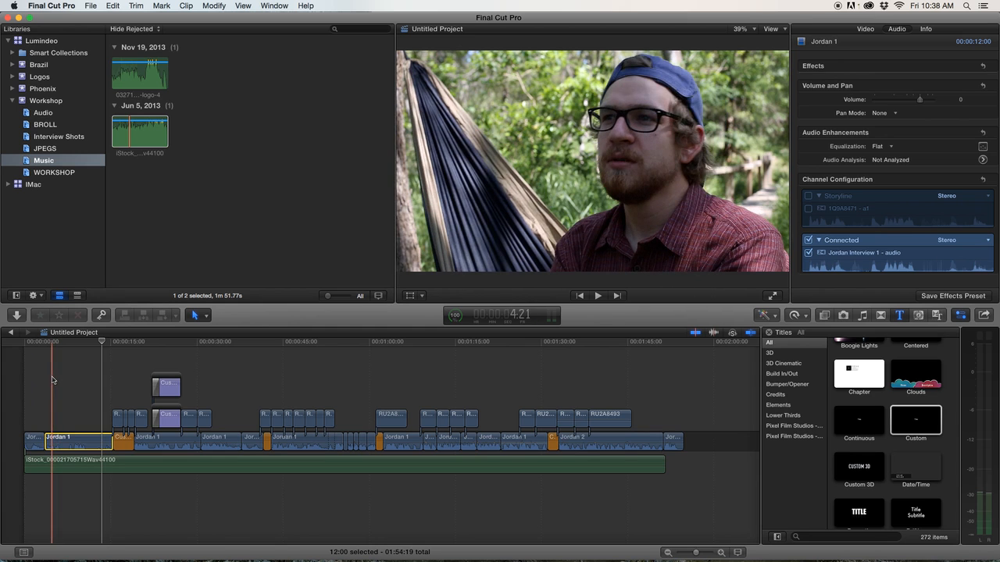
{"action": "key", "text": "space"}
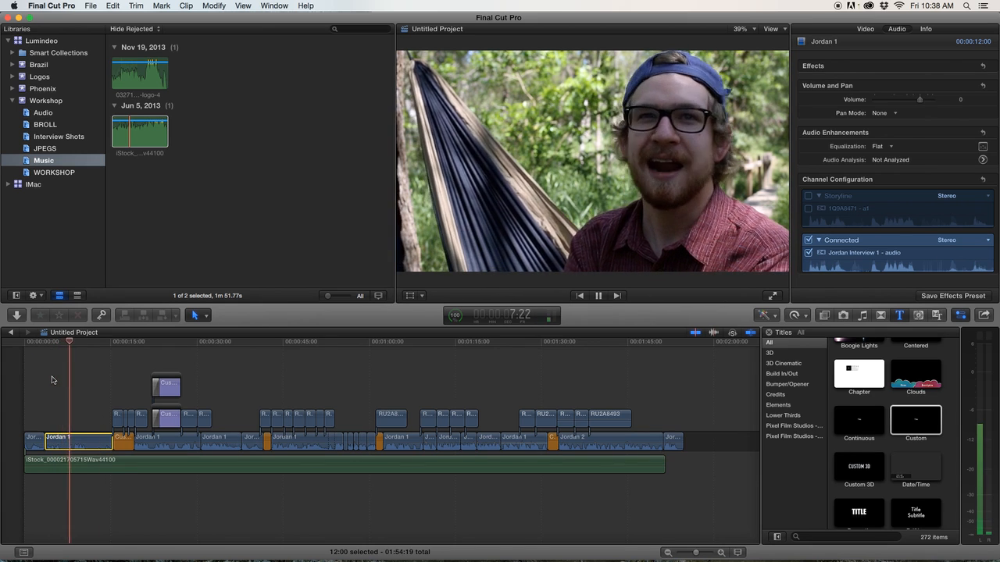
{"action": "key", "text": "space"}
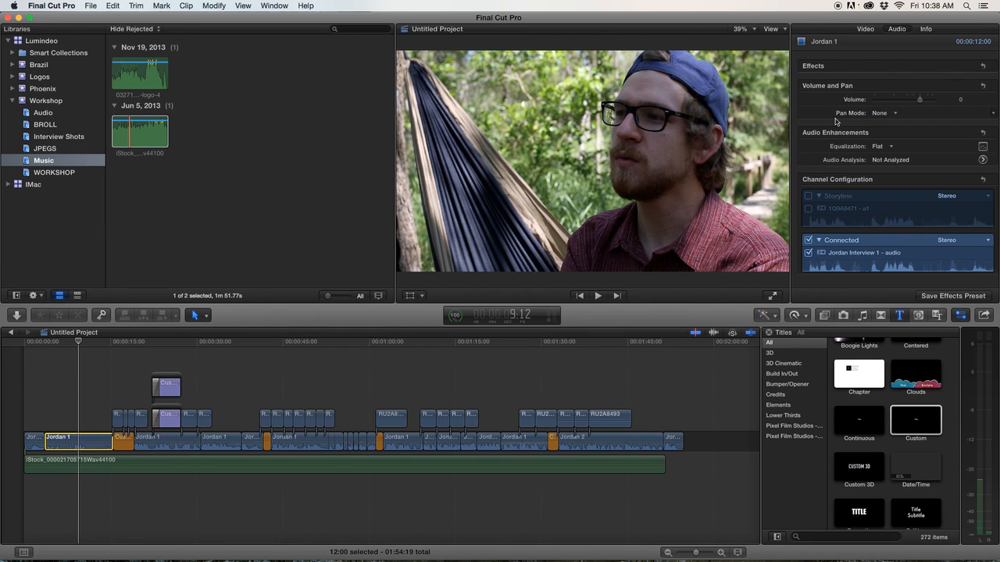
Set the Jordan 1 clip's pan mode to Rotate with a pan amount of 51.0.
{"action": "left_click", "coordinate": [878, 113]}
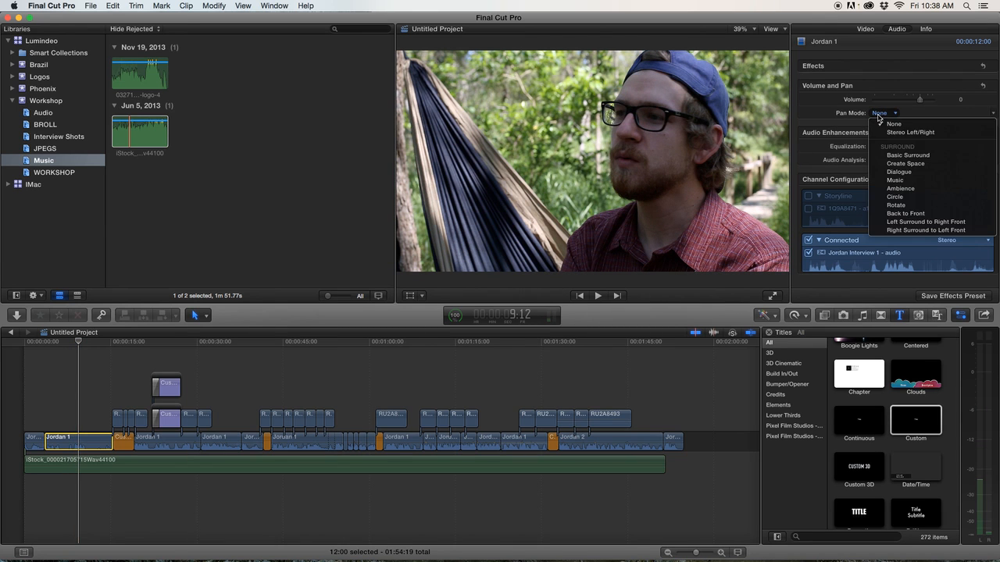
{"action": "left_click", "coordinate": [919, 206]}
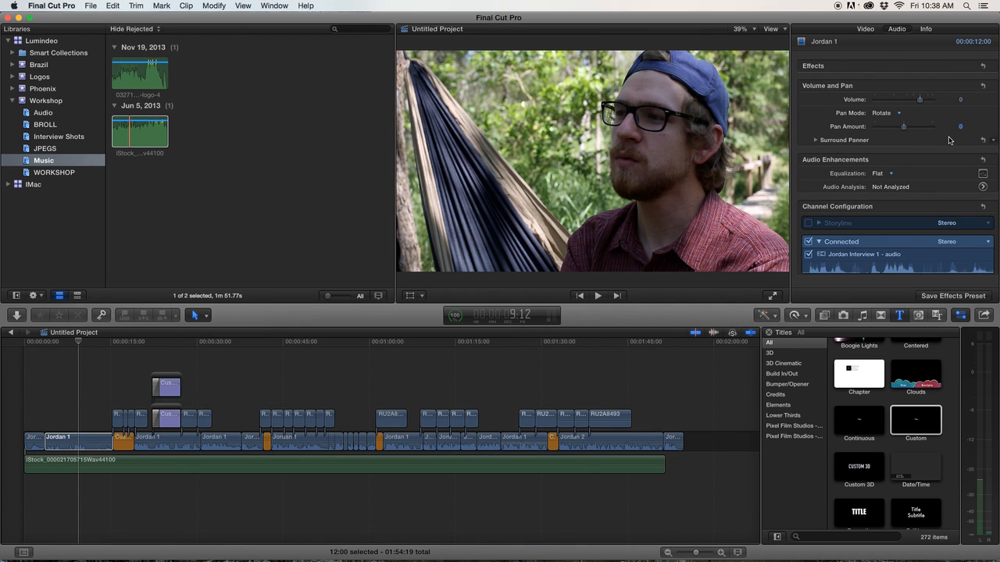
{"action": "mouse_move", "coordinate": [901, 128]}
{"action": "left_mouse_down"}
{"action": "mouse_move", "coordinate": [914, 130]}
{"action": "mouse_move", "coordinate": [893, 131]}
{"action": "mouse_move", "coordinate": [916, 132]}
{"action": "left_mouse_up"}
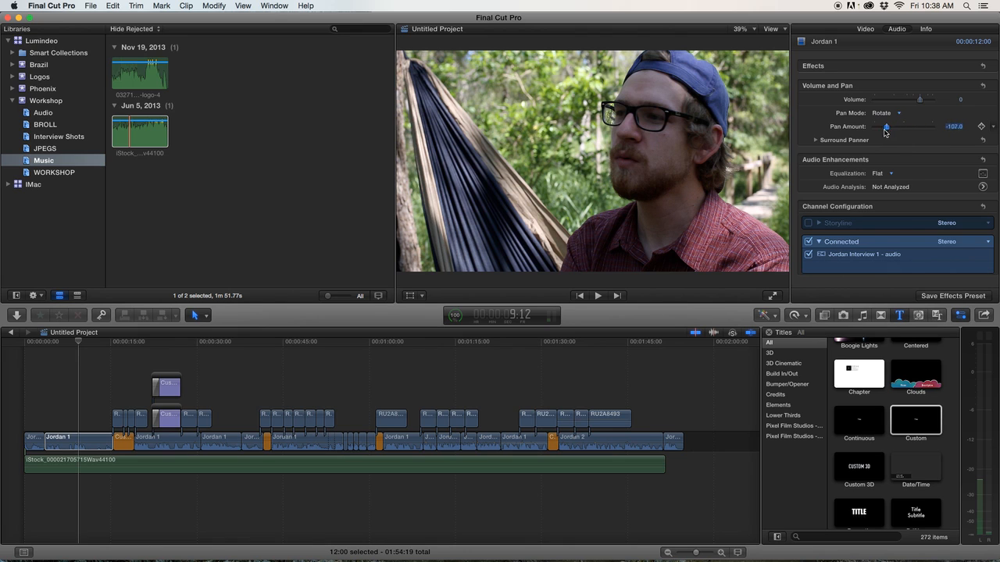
{"action": "left_click_drag", "start_coordinate": [886, 132], "coordinate": [915, 134]}
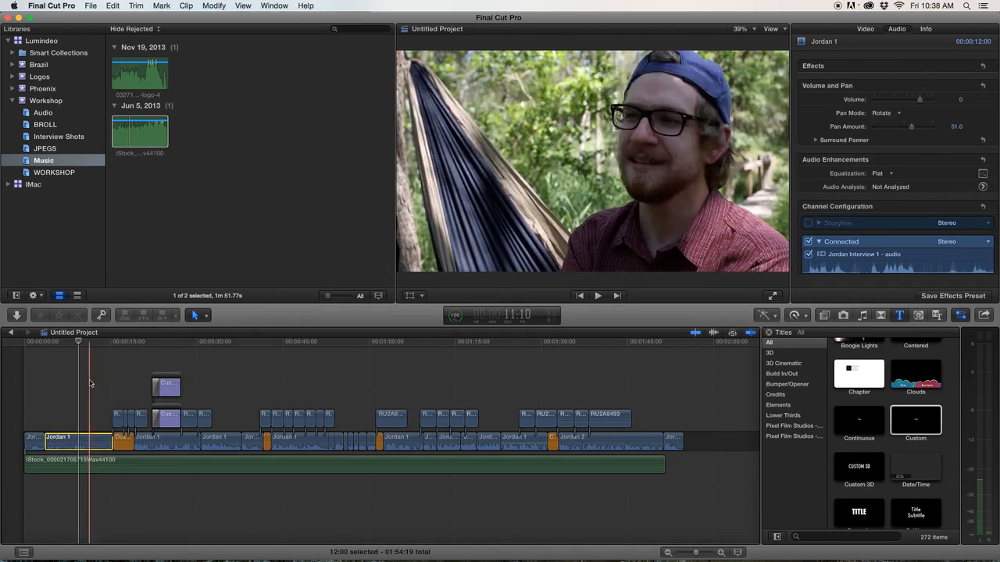
Play back the first Jordan 1 clip to hear the panned audio.
{"action": "left_click", "coordinate": [73, 379]}
{"action": "key", "text": "space"}
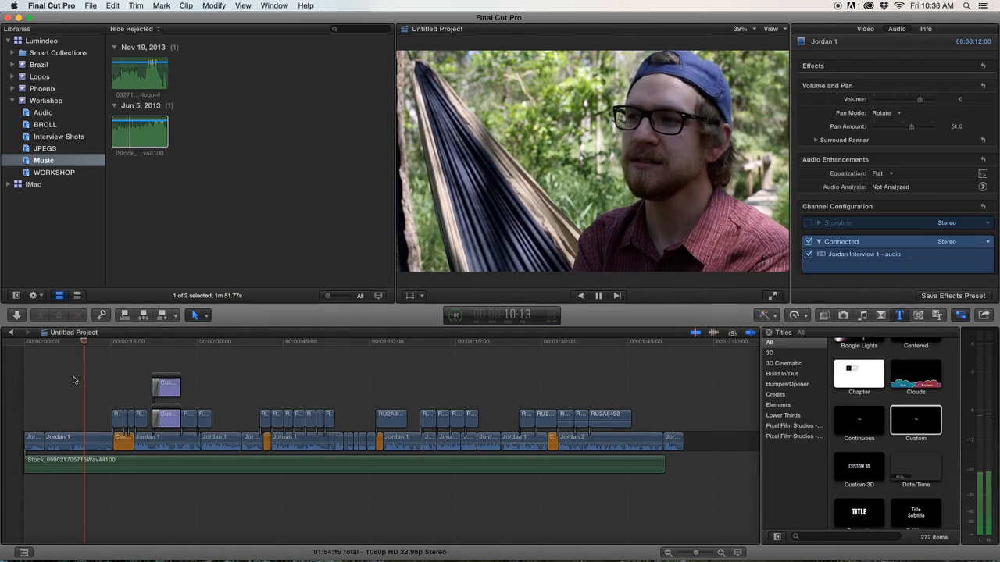
{"action": "key", "text": "space"}
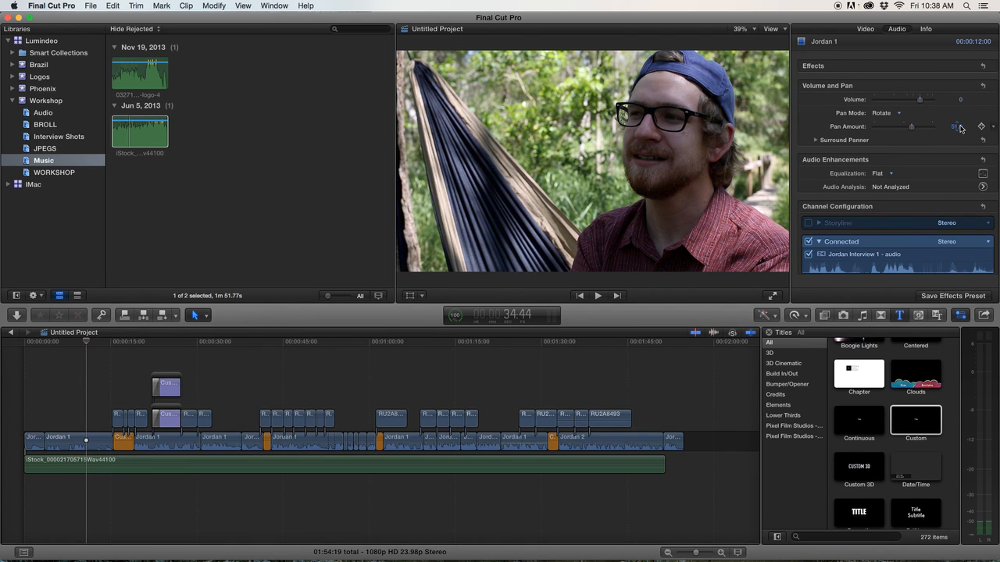
{"action": "key", "text": "Return"}
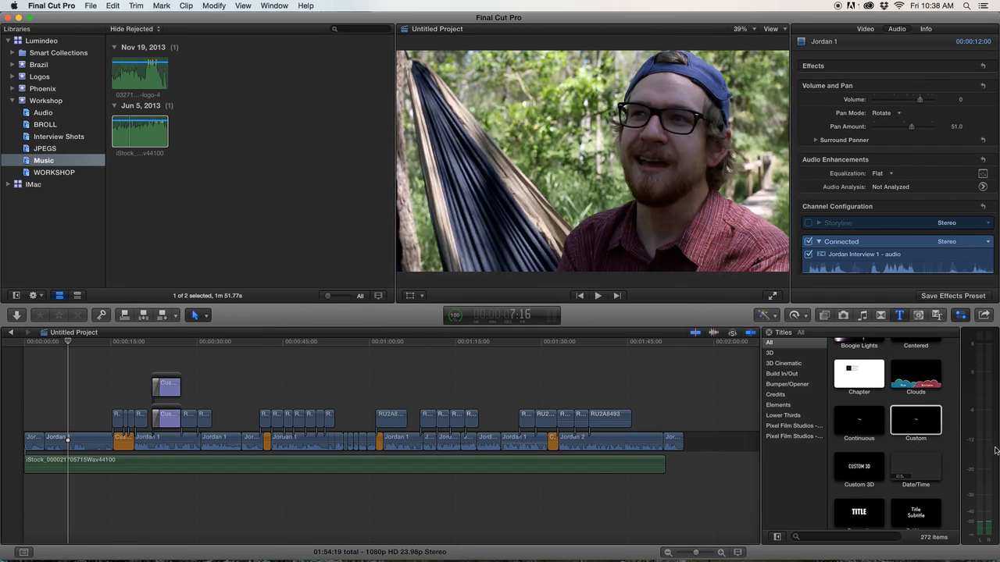
{"action": "key", "text": "space"}
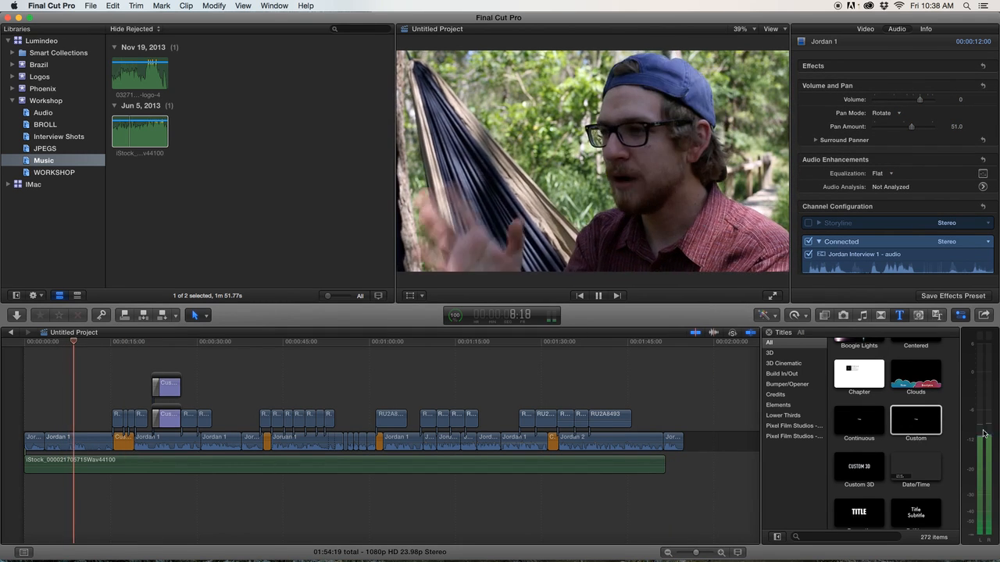
Replay the start of the first Jordan 1 clip to review its panned audio.
{"action": "key", "text": "space"}
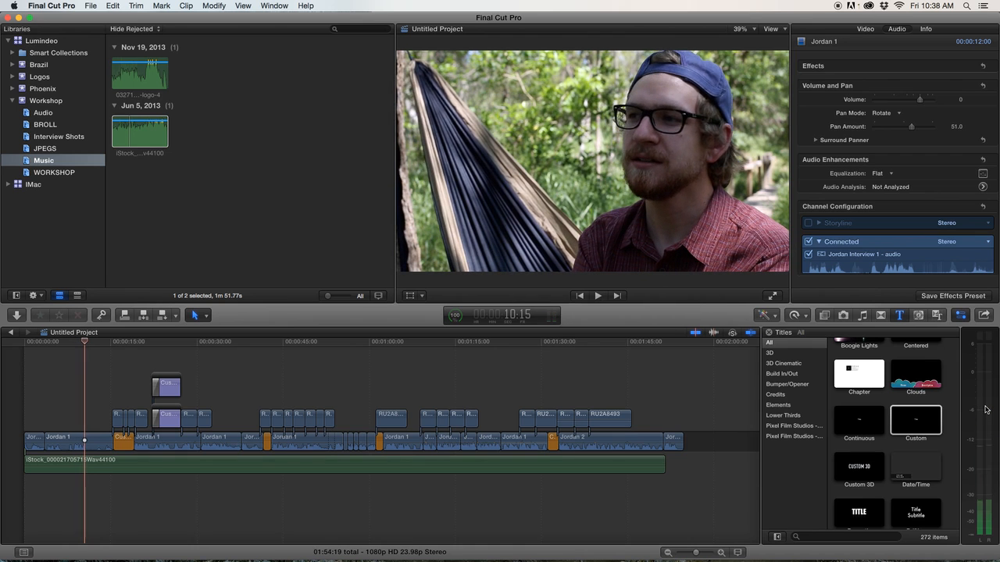
{"action": "key", "text": "XF86AudioLowerVolume"}
{"action": "key", "text": "XF86AudioLowerVolume"}
{"action": "key", "text": "XF86AudioLowerVolume"}
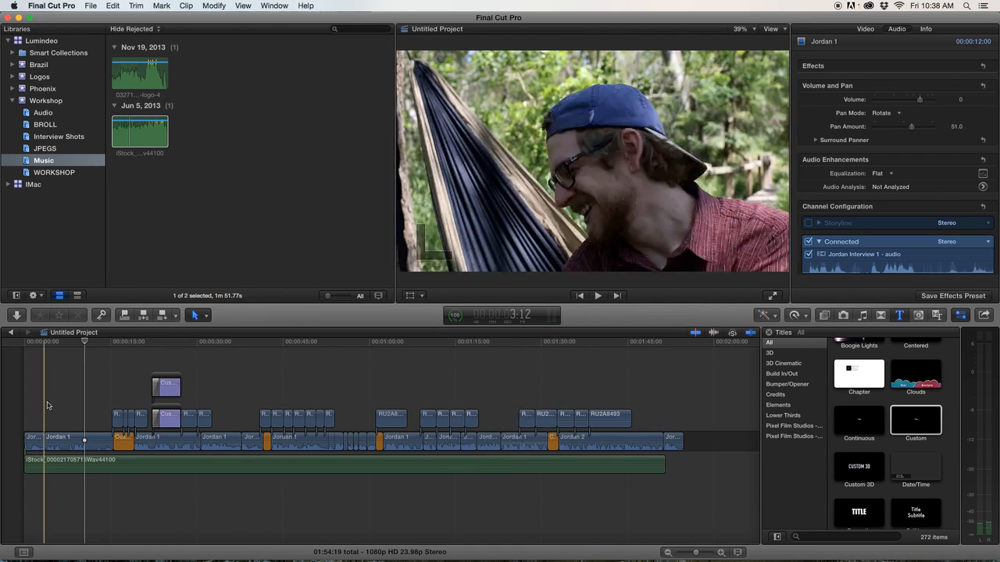
{"action": "left_click", "coordinate": [70, 397]}
{"action": "key", "text": "space"}
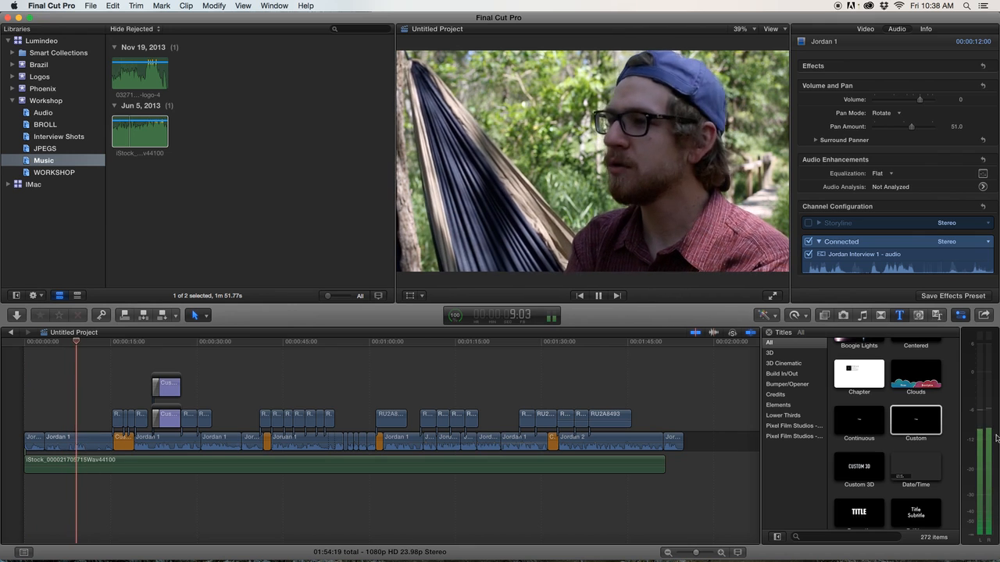
{"action": "key", "text": "space"}
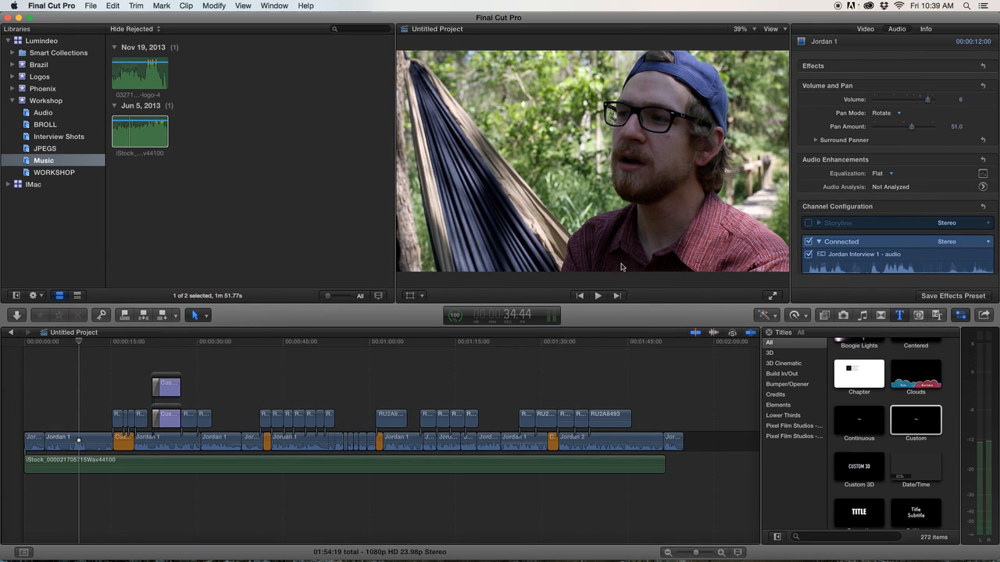
{"action": "left_click", "coordinate": [70, 412]}
{"action": "key", "text": "space"}
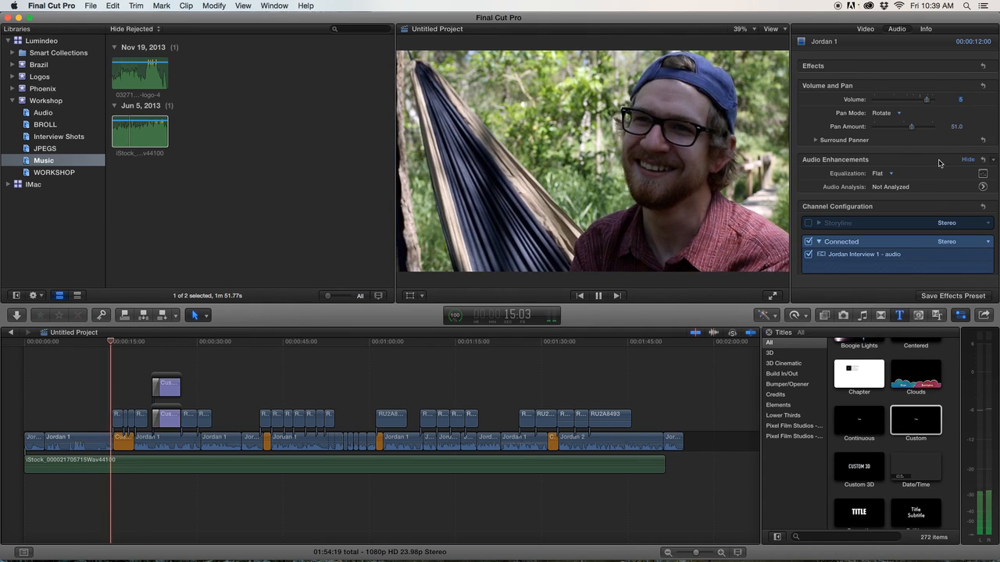
{"action": "key", "text": "space"}
Paste the first Jordan 1 clip's volume and pan attributes onto all 20 interview clips in the primary storyline.
{"action": "left_click", "coordinate": [67, 437]}
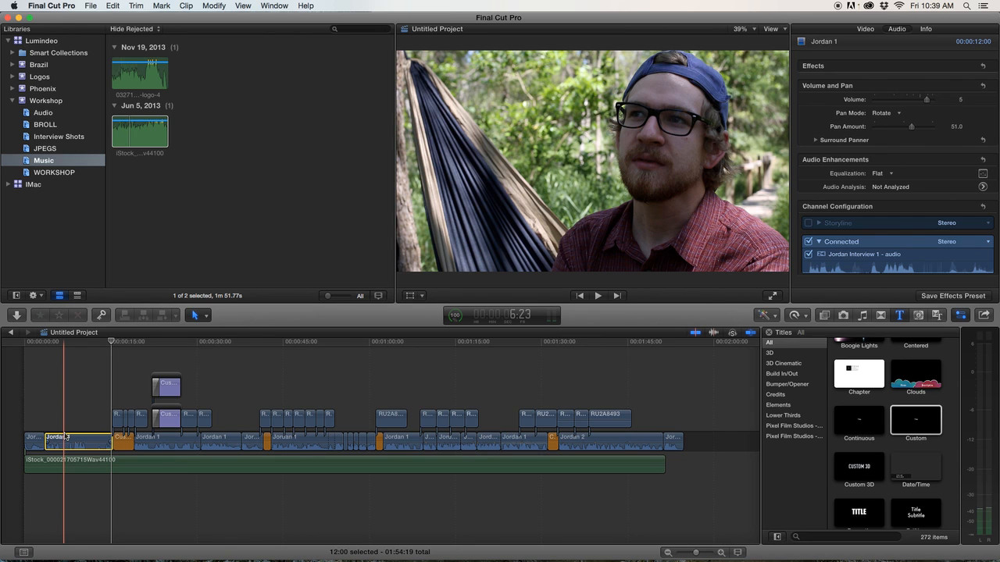
{"action": "left_click", "coordinate": [33, 440]}
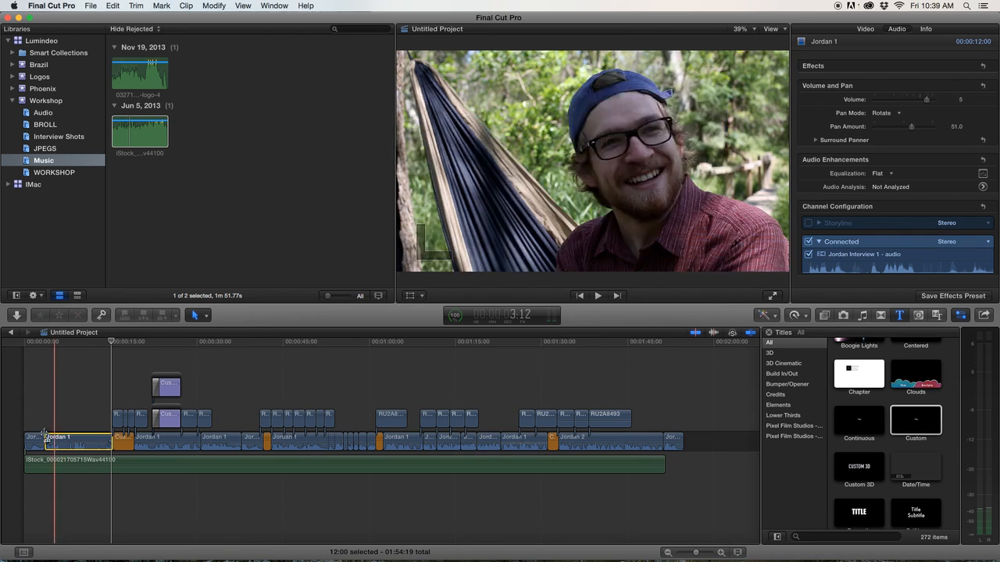
{"action": "left_click", "coordinate": [168, 441], "text": "super"}
{"action": "left_click", "coordinate": [222, 441], "text": "super"}
{"action": "left_click", "coordinate": [252, 441], "text": "super"}
{"action": "left_click", "coordinate": [306, 441], "text": "super"}
{"action": "left_click_drag", "start_coordinate": [701, 438], "coordinate": [311, 438]}
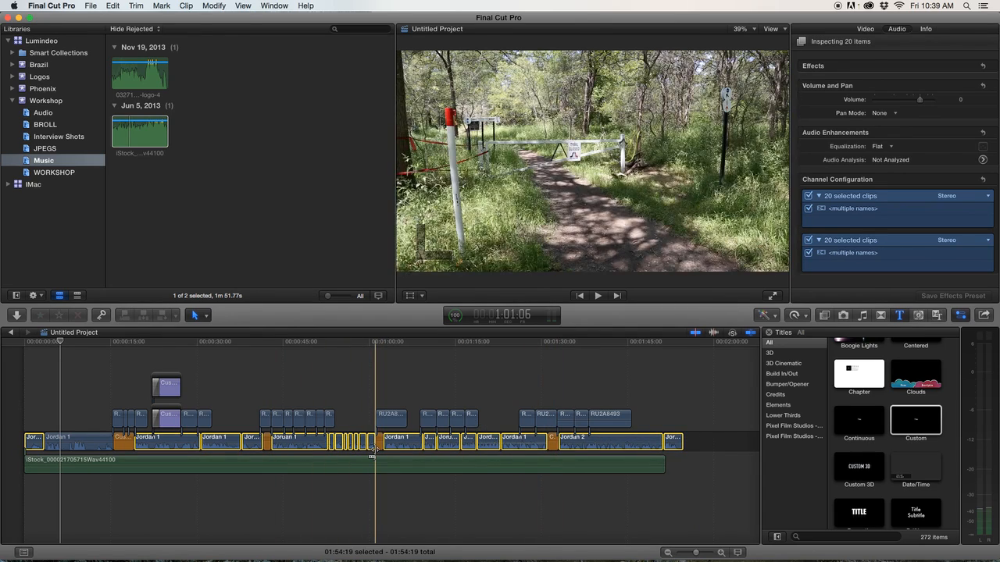
{"action": "key", "text": "shift+super+v"}
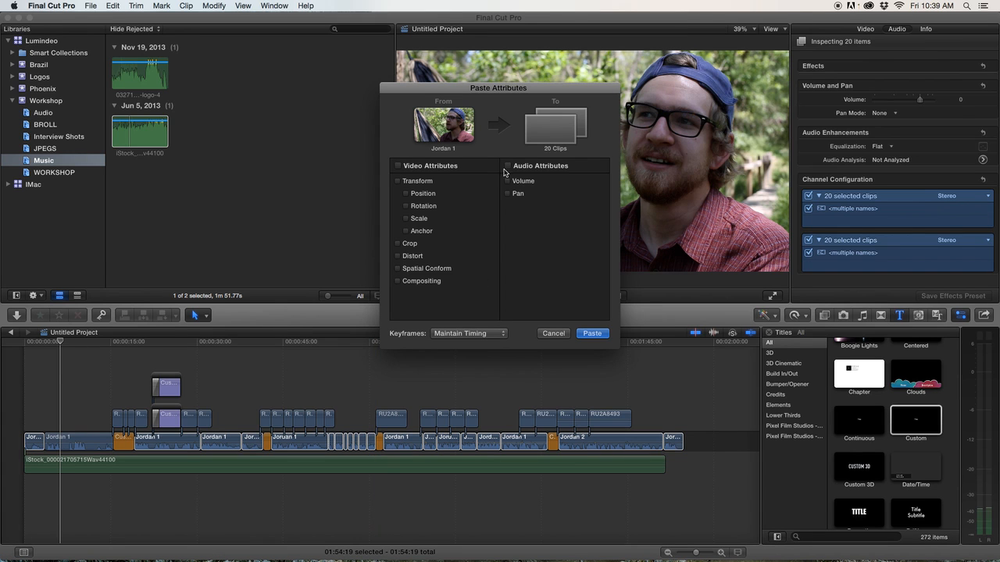
{"action": "left_click", "coordinate": [591, 333]}
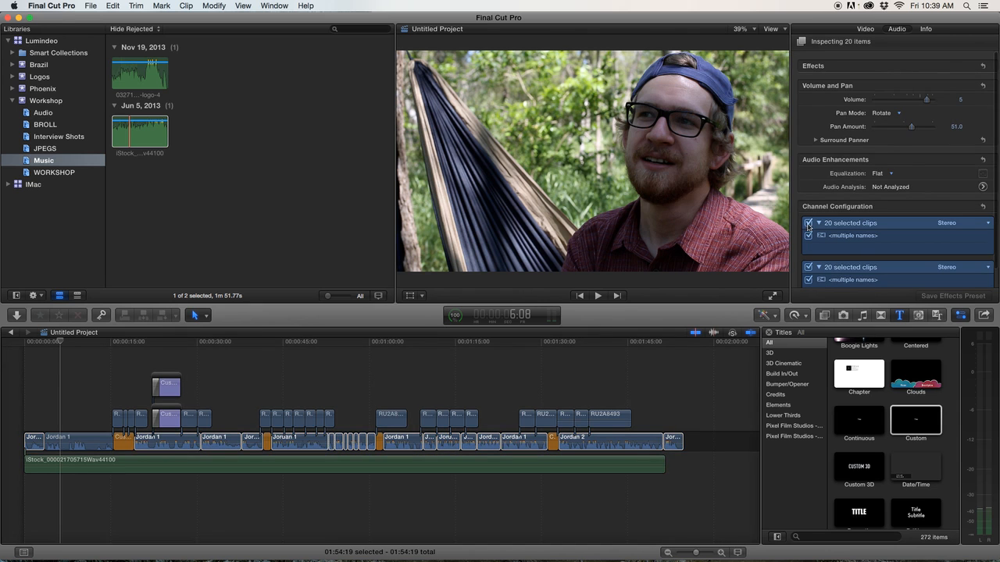
Disable the Storyline audio channel for all 20 selected clips and play back the timeline.
{"action": "left_click", "coordinate": [808, 224]}
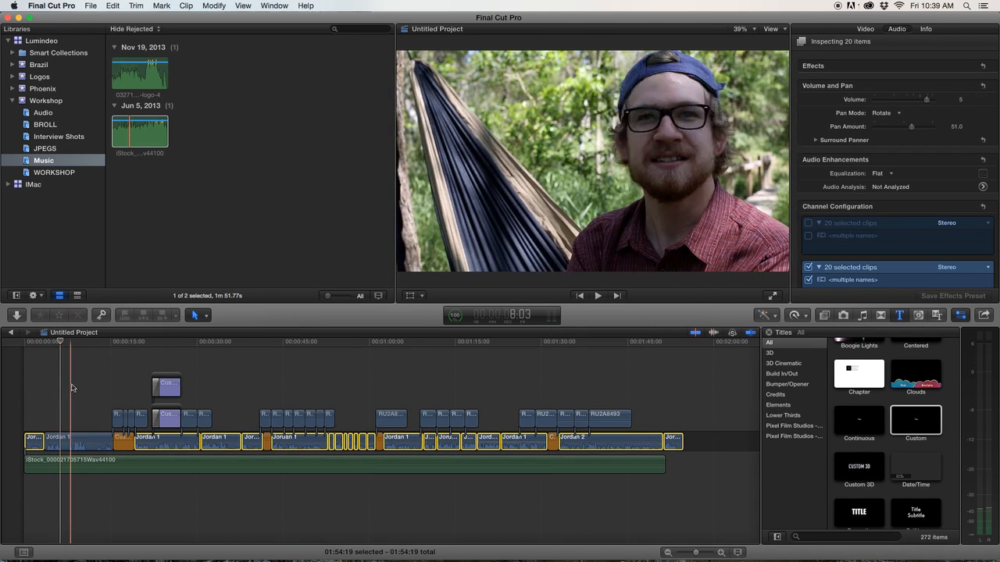
{"action": "key", "text": "space"}
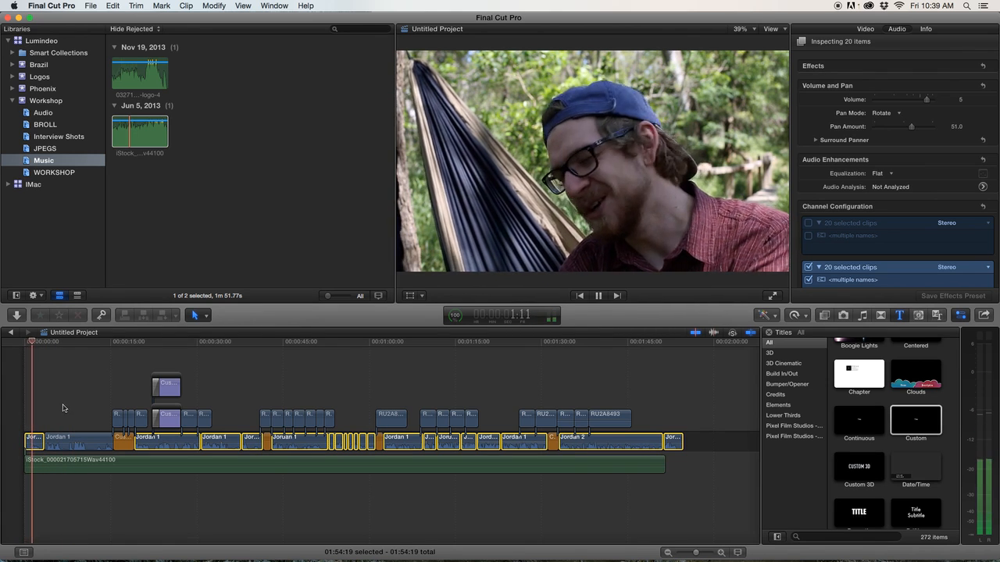
{"action": "left_click", "coordinate": [341, 379]}
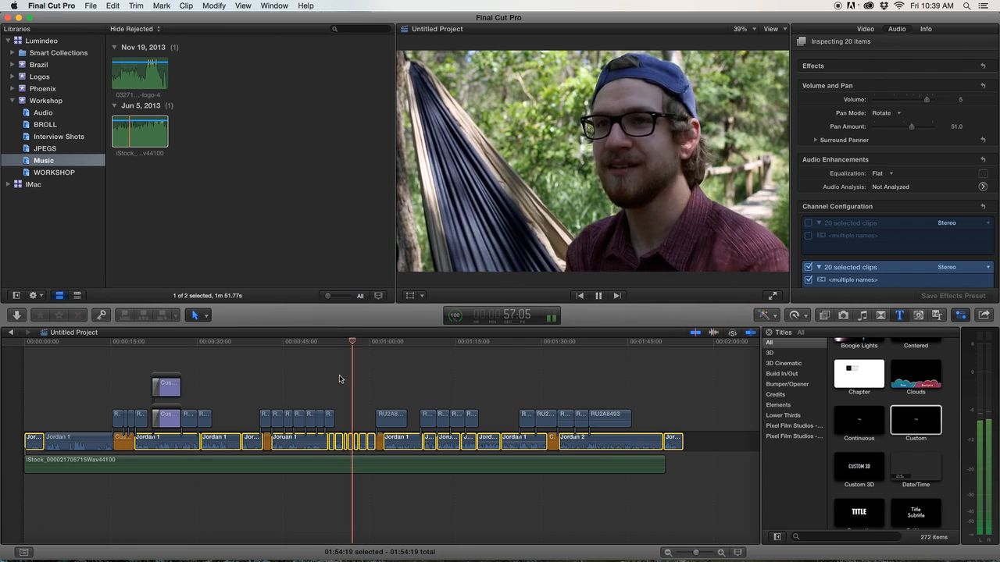
{"action": "key", "text": "space"}
Enable the audio channel of the iStock background music clip and play it back.
{"action": "left_click", "coordinate": [346, 466]}
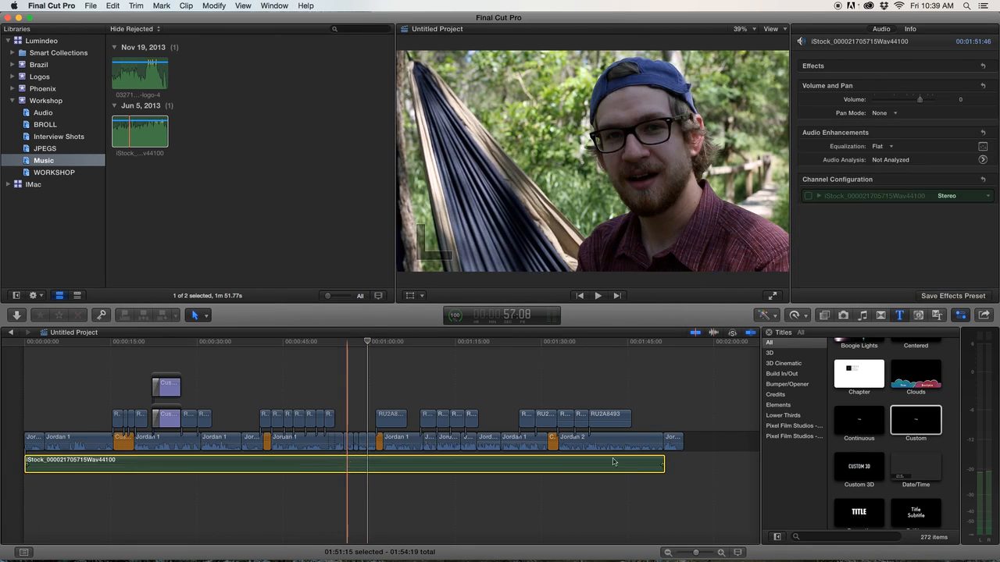
{"action": "left_click", "coordinate": [808, 196]}
{"action": "left_click", "coordinate": [808, 196]}
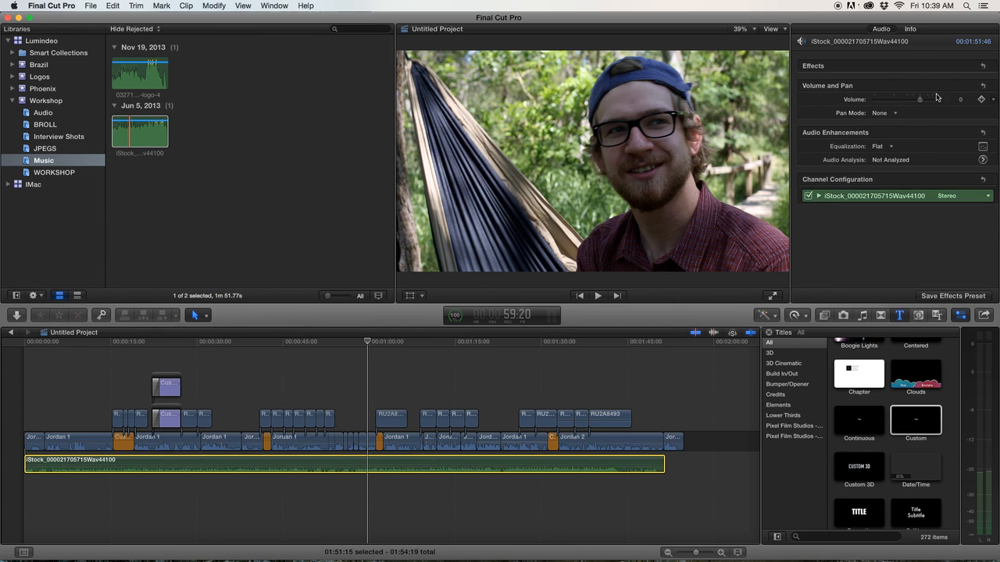
{"action": "key", "text": "space"}
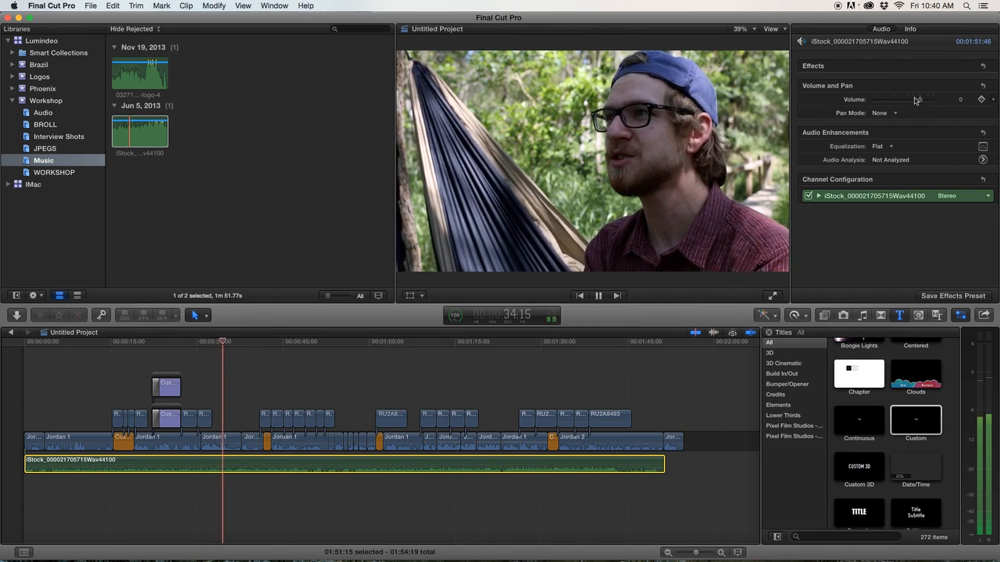
{"action": "key", "text": "space"}
Lower the background music volume to -14 dB and play it back.
{"action": "left_click_drag", "start_coordinate": [919, 102], "coordinate": [908, 102]}
{"action": "key", "text": "space"}
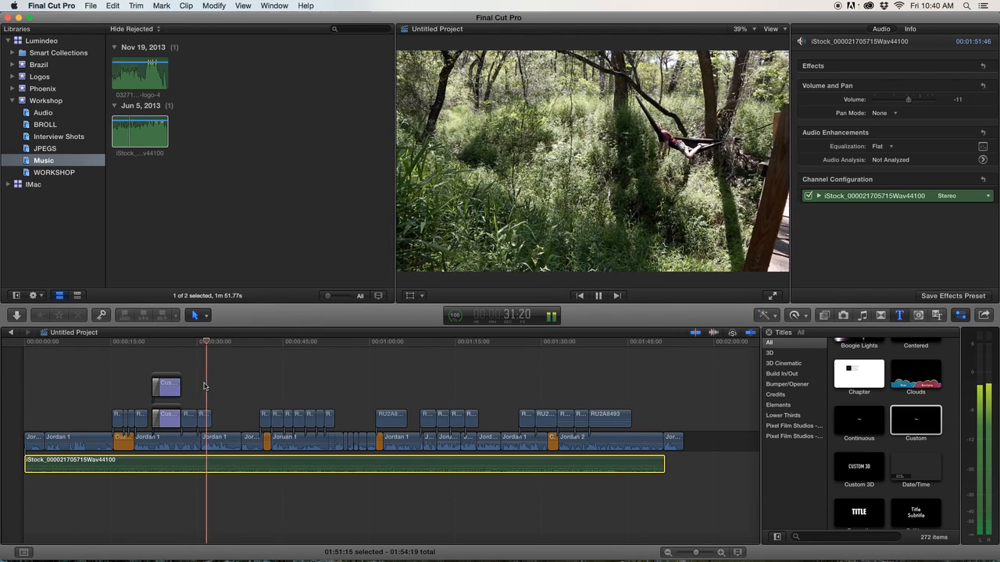
{"action": "key", "text": "space"}
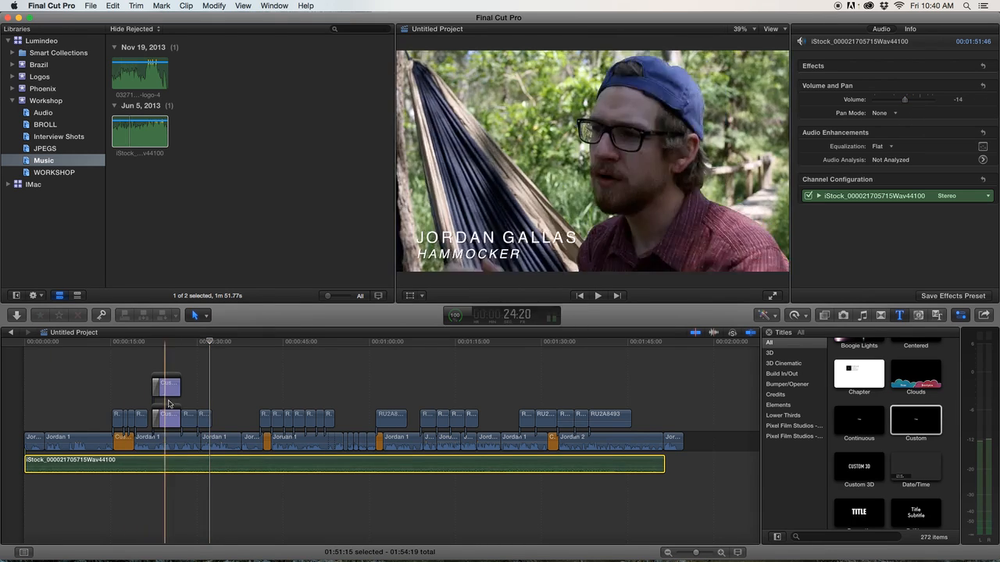
Lower the background music volume to -20 dB and play back the timeline.
{"action": "left_click", "coordinate": [209, 384]}
{"action": "key", "text": "space"}
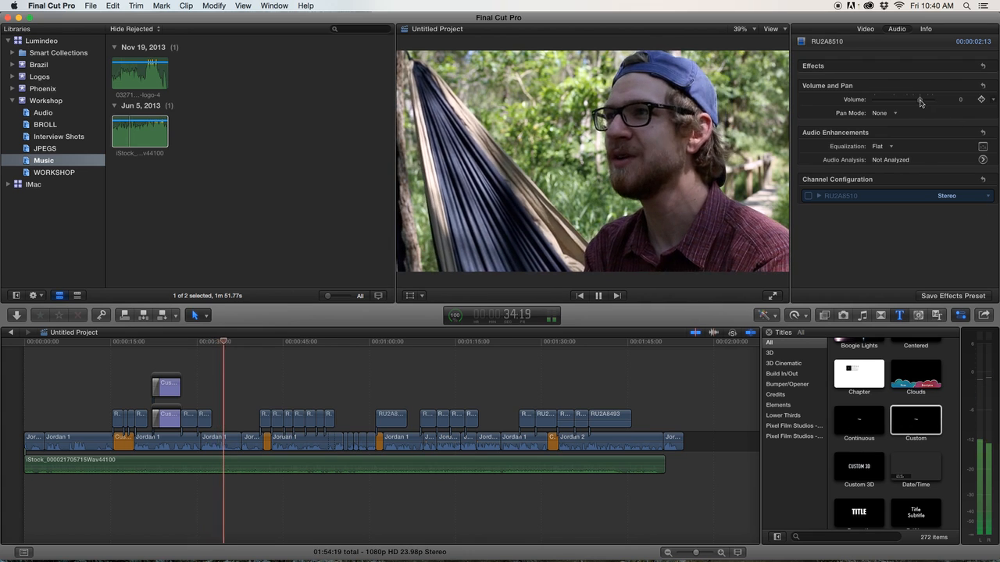
{"action": "left_click", "coordinate": [536, 467]}
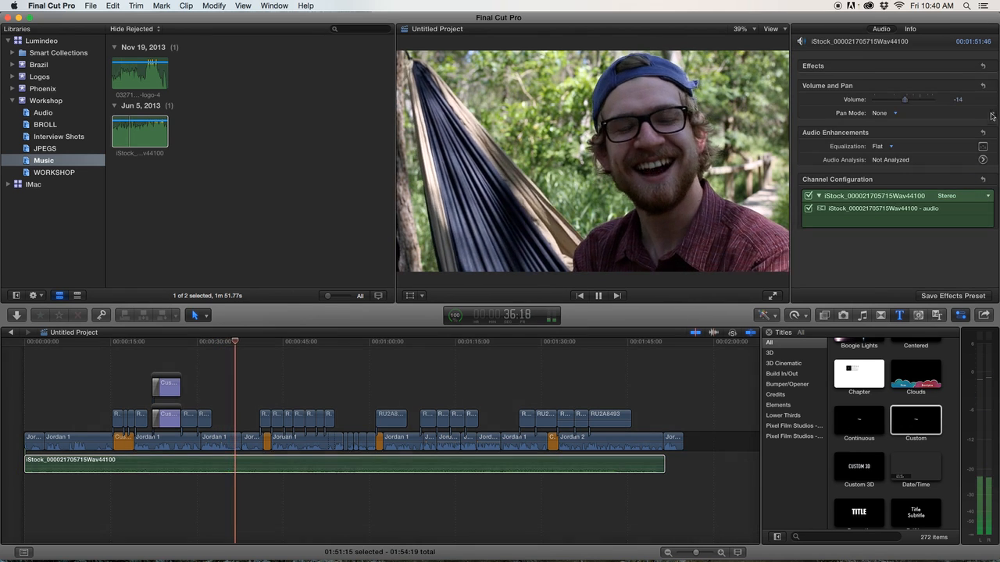
{"action": "left_click_drag", "start_coordinate": [904, 102], "coordinate": [900, 102]}
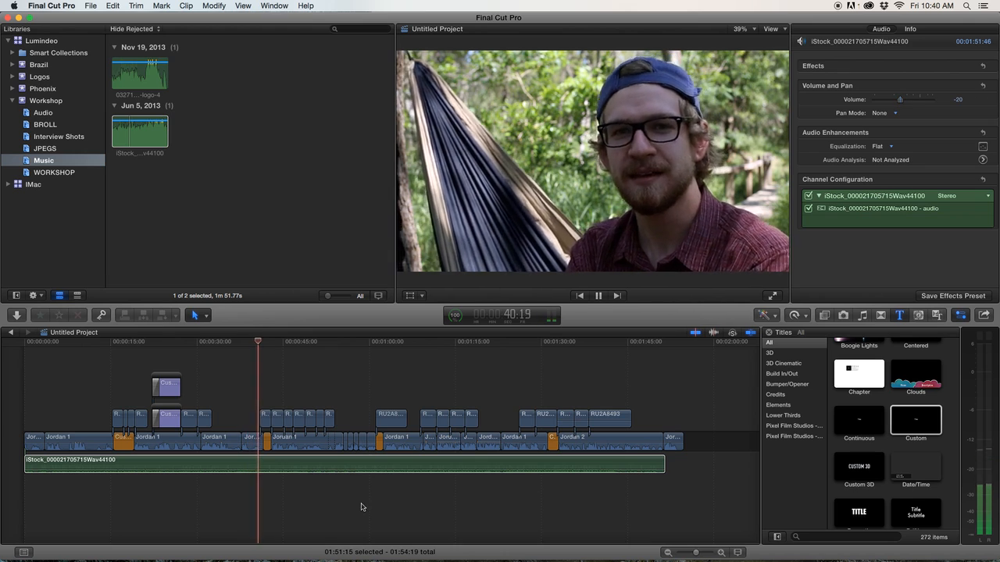
{"action": "key", "text": "space"}
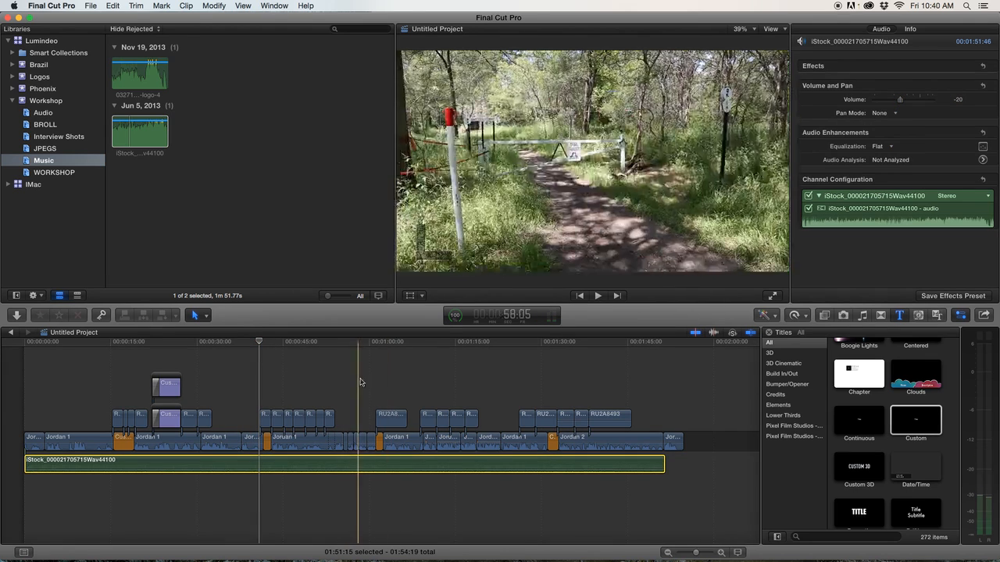
Scrub through the timeline to review the edit with titles and music.
{"action": "left_click", "coordinate": [60, 345]}
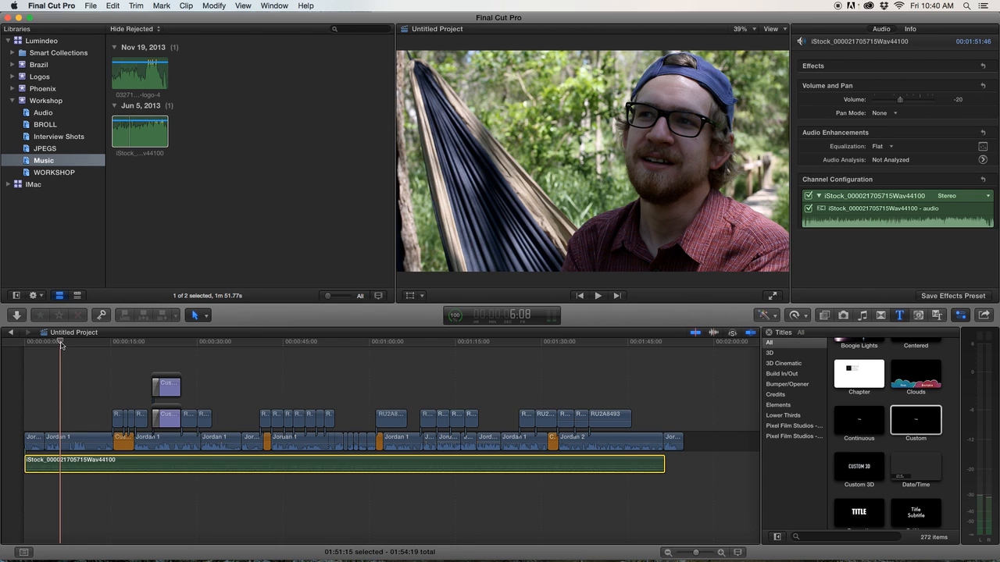
{"action": "left_click", "coordinate": [111, 347]}
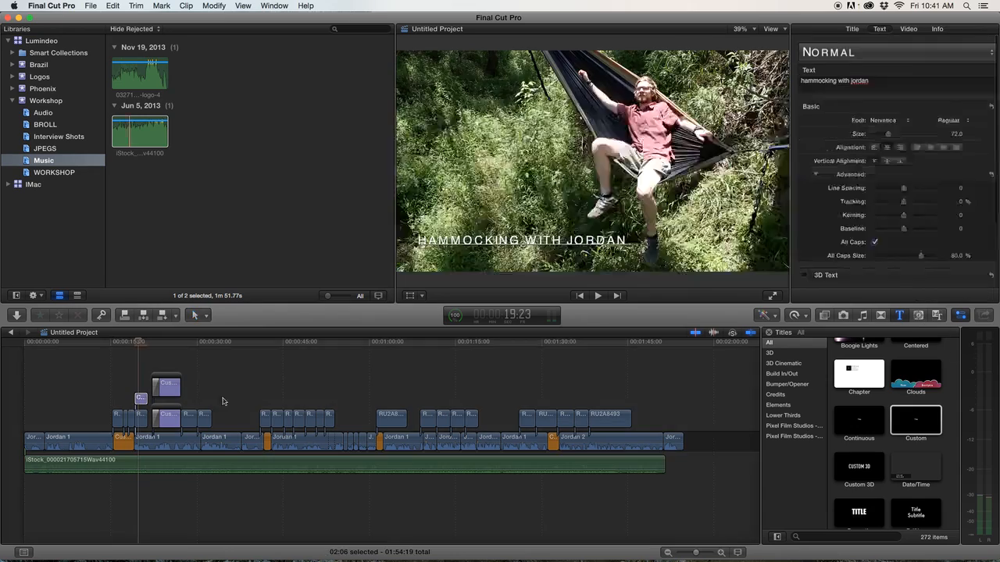
{"action": "left_click", "coordinate": [195, 373]}
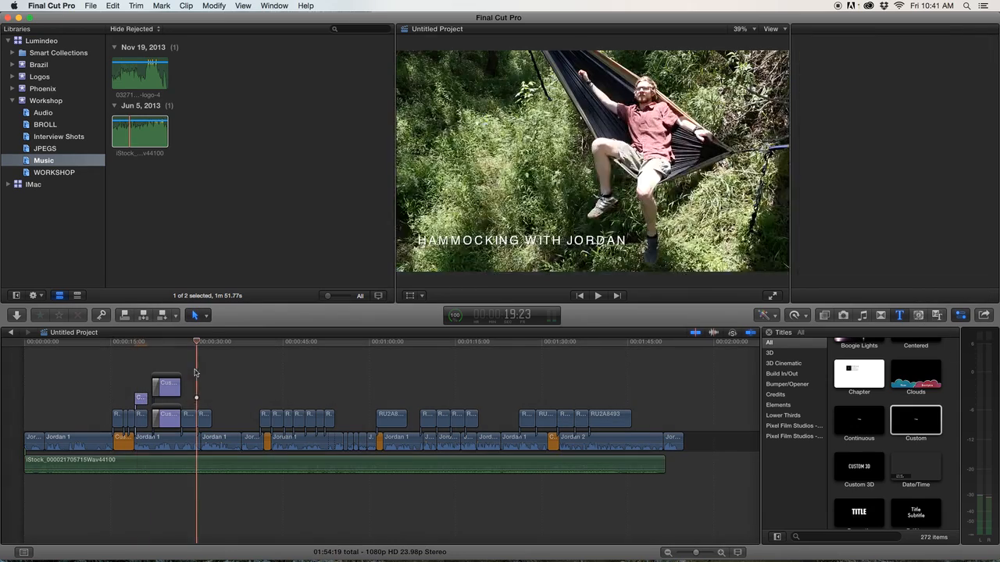
{"action": "left_click_drag", "start_coordinate": [198, 344], "coordinate": [313, 361]}
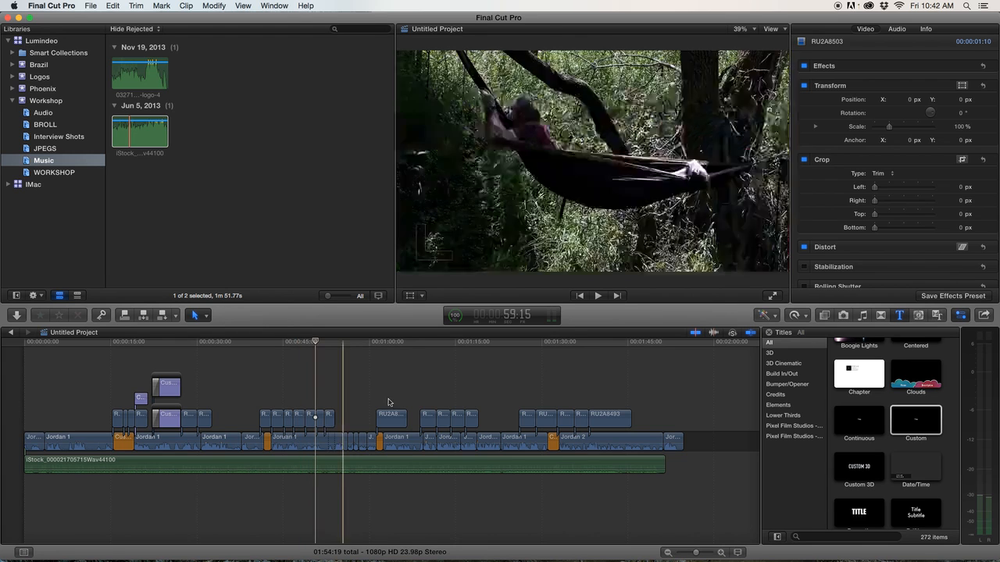
{"action": "left_click", "coordinate": [489, 345]}
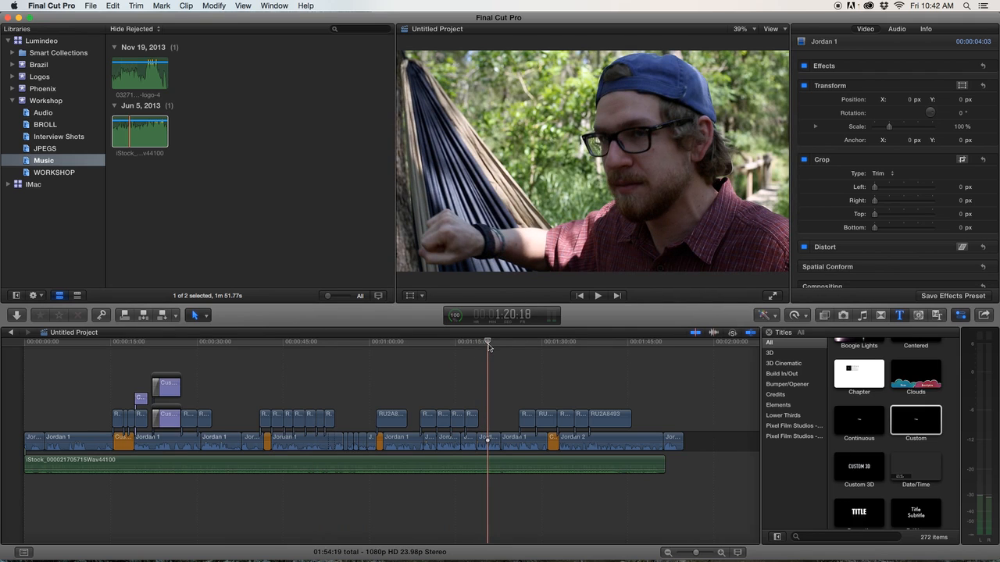